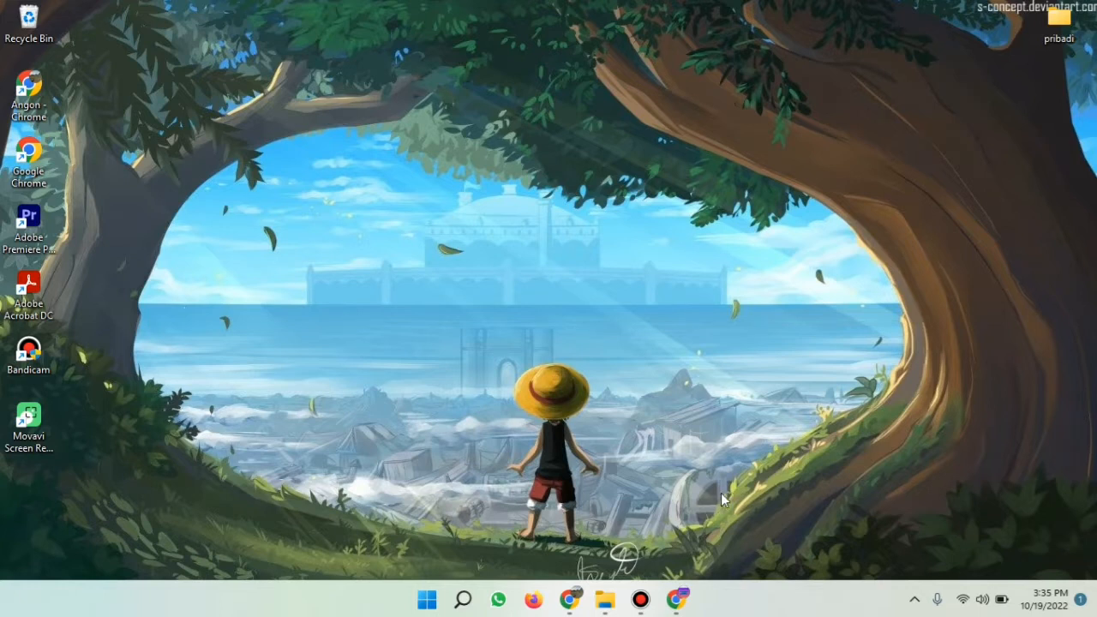
Step: Switch to the materi folder in File Explorer and open the workbook indexmatch.xlsx in Excel
key(alt+Tab)
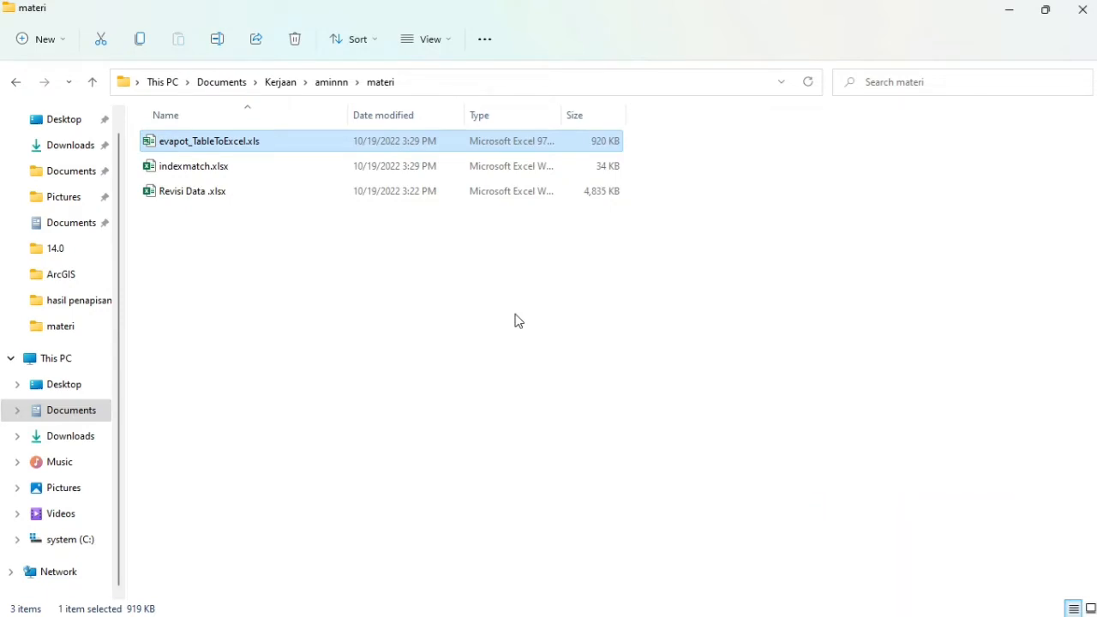
double_click(254, 168)
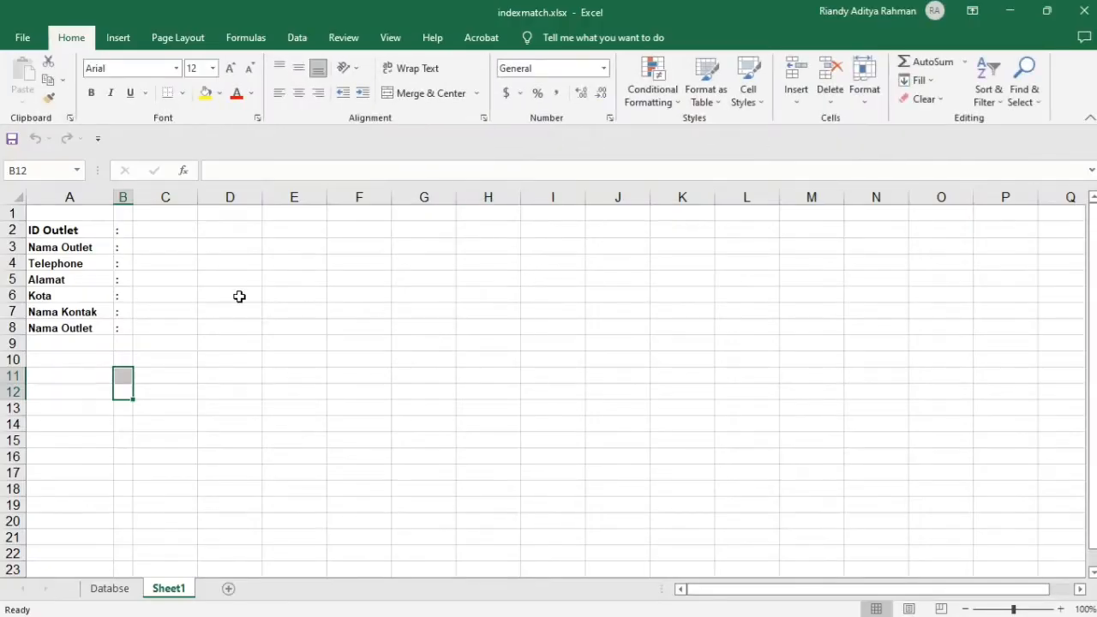
Step: Examine the outlet lookup form on Sheet1 and the source table on the Databse sheet
click(172, 359)
click(180, 245)
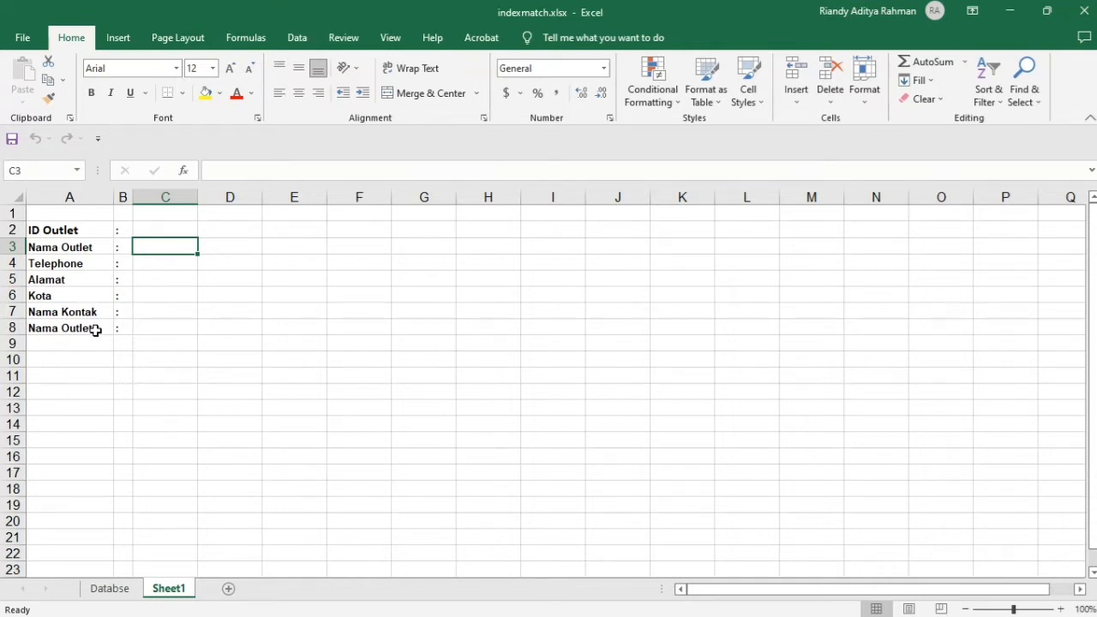
click(71, 359)
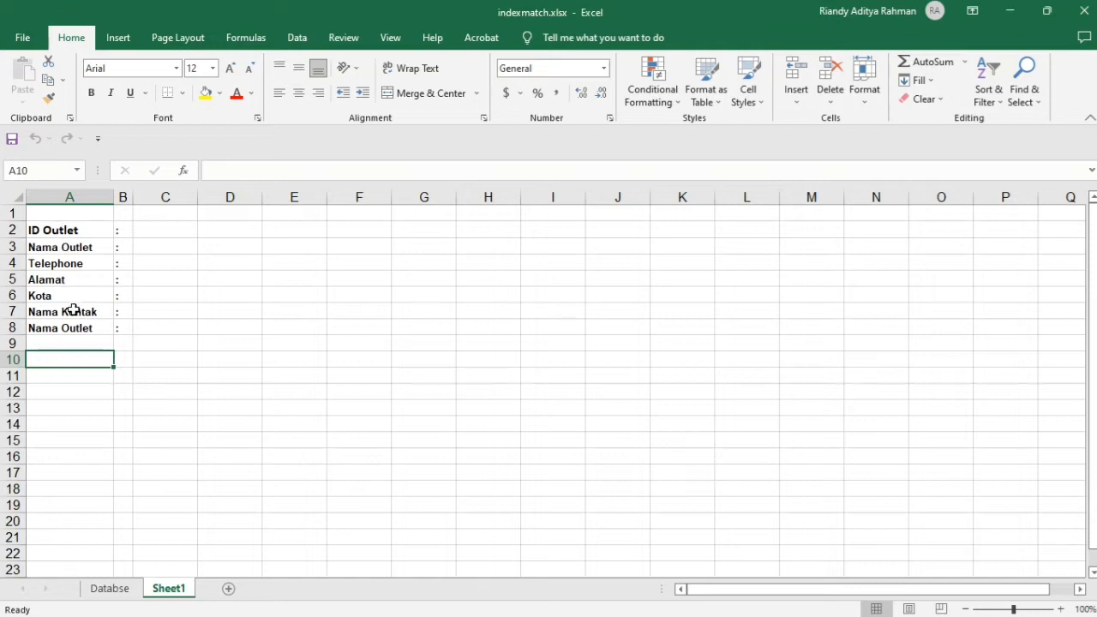
click(160, 231)
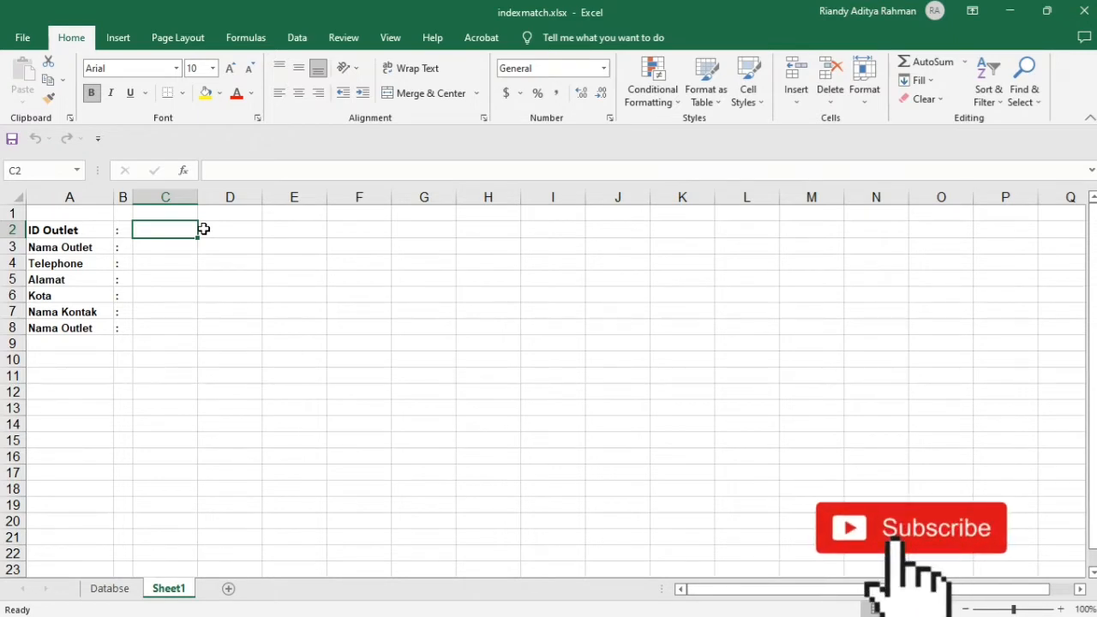
click(117, 589)
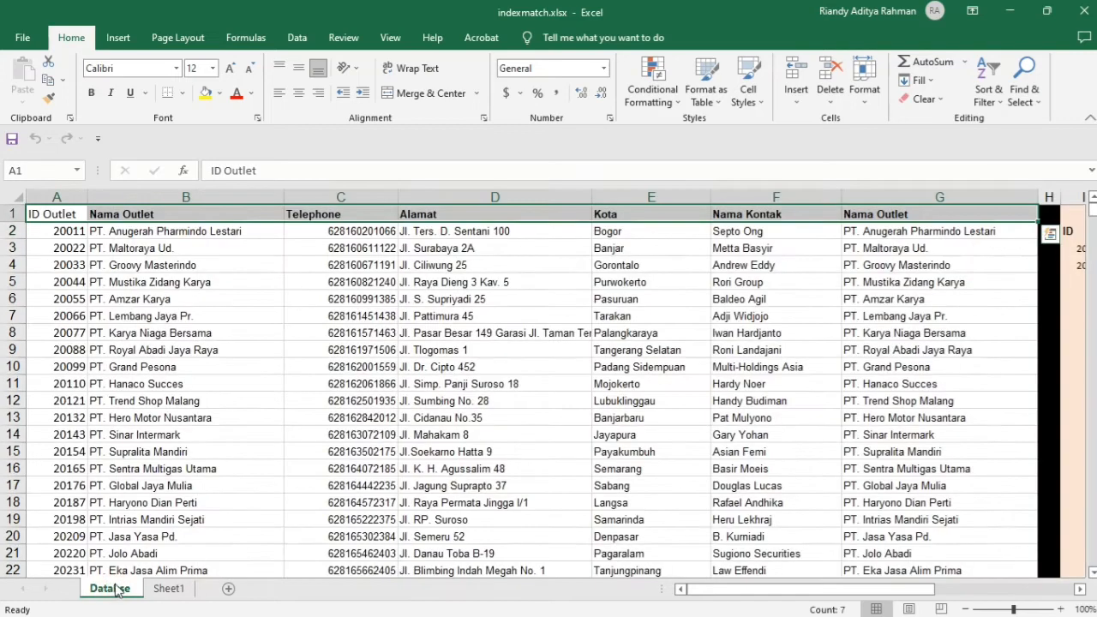
click(48, 214)
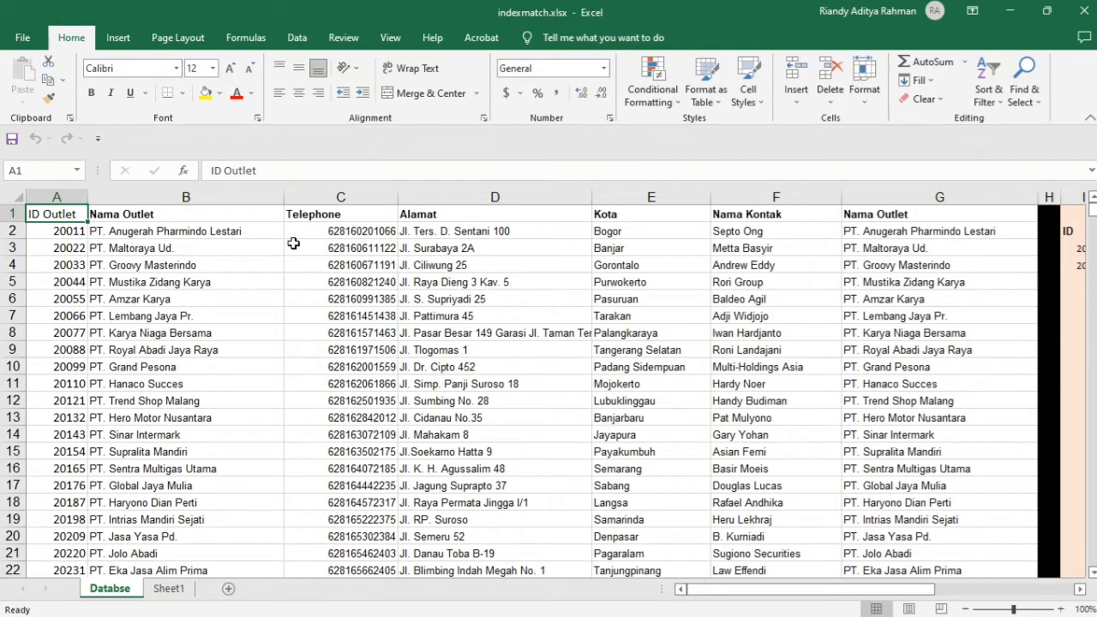
click(175, 589)
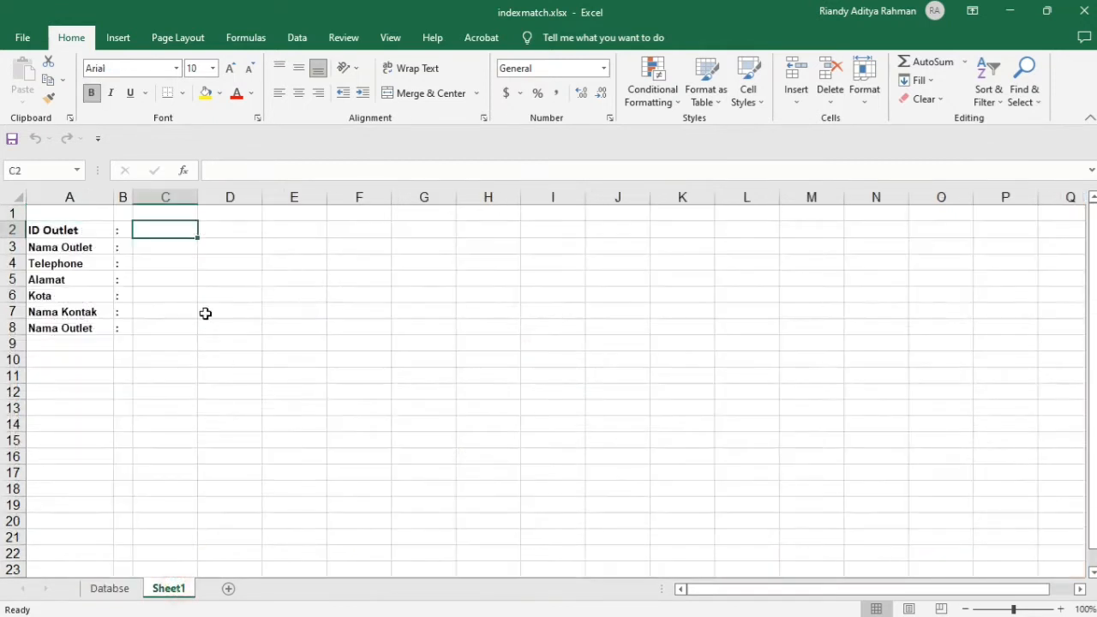
click(157, 244)
click(158, 265)
click(158, 296)
click(157, 313)
click(156, 327)
Step: Start an INDEX formula in Sheet1 cell C3 with the absolute range $A$2:$G$51 of the Databse sheet as its array
click(156, 252)
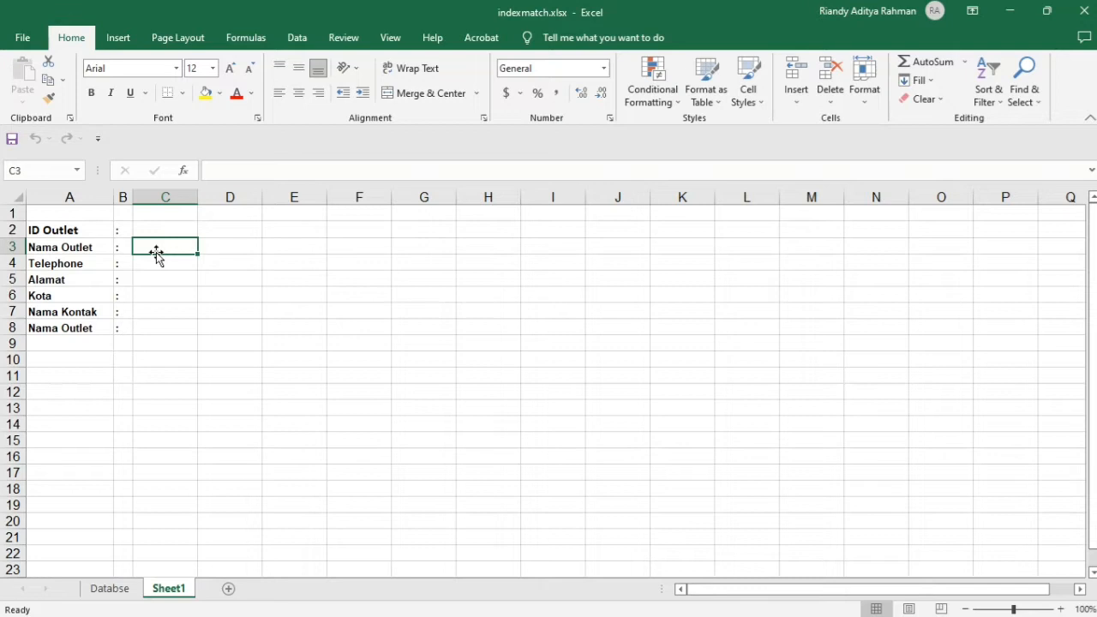
text(=i)
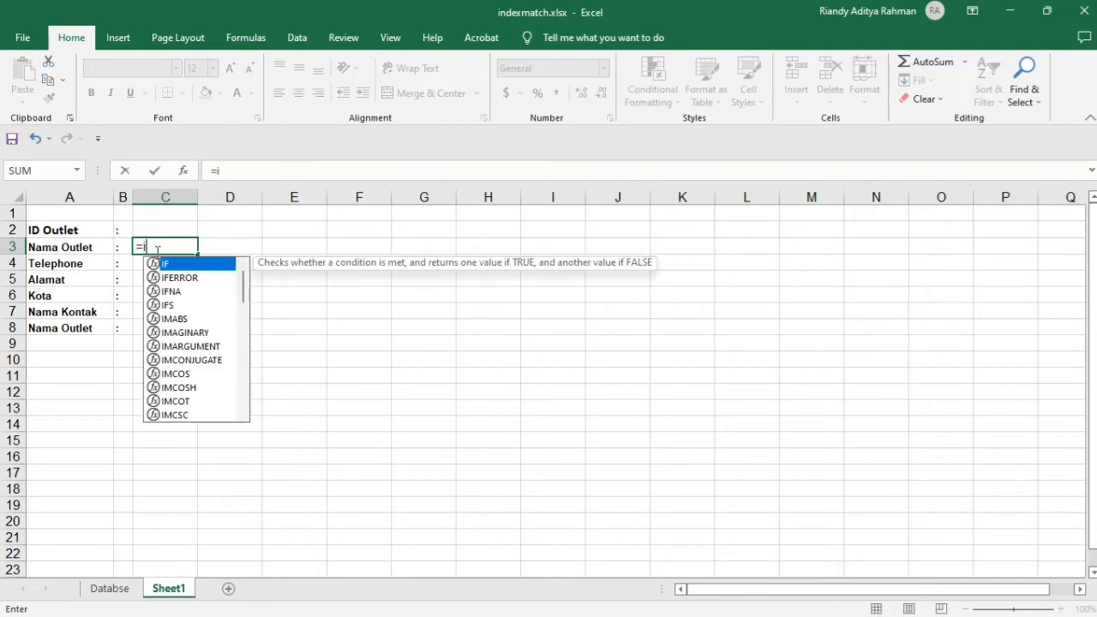
text(nd)
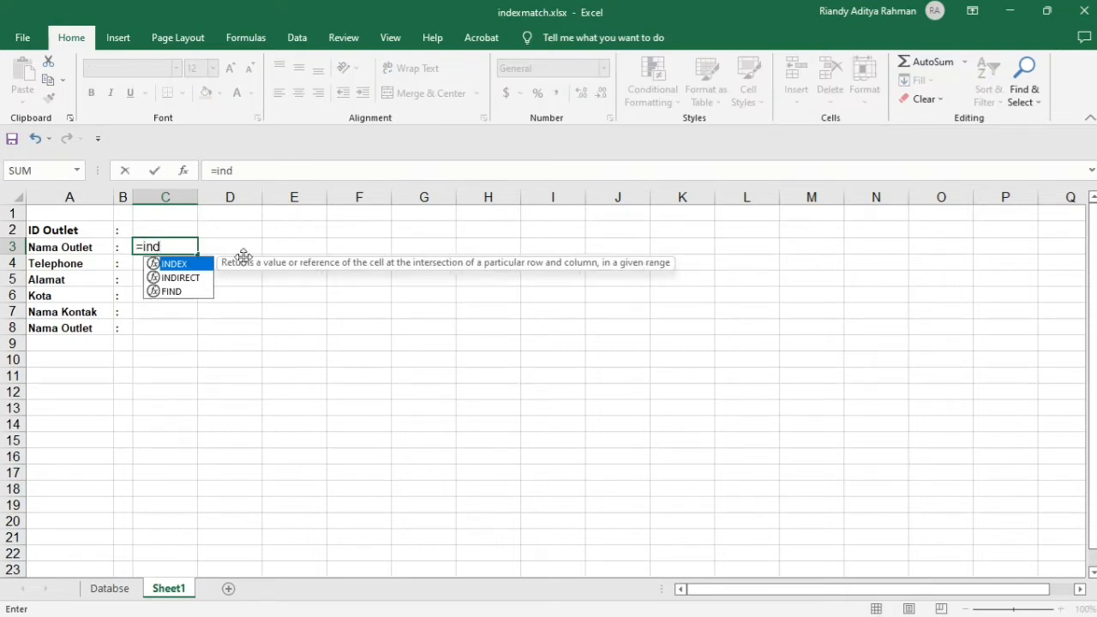
double_click(189, 266)
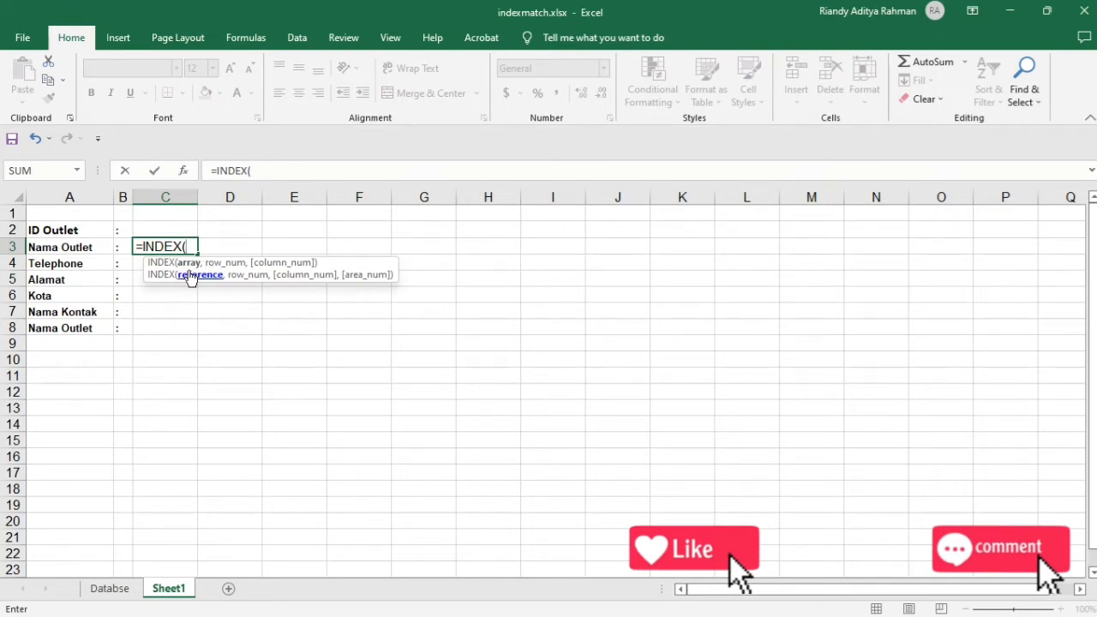
click(104, 589)
click(50, 228)
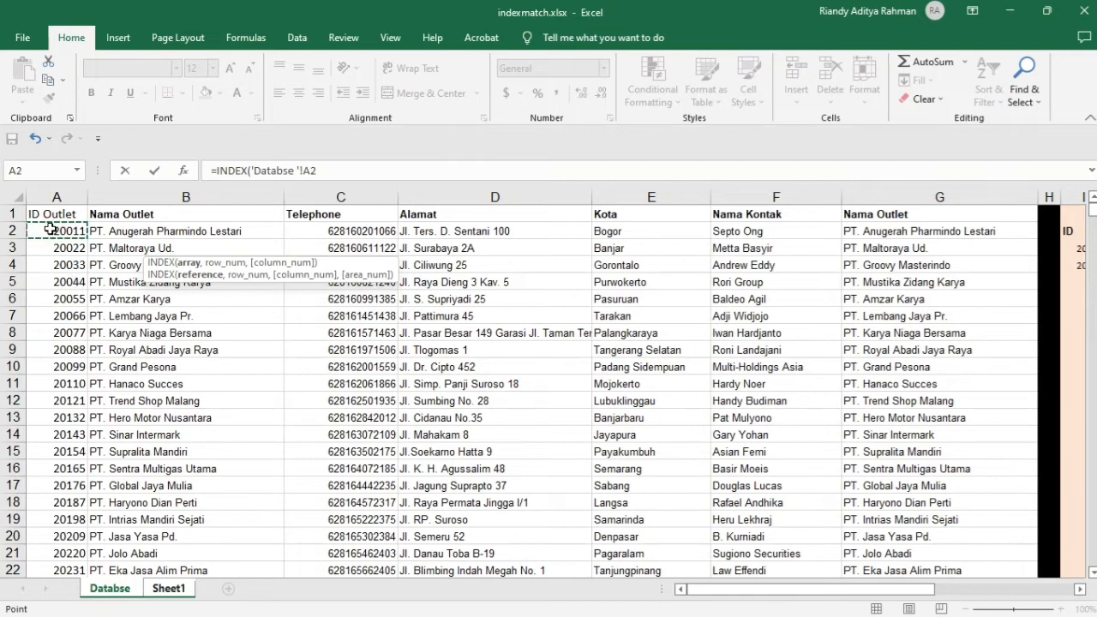
drag(50, 228, 1028, 231)
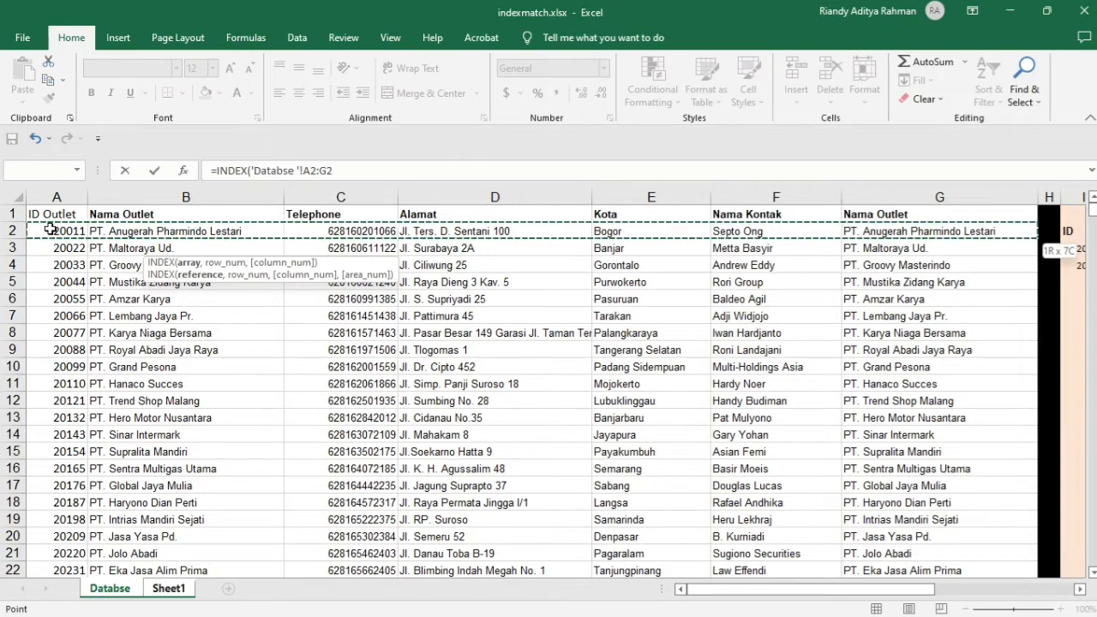
key(ctrl+shift+Down)
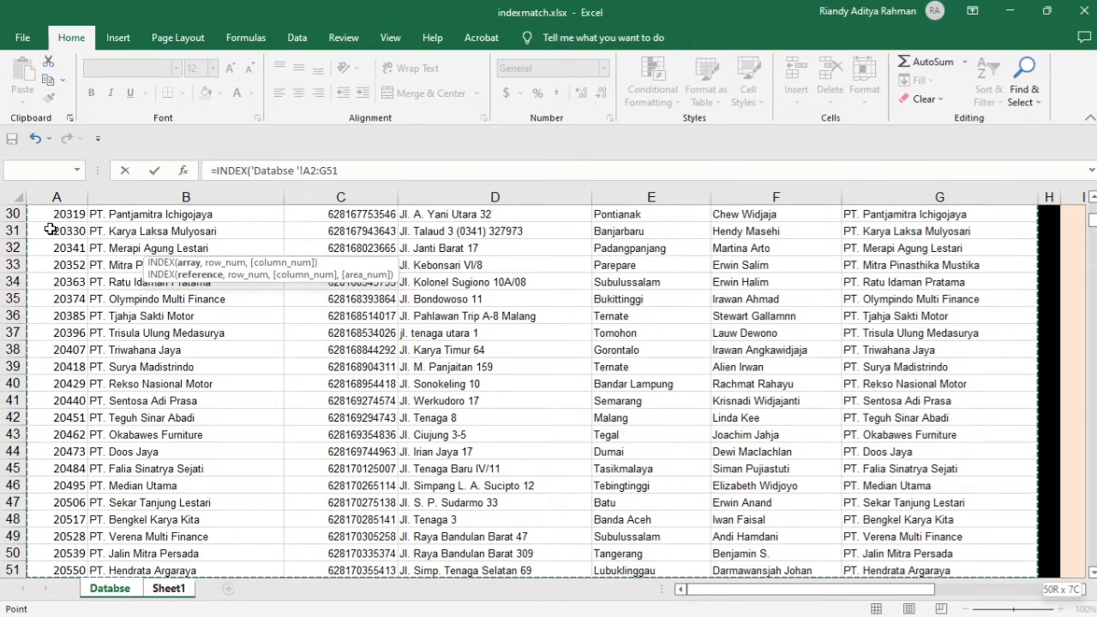
key(F4)
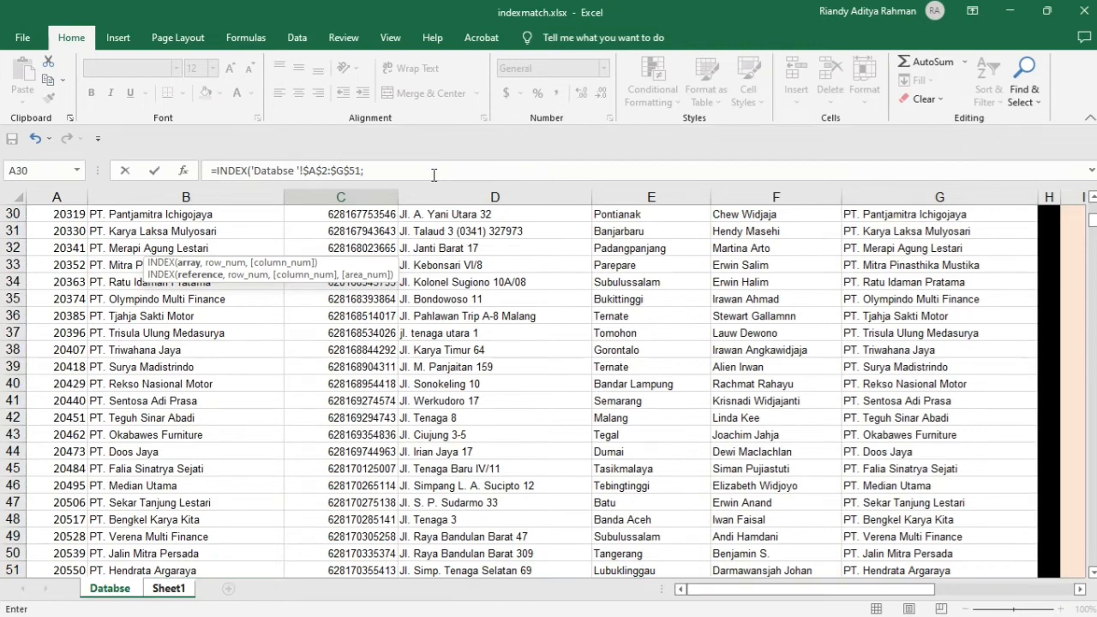
Step: Nest a MATCH function as the INDEX row number, using Sheet1 cell C2 as the lookup value
text(,)
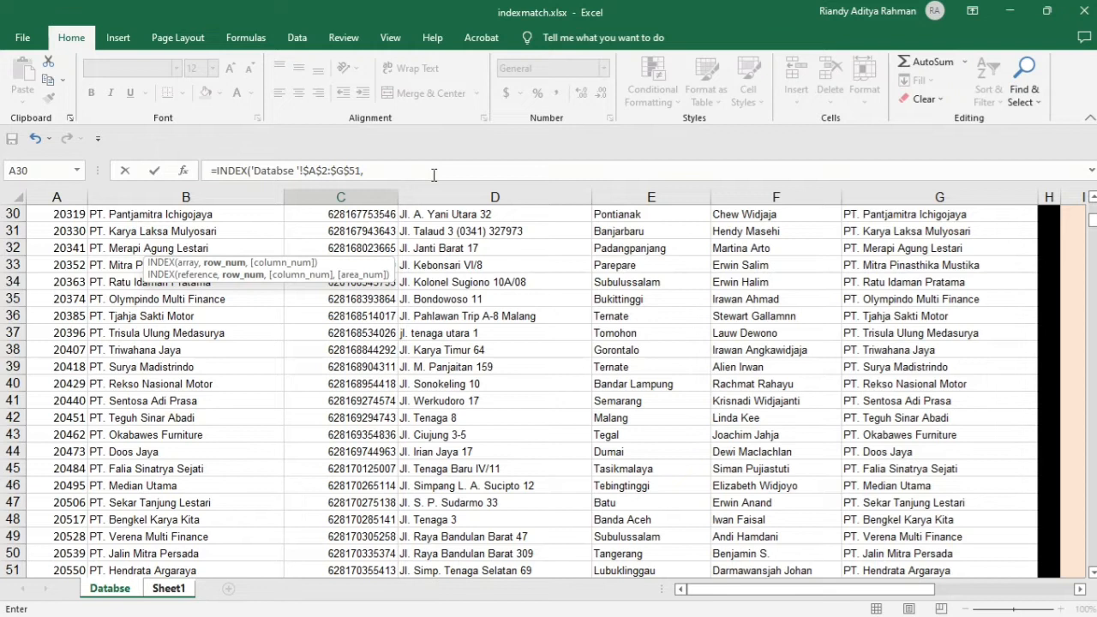
text(ma)
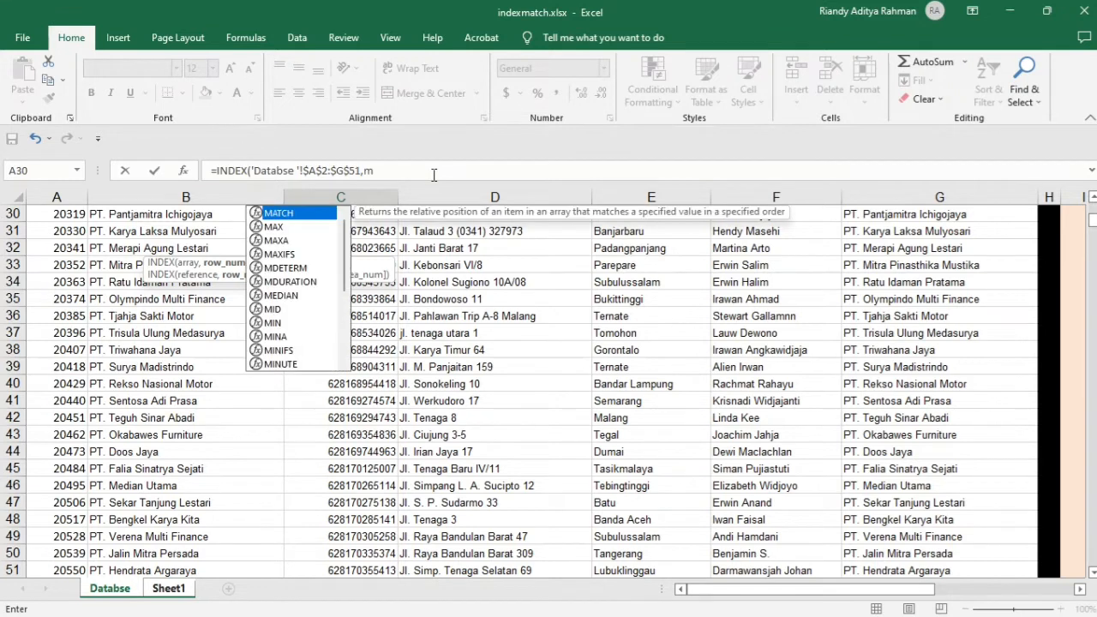
double_click(284, 218)
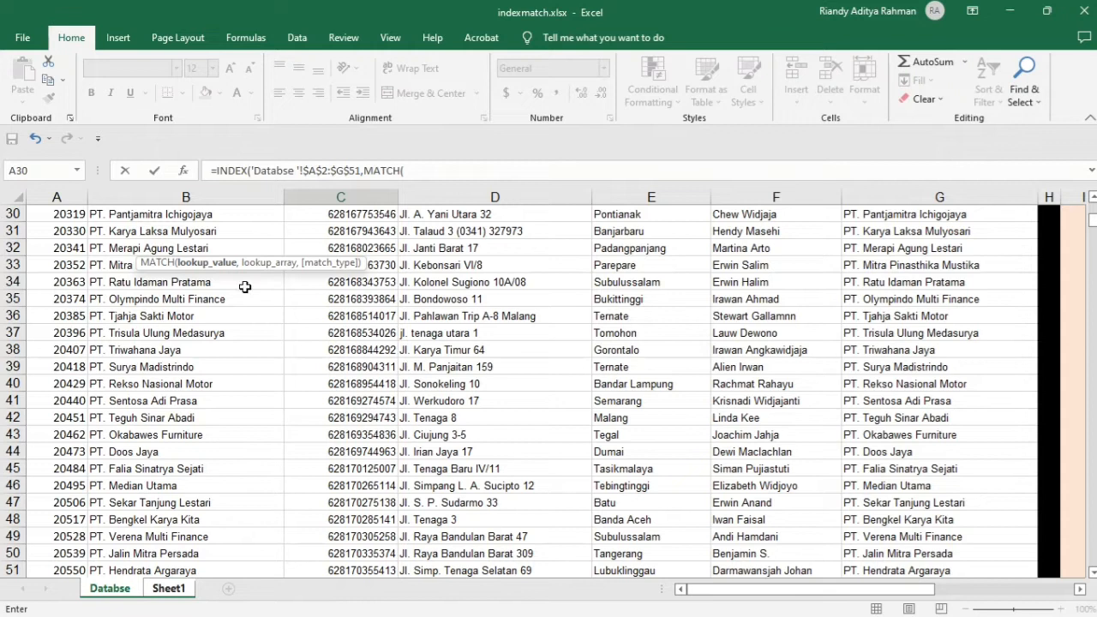
click(115, 590)
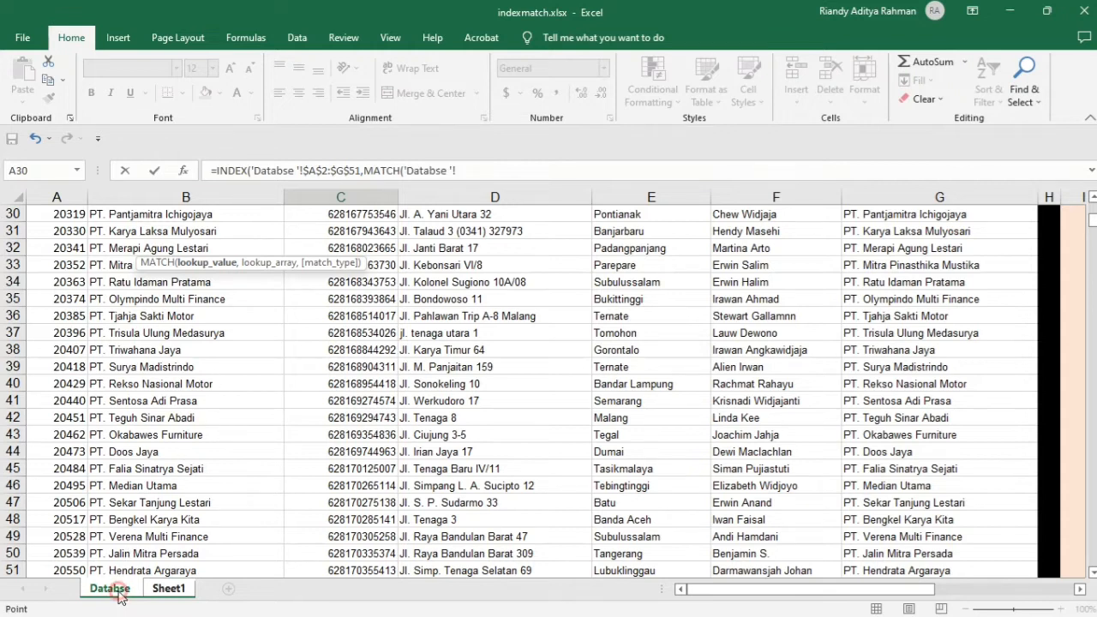
click(169, 597)
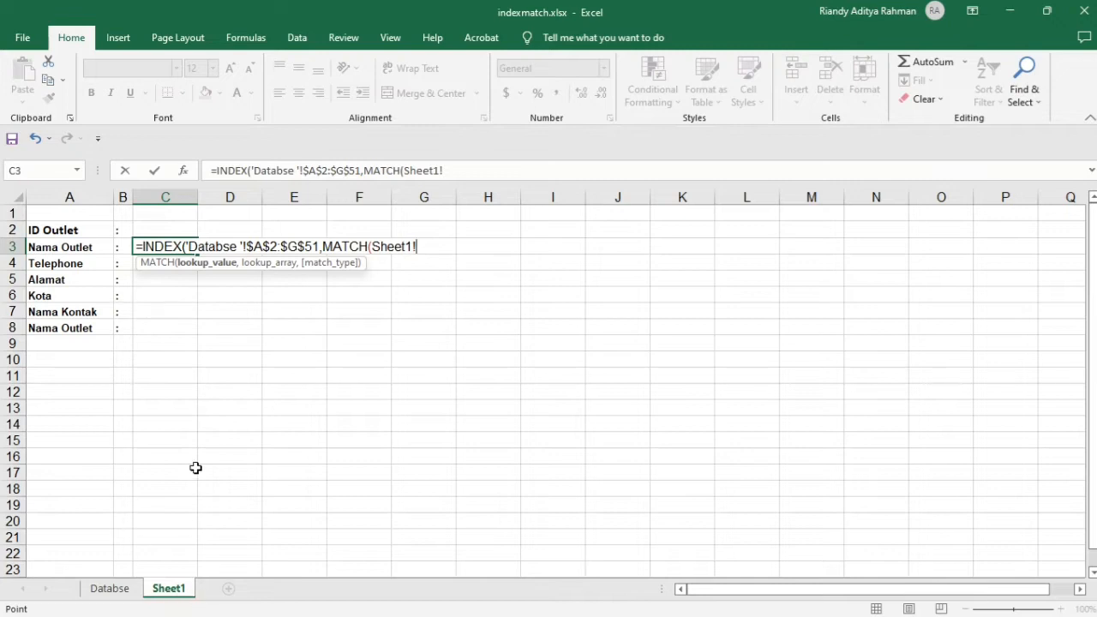
click(167, 230)
text(,)
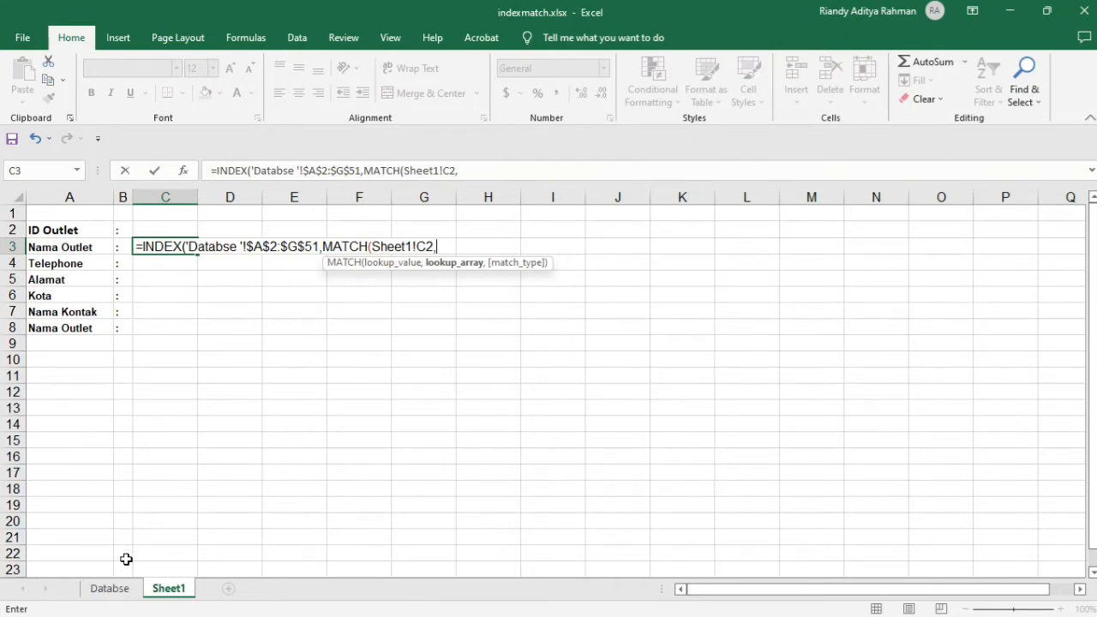
Step: Set the MATCH lookup array to the ID Outlet range $A$2:$A$51 on the Databse sheet as an absolute reference
click(118, 592)
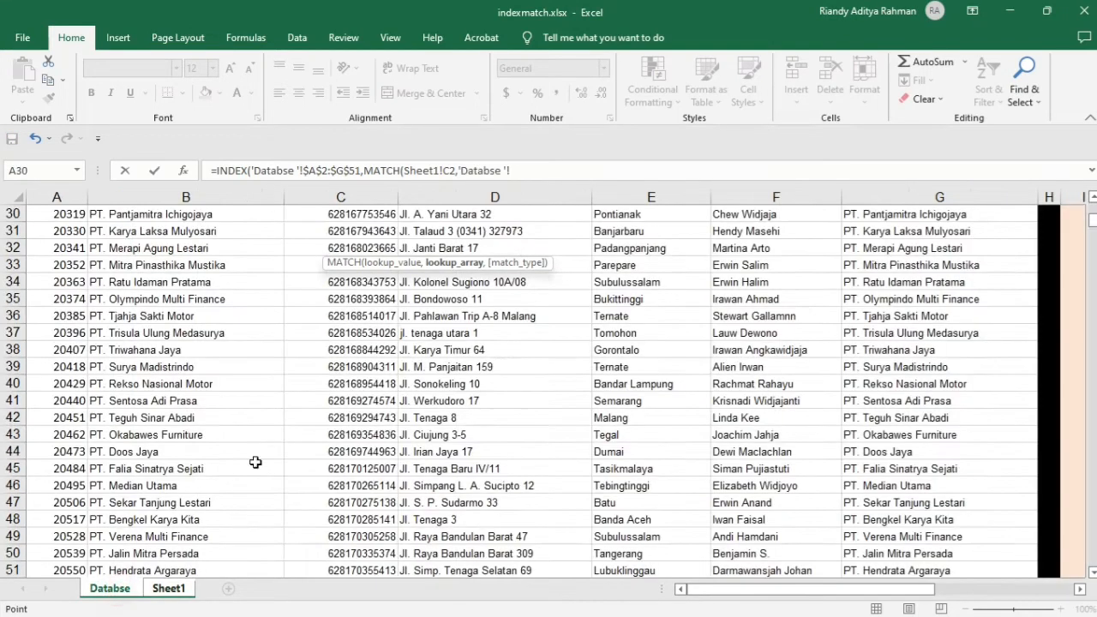
click(104, 231)
key(Left)
key(Up)
key(Up)
key(Up)
key(Up)
key(Up)
key(Up)
key(Up)
key(Up)
key(Up)
key(Up)
key(Up)
key(Up)
key(Up)
key(Up)
key(Up)
key(Up)
key(Up)
key(Up)
key(Up)
key(Up)
key(Up)
key(Down)
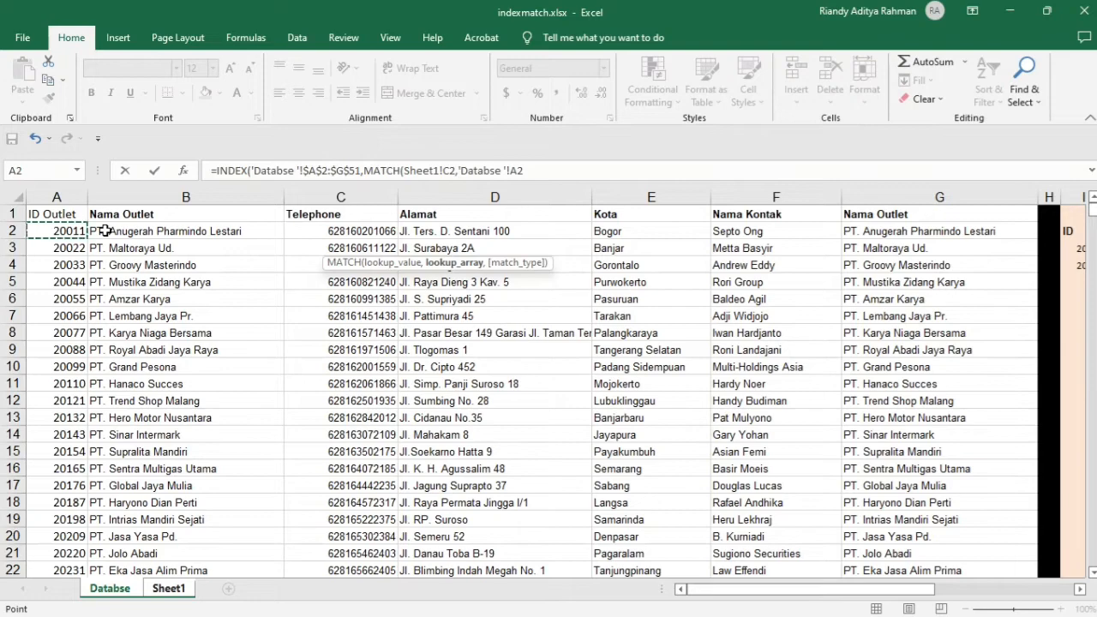
key(ctrl+shift+Down)
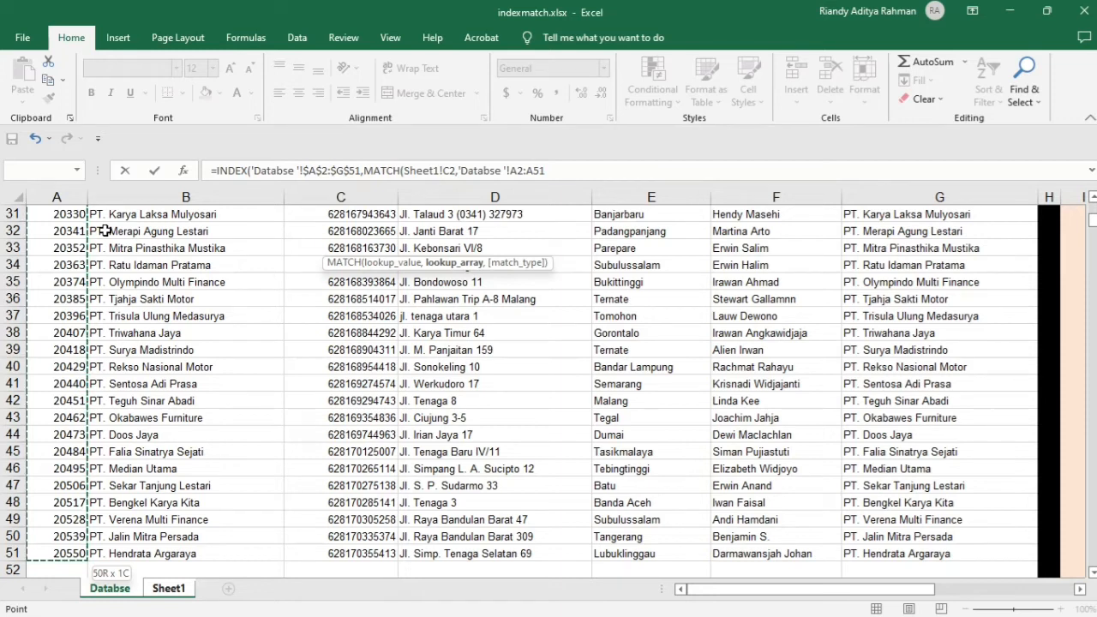
key(F4)
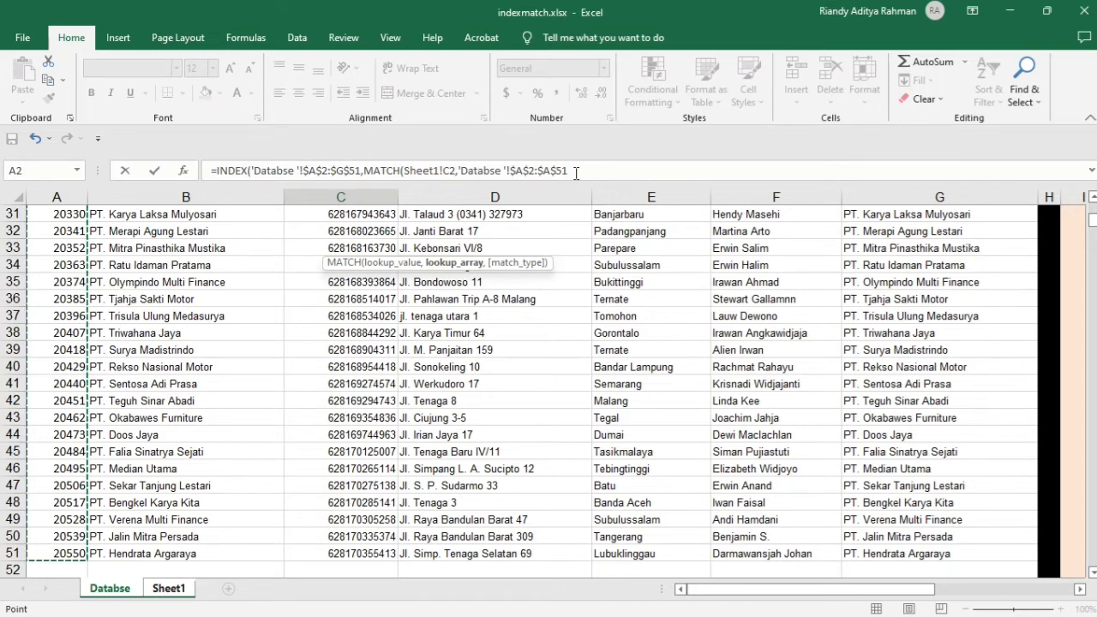
Step: Set the match type to 0 (Exact match) and close the MATCH function
text(,)
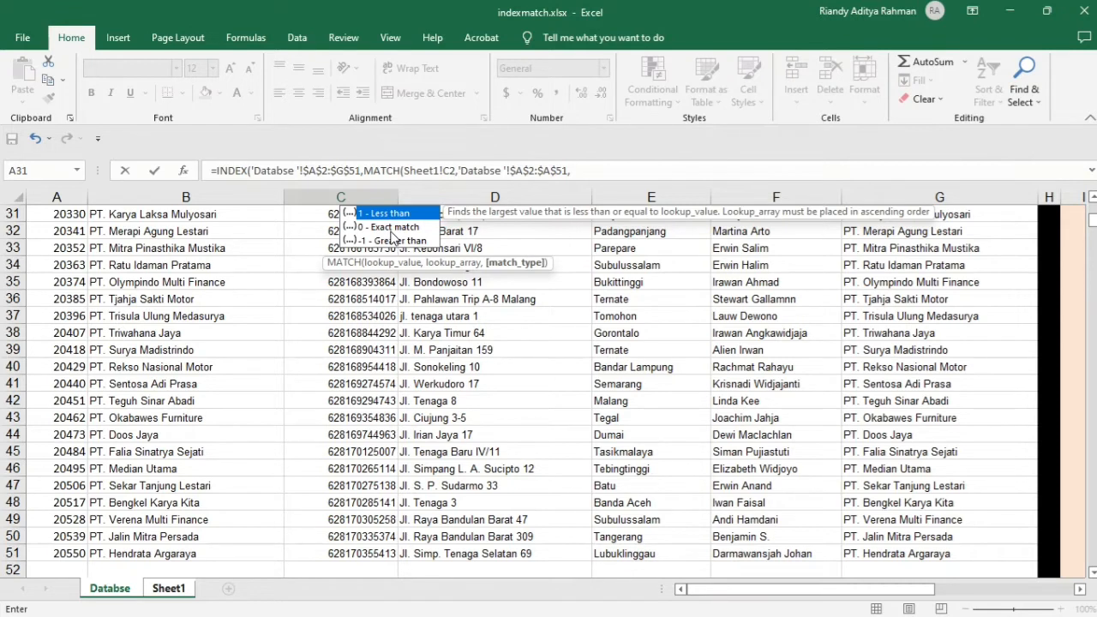
click(393, 228)
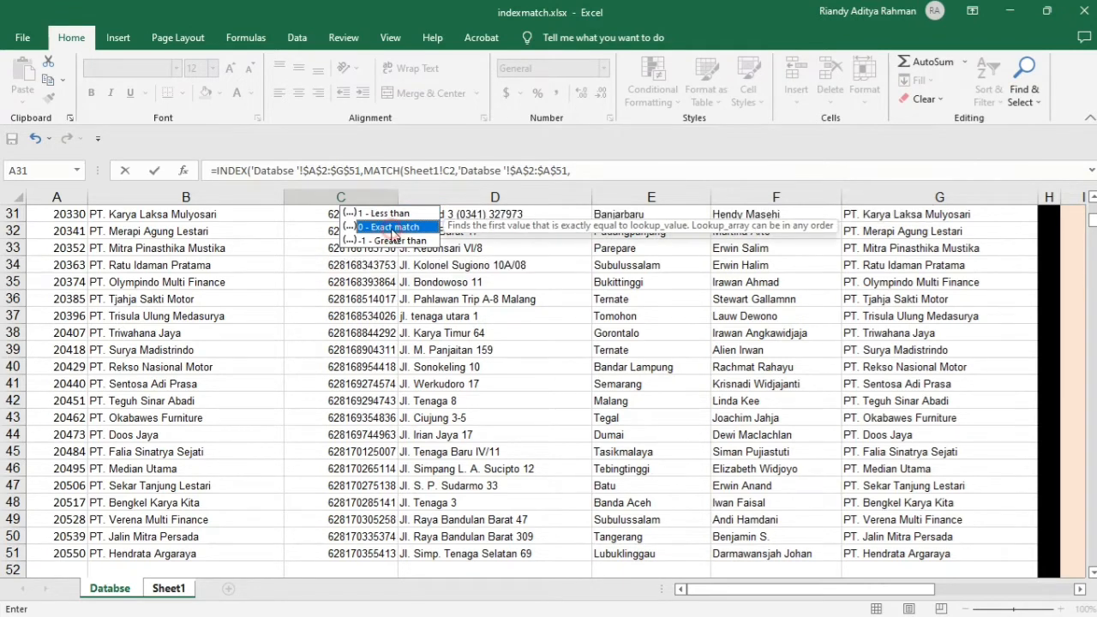
double_click(392, 228)
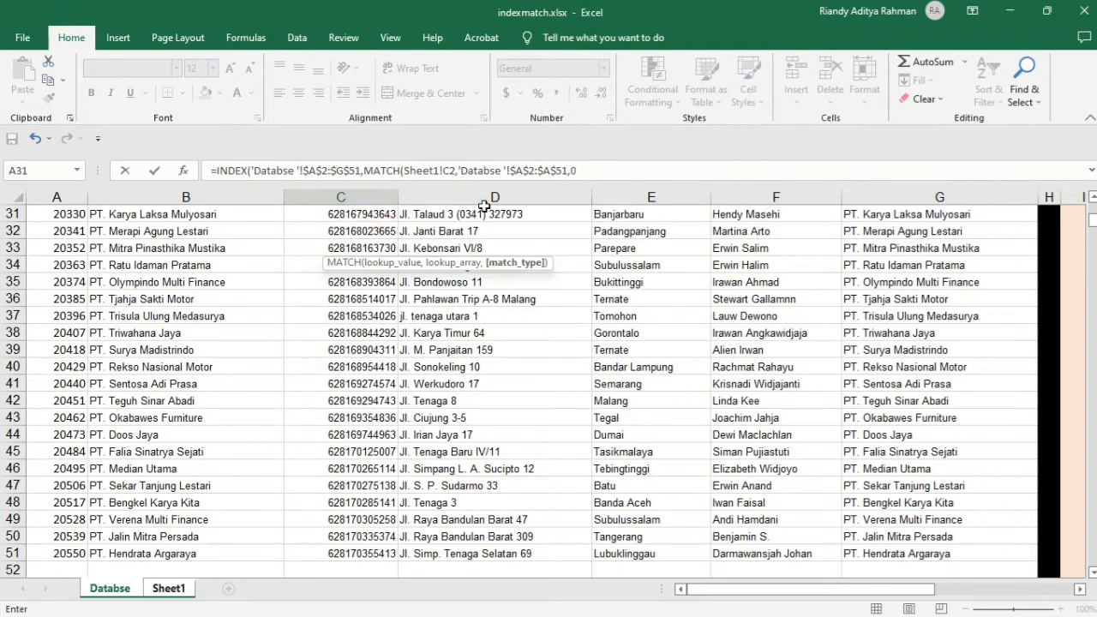
click(593, 171)
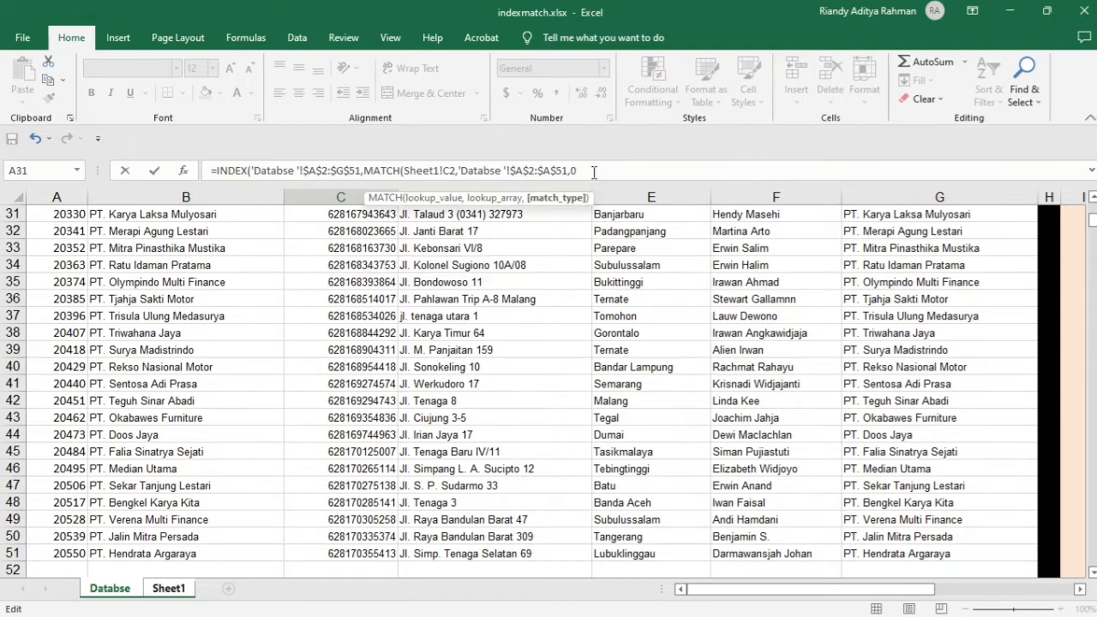
text(0)
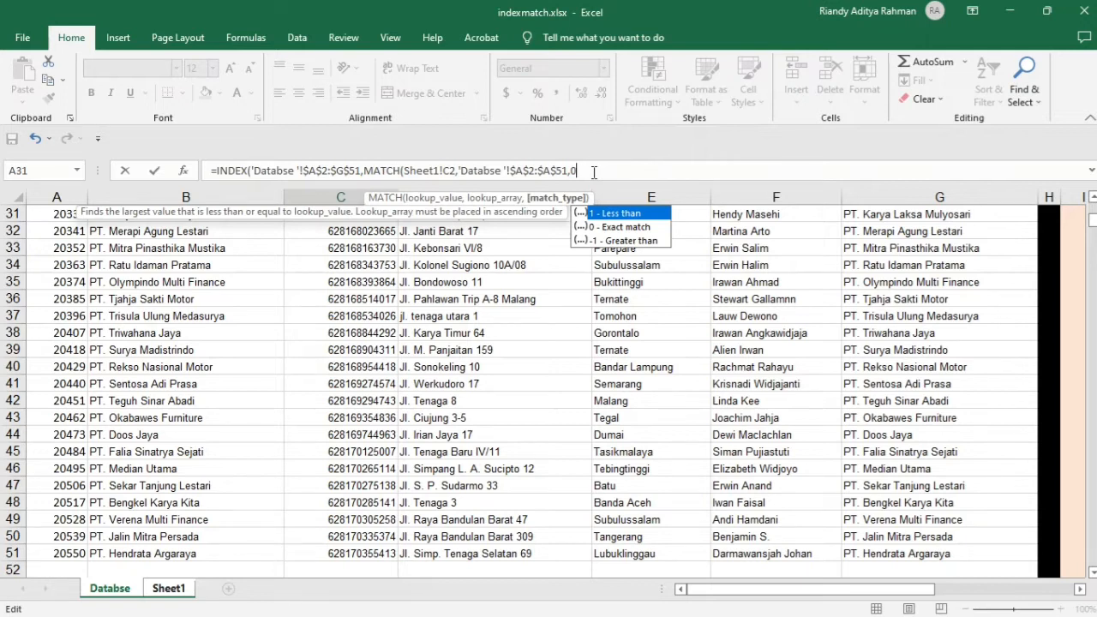
text())
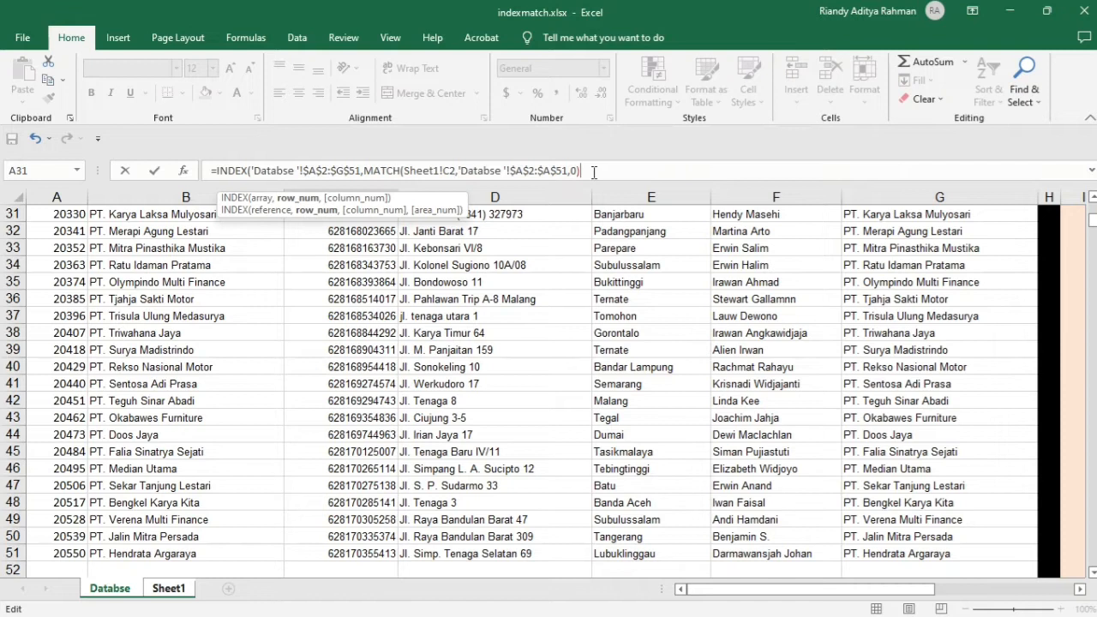
Step: Set the INDEX column number to 1 and enter the formula, accepting the closing-parenthesis correction
text(,1)
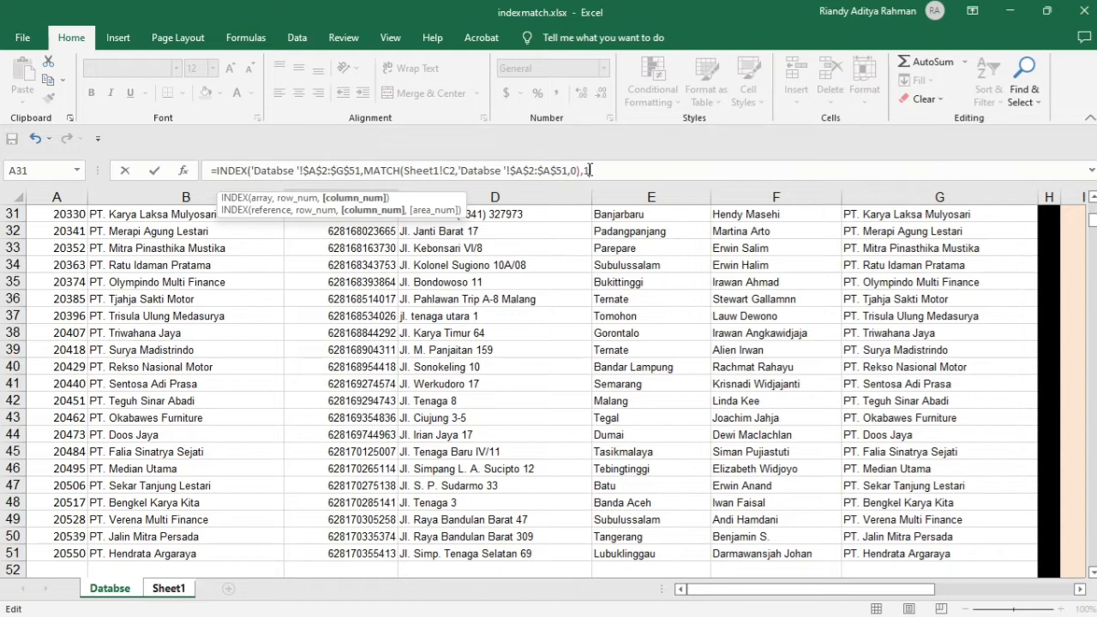
key(Return)
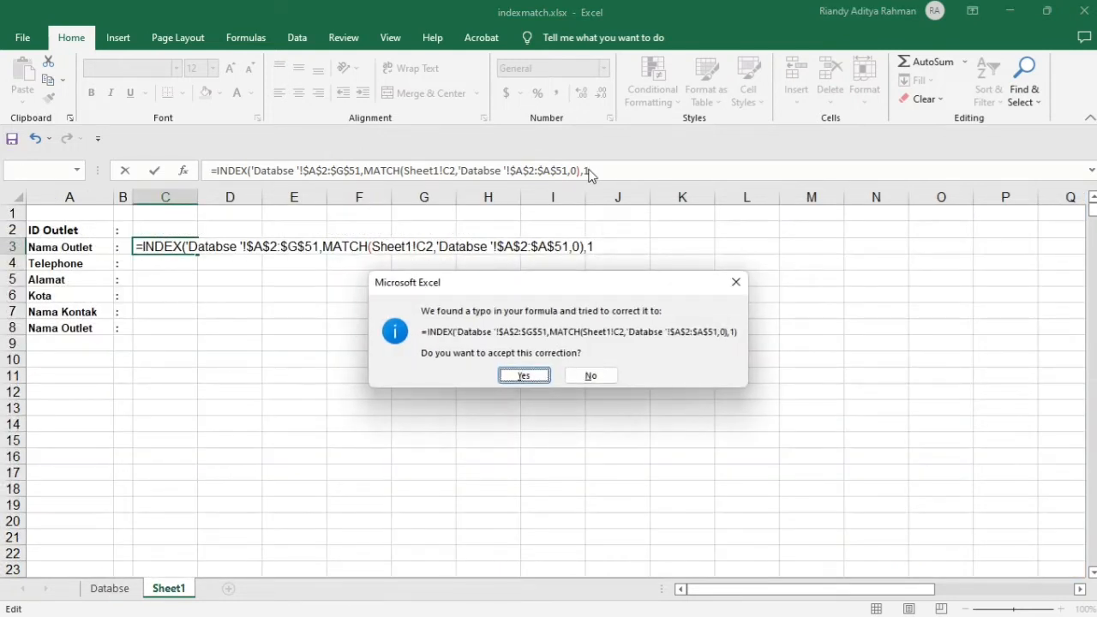
key(Return)
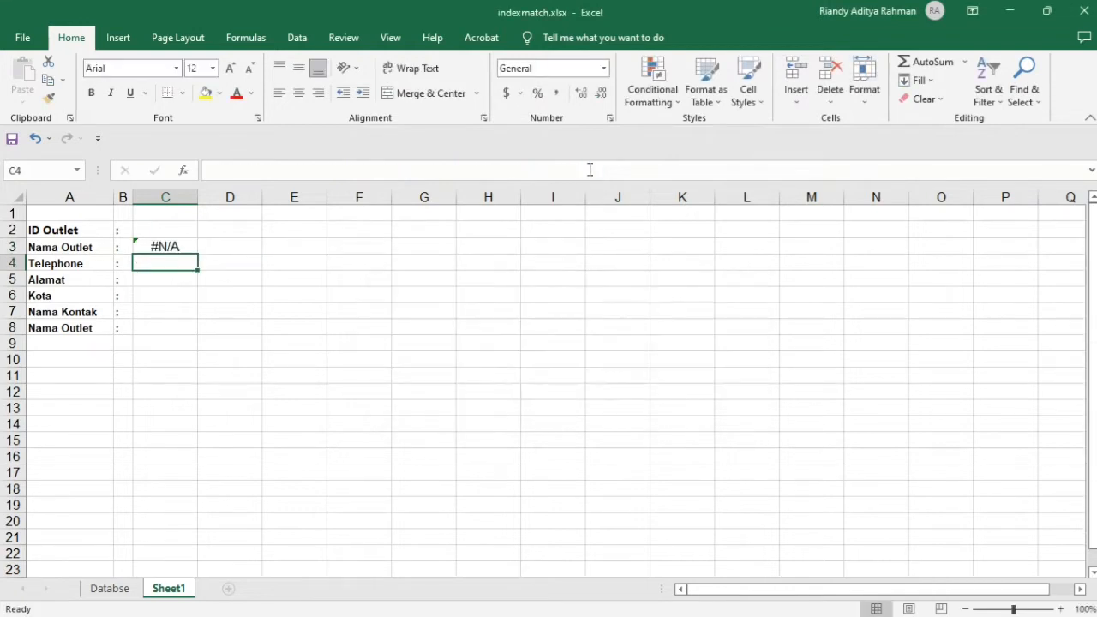
Step: Copy the ID Outlet value from cell A7 on the Databse sheet
click(179, 230)
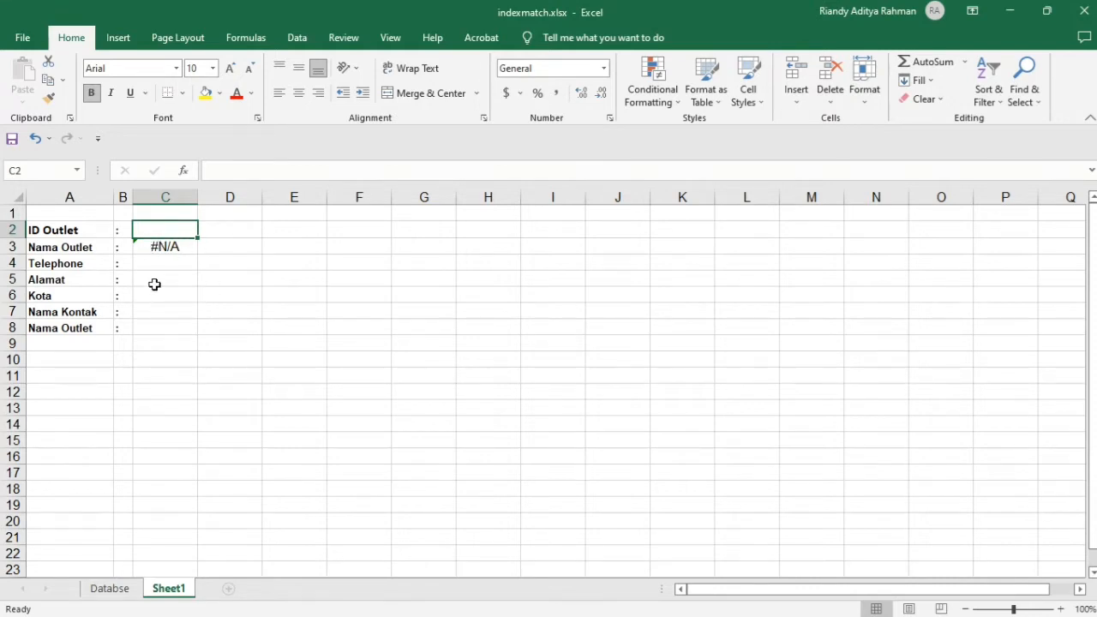
click(110, 589)
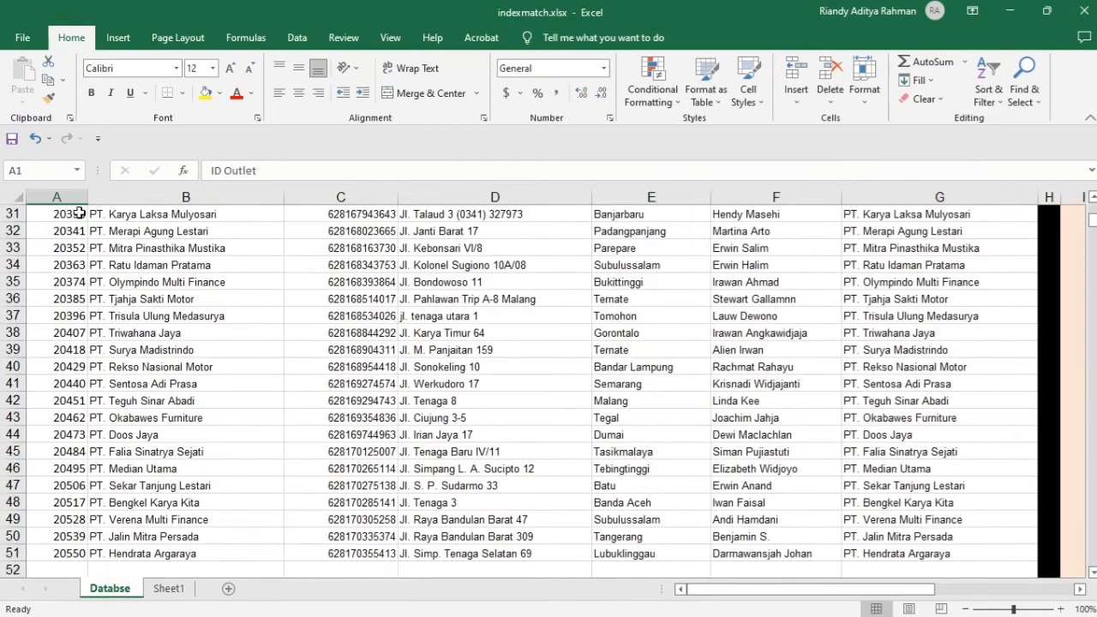
scroll(75, 223, up, 10)
click(78, 314)
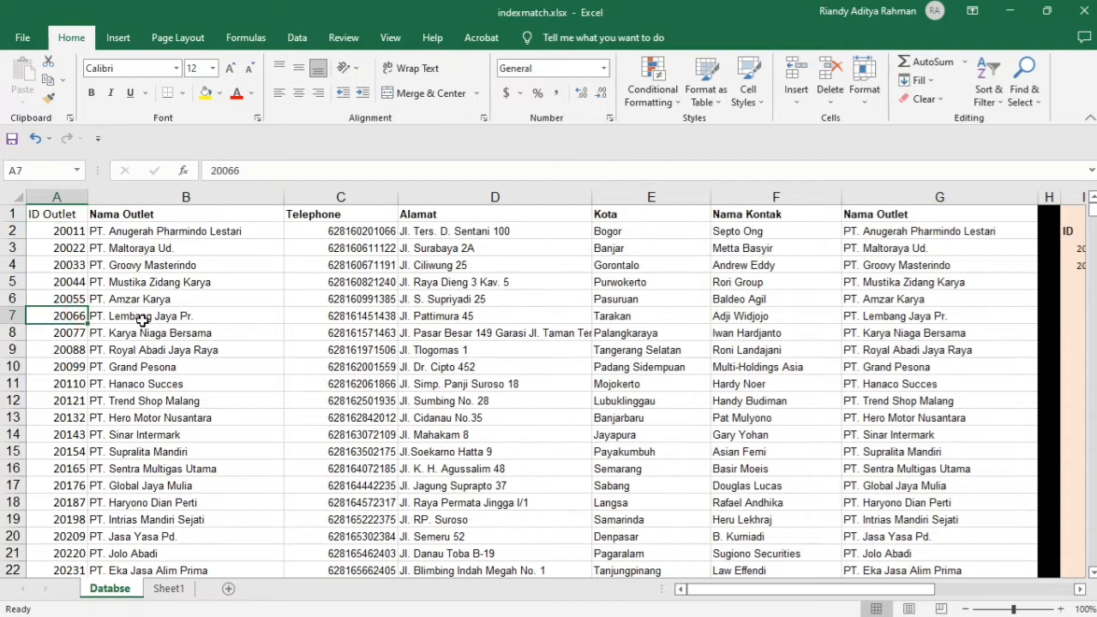
drag(250, 170, 211, 170)
key(ctrl+c)
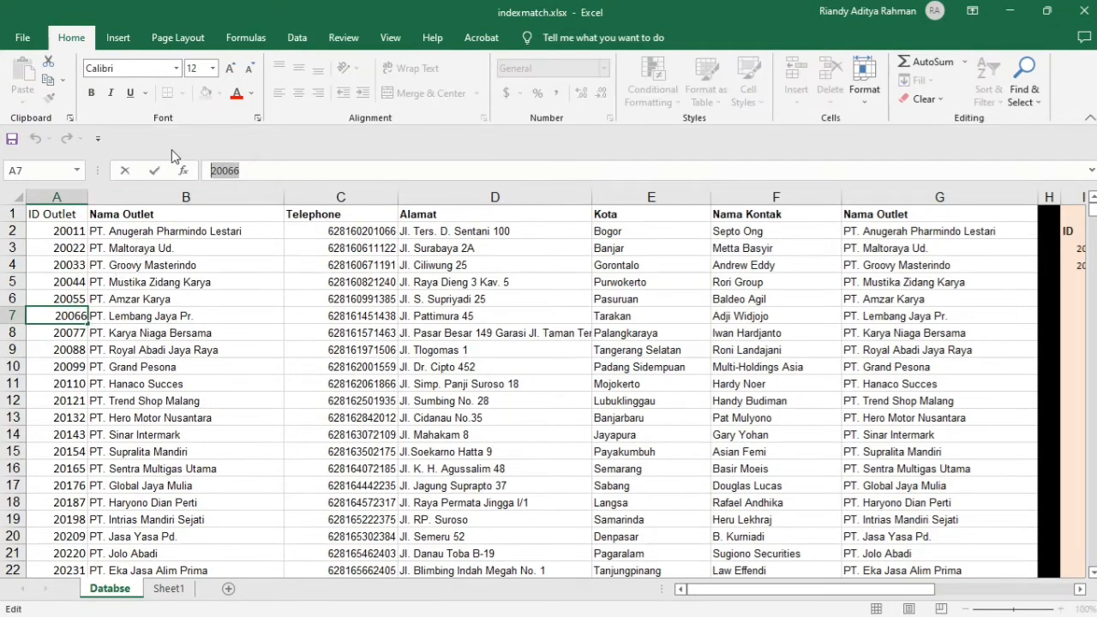
click(278, 417)
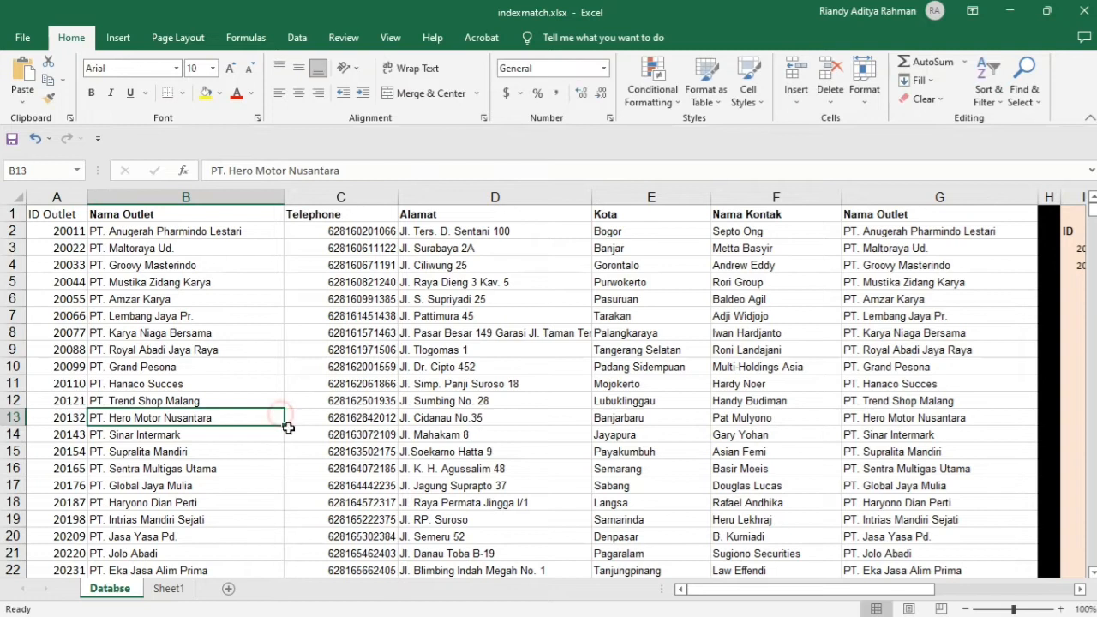
Step: Paste the copied ID into the ID Outlet cell C2 on Sheet1 as the lookup value
click(162, 590)
click(288, 171)
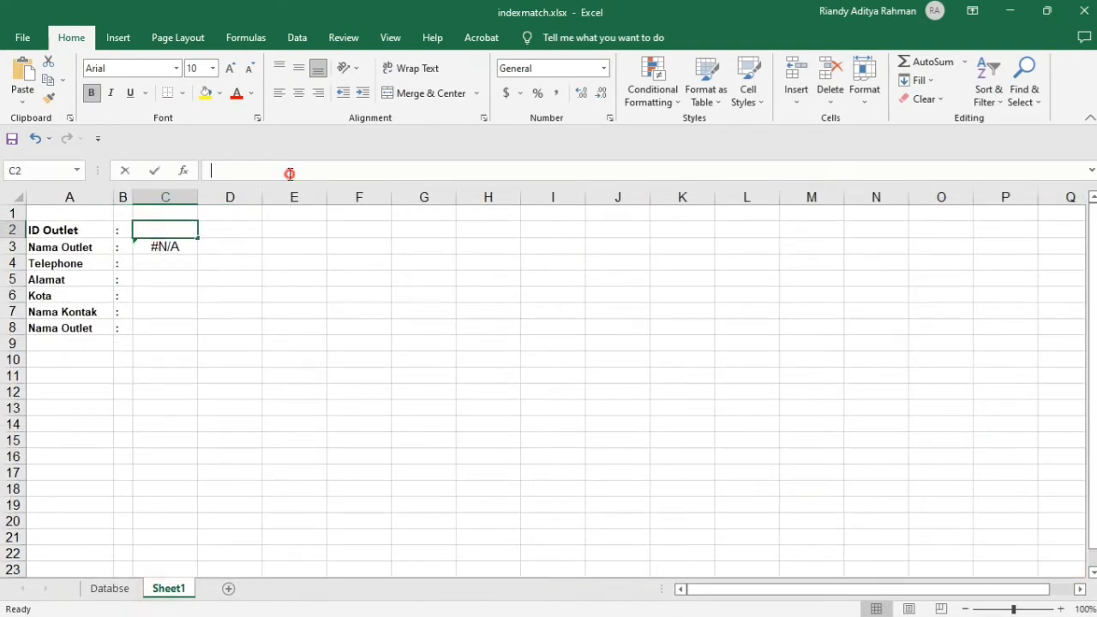
key(ctrl+v)
key(Return)
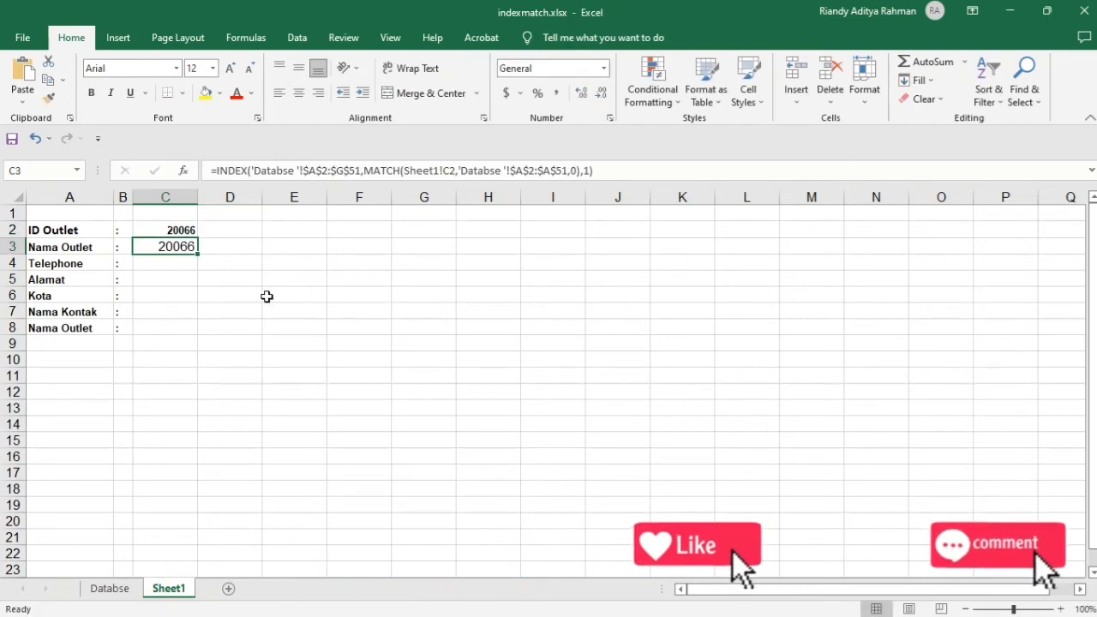
Step: Check the column number in the C3 formula against the order of the ID Outlet and Nama Outlet columns on the Databse sheet
click(223, 267)
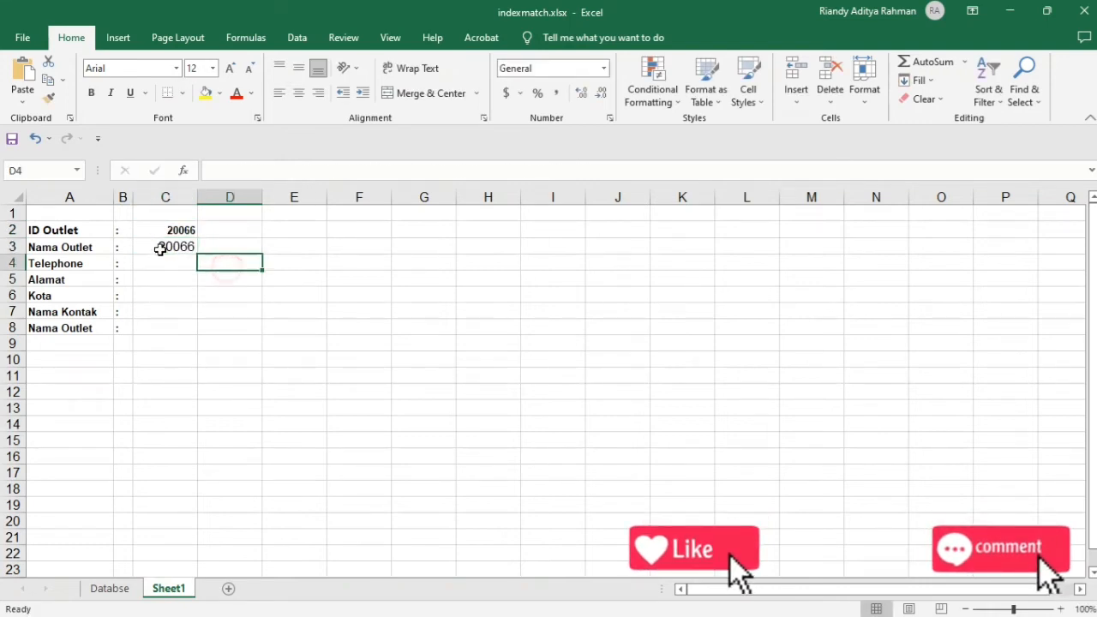
click(160, 245)
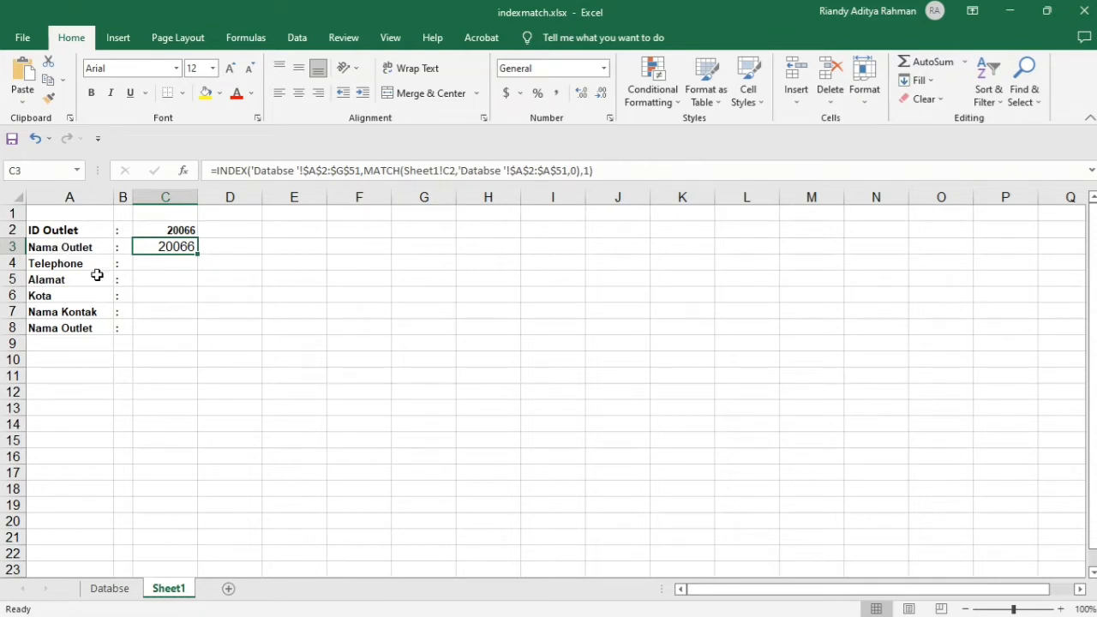
click(110, 589)
click(49, 228)
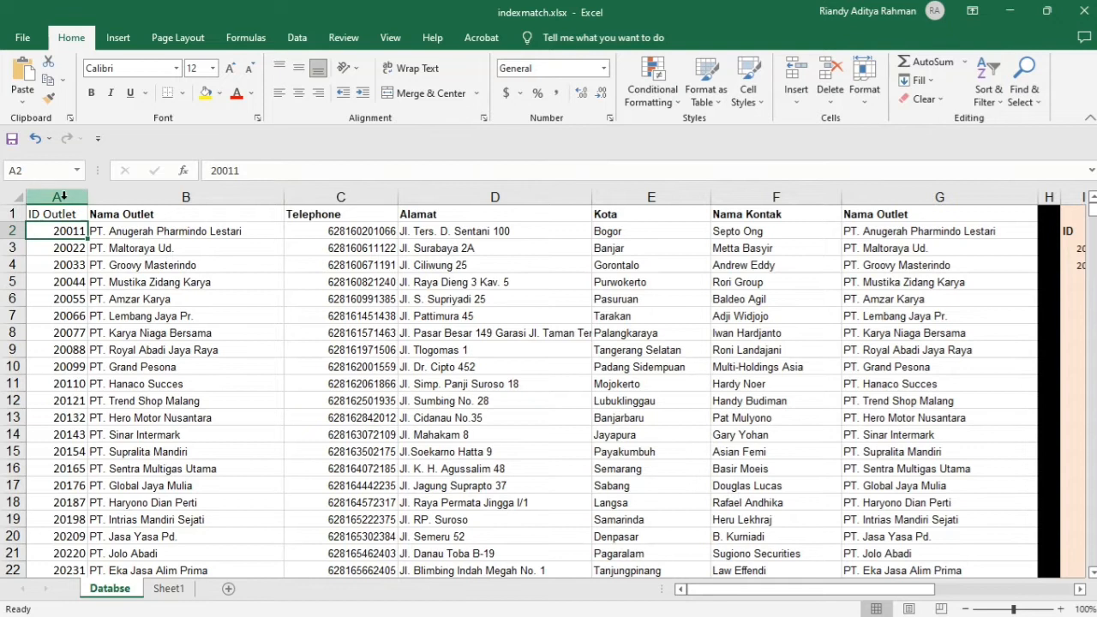
click(63, 196)
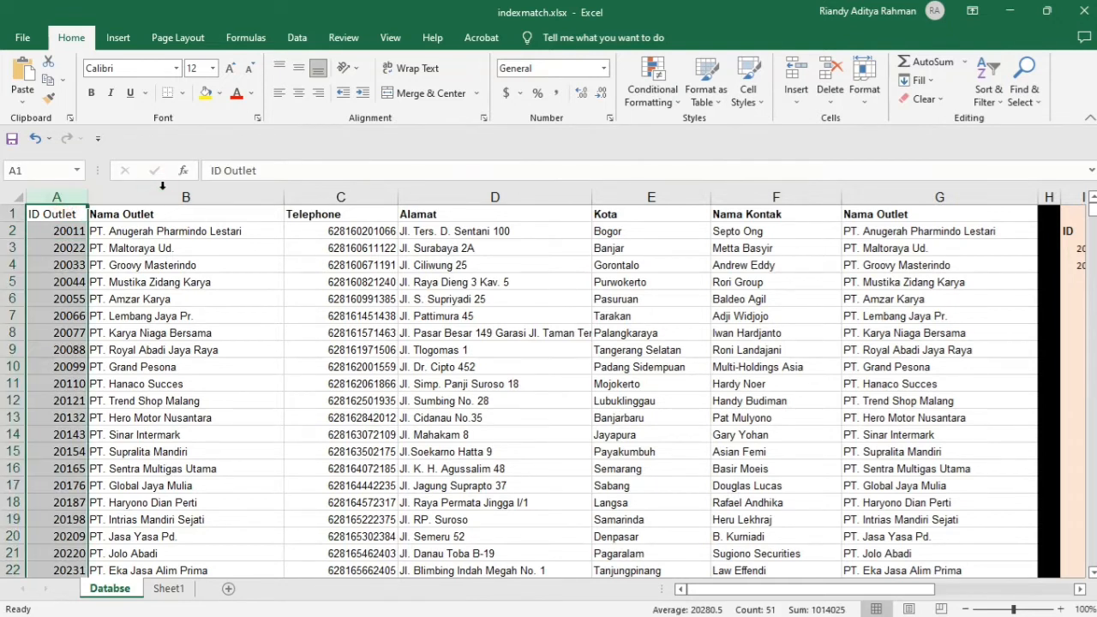
click(161, 194)
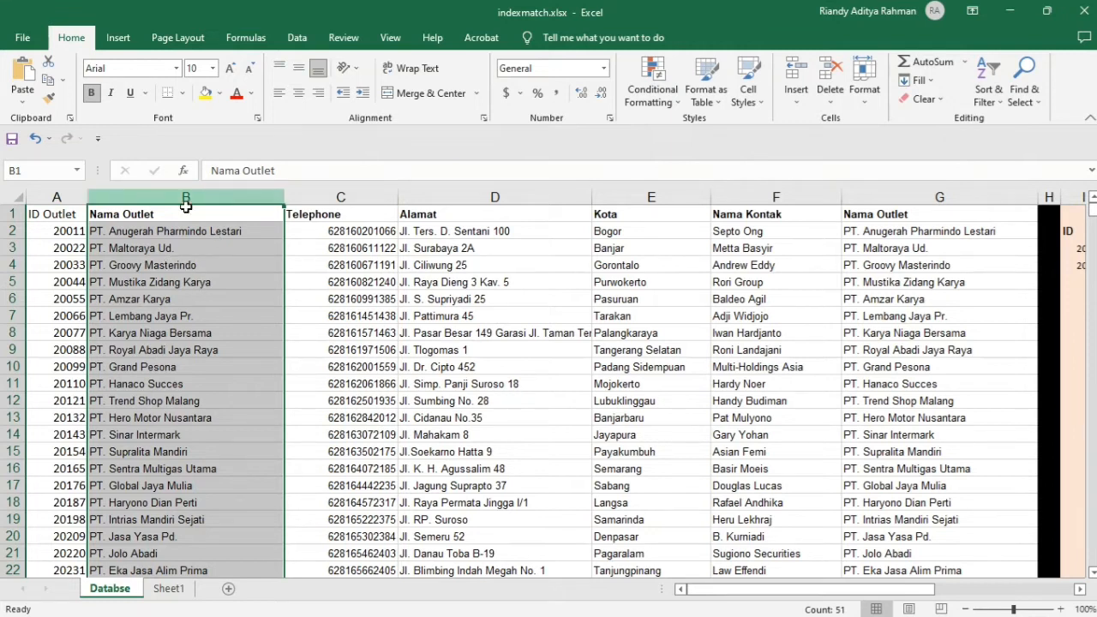
click(48, 233)
drag(82, 232, 120, 229)
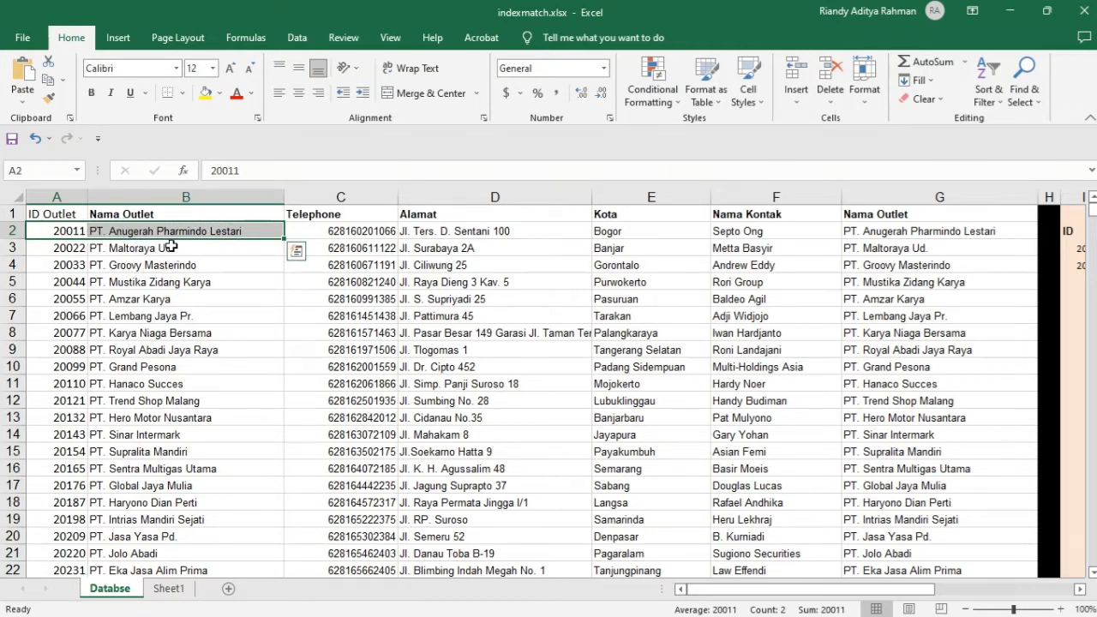
Step: Set the INDEX column number in Sheet1 cell C3 to 2 and autofit the width of column C
click(168, 591)
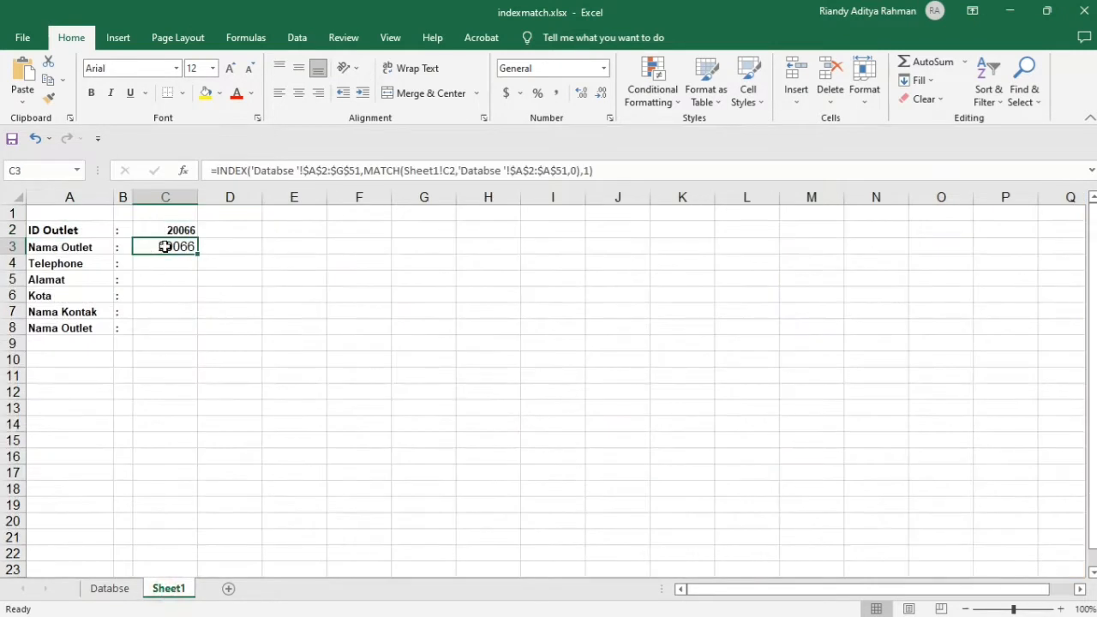
click(589, 172)
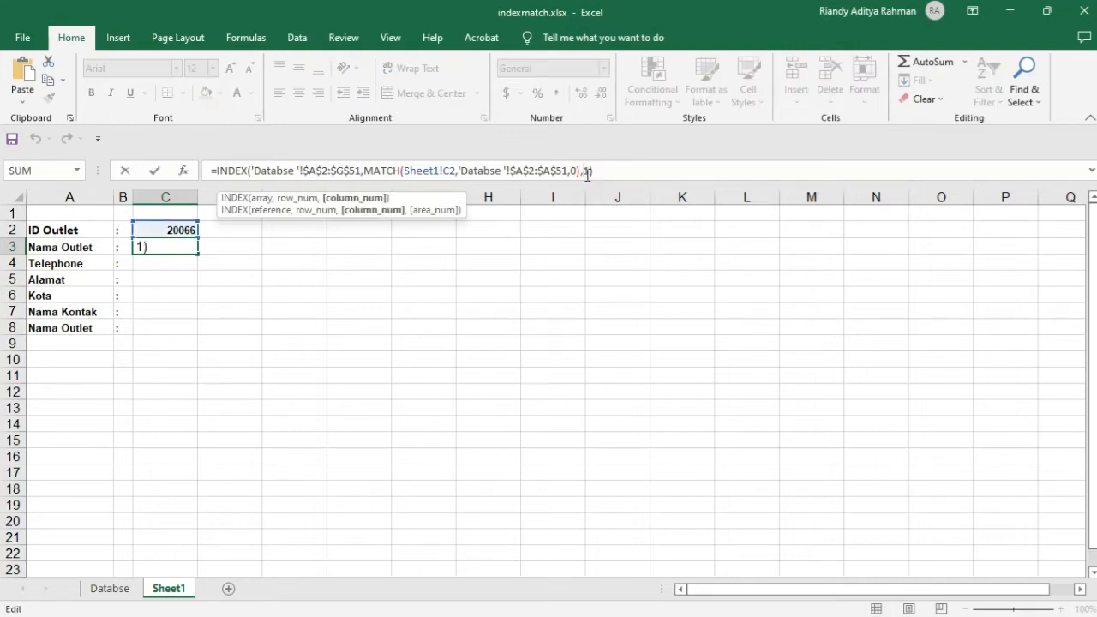
key(BackSpace)
text(2)
key(Return)
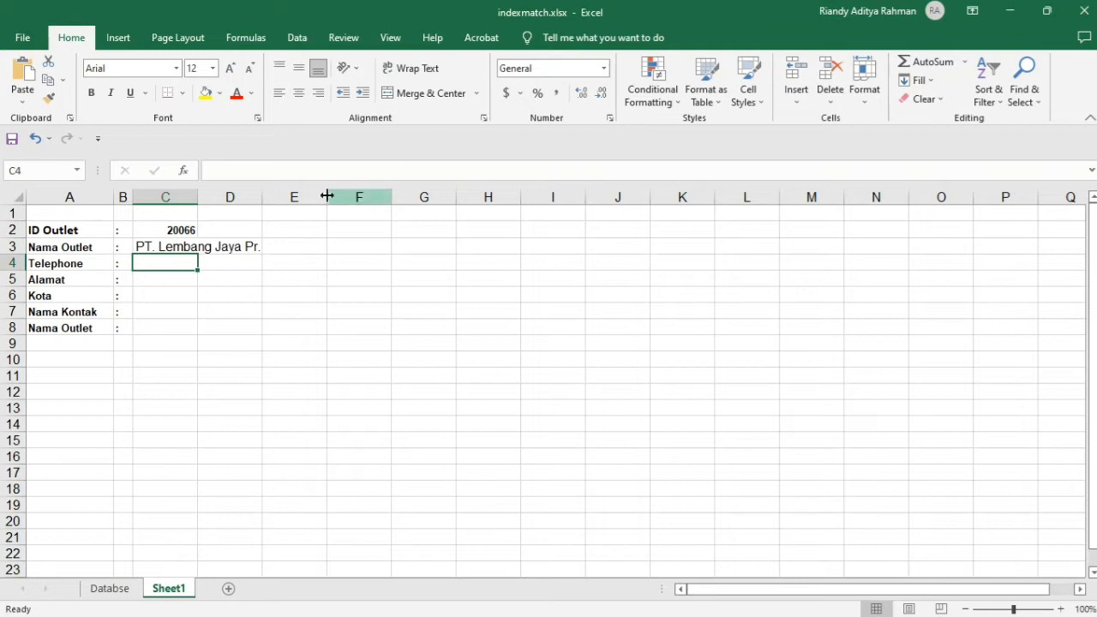
double_click(199, 197)
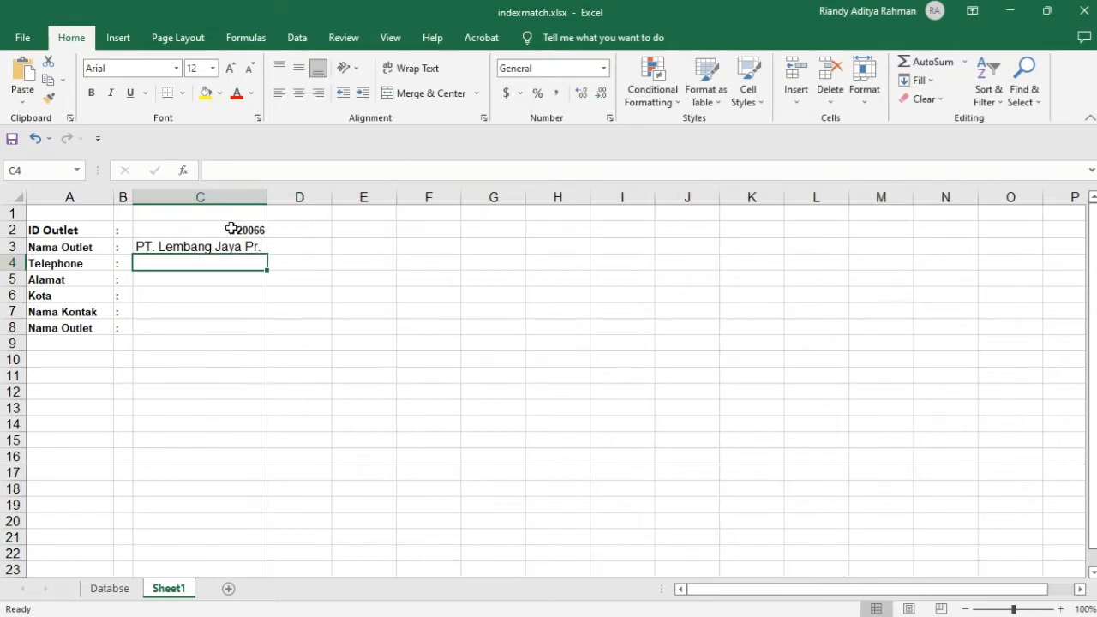
Step: Compare the Nama Outlet result in C3 with row 7 of the Databse sheet, and check the position of the Telephone column
click(215, 247)
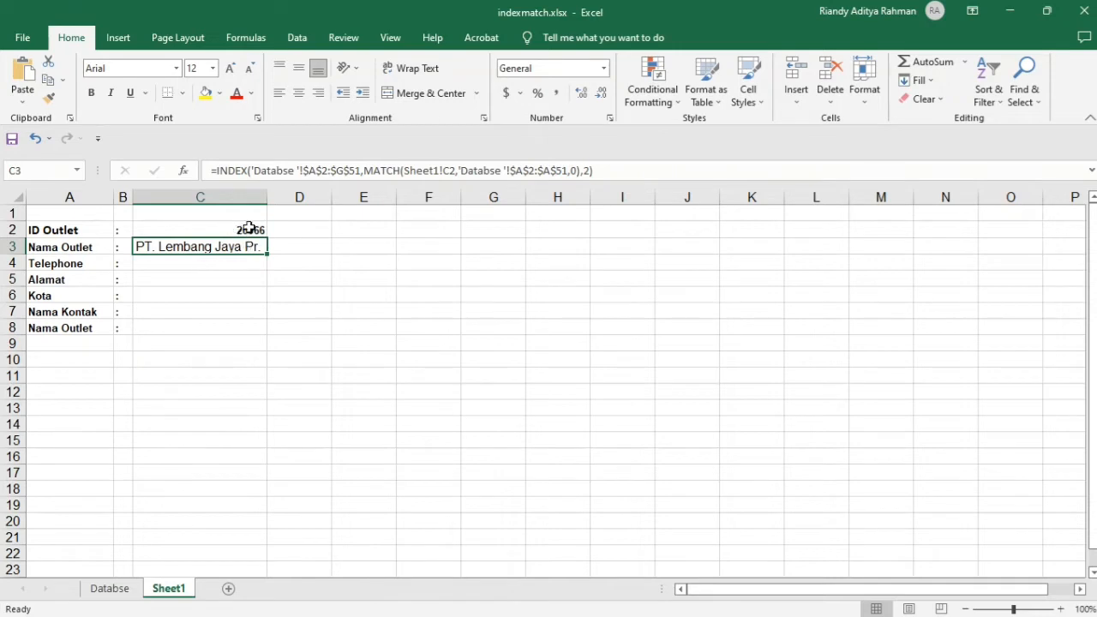
click(117, 589)
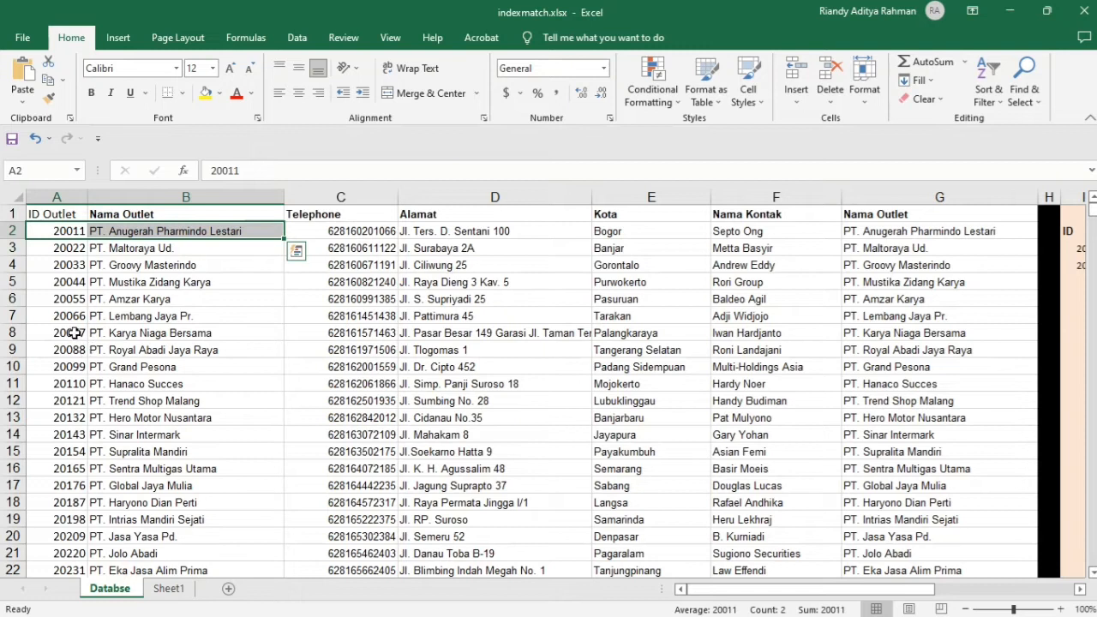
click(144, 317)
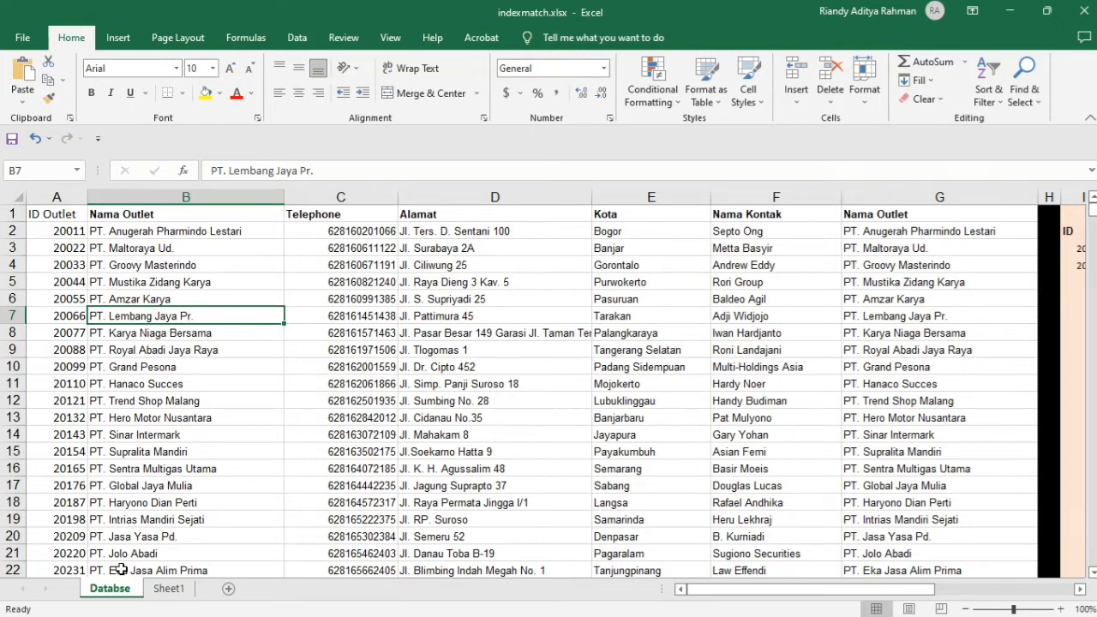
click(169, 589)
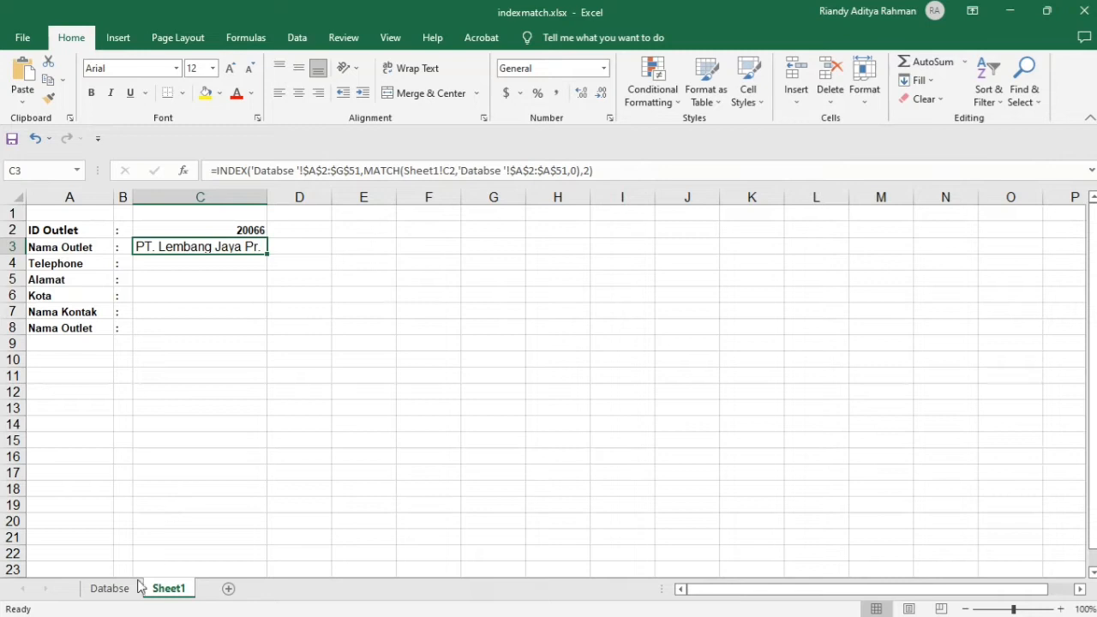
click(110, 589)
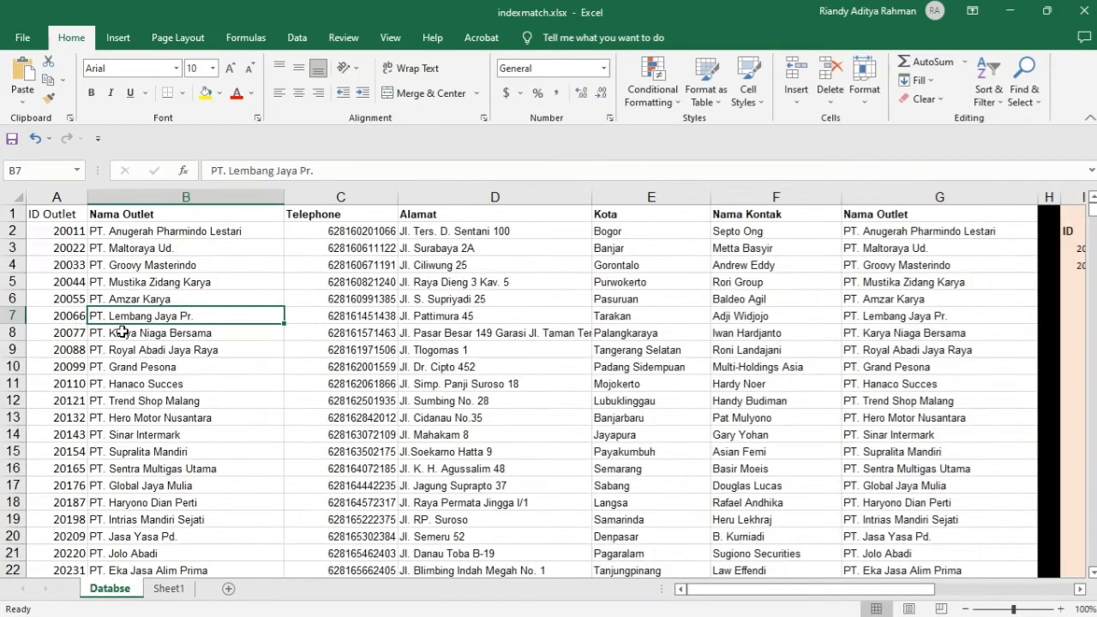
click(40, 233)
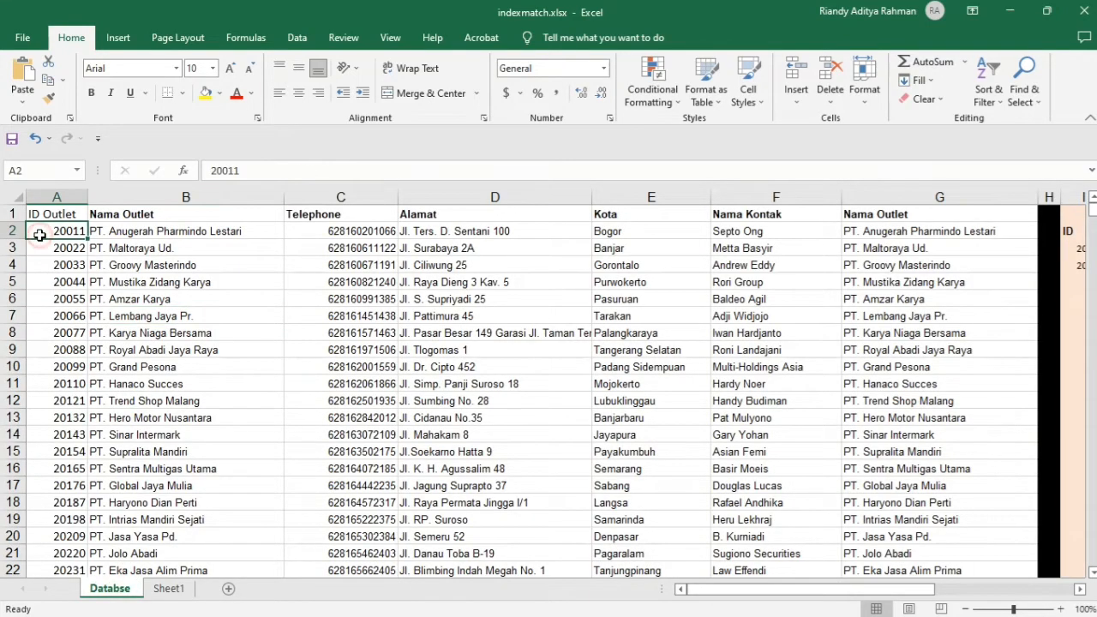
click(140, 228)
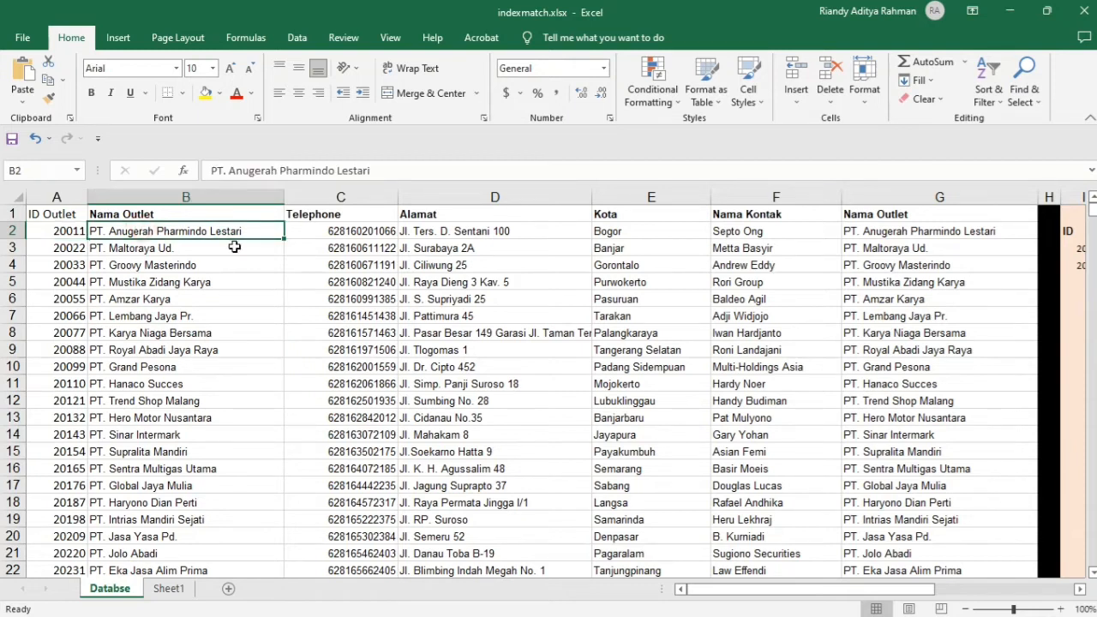
click(318, 232)
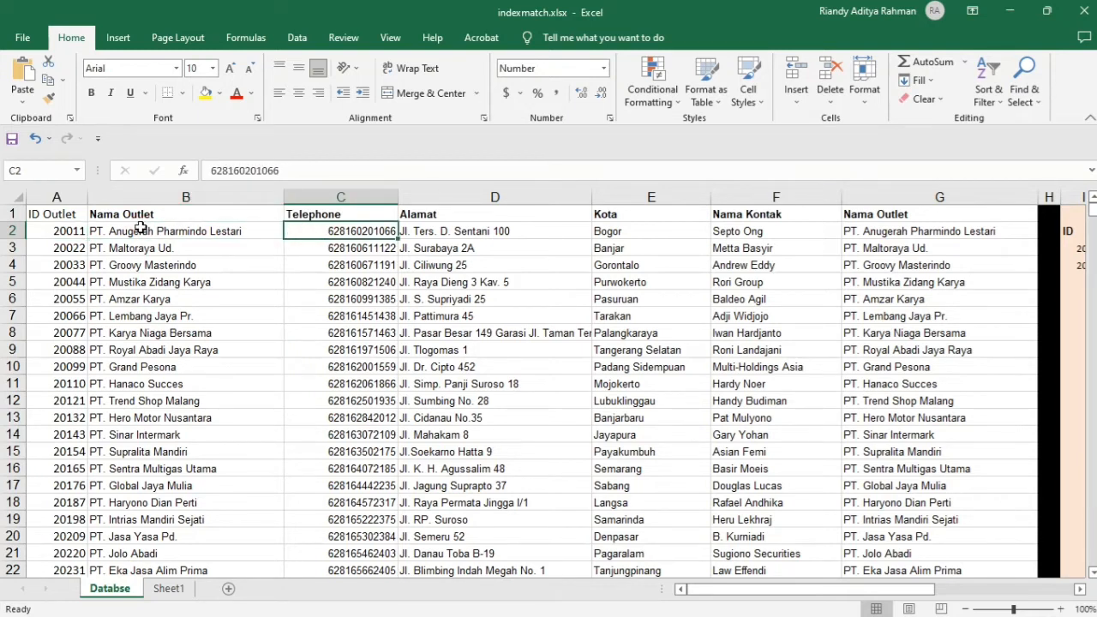
Step: Copy the full INDEX and MATCH formula text from Sheet1 cell C3 into the Telephone cell C4
click(167, 589)
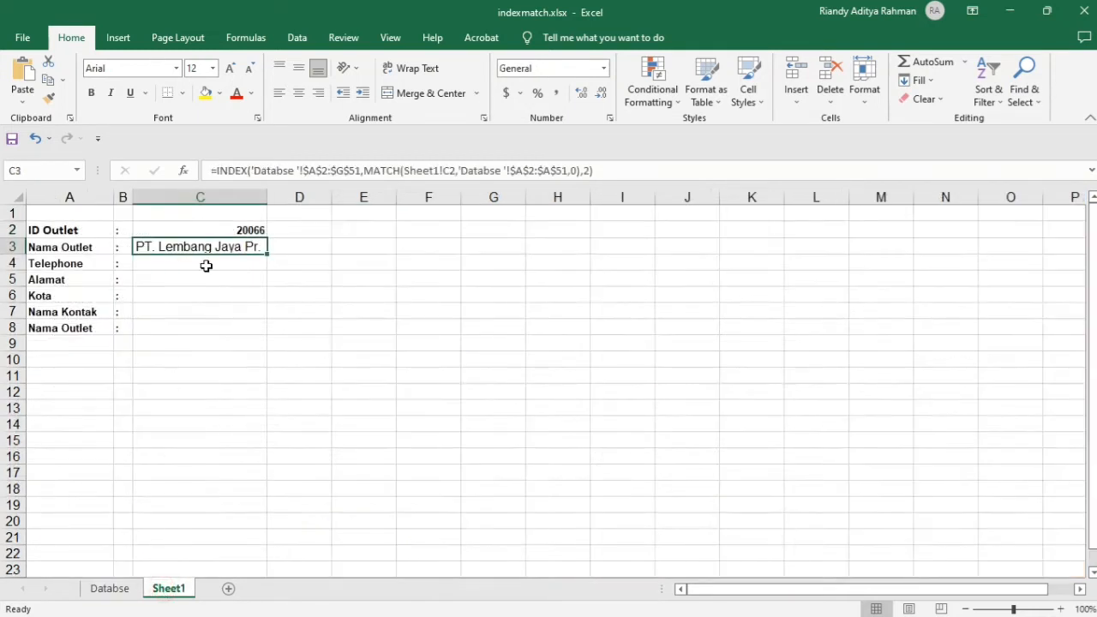
click(611, 168)
drag(576, 174, 166, 175)
key(ctrl+c)
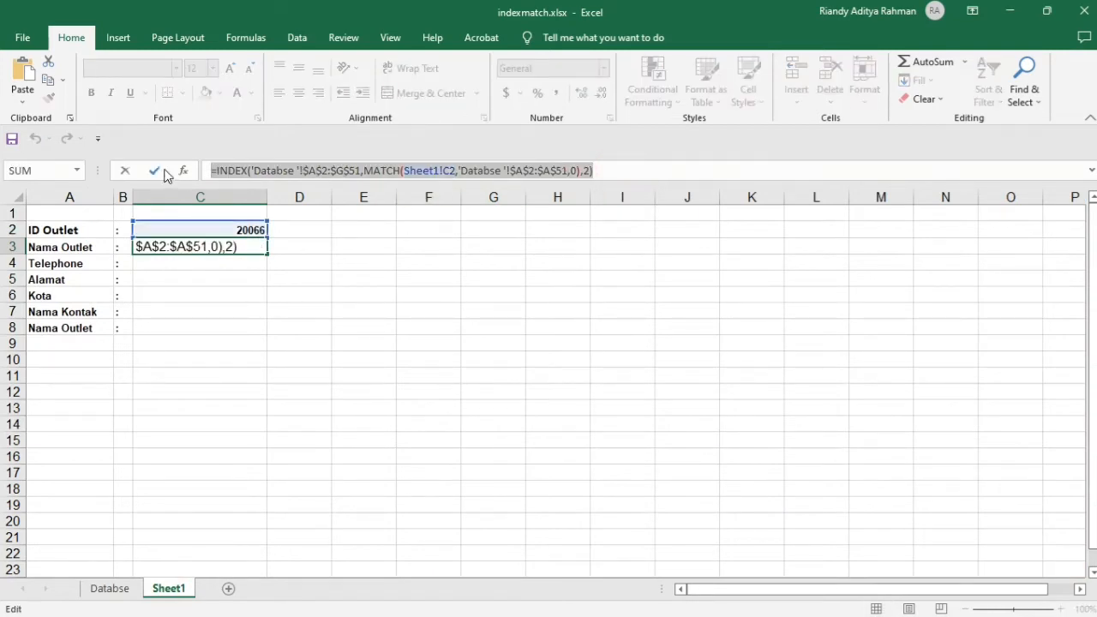
key(Return)
key(Down)
key(Up)
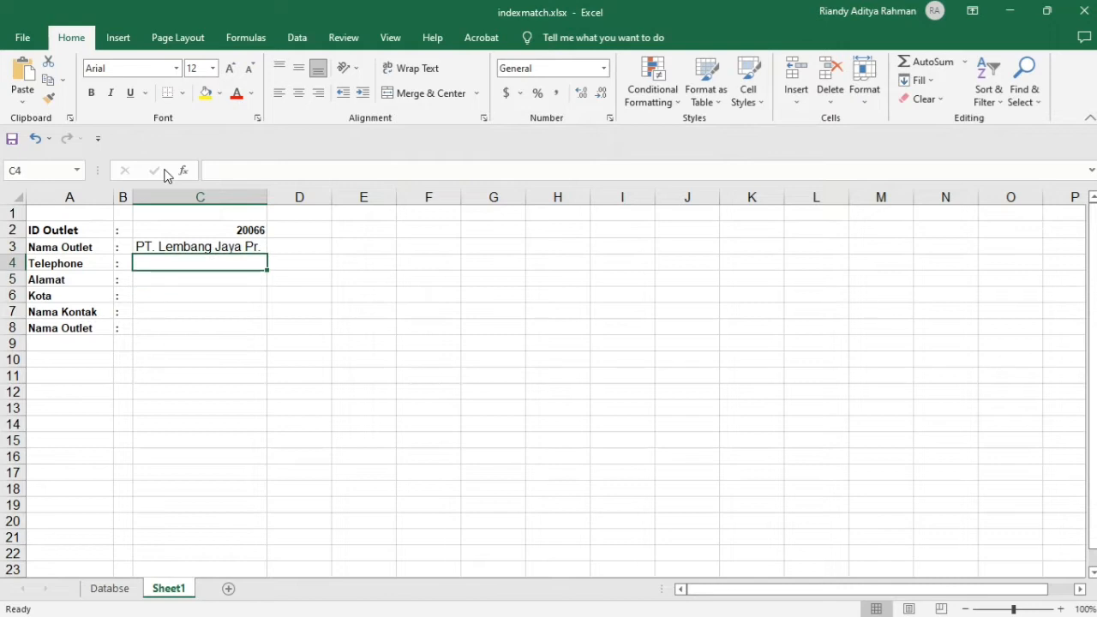
key(ctrl+v)
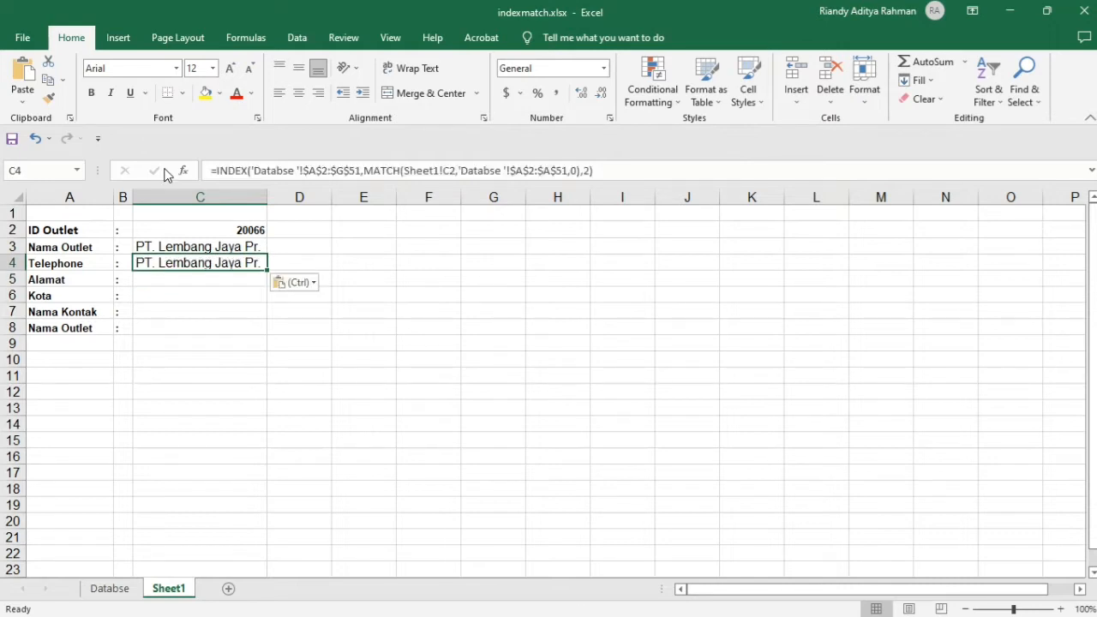
Step: Set the INDEX column number in the Telephone formula in C4 to 3
click(588, 172)
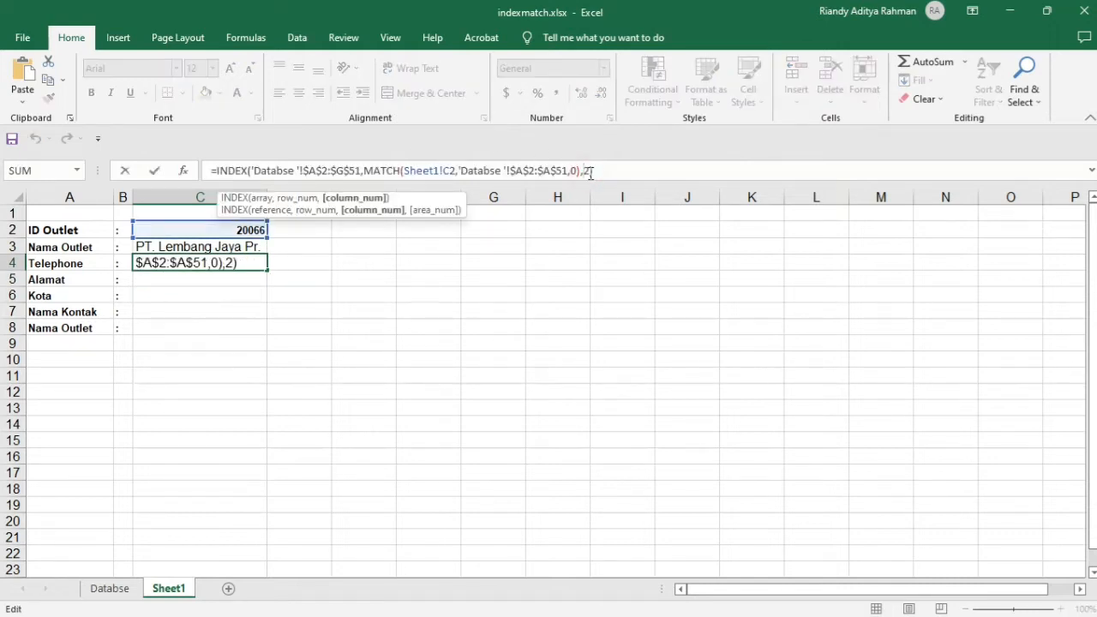
key(BackSpace)
text(3)
key(Return)
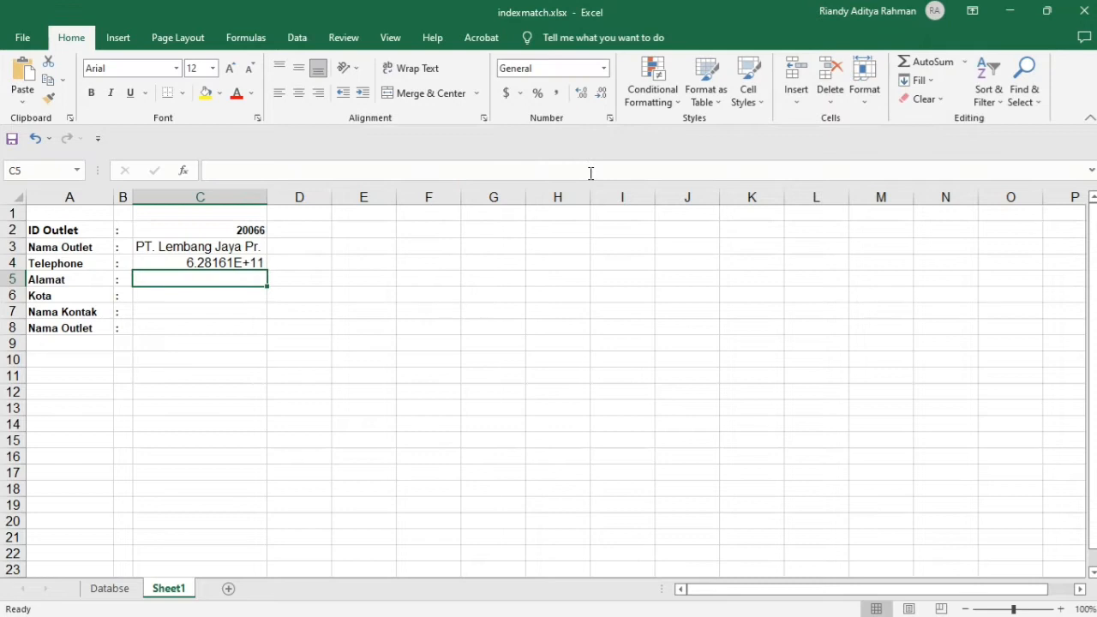
Step: Widen column C on Sheet1 to give the Telephone result in C4 more room
click(219, 266)
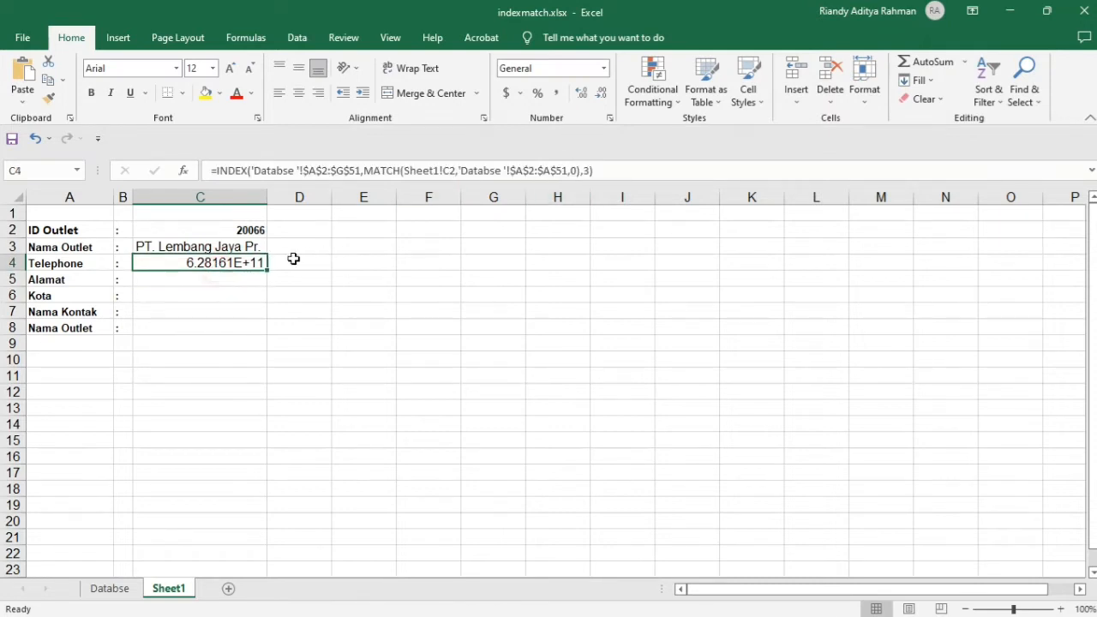
click(605, 68)
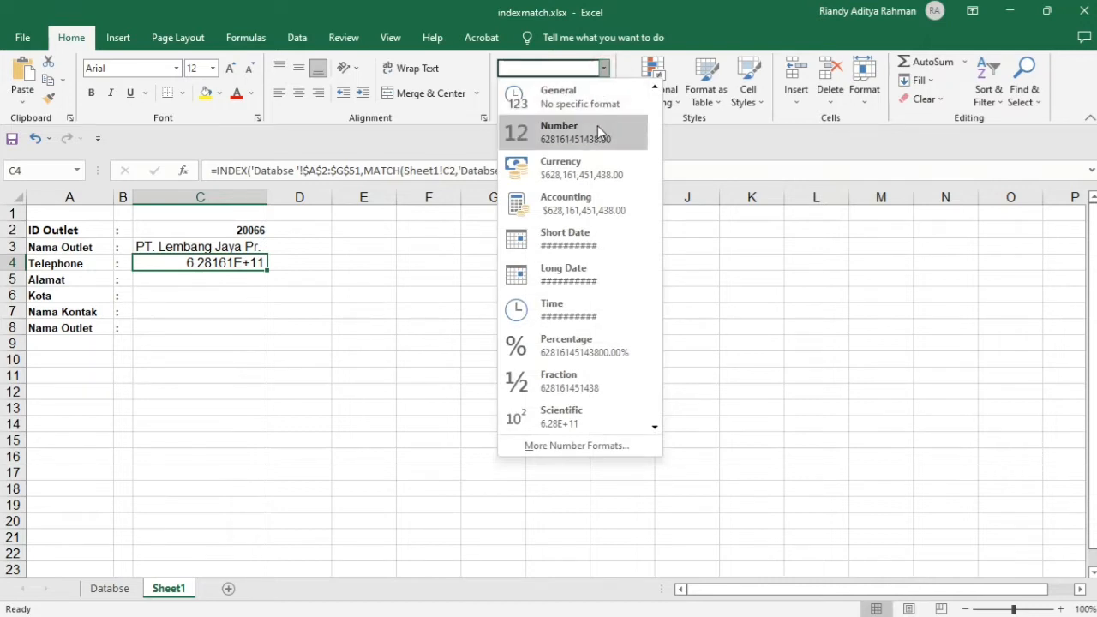
click(330, 222)
drag(268, 198, 303, 205)
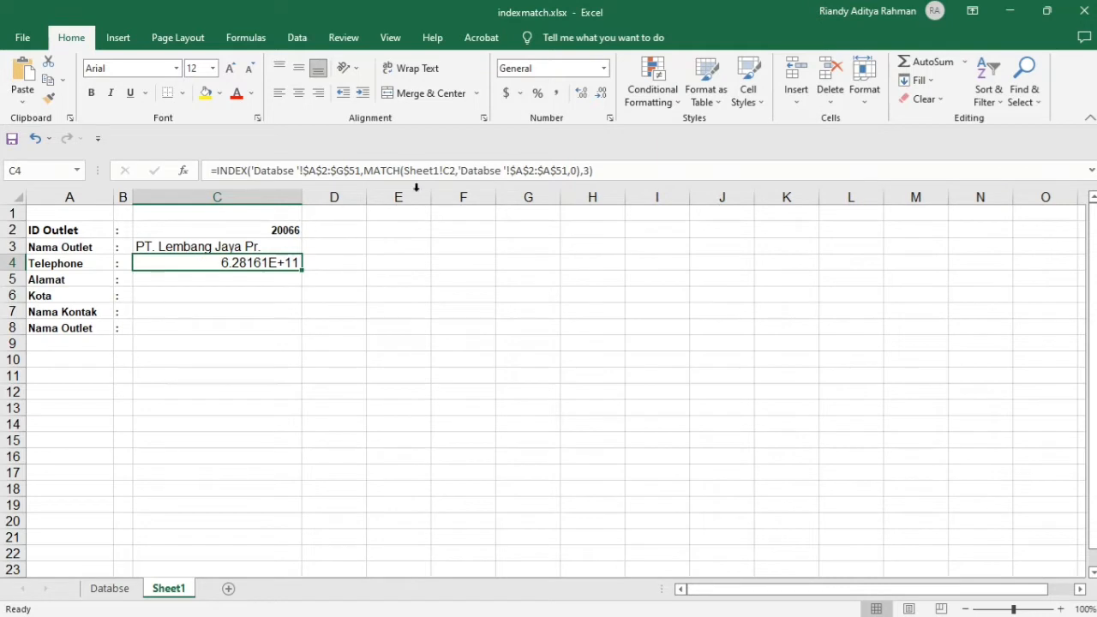
Step: Format the Telephone cell C4 as Number with no decimal places and check it against the Telephone column in the Databse sheet
click(605, 68)
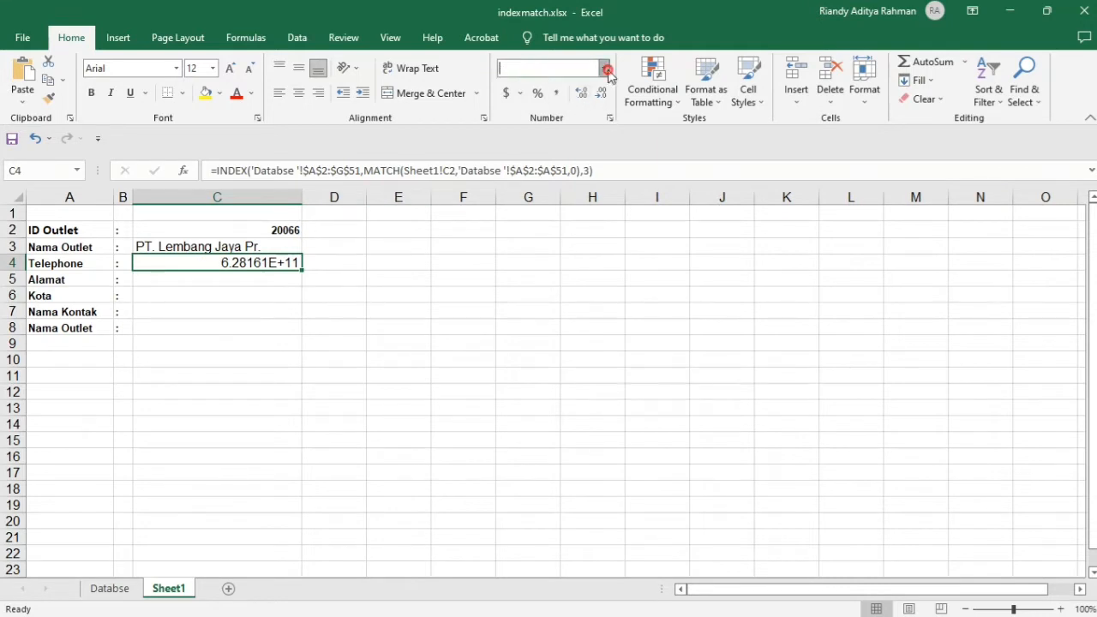
click(588, 126)
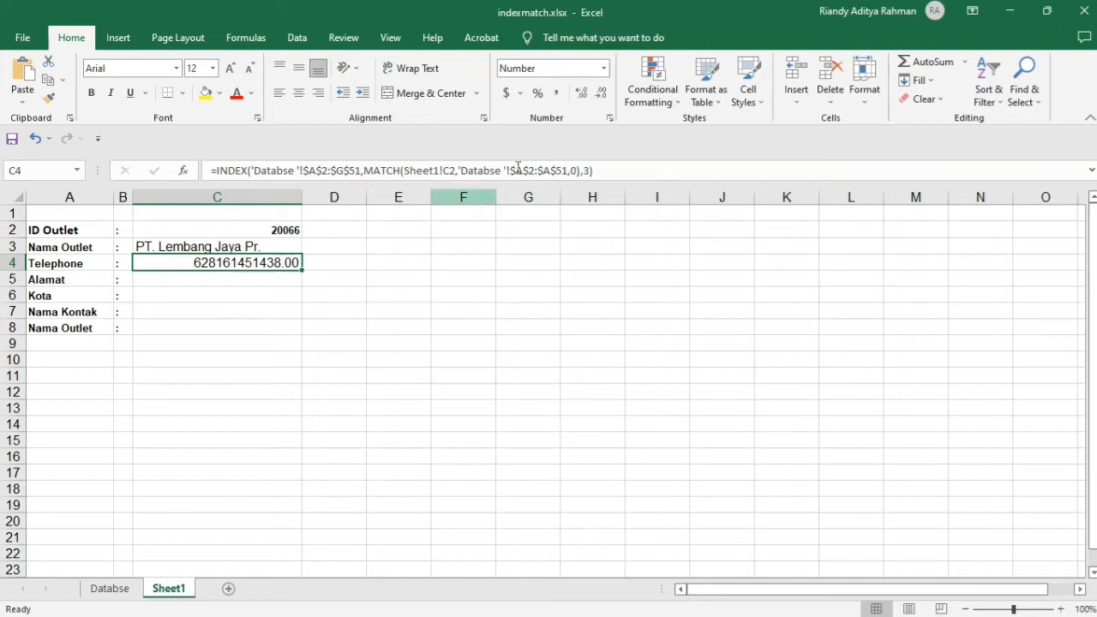
click(604, 92)
click(603, 92)
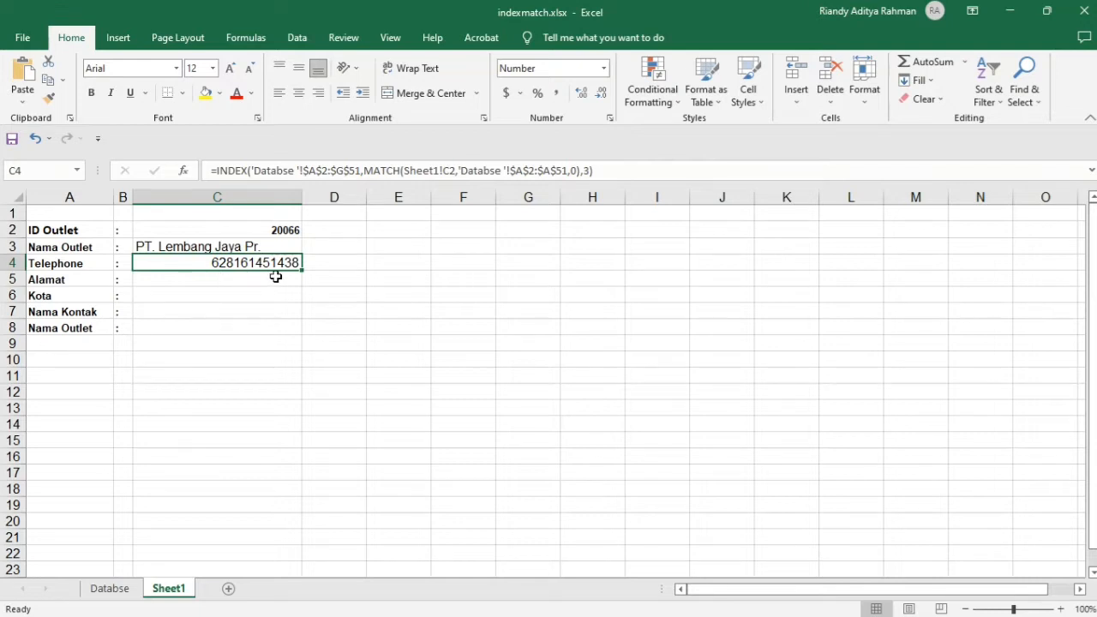
click(110, 588)
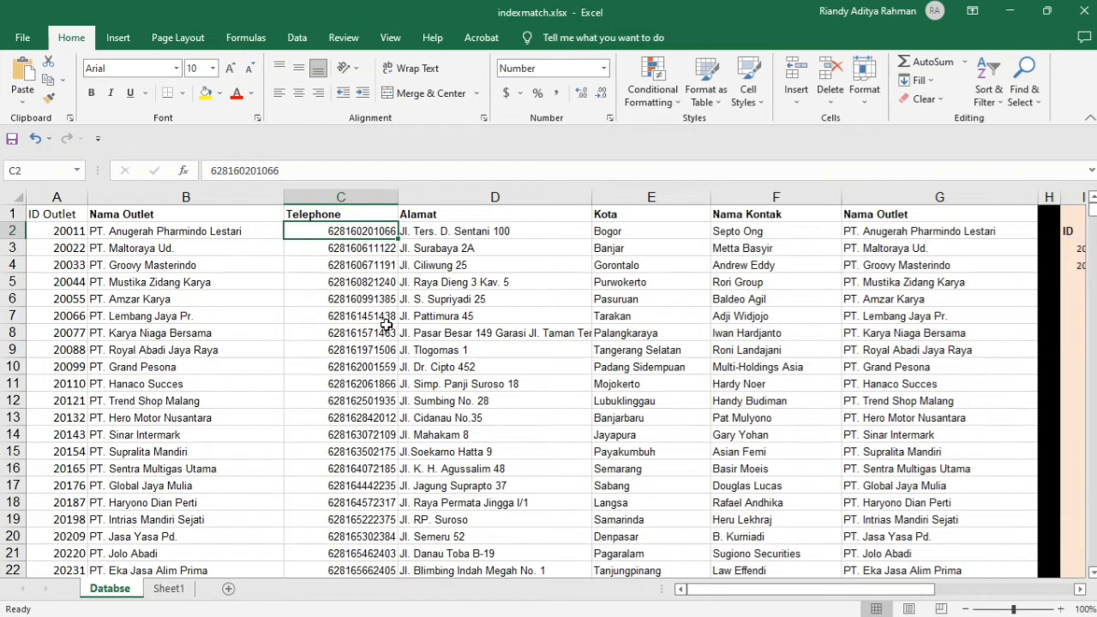
click(168, 589)
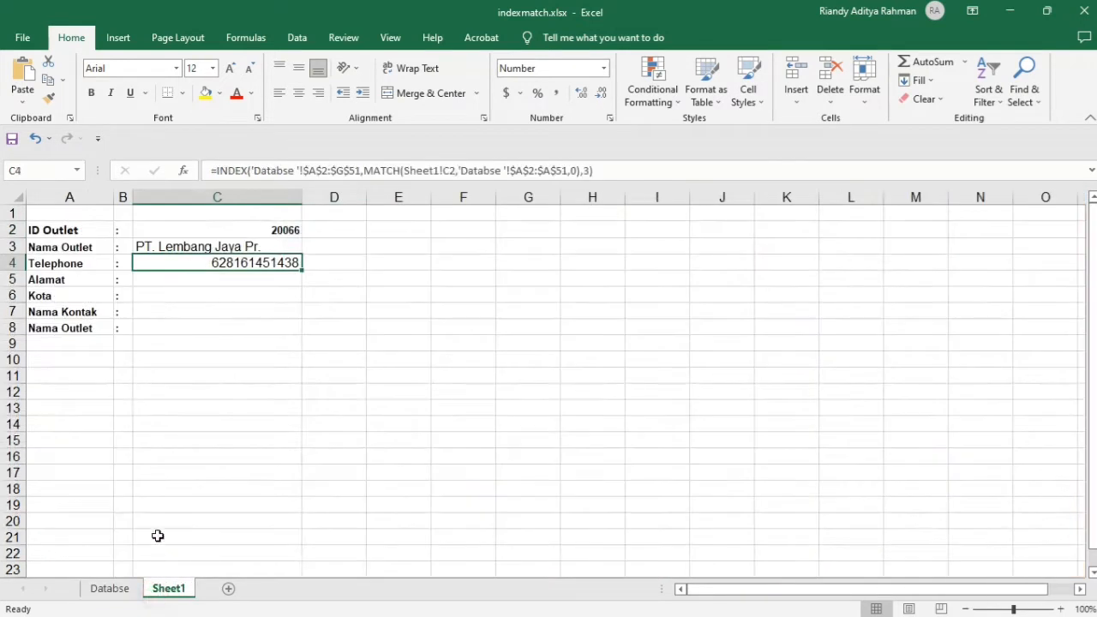
Step: Paste the previously copied INDEX and MATCH formula text into the Alamat cell C5 and compare it with the Telephone formula
click(175, 279)
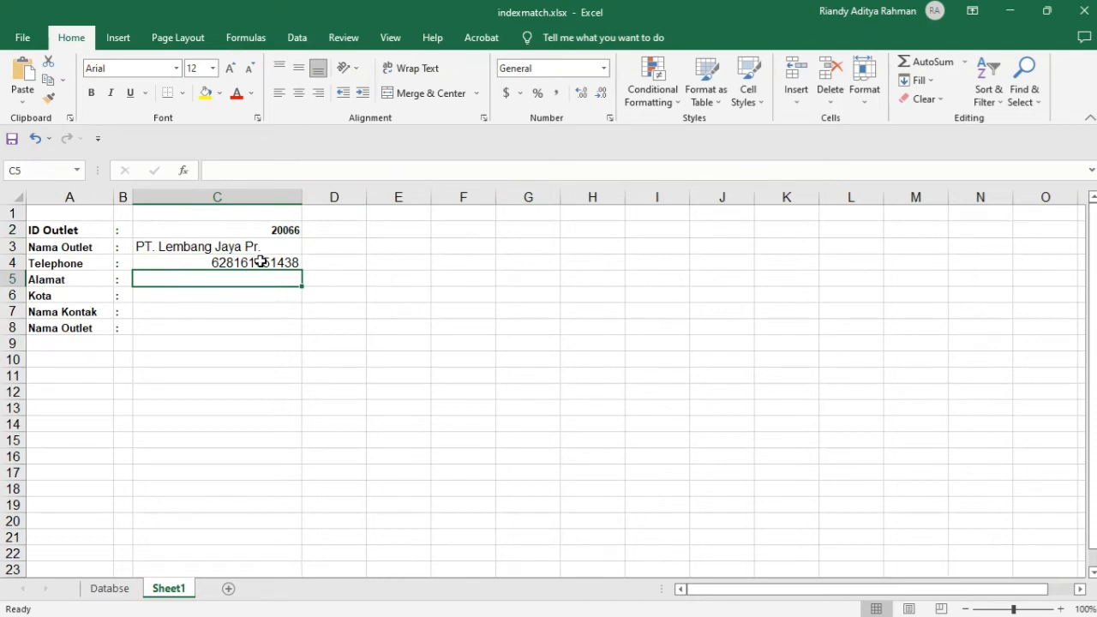
key(ctrl+v)
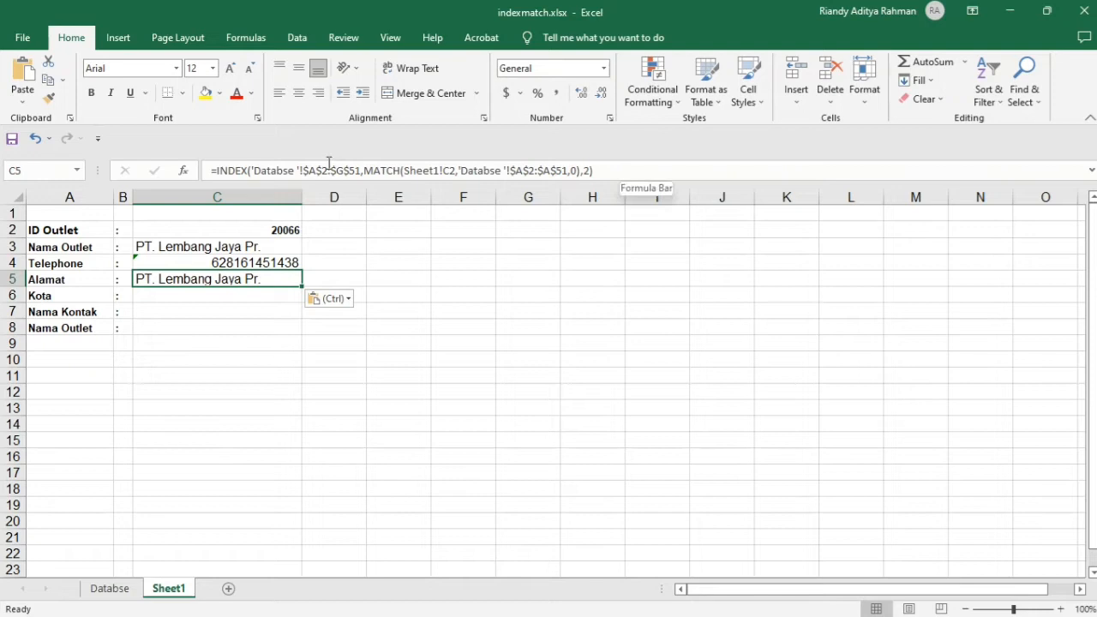
click(237, 261)
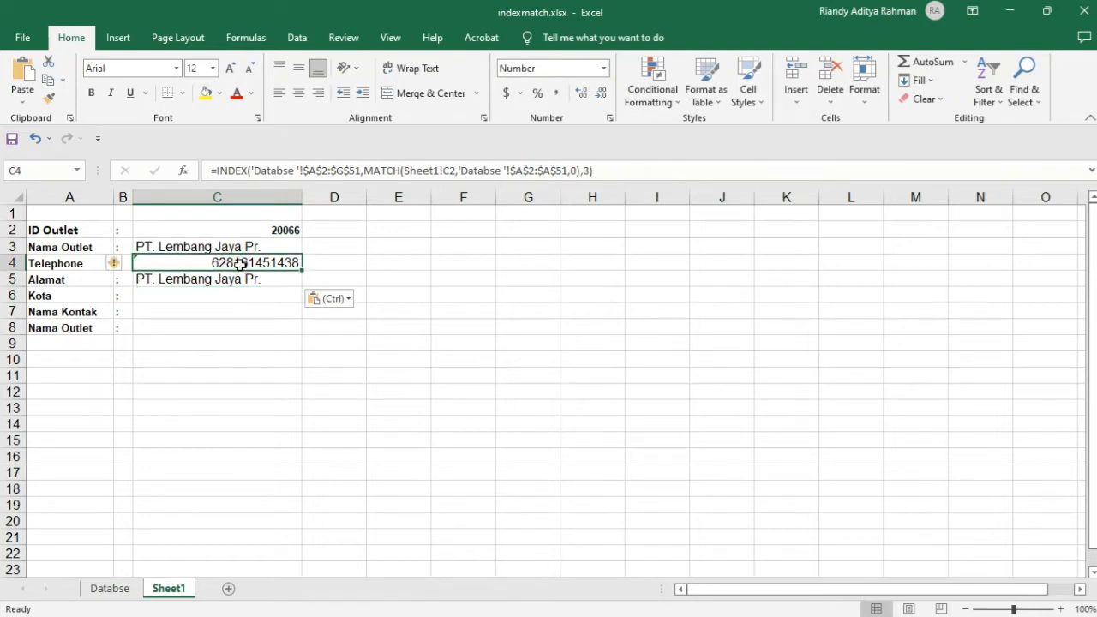
key(ctrl+c)
click(236, 282)
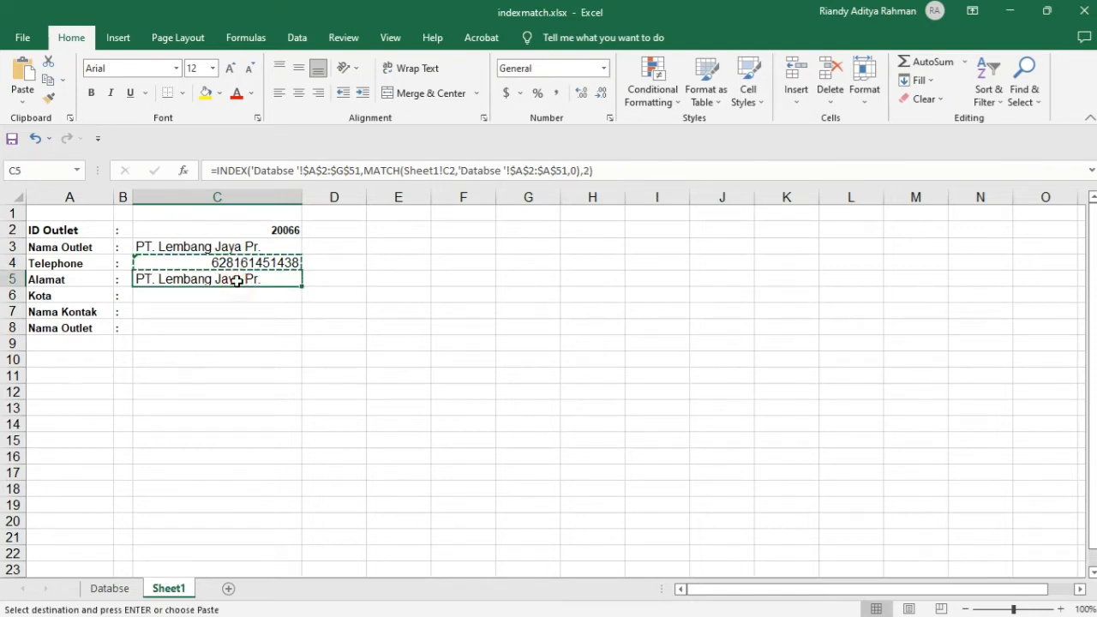
Step: Try copying cell C3 into the Alamat cell C5 and inspect the lookup reference of its MATCH function
click(260, 247)
key(ctrl+c)
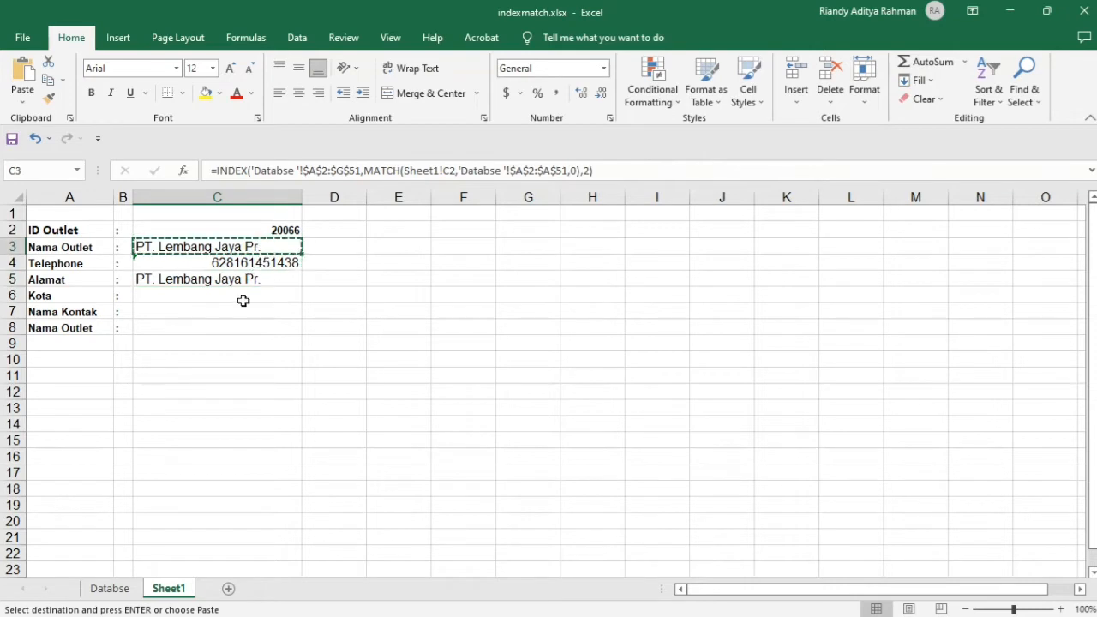
click(223, 279)
key(ctrl+v)
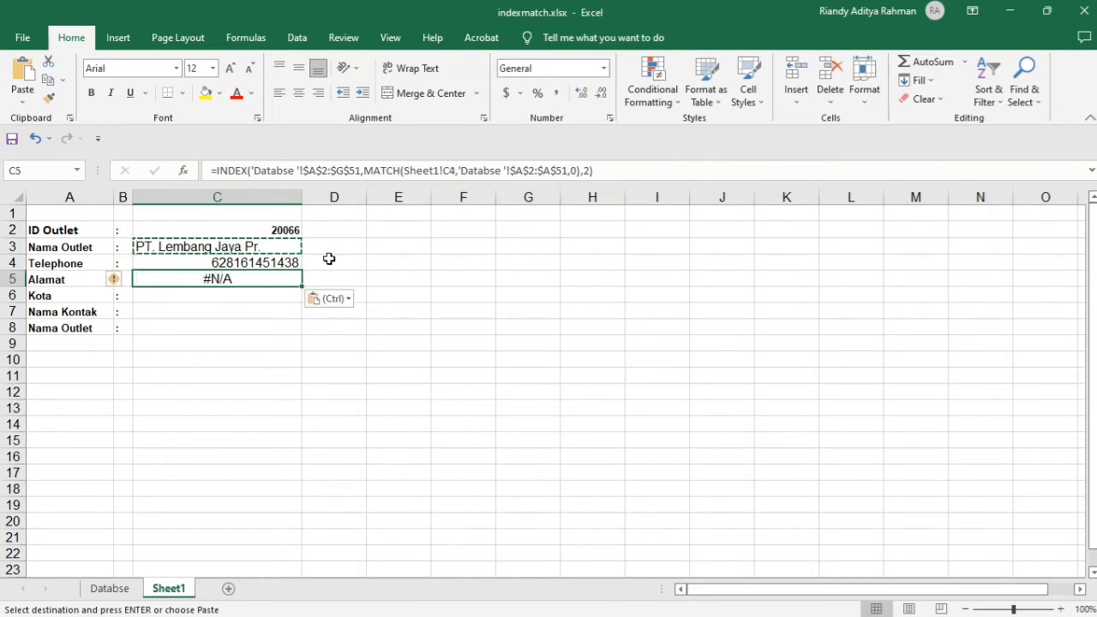
click(442, 169)
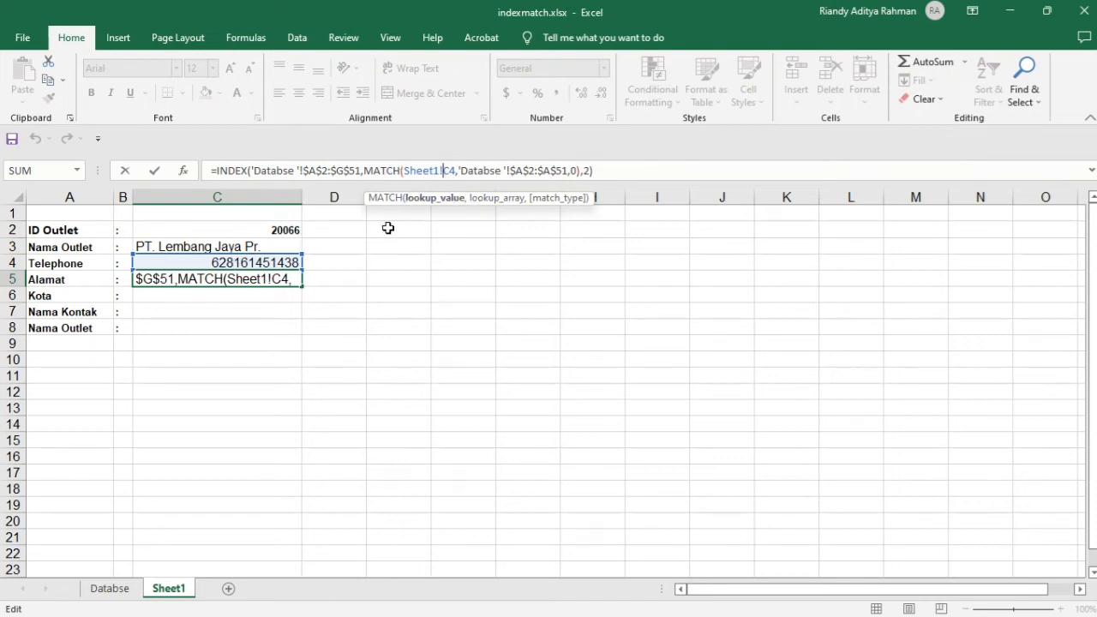
key(Return)
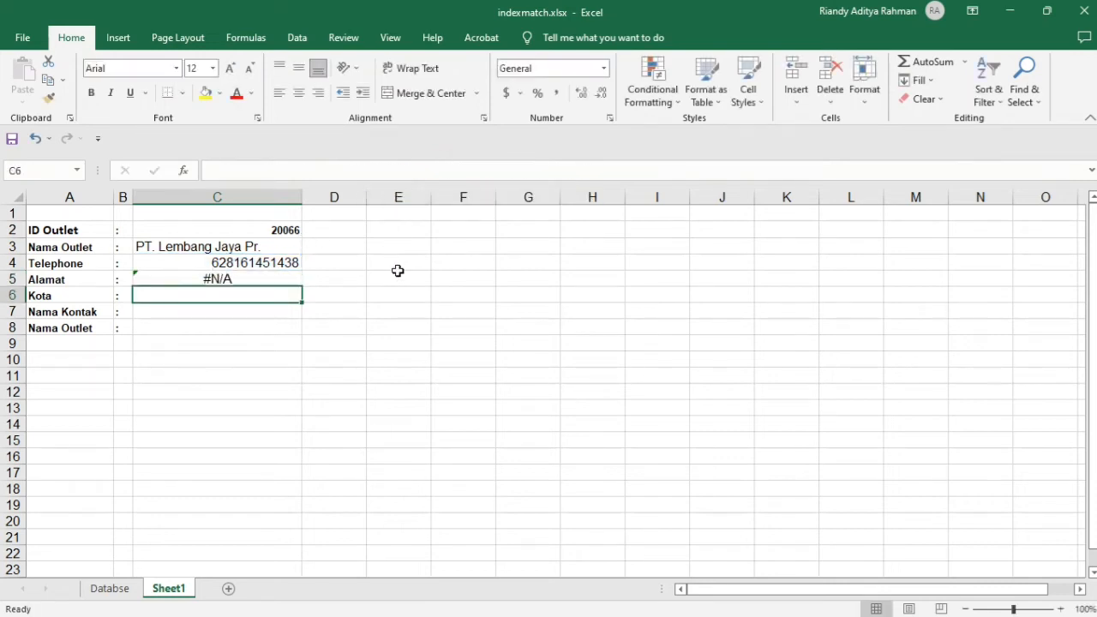
Step: Make the MATCH lookup reference in the Telephone formula in C4 absolute as $C$2 and fill the formula down through C8
click(286, 229)
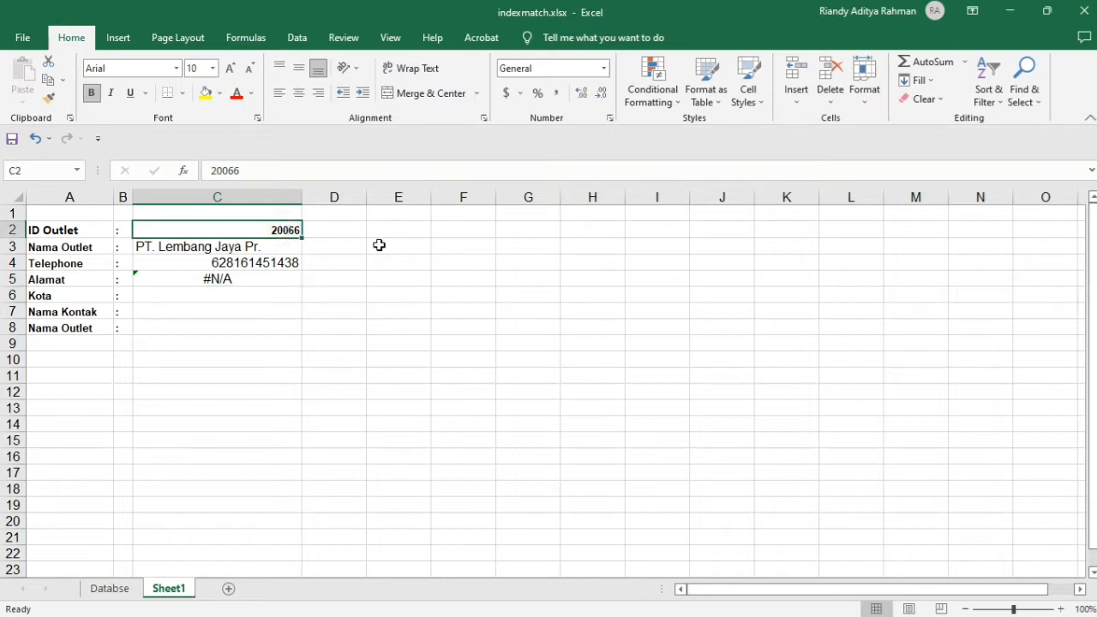
click(262, 260)
click(289, 229)
click(283, 262)
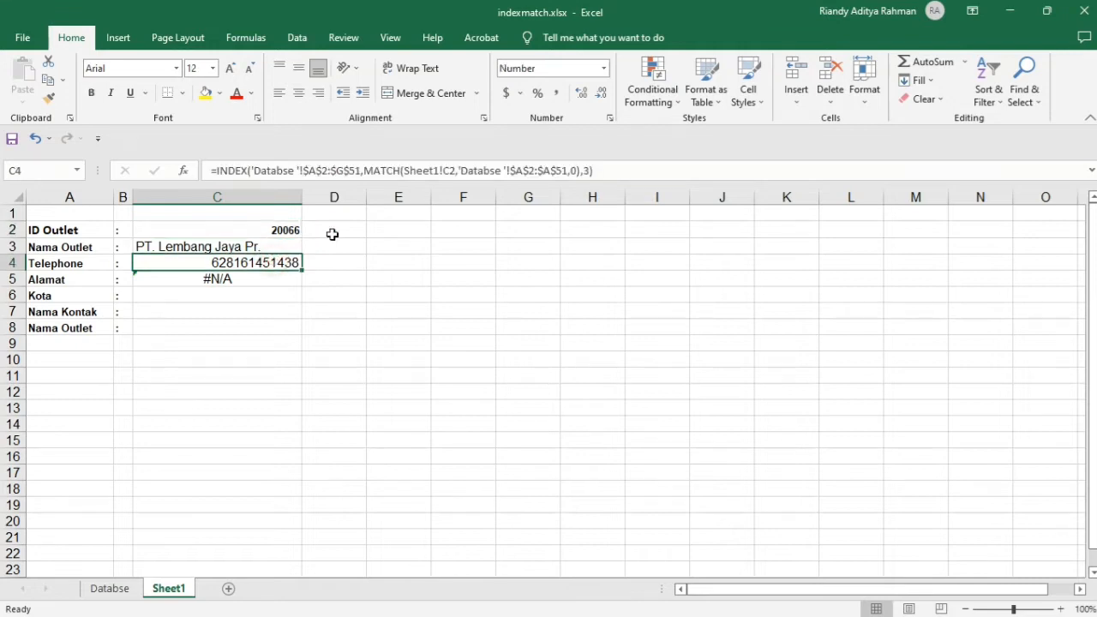
click(452, 171)
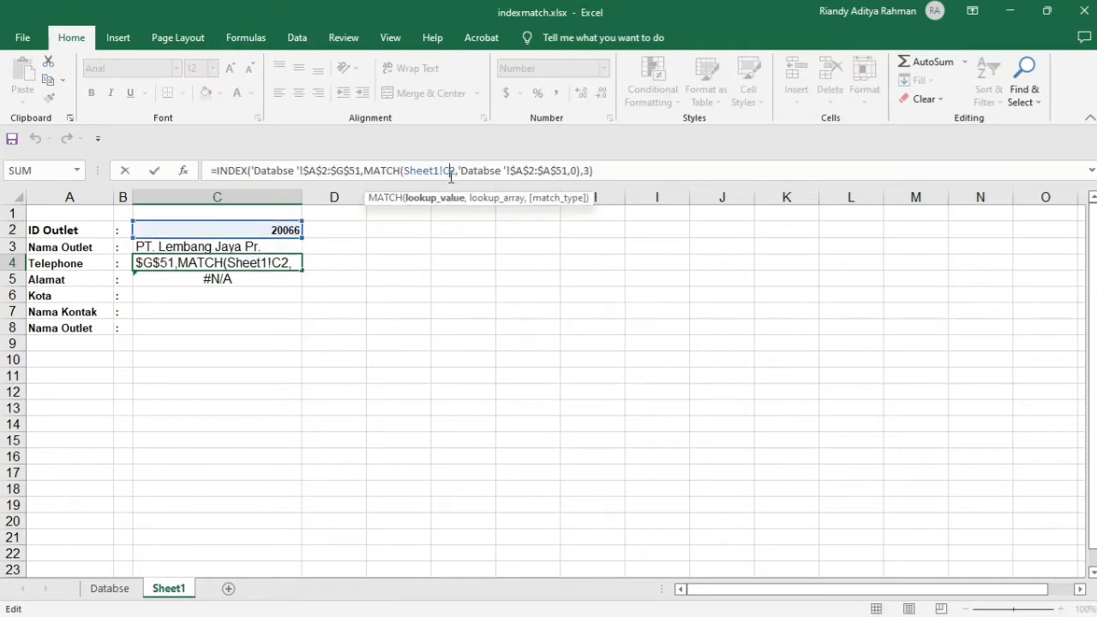
key(F4)
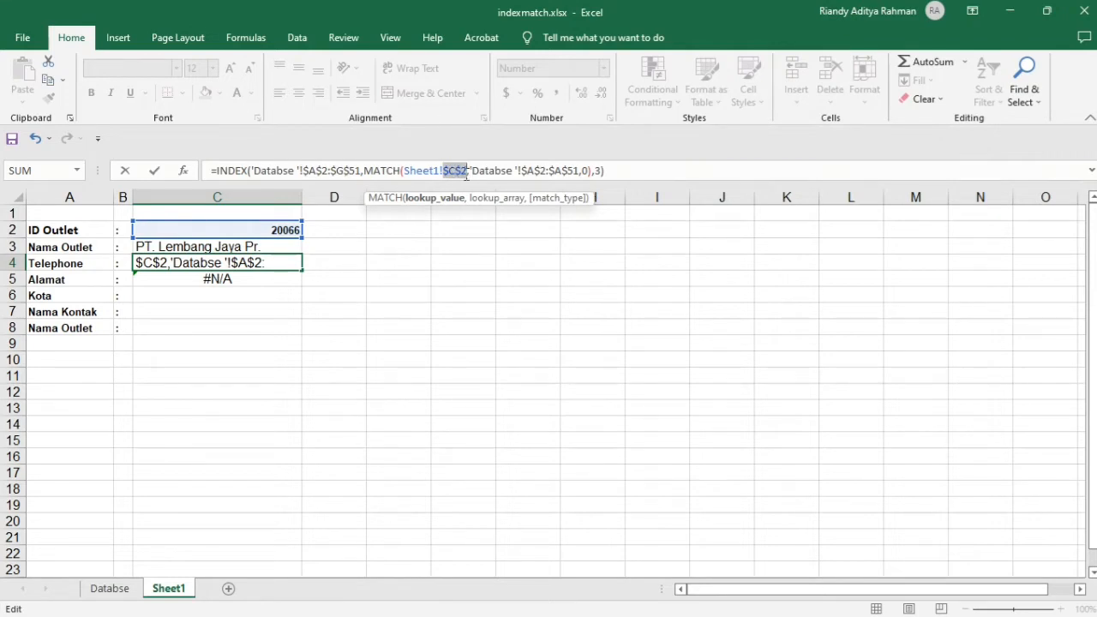
key(Return)
click(290, 263)
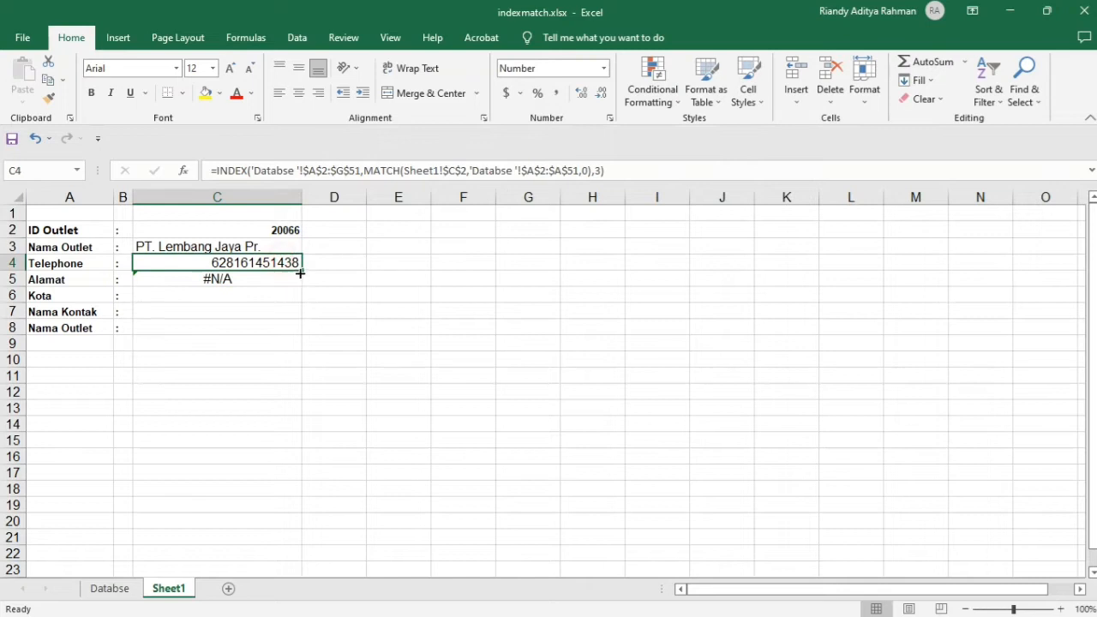
drag(300, 270, 300, 329)
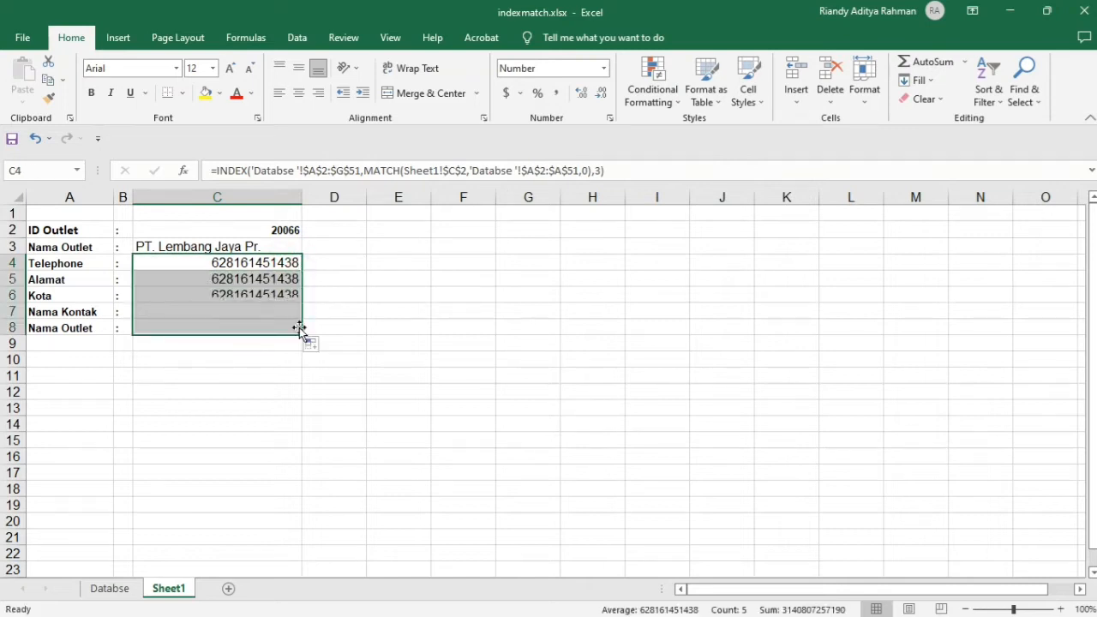
Step: Count the Databse columns up to Alamat and enter that position as the INDEX column number in Sheet1 cell C5
click(254, 281)
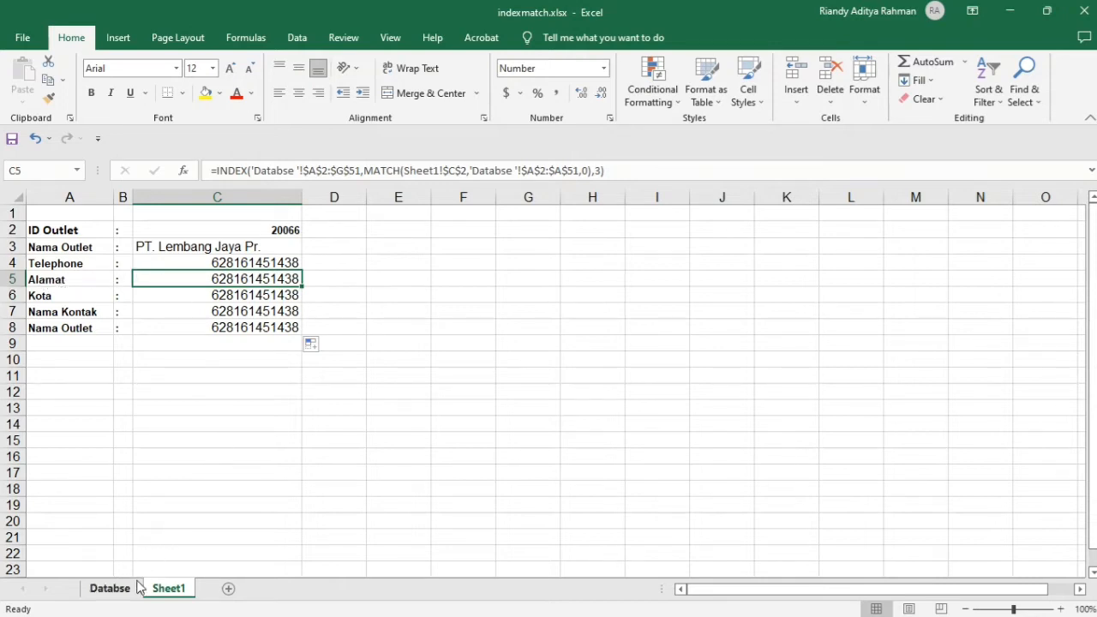
click(112, 589)
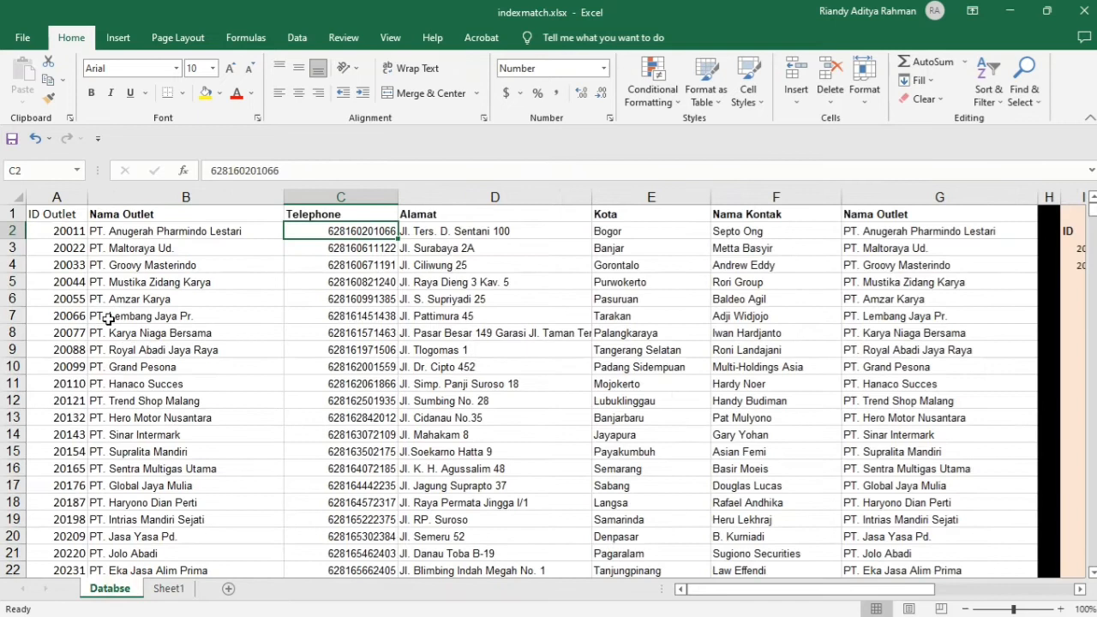
click(47, 231)
click(101, 233)
click(331, 228)
click(428, 231)
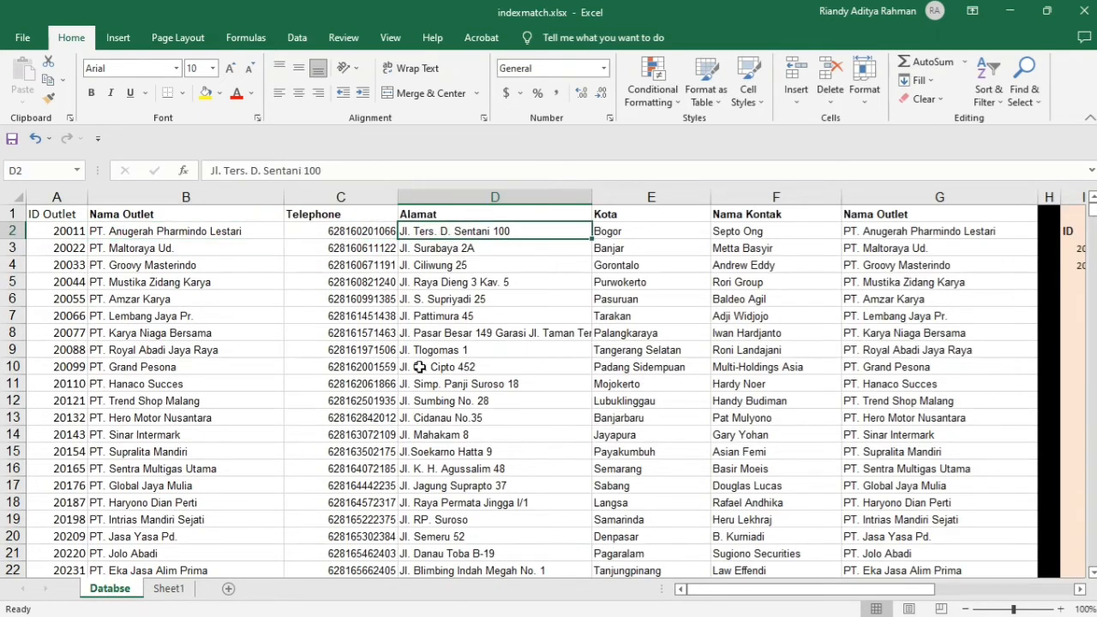
click(176, 590)
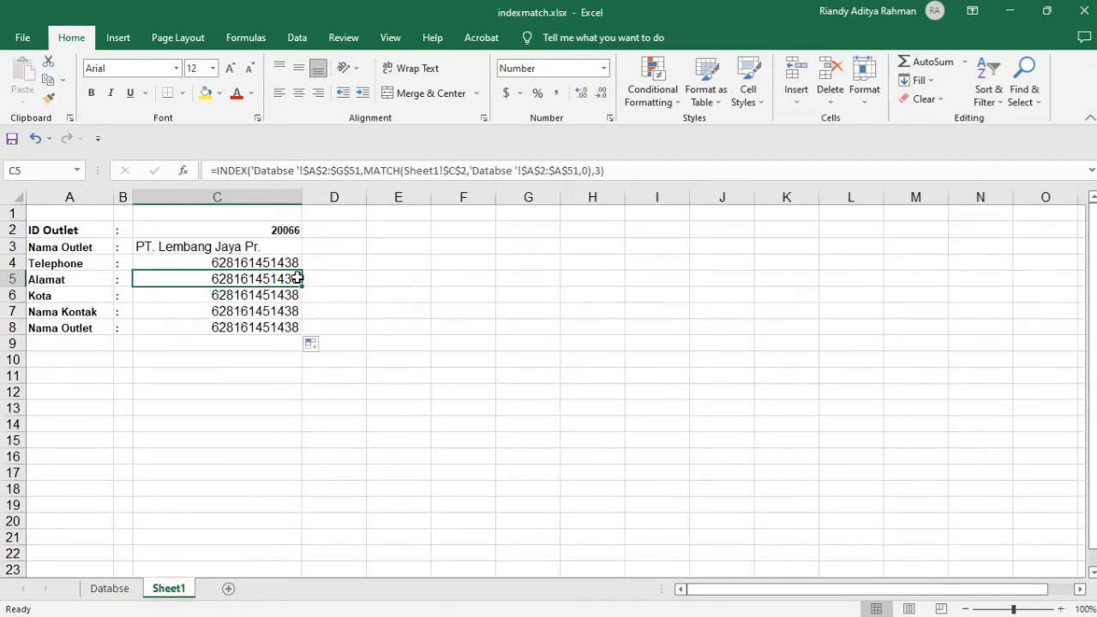
click(602, 171)
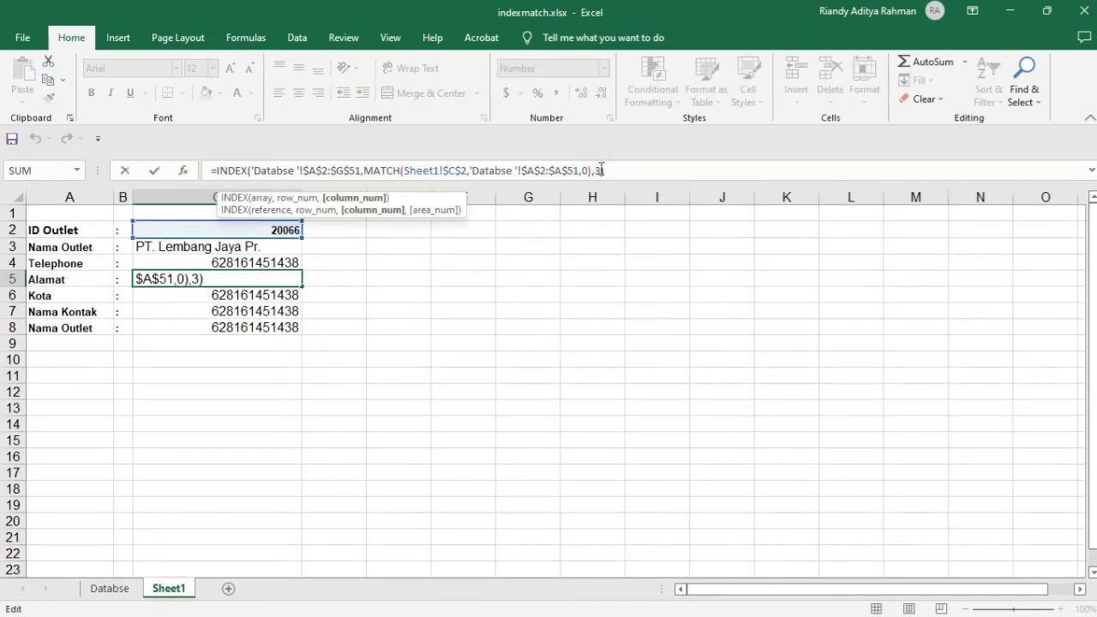
key(BackSpace)
key(Return)
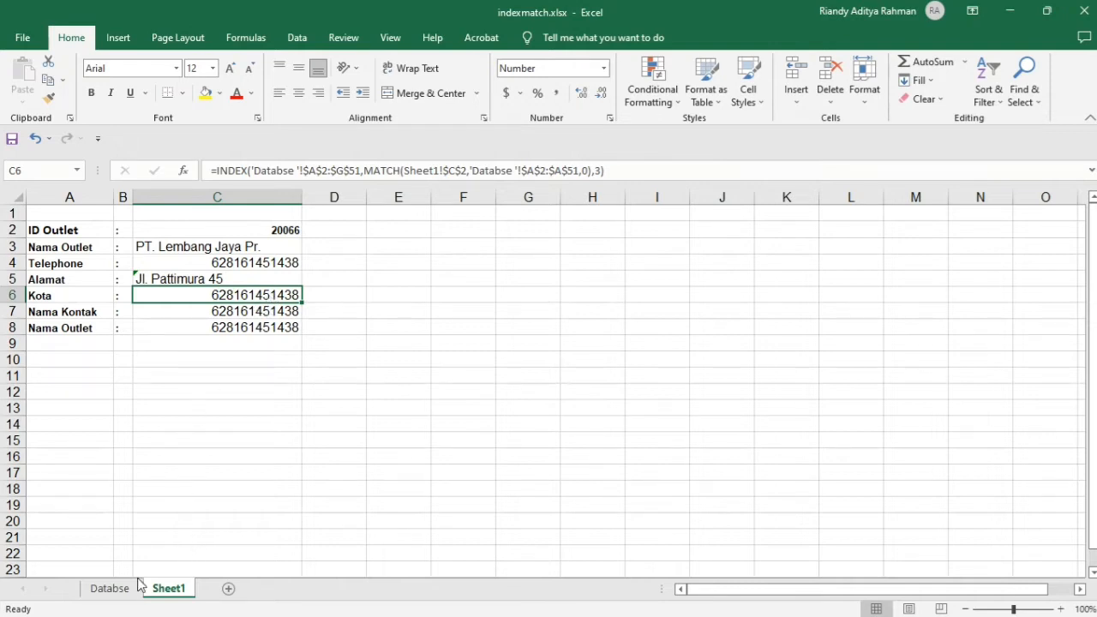
Step: Locate the Kota column in the Databse sheet and enter its position as the INDEX column number in Sheet1 cell C6
click(112, 588)
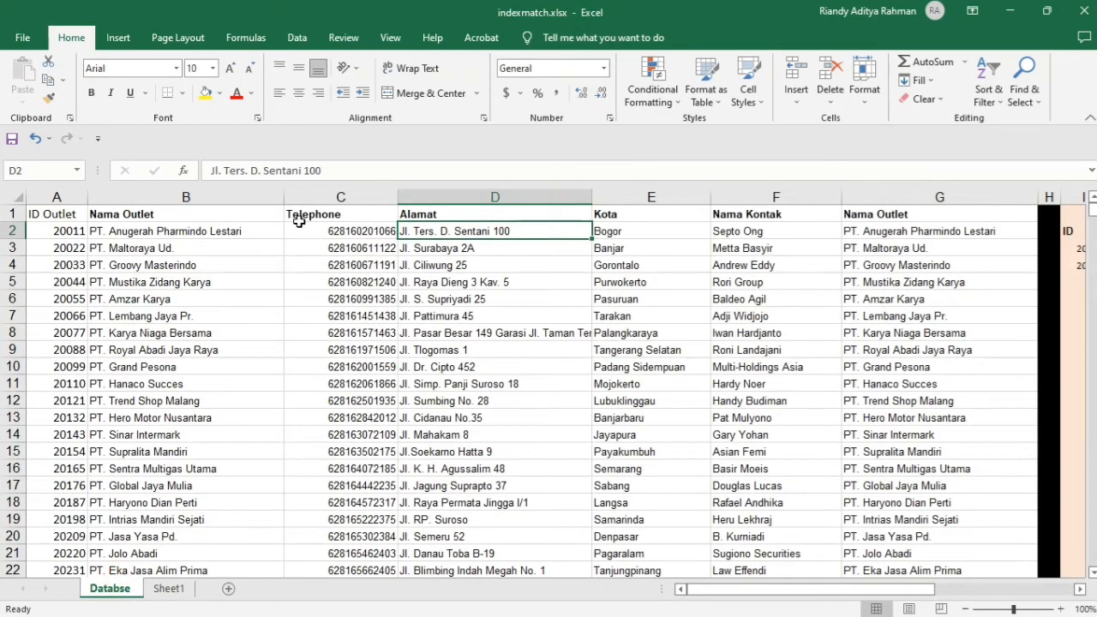
click(634, 234)
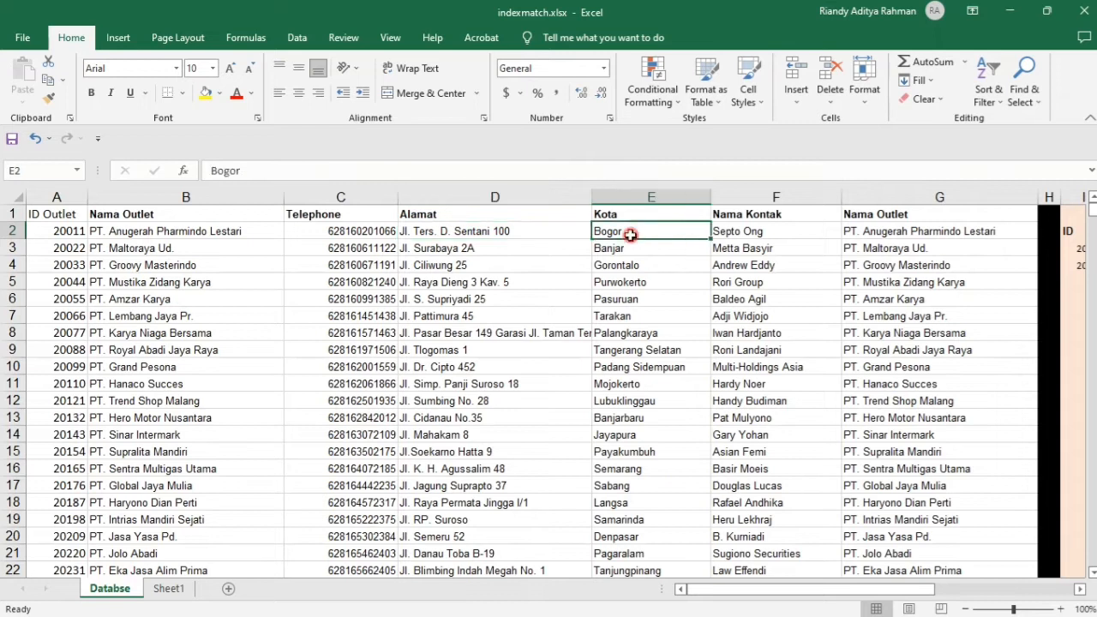
click(176, 588)
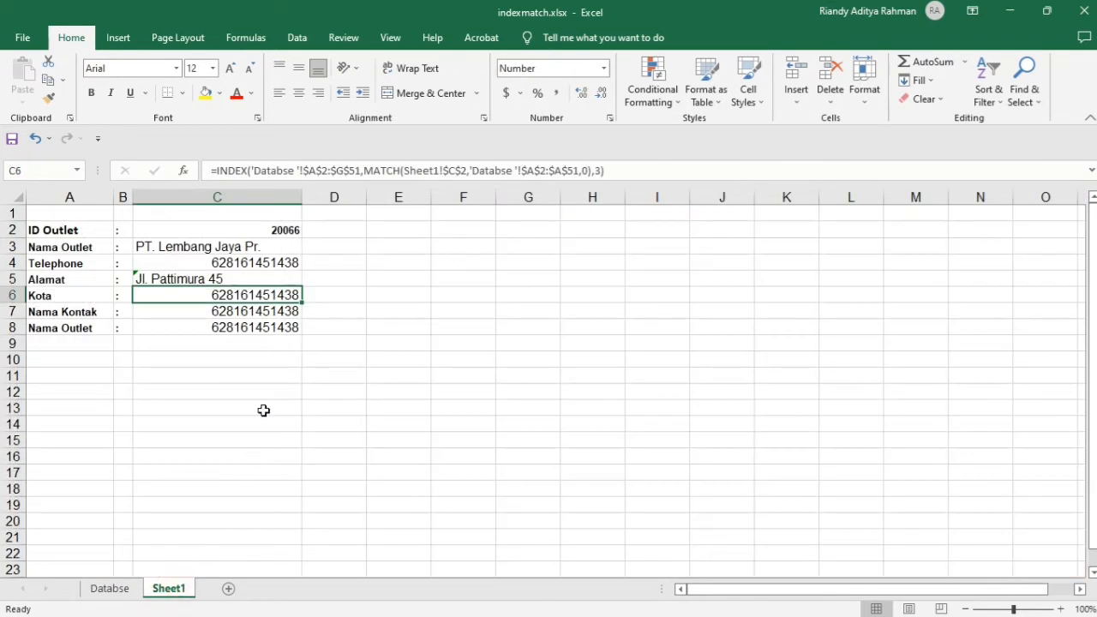
click(609, 175)
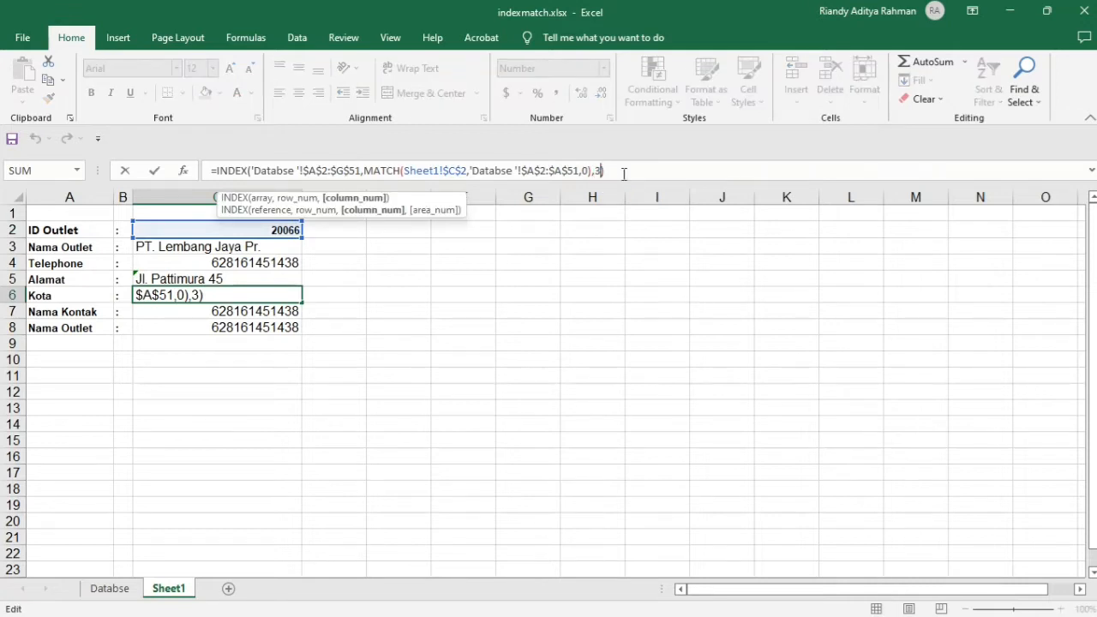
key(BackSpace)
key(Return)
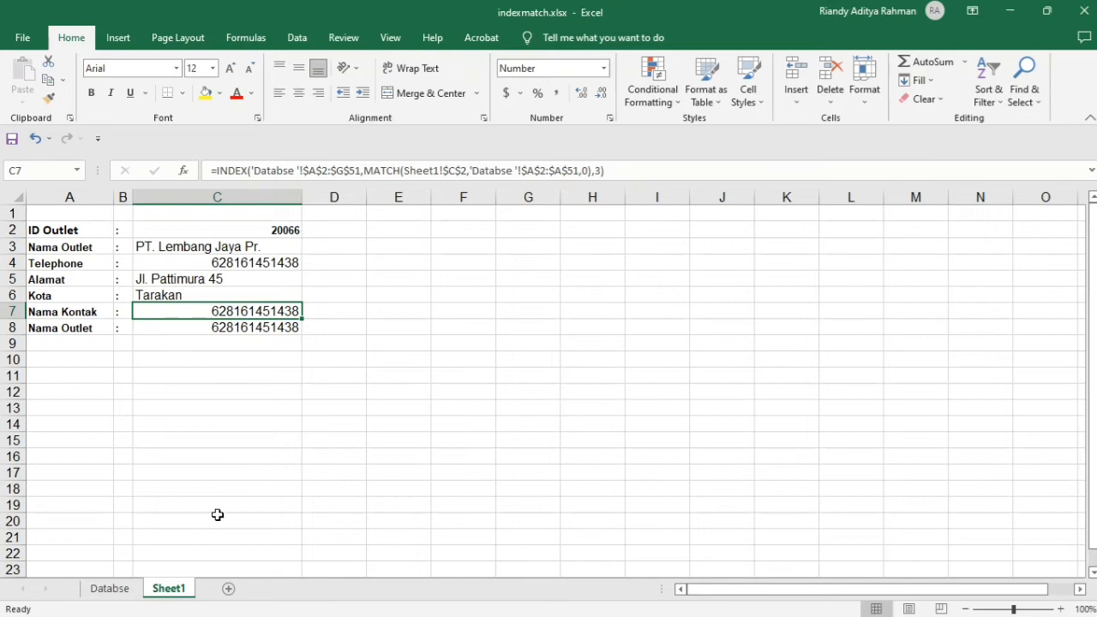
Step: Count the Databse columns up to Nama Kontak and set the INDEX column number in Sheet1 cell C7 to 6
click(121, 589)
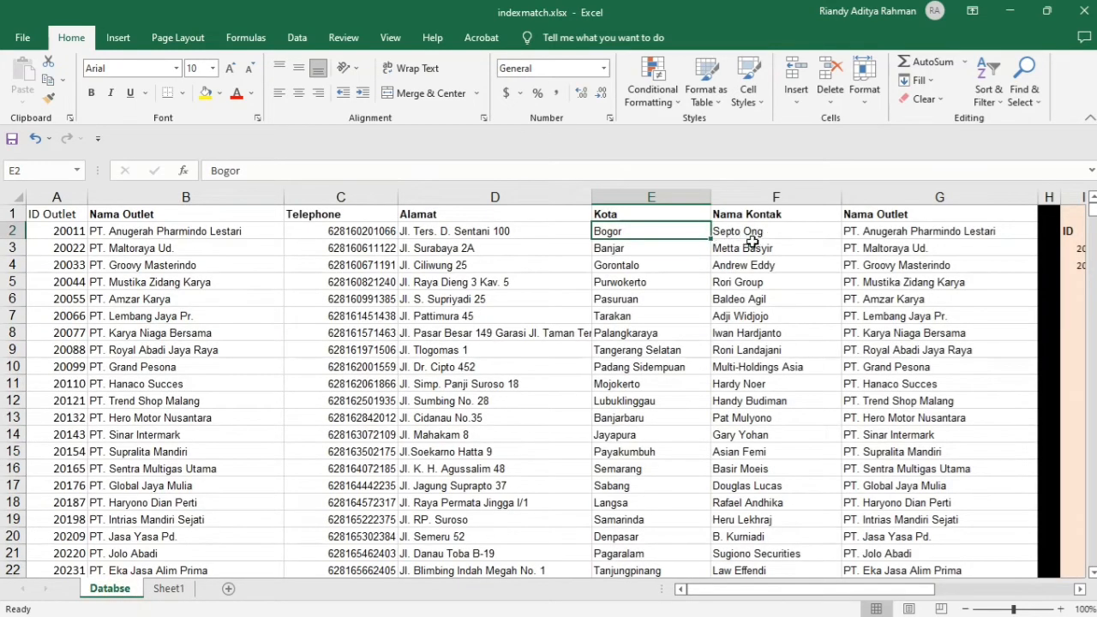
click(55, 233)
click(125, 230)
click(317, 232)
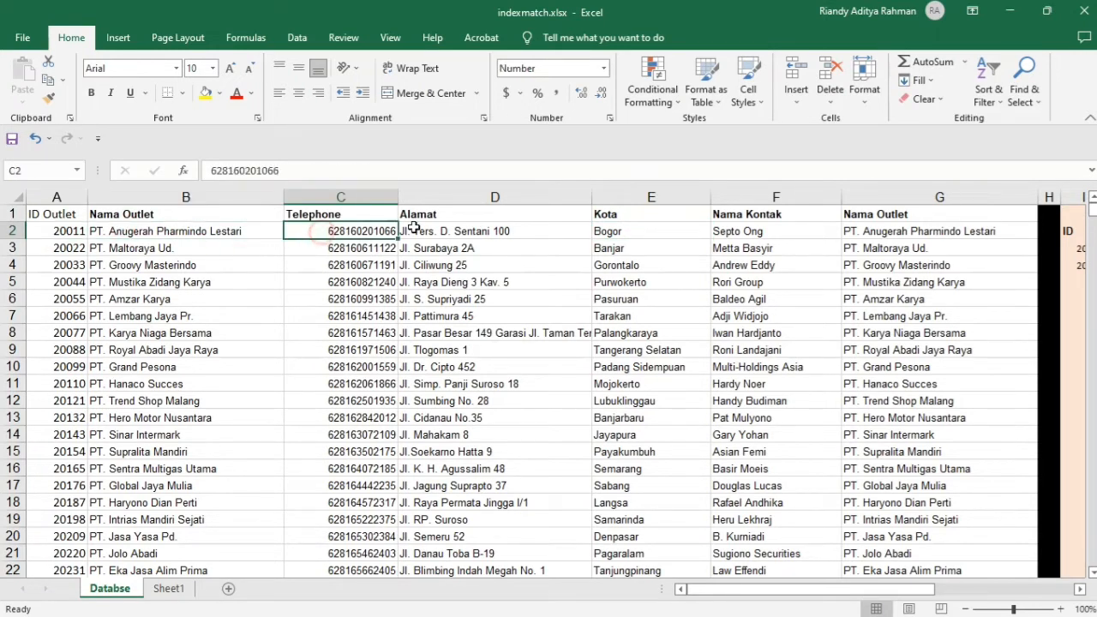
click(461, 232)
click(619, 229)
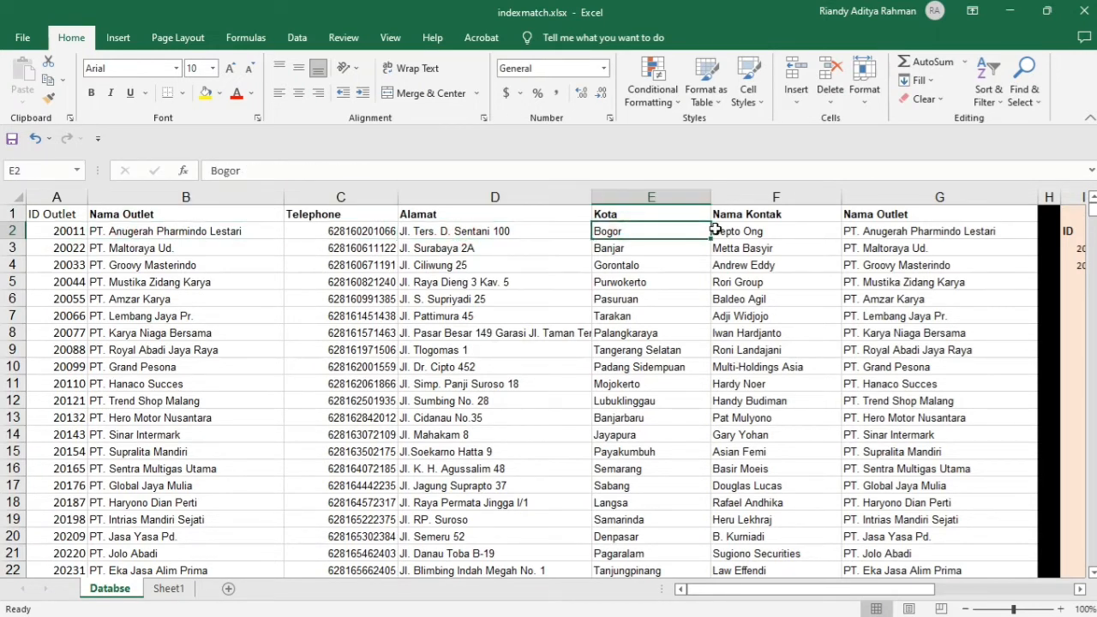
click(716, 229)
click(168, 589)
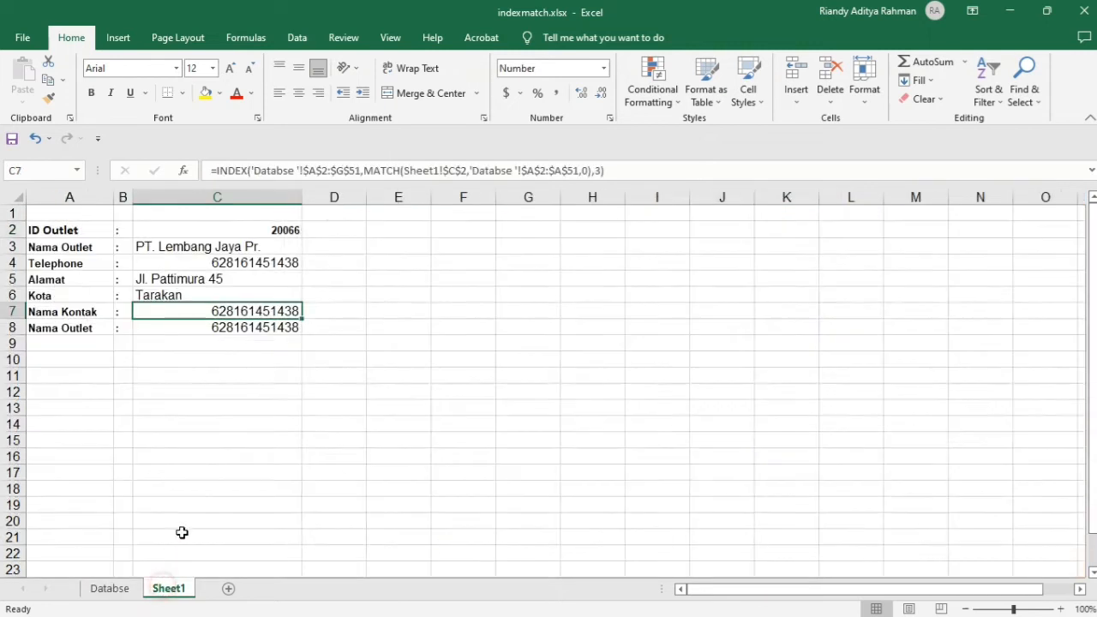
click(602, 170)
key(BackSpace)
text(6)
key(Return)
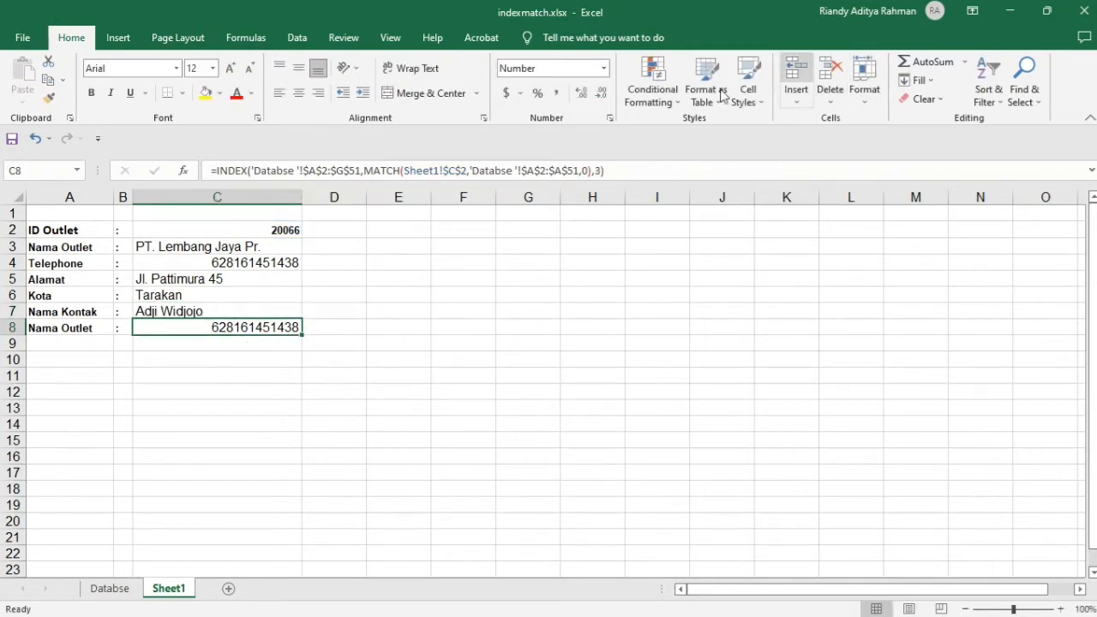
Step: Locate the last Nama Outlet column in the Databse sheet and replace the INDEX column number in Sheet1 cell C8
click(109, 590)
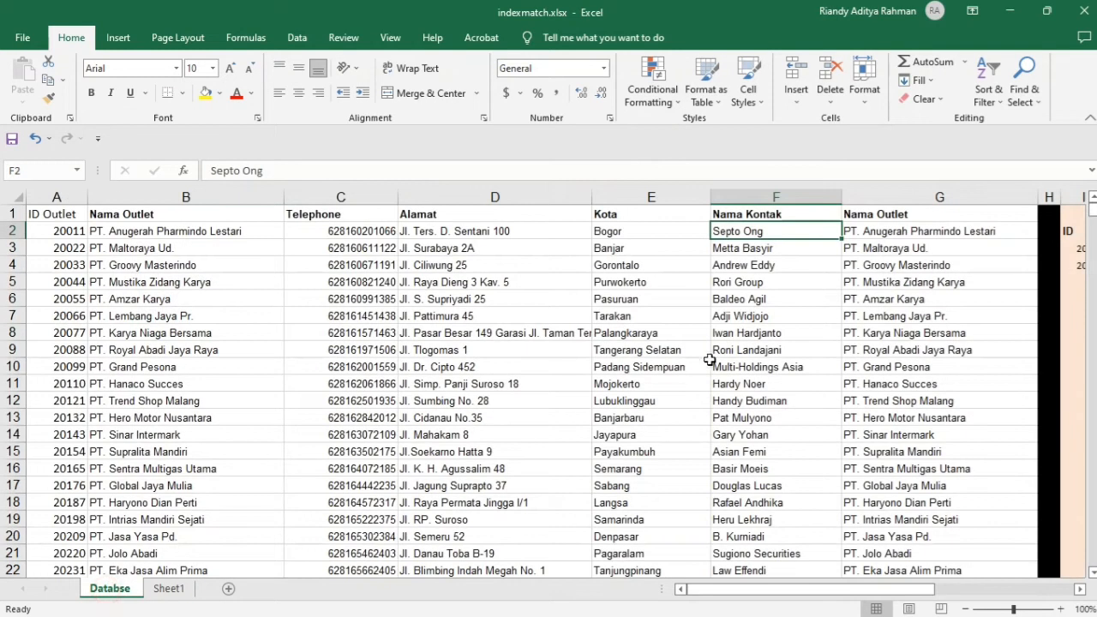
click(169, 590)
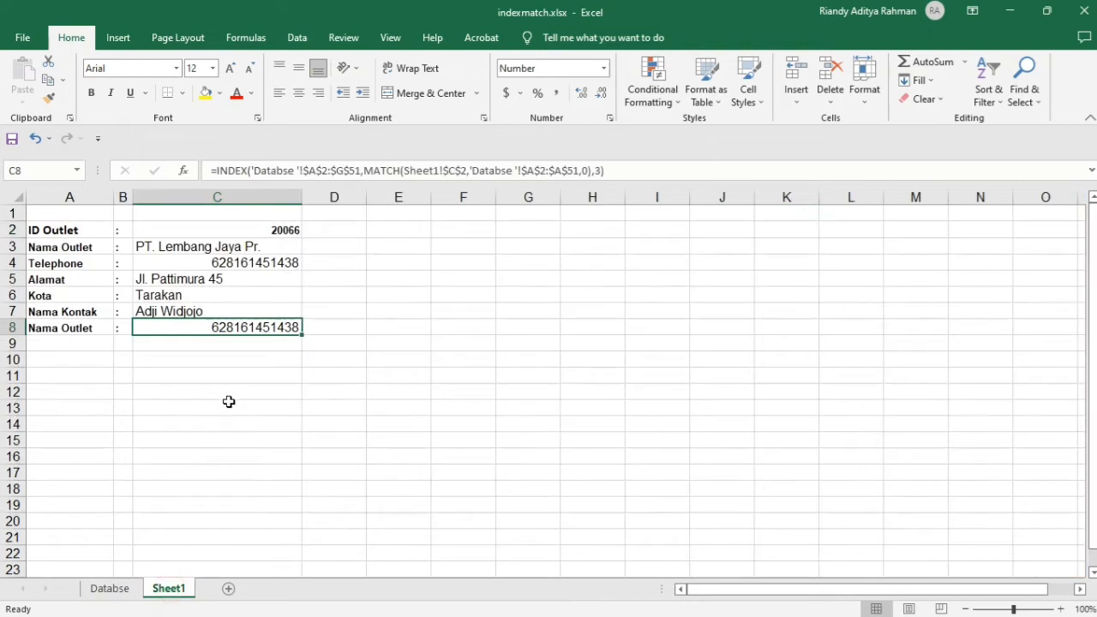
click(600, 171)
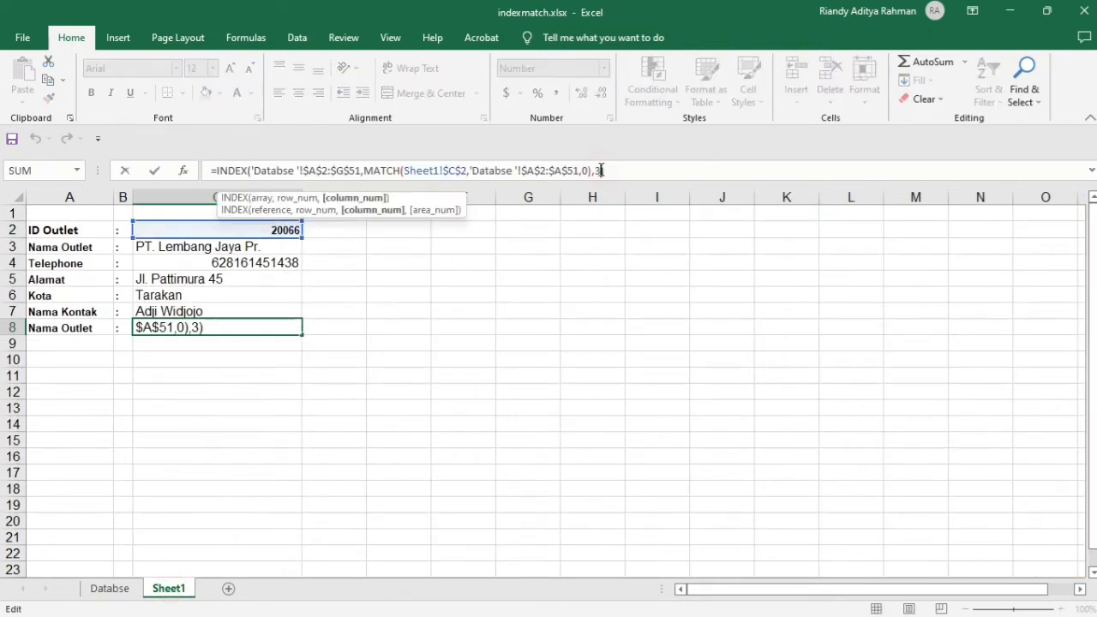
key(BackSpace)
key(Return)
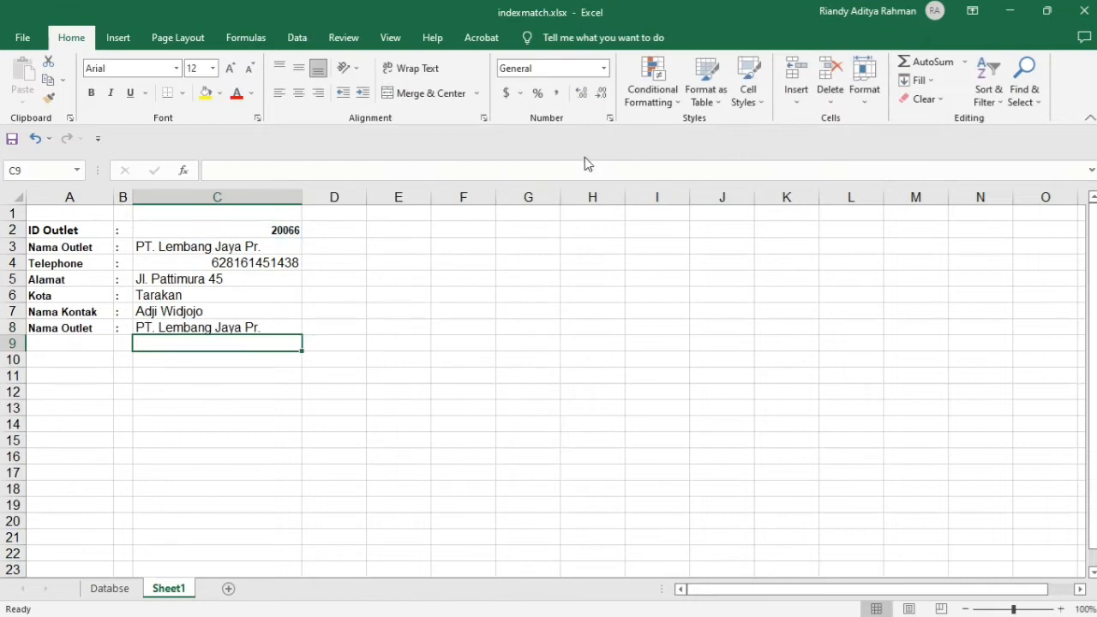
Step: Browse the ID Outlet values in the Databse sheet and change the ID Outlet in Sheet1 cell C2 to 20055
click(269, 230)
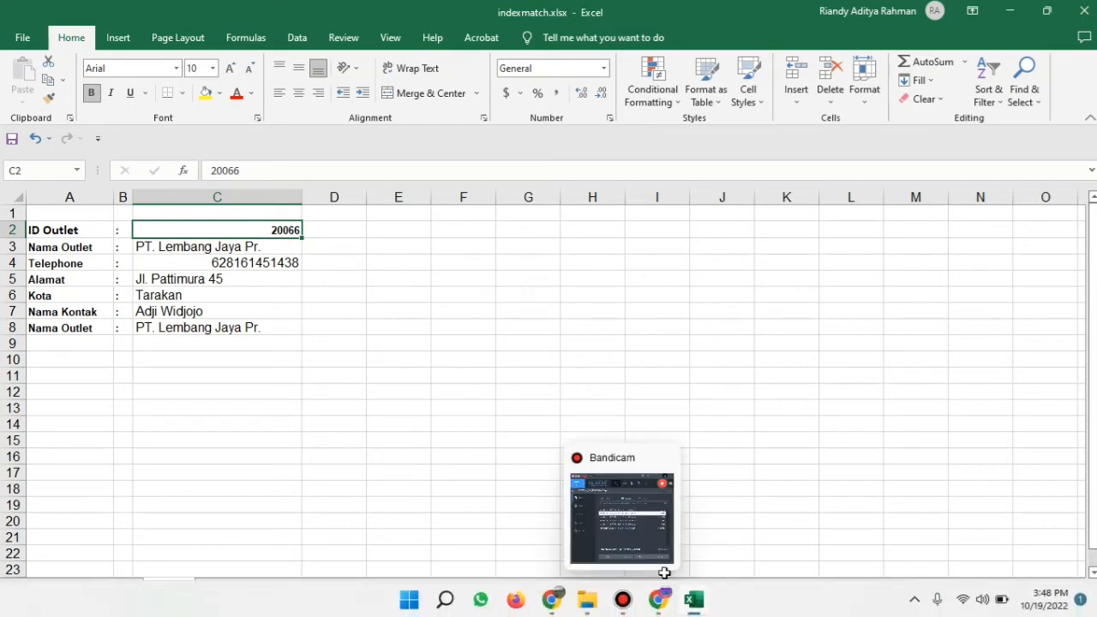
click(385, 458)
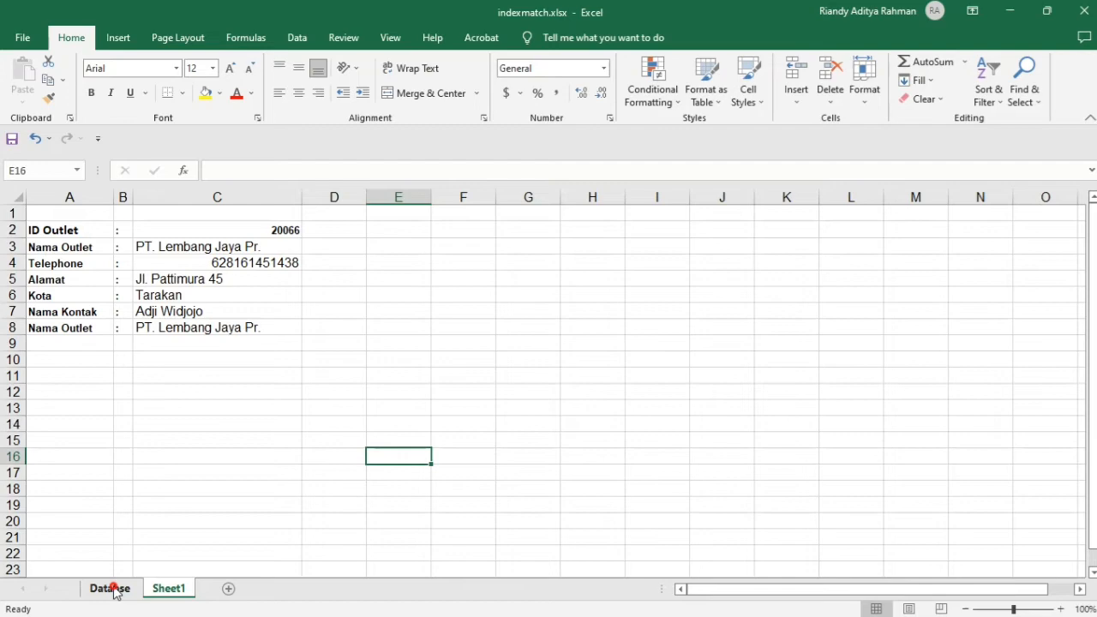
click(113, 589)
scroll(76, 355, down, 4)
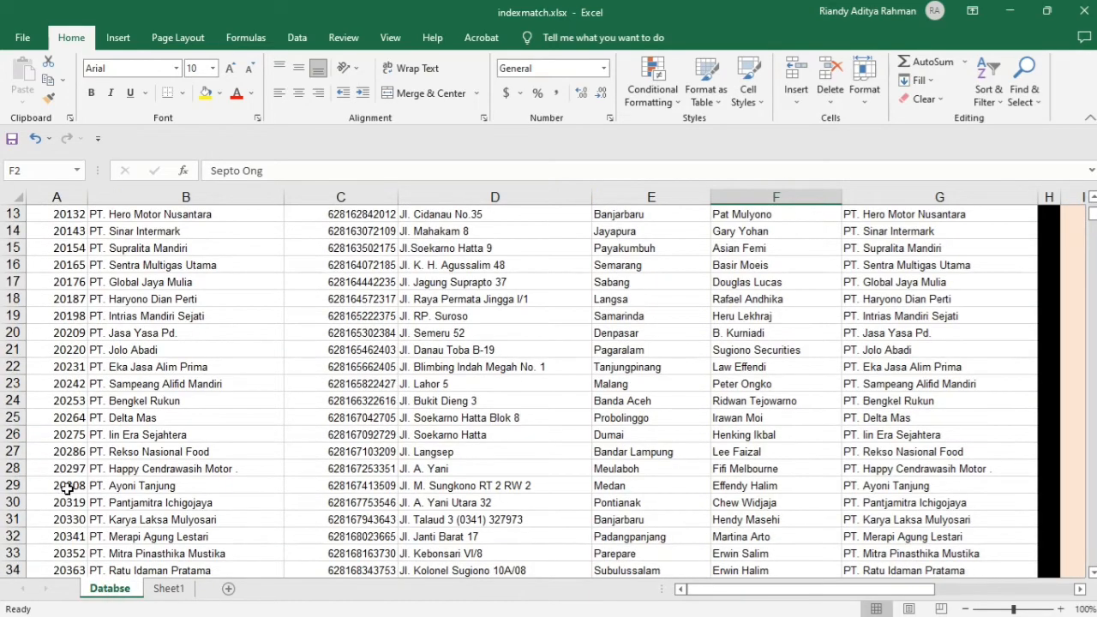
scroll(68, 487, up, 4)
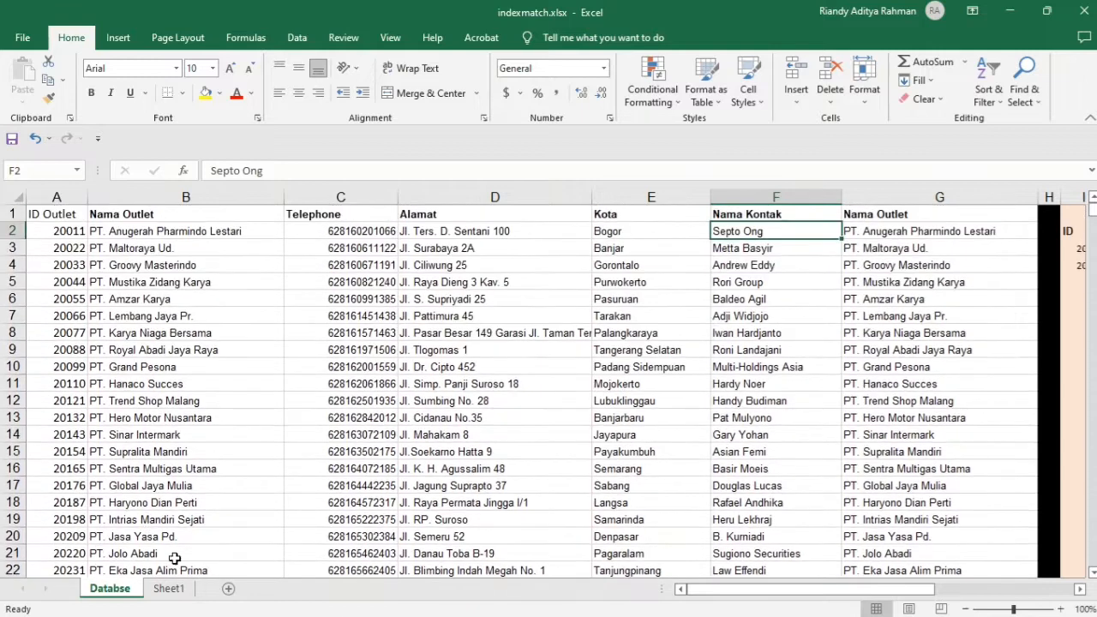
click(168, 588)
click(271, 231)
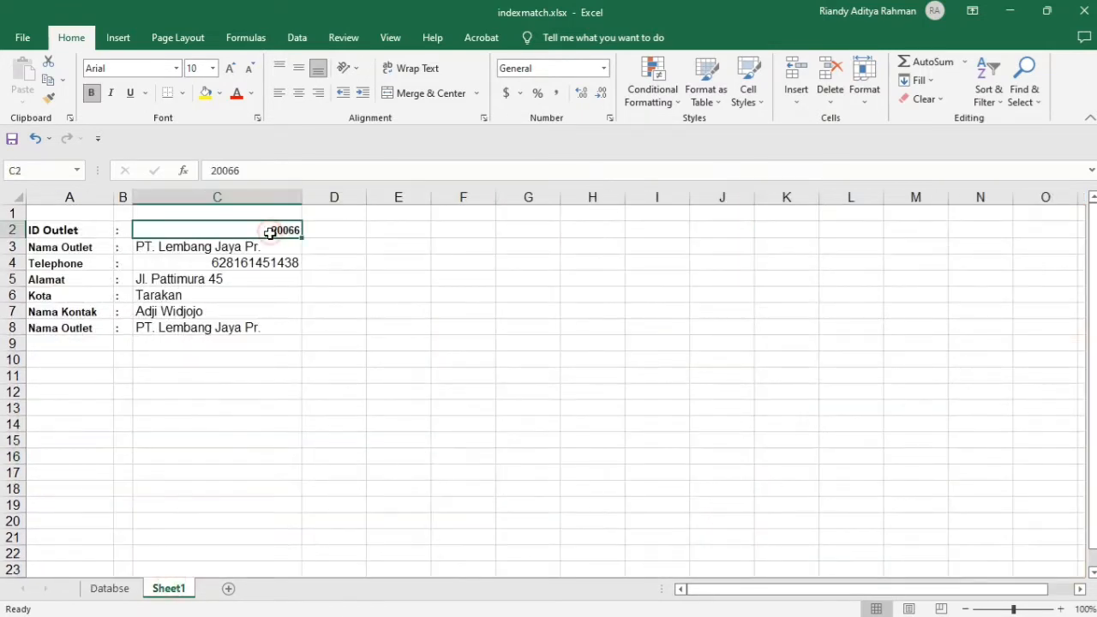
click(266, 169)
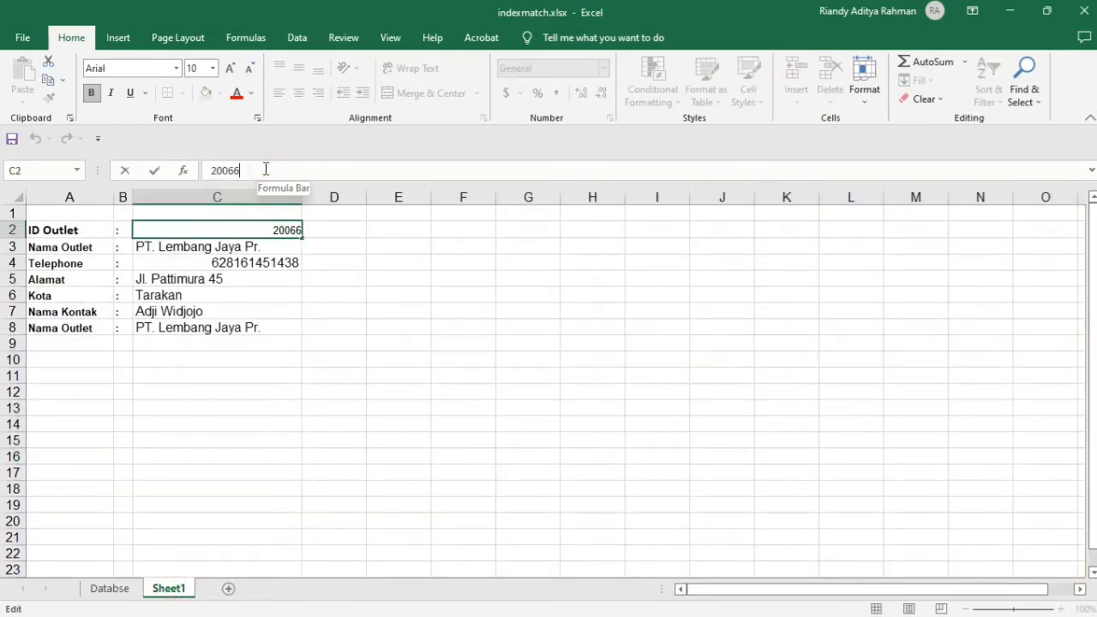
text(55)
key(Return)
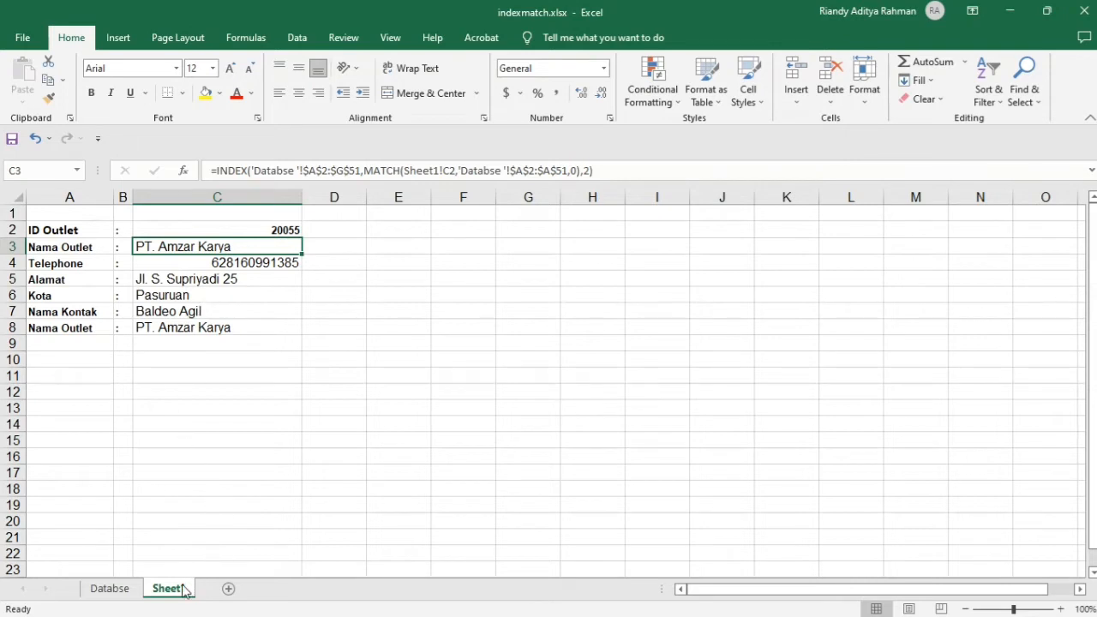
Step: Look over the Databse records against the Sheet1 lookup and turn on filtering for the Databse header row
click(114, 589)
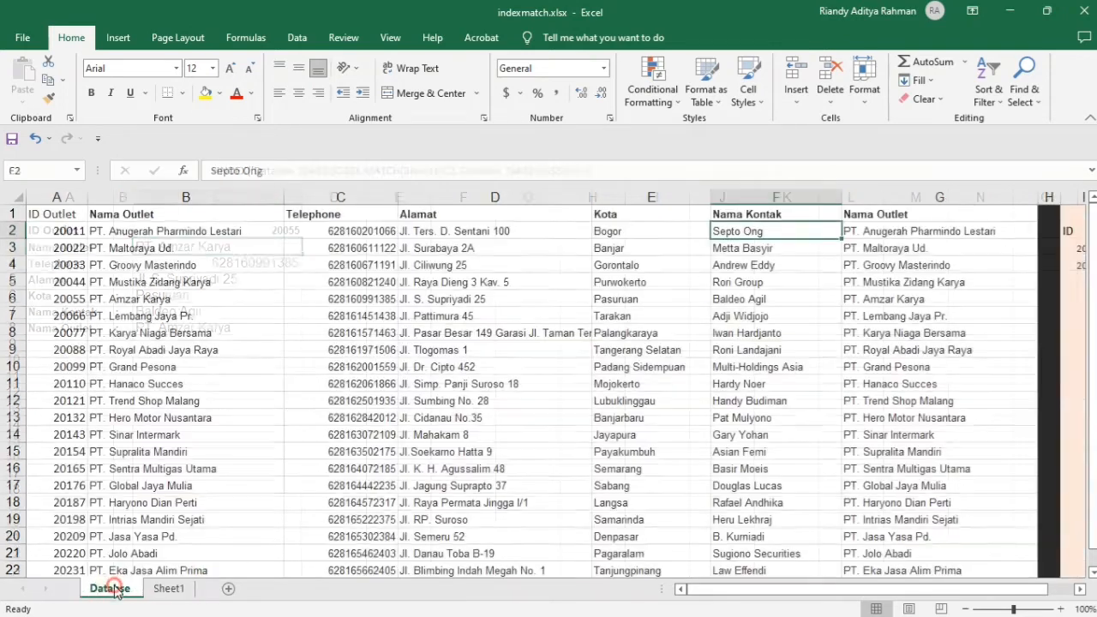
click(168, 589)
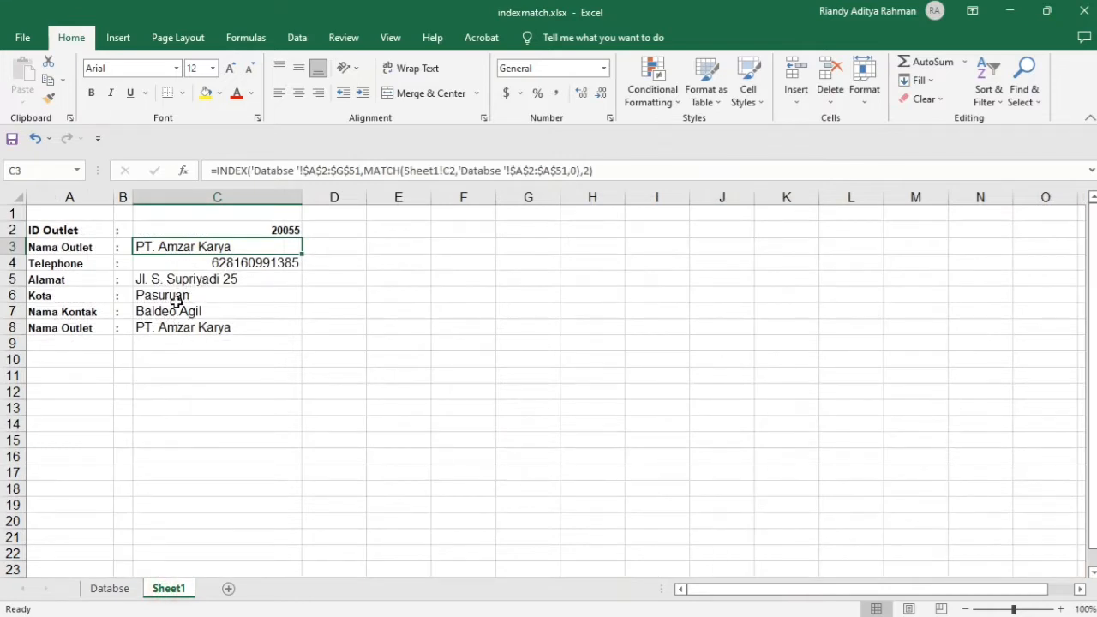
click(112, 589)
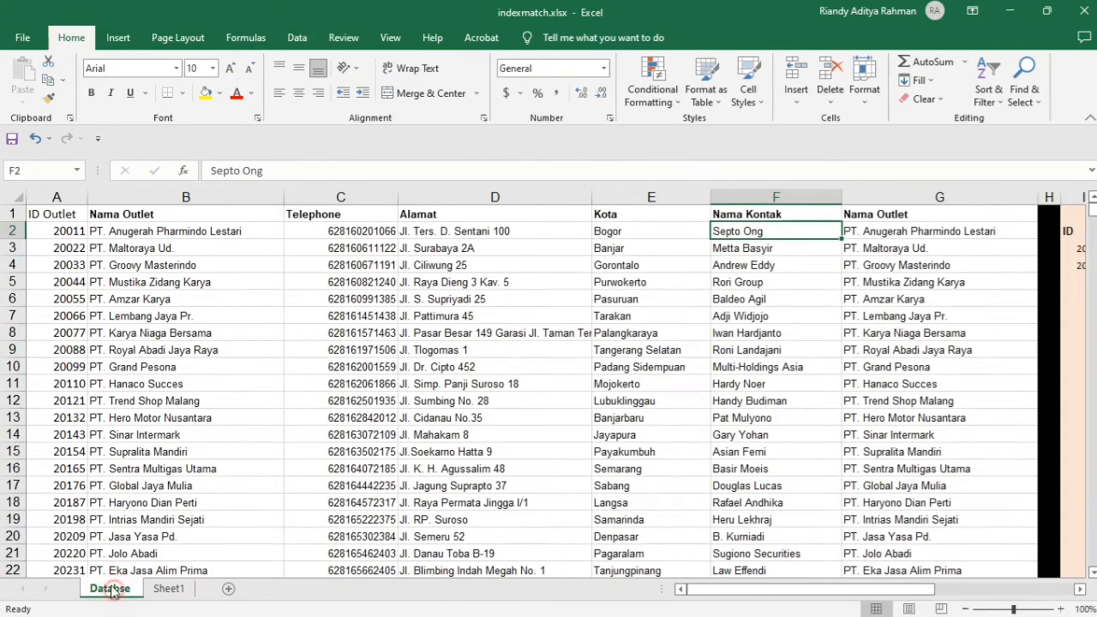
scroll(60, 328, down, 4)
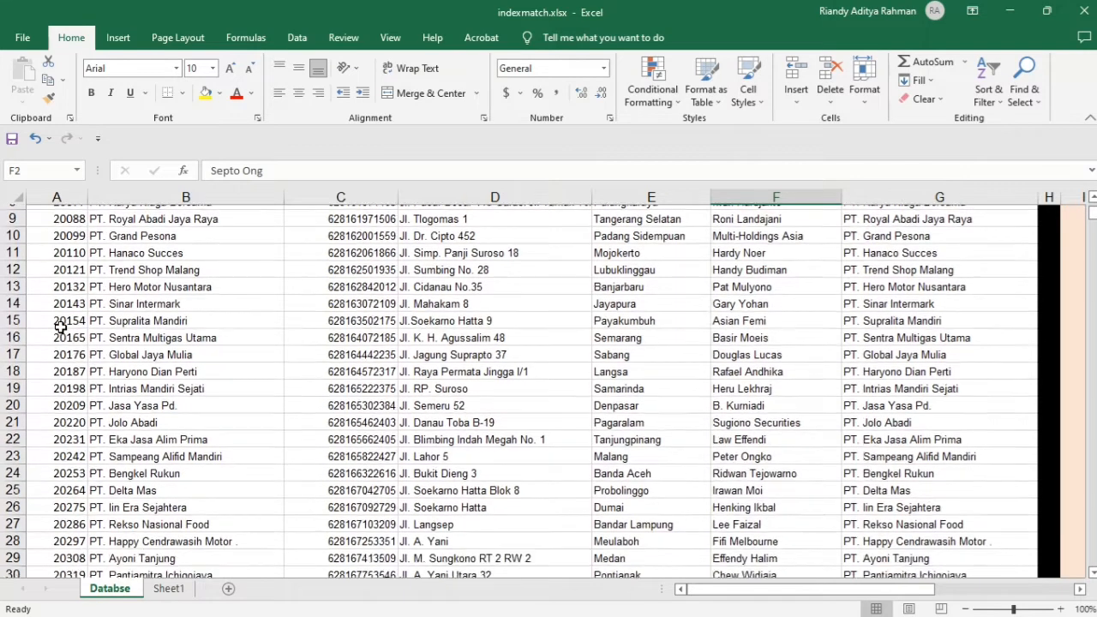
scroll(82, 267, up, 4)
click(68, 220)
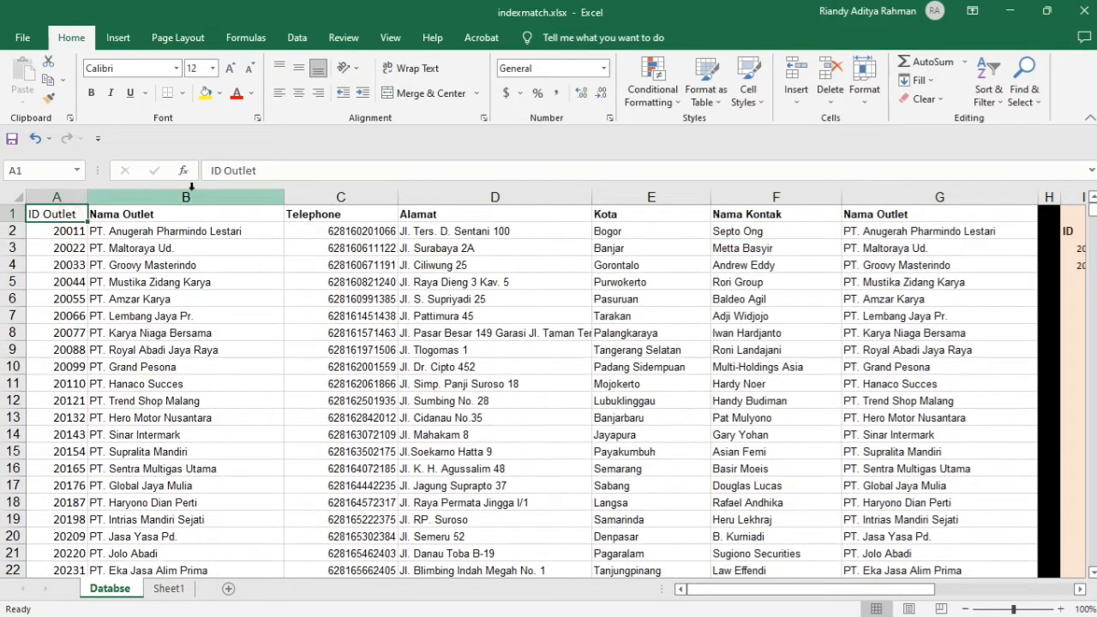
click(995, 82)
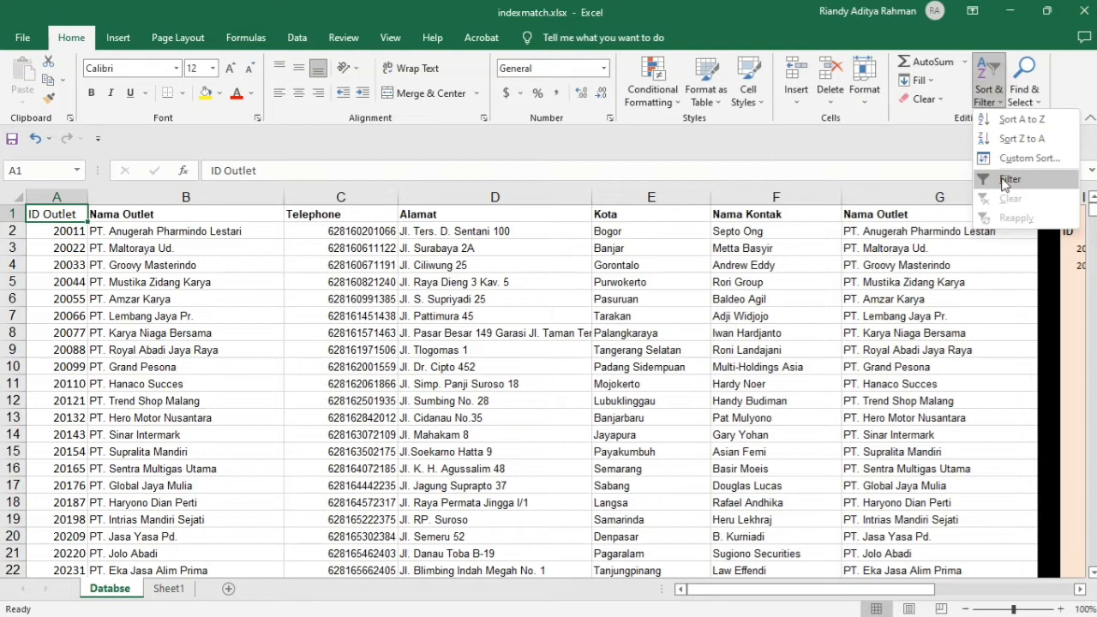
click(1005, 178)
Step: Filter the Databse ID Outlet column to show only 20055 and compare that record with the Sheet1 lookup form
click(80, 215)
click(51, 391)
scroll(86, 439, down, 1)
scroll(85, 439, up, 1)
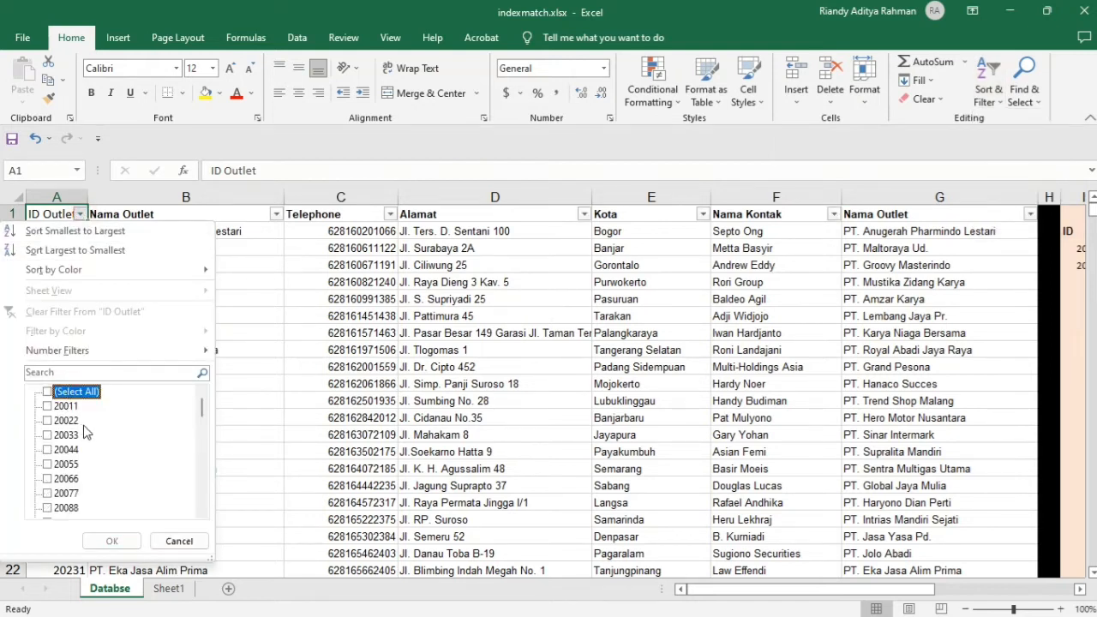
click(67, 466)
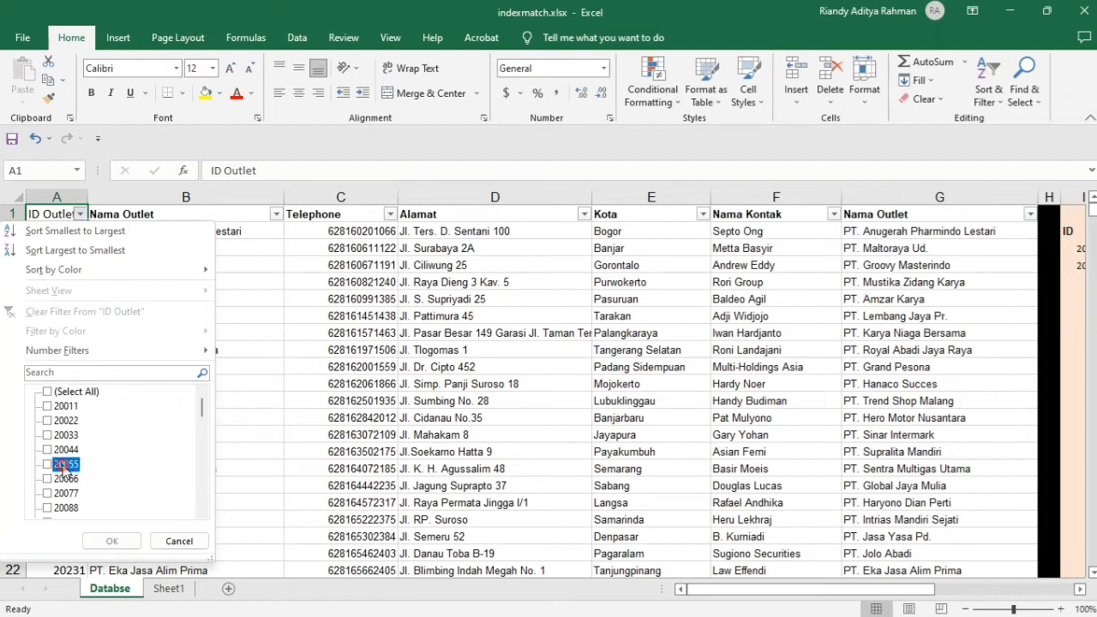
click(112, 541)
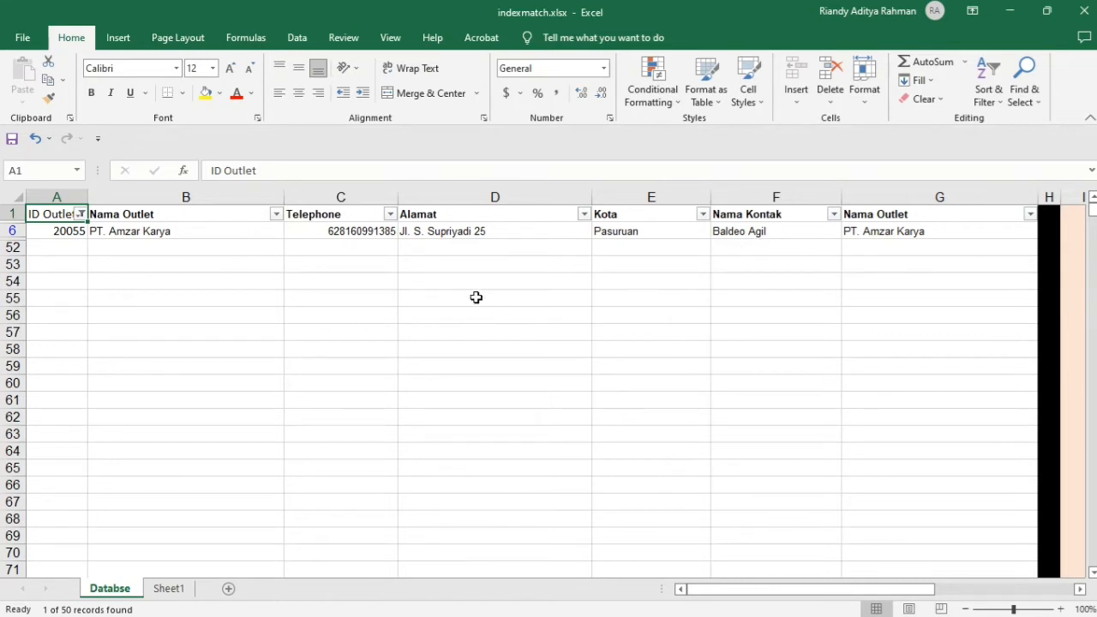
click(169, 589)
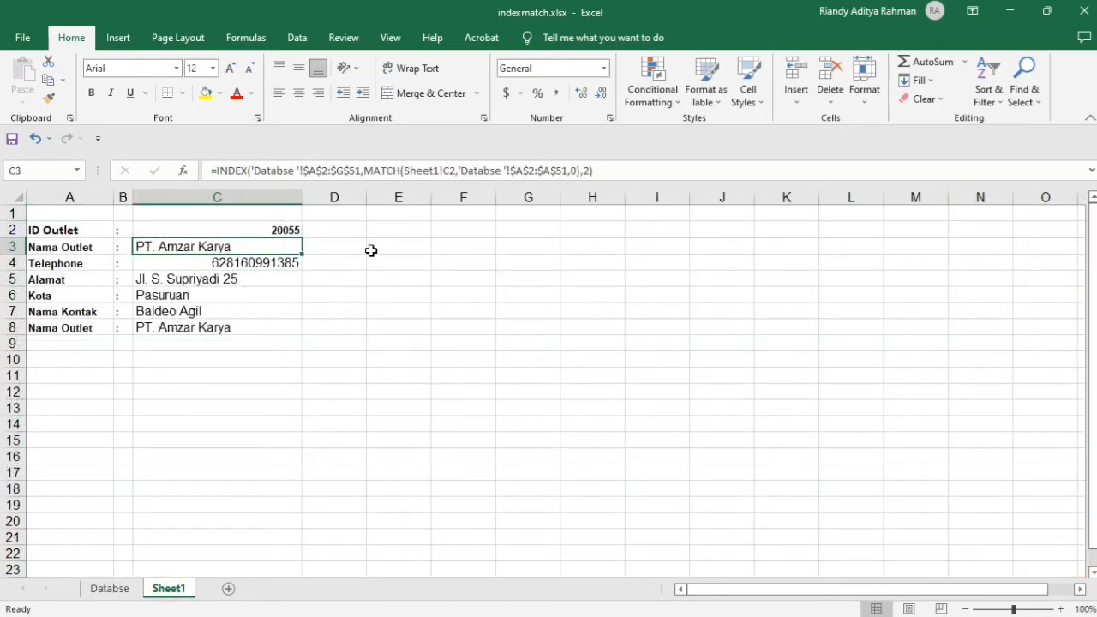
click(110, 589)
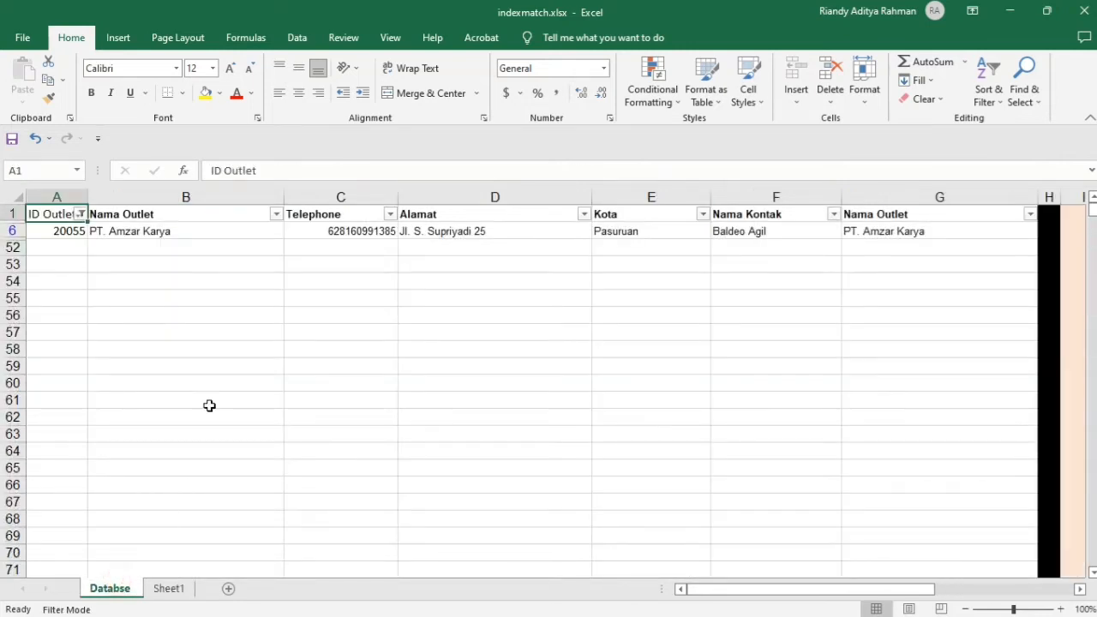
Step: Show all ID Outlet values in the Databse table again and return to Sheet1
click(80, 215)
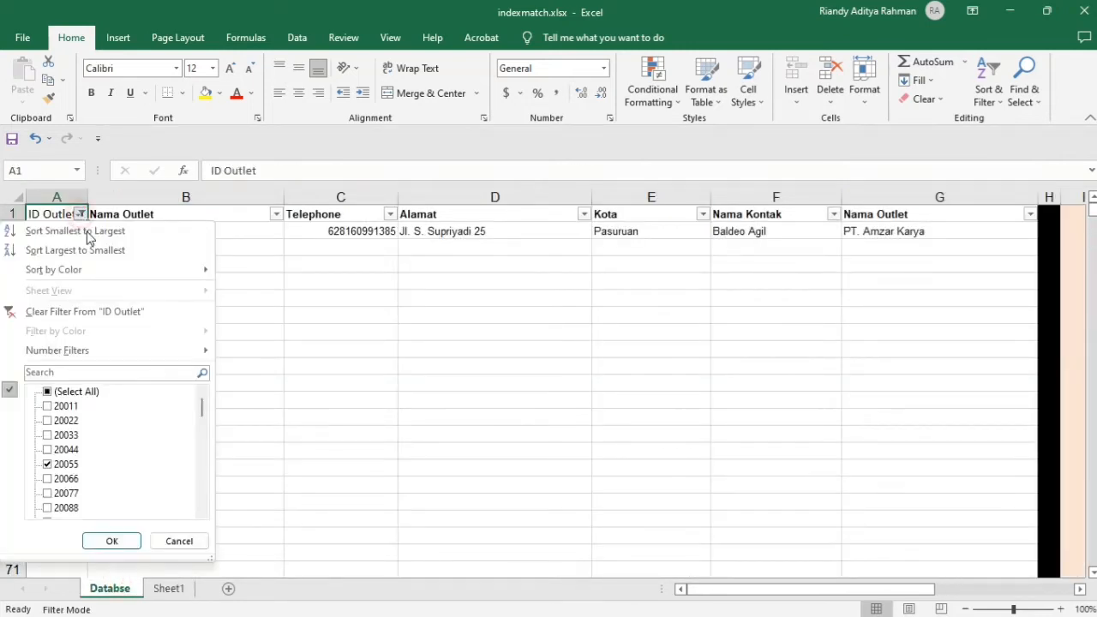
click(70, 393)
click(114, 541)
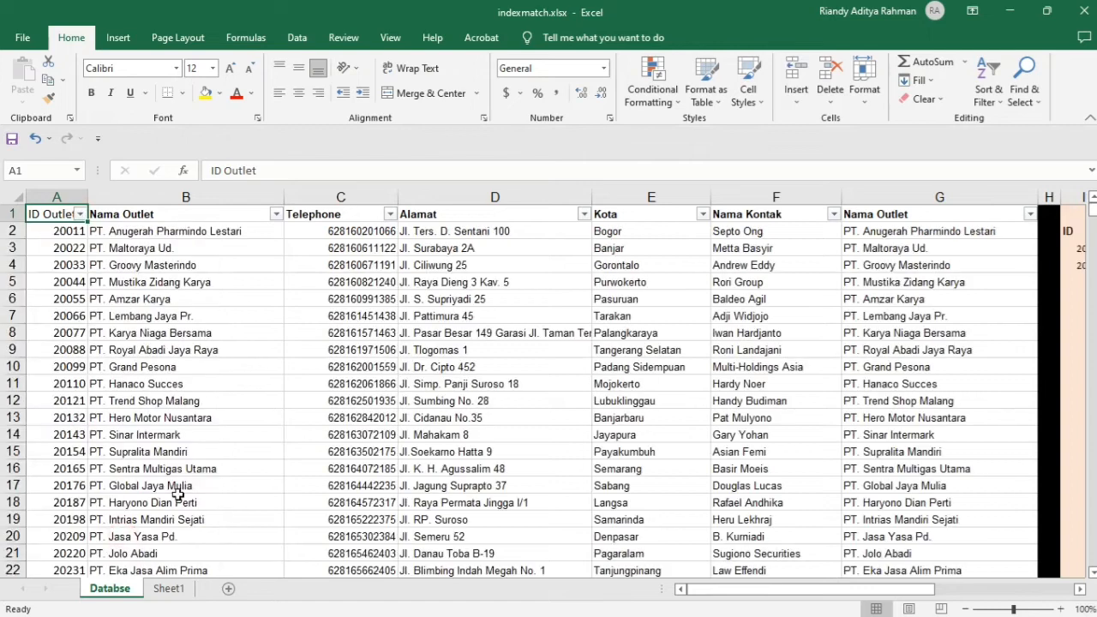
click(169, 589)
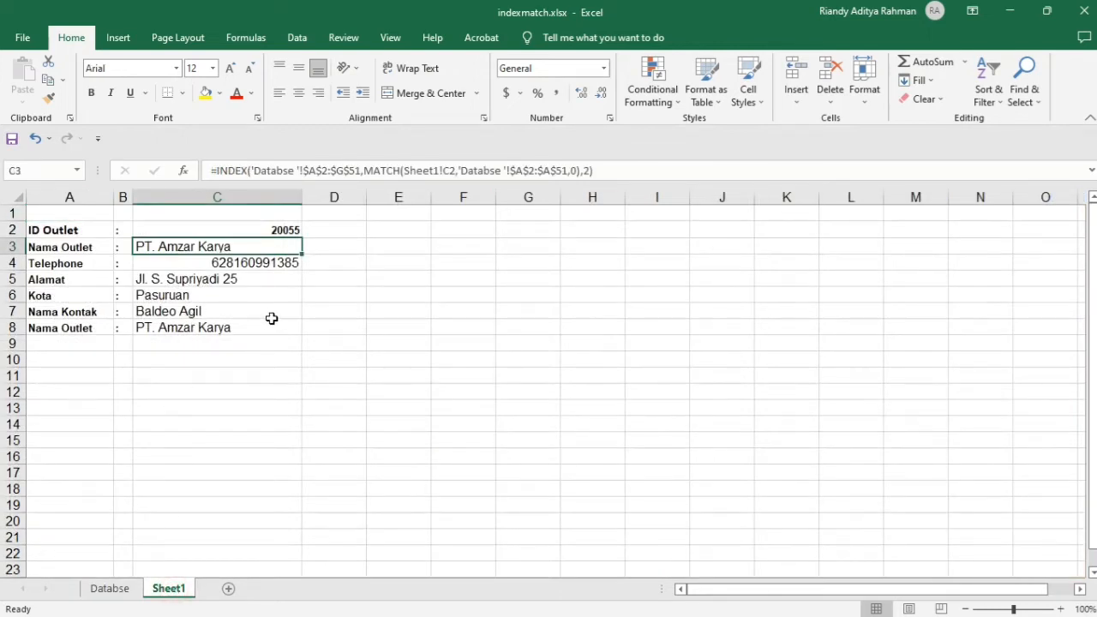
click(48, 228)
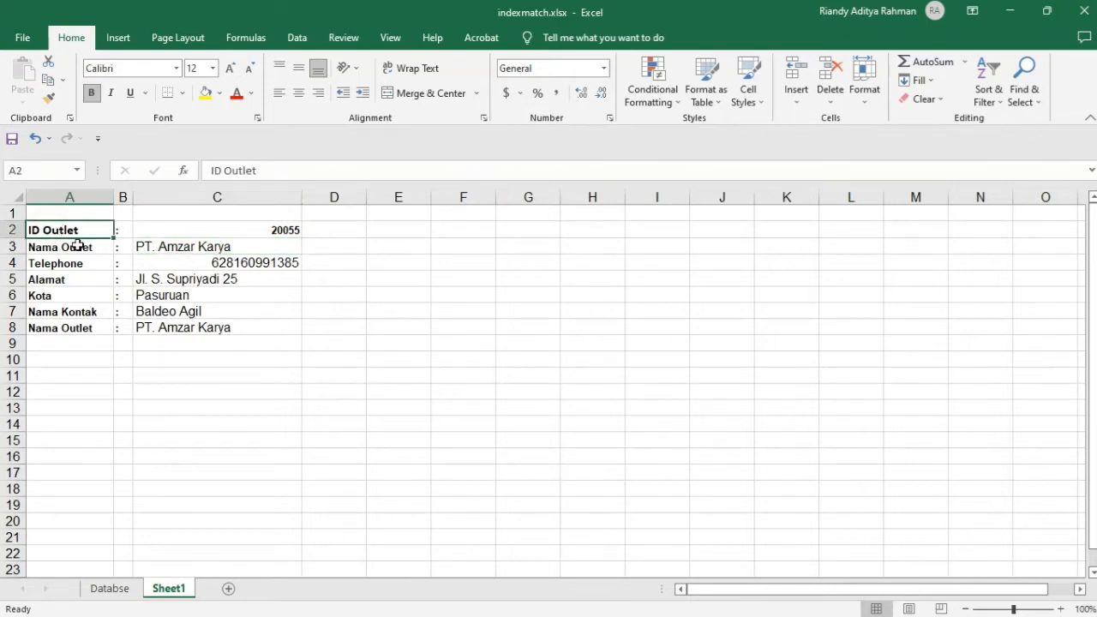
shift+click(122, 327)
key(ctrl+c)
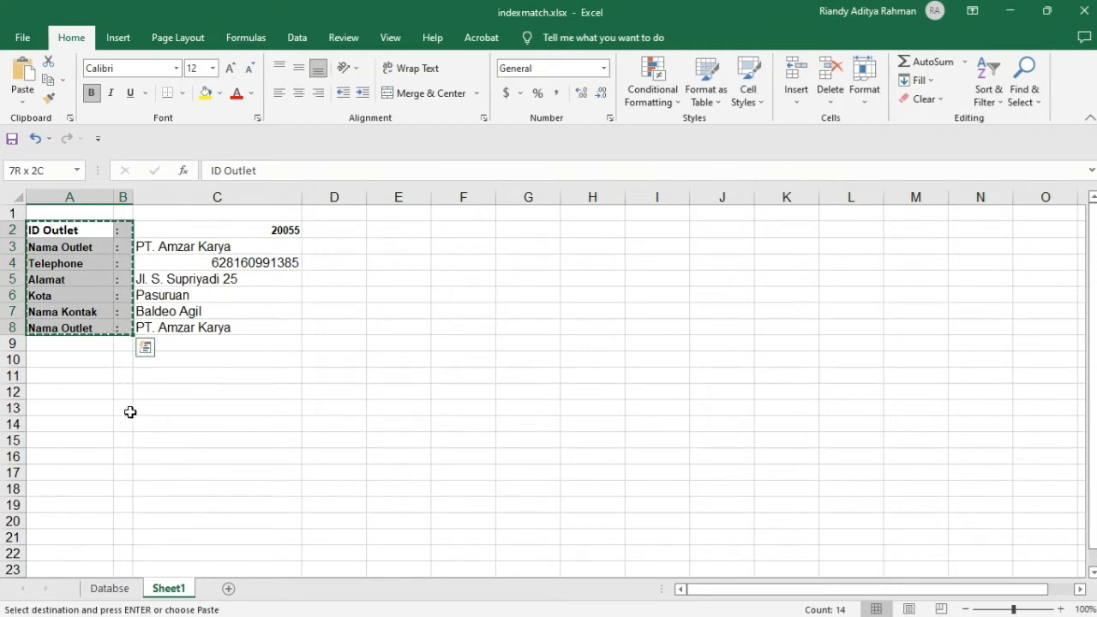
click(75, 390)
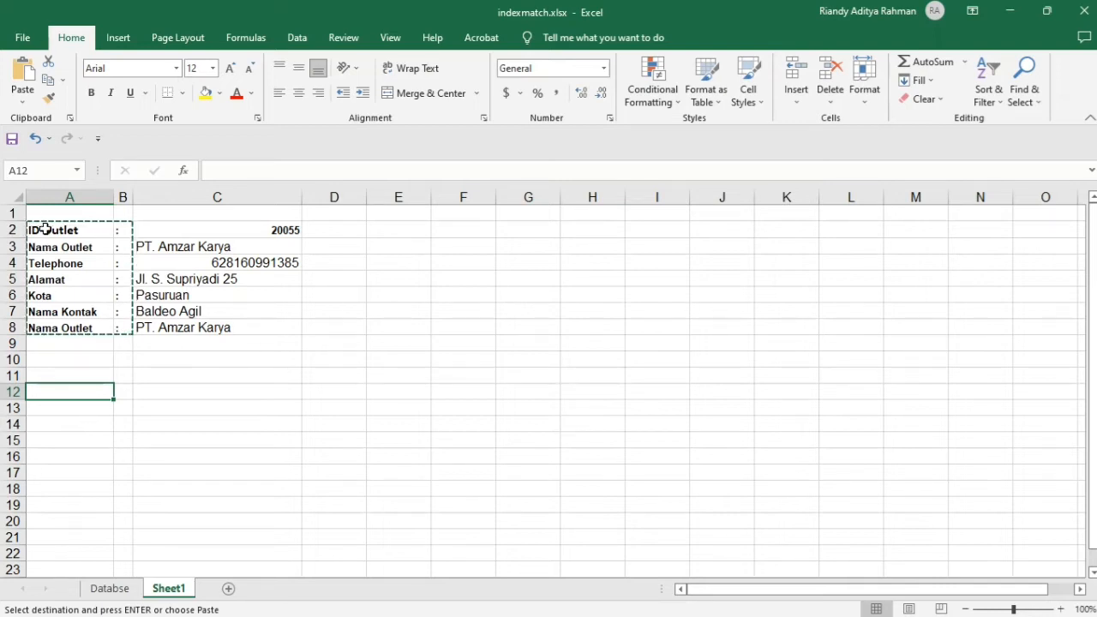
Step: Add a thin solid border around the outside of the lookup form in A2:D8 on Sheet1
drag(45, 230, 312, 335)
click(182, 92)
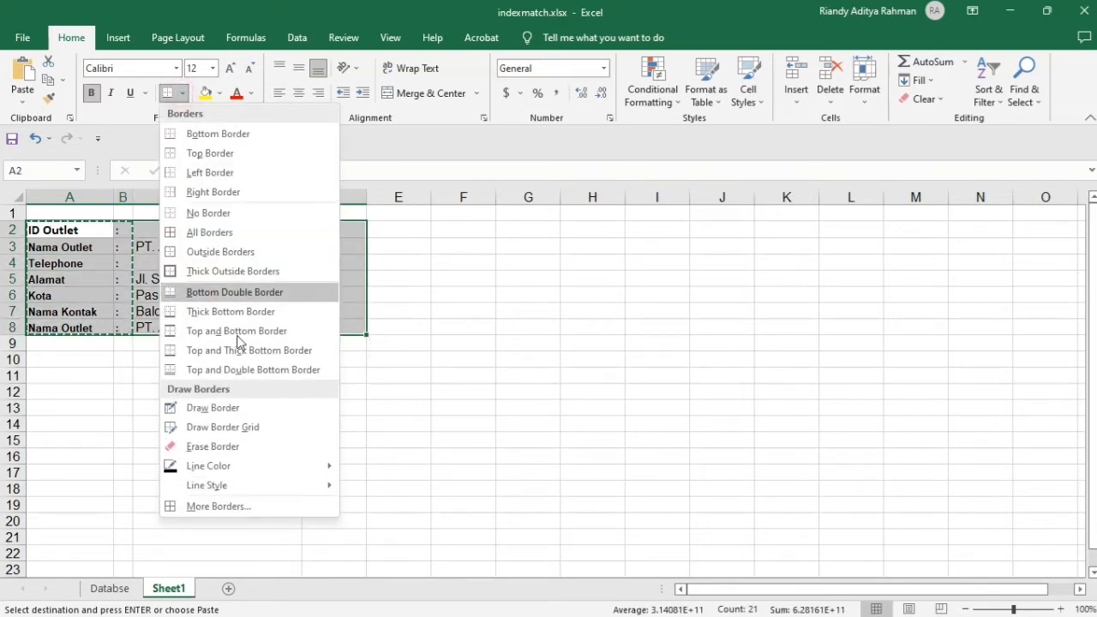
click(241, 506)
click(658, 409)
click(630, 325)
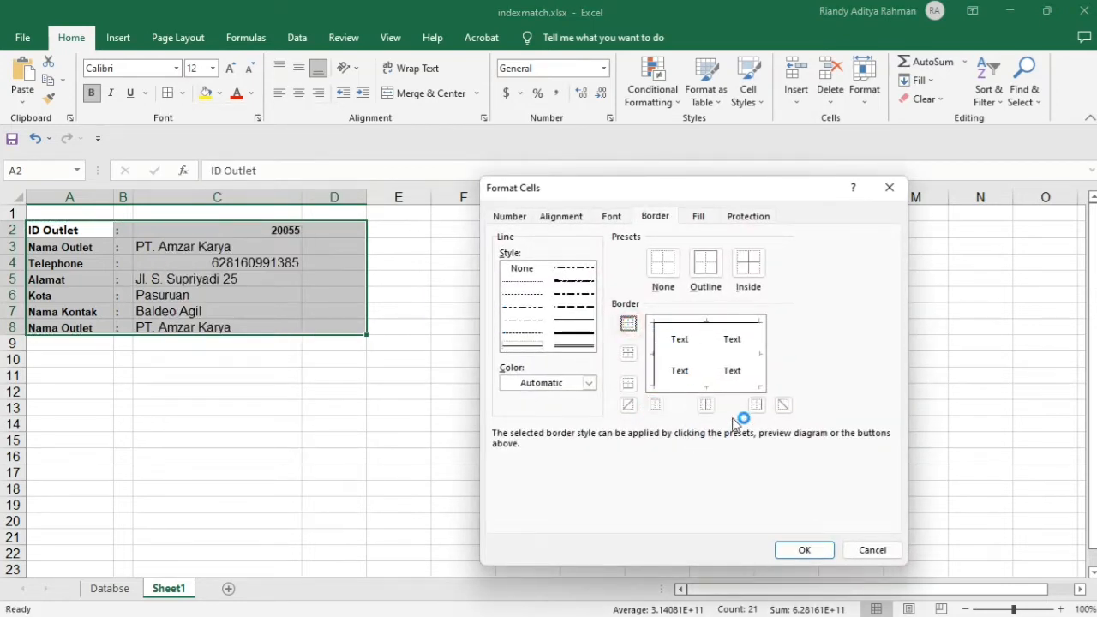
click(630, 384)
click(758, 403)
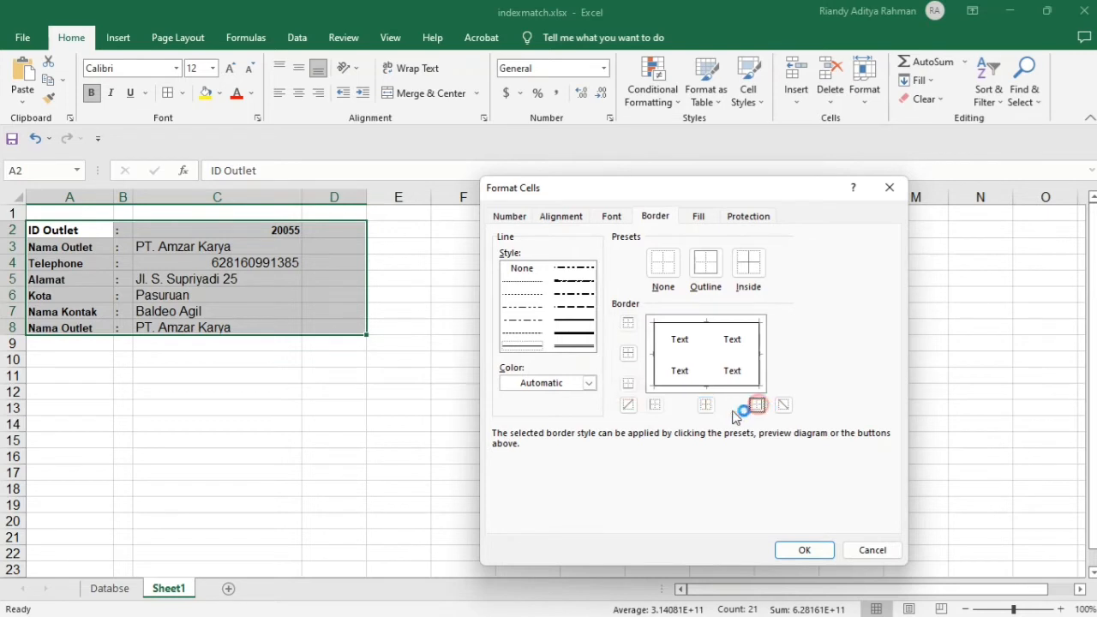
click(801, 550)
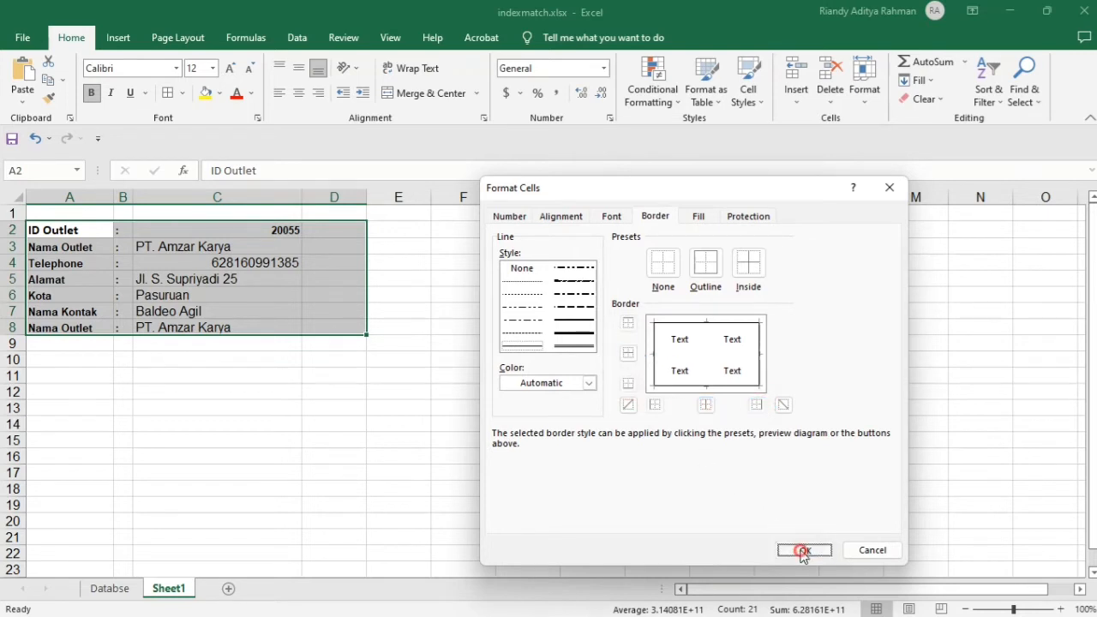
click(212, 371)
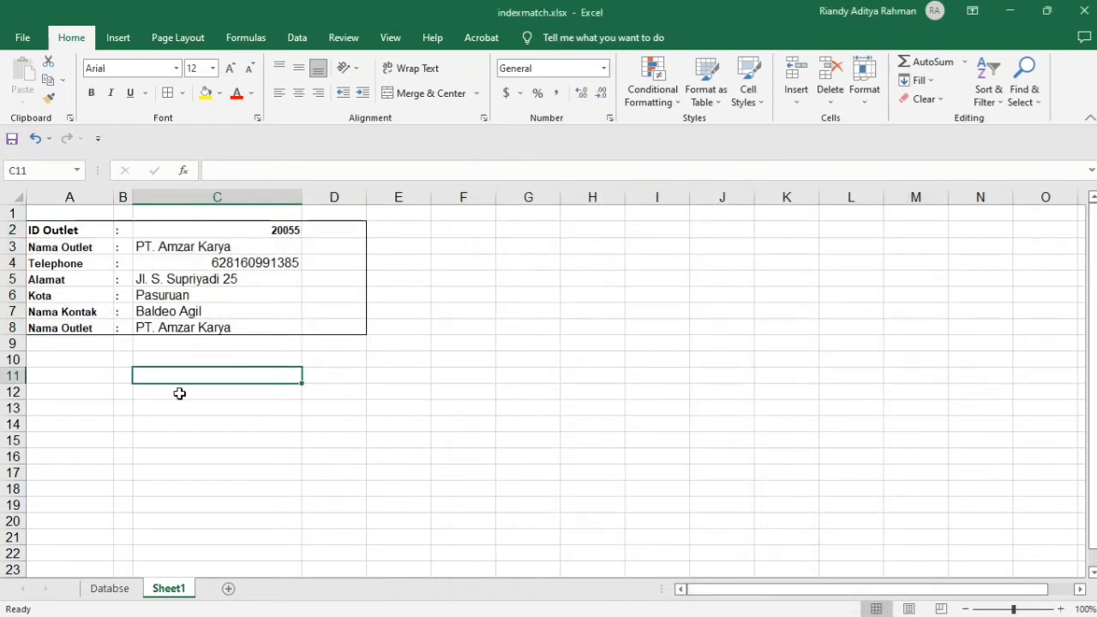
click(60, 379)
Step: Copy the bordered lookup form A2:D8 and paste the copy at A12 on Sheet1
click(54, 231)
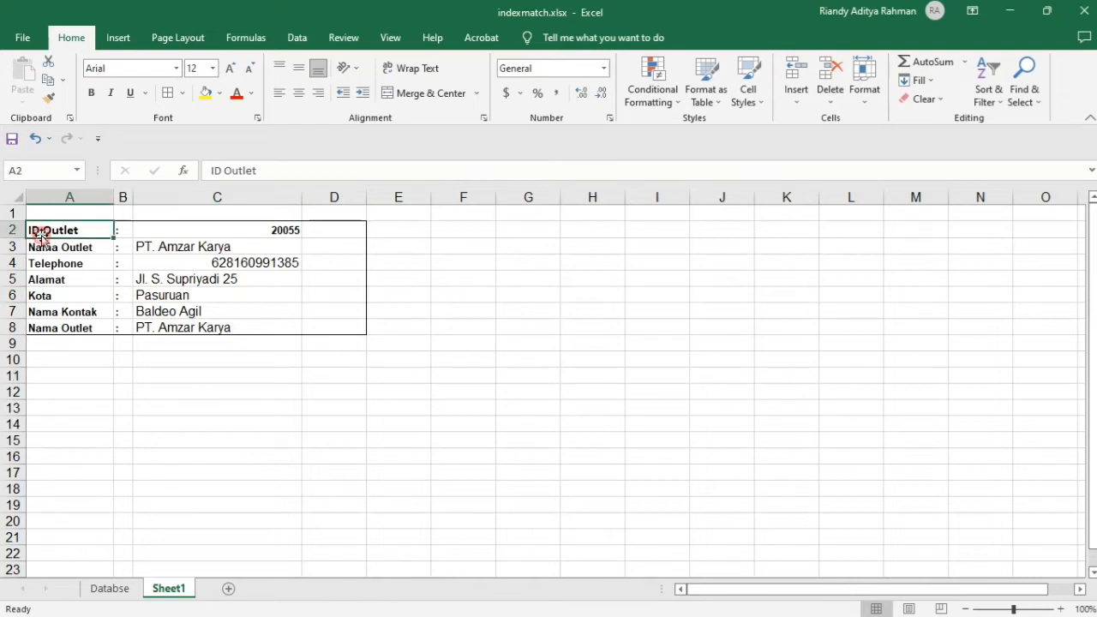
drag(296, 325, 332, 331)
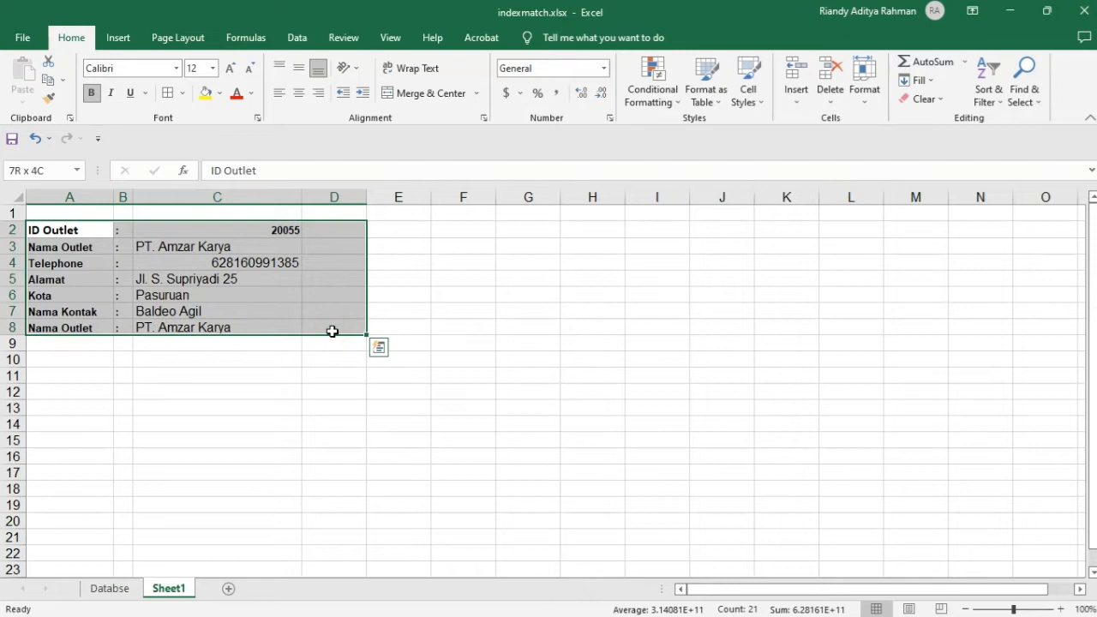
key(ctrl+c)
click(77, 387)
key(Up)
click(71, 392)
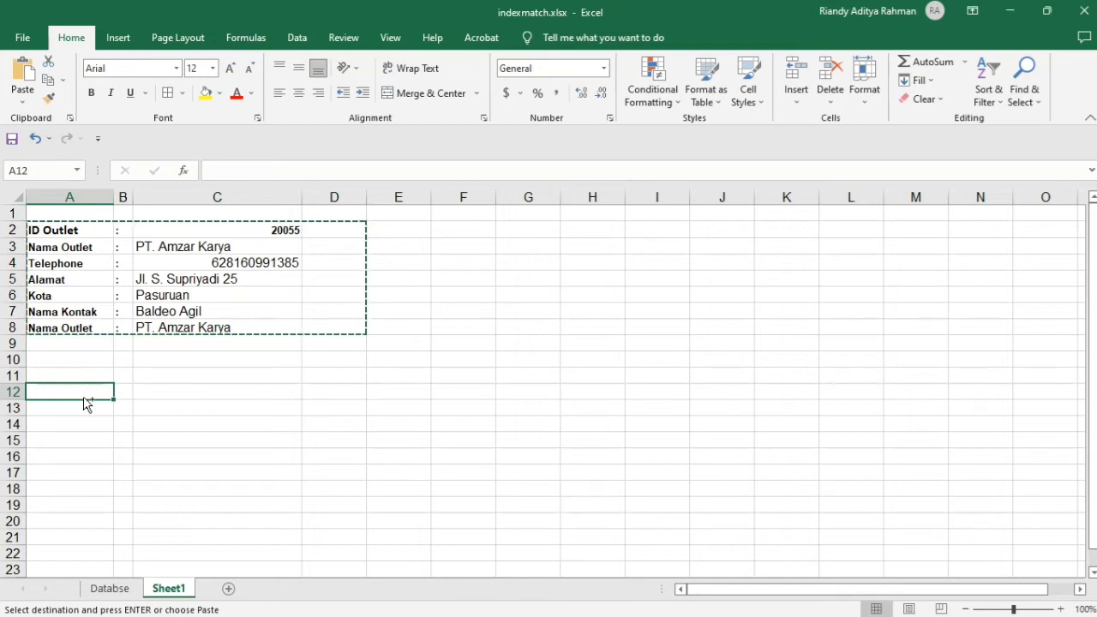
key(ctrl+v)
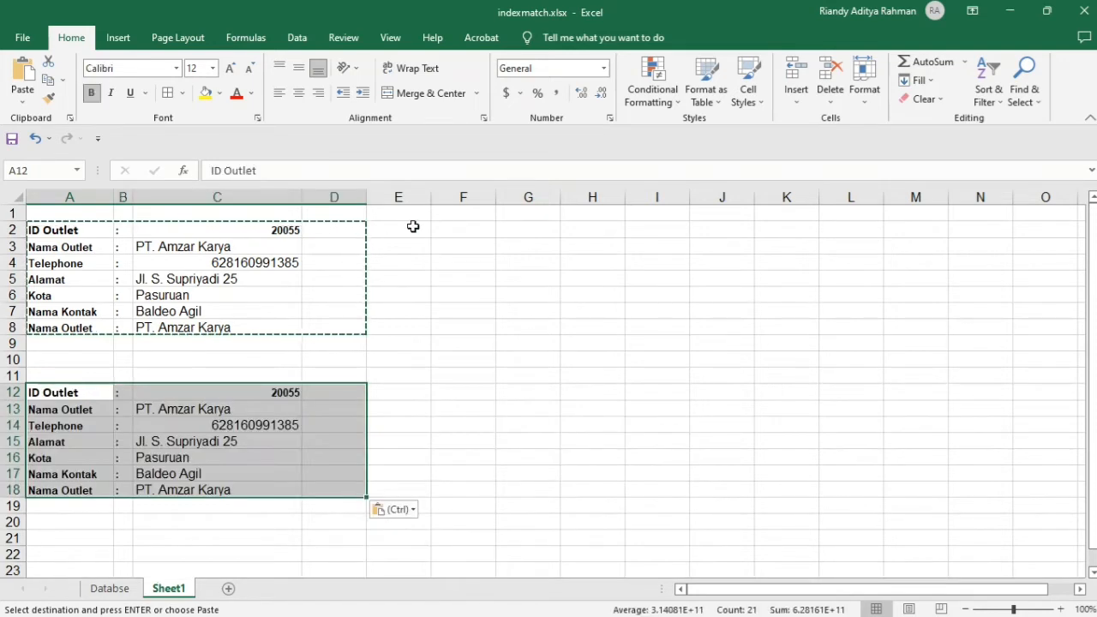
Step: Label the upper lookup form by entering "satu kriteria" in cell A1
click(414, 243)
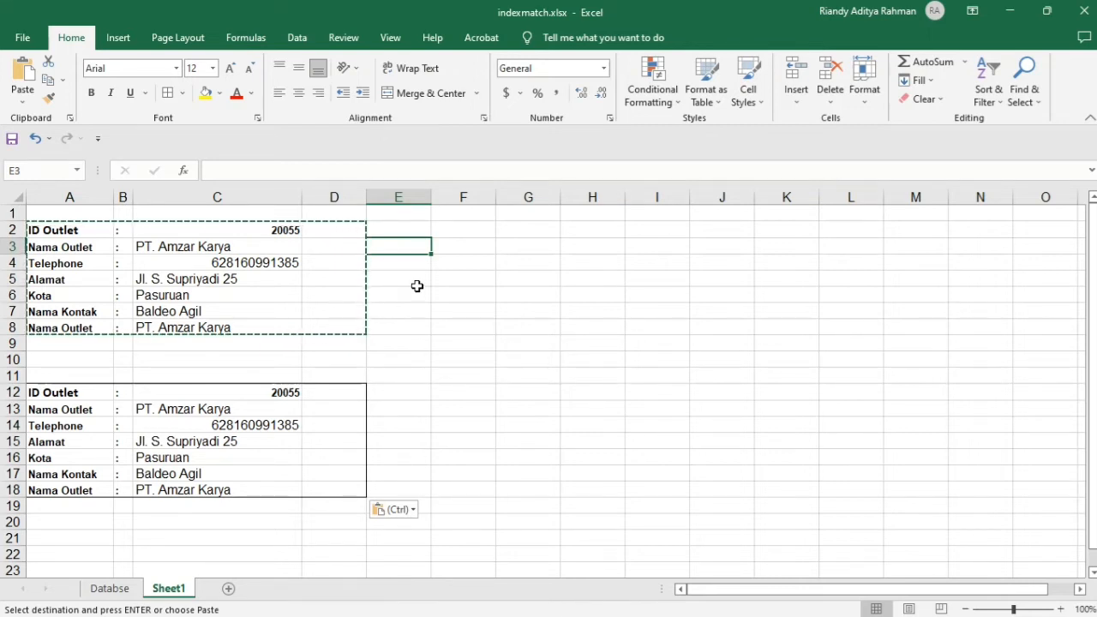
text(sat)
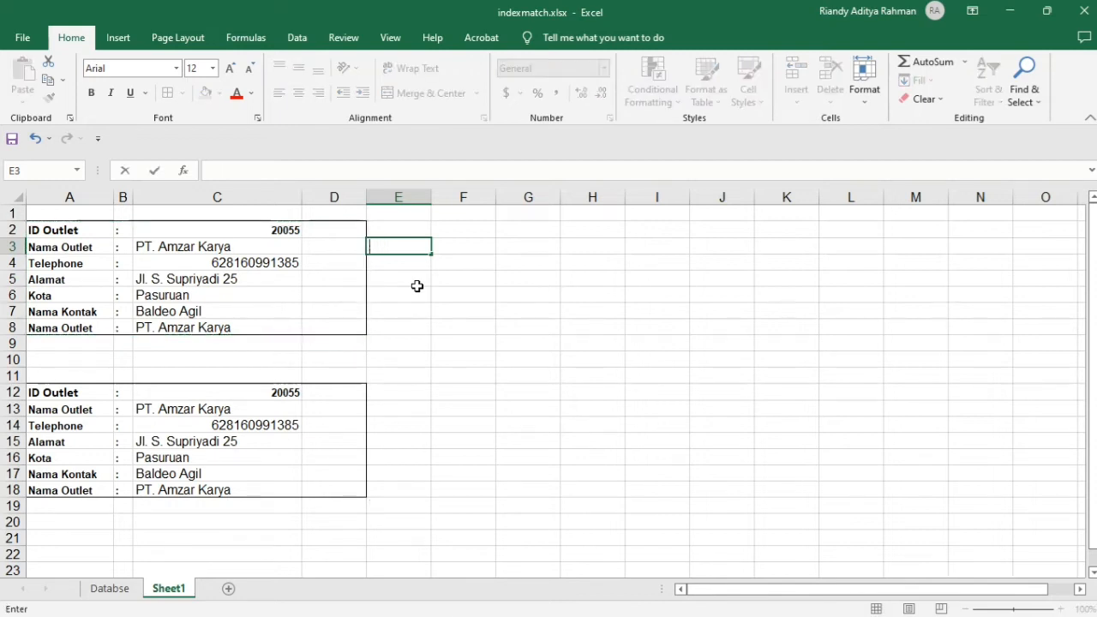
key(Left)
key(Left)
key(Up)
key(Up)
key(Left)
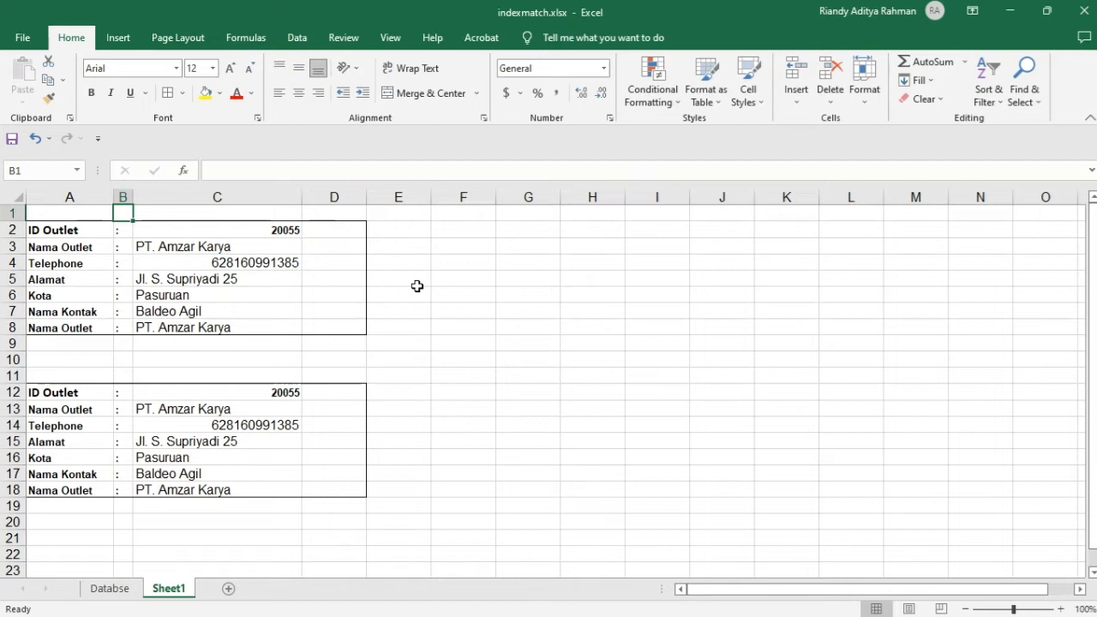
key(Left)
text(sa)
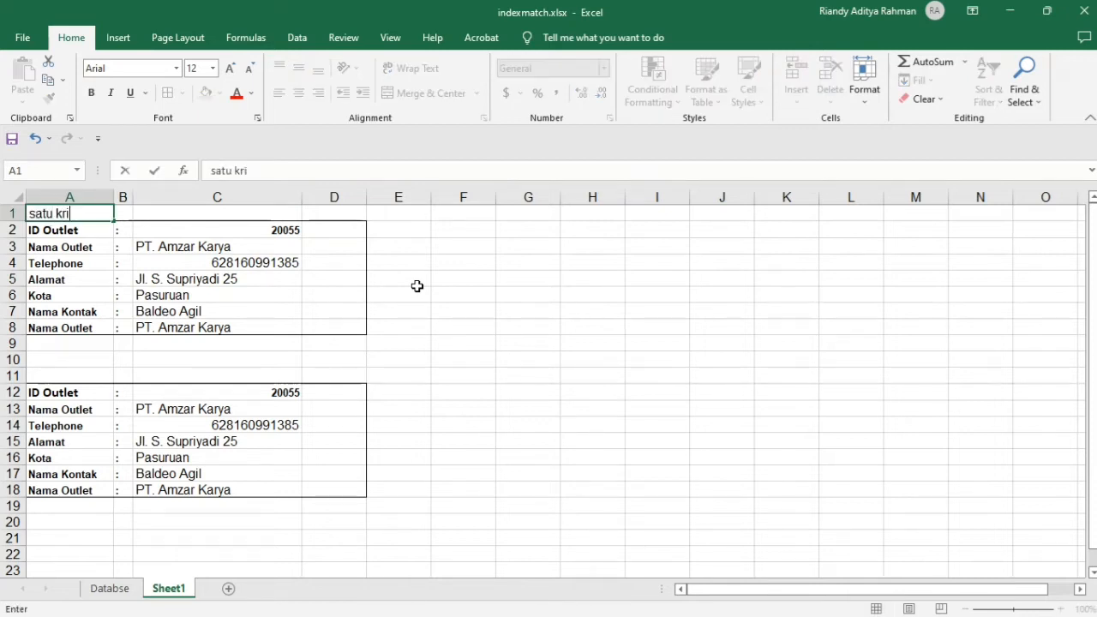
text(tu kriteria)
key(Return)
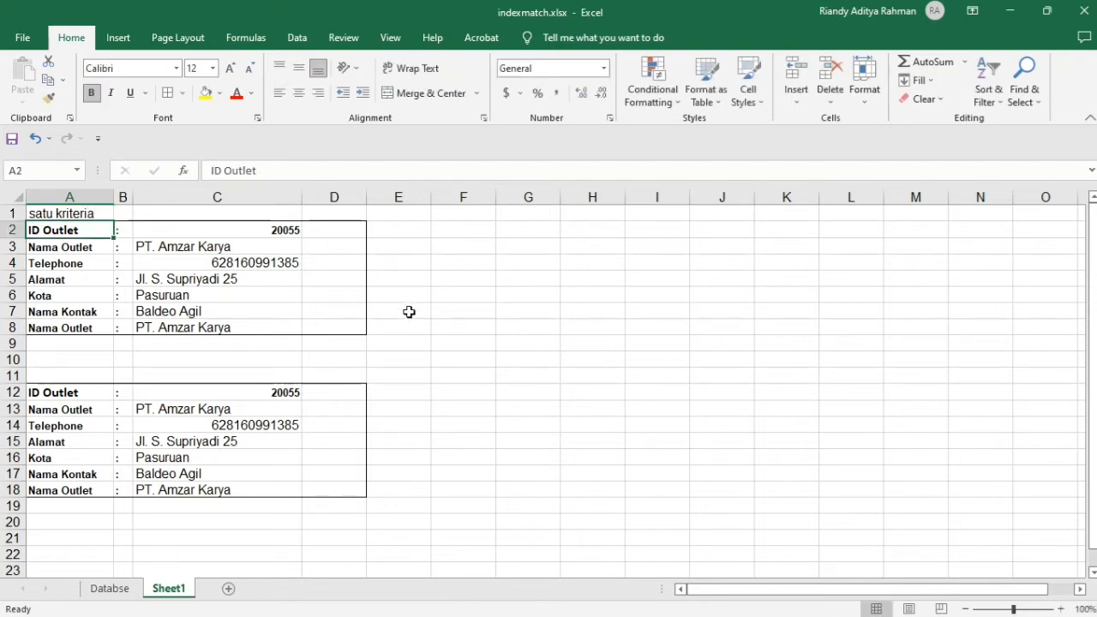
Step: Label the lower lookup form by entering "lebih dari 2 kriteria" in cell A11
click(122, 376)
click(75, 374)
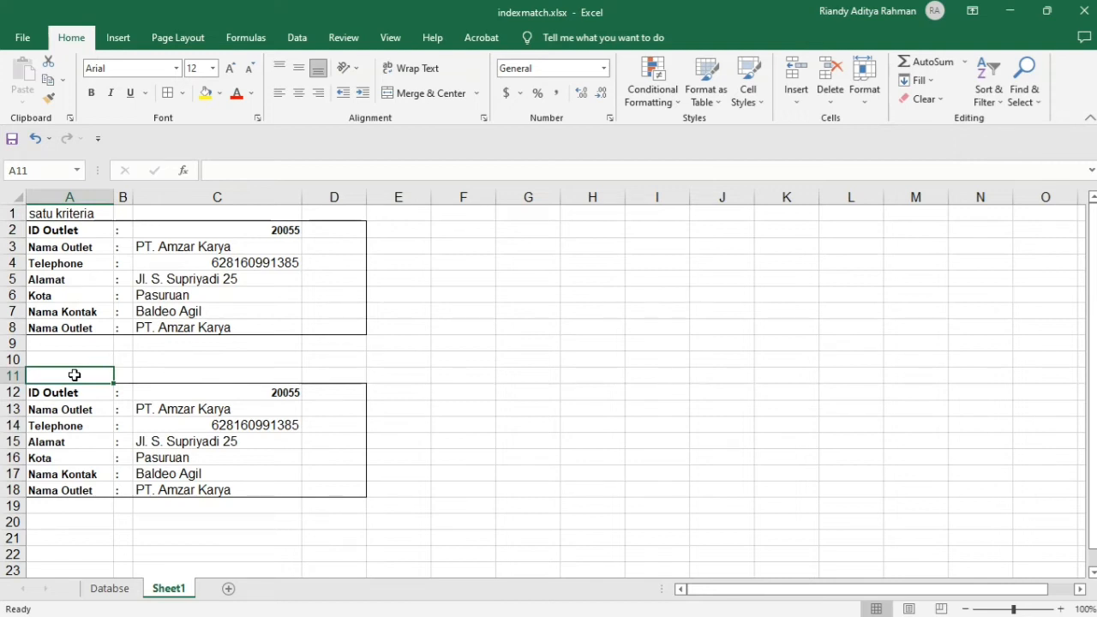
text(lebih dari 2 kriteria)
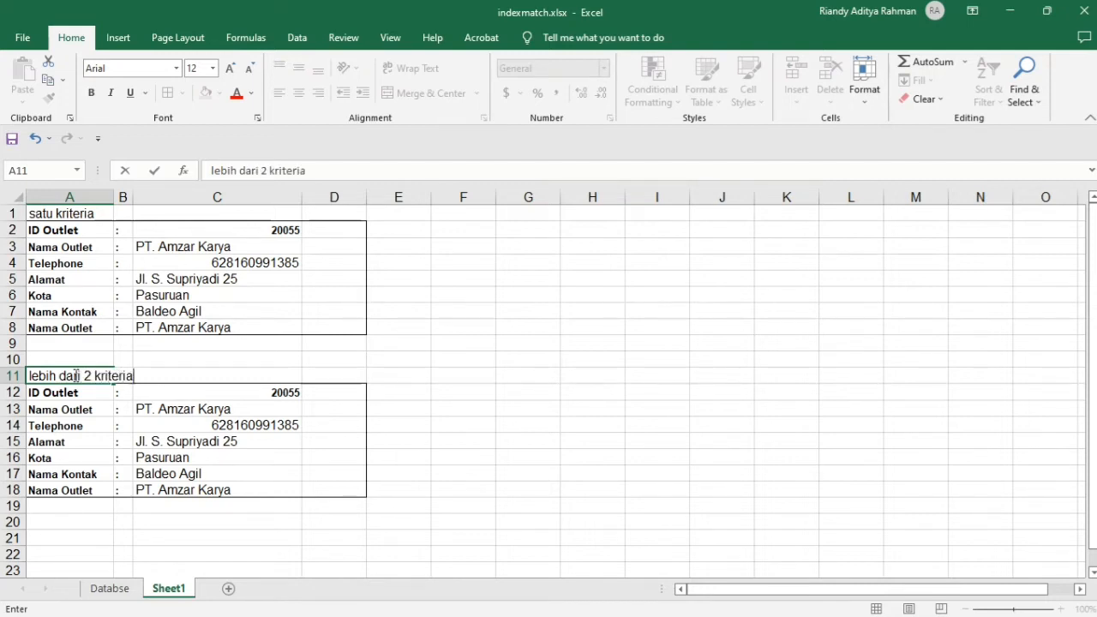
key(Return)
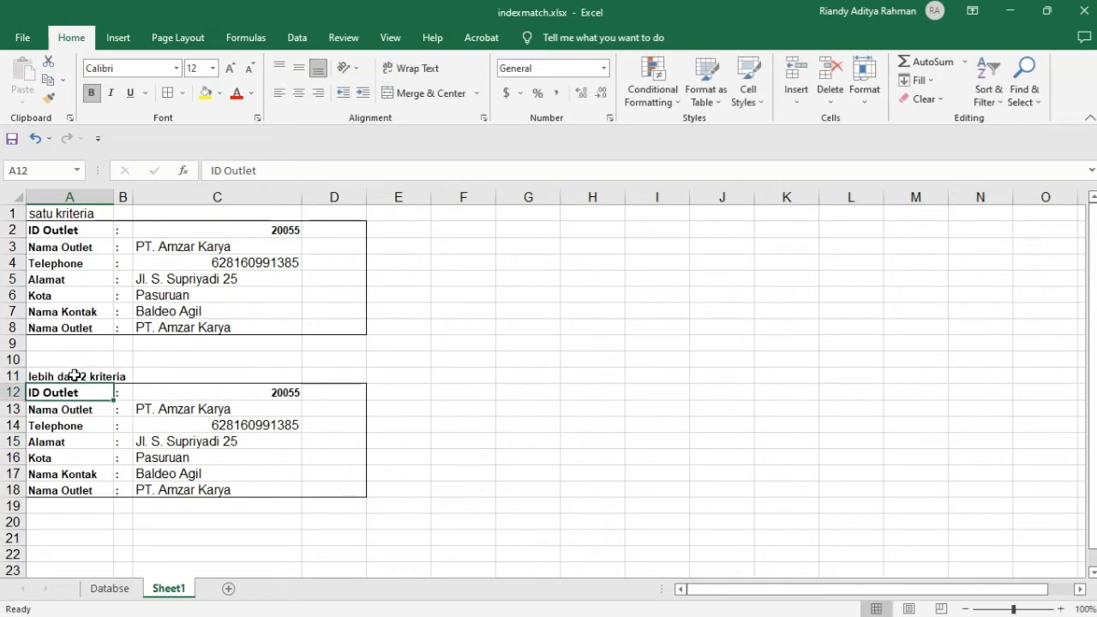
Step: Clear the contents of C12:C18 in the lower lookup form
drag(208, 397, 235, 478)
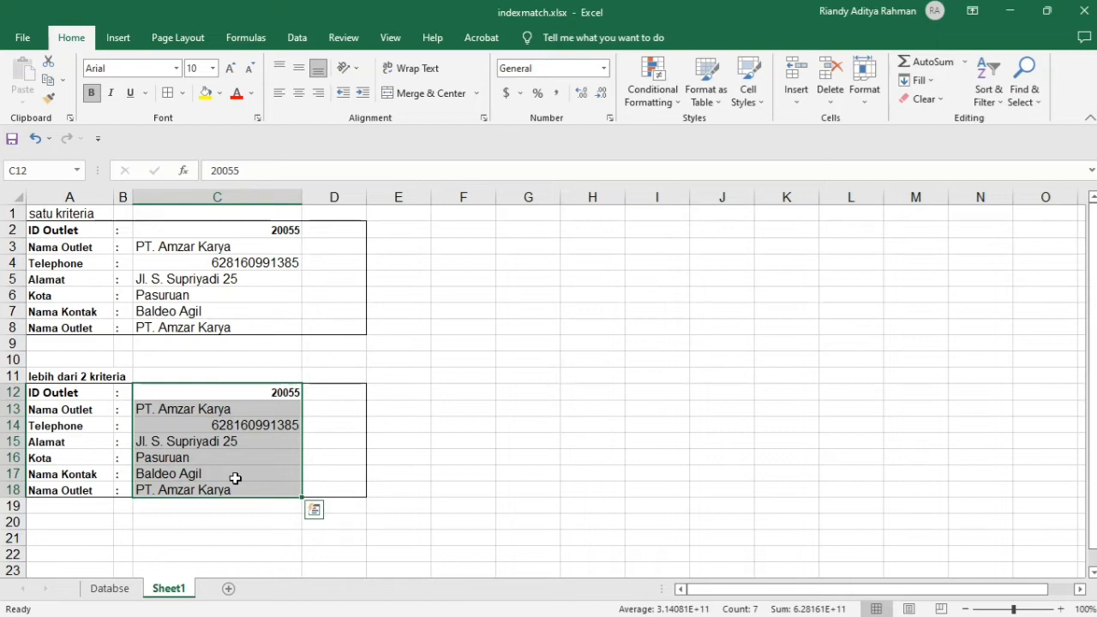
key(Delete)
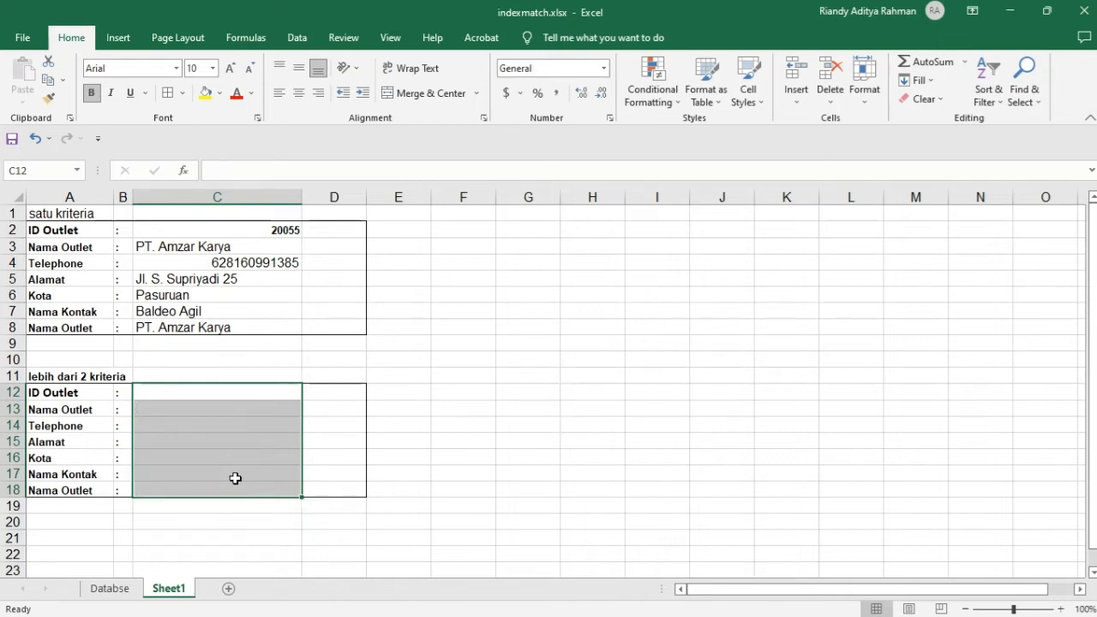
click(462, 345)
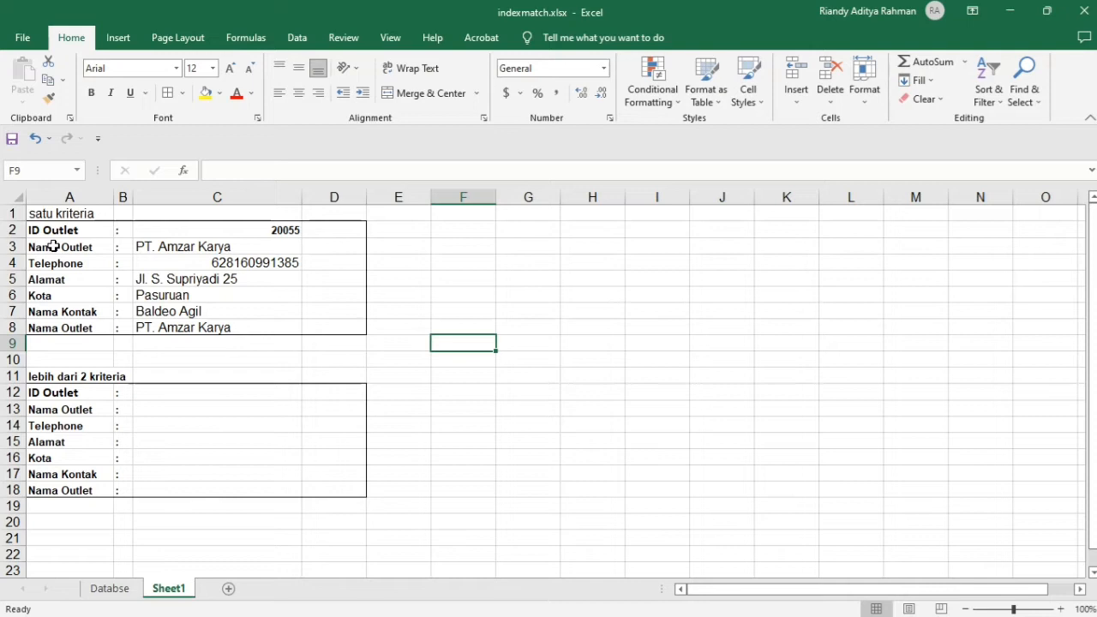
Step: Examine the blank fields of the lower form and compare the INDEX and MATCH formulas in C3 and C5 of the upper form
click(163, 420)
click(149, 409)
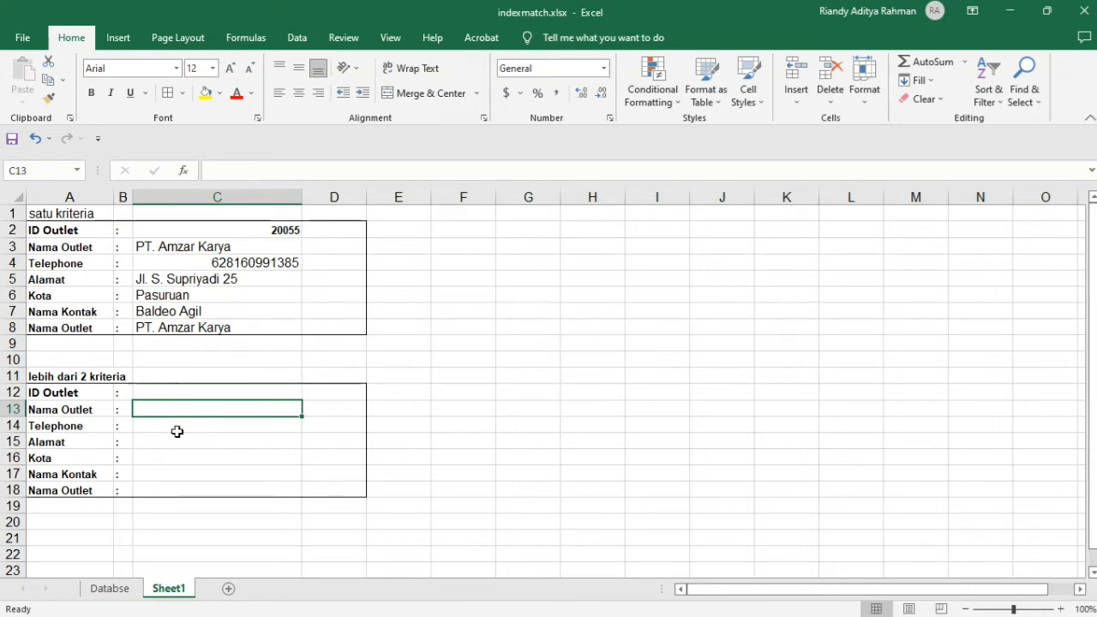
click(181, 395)
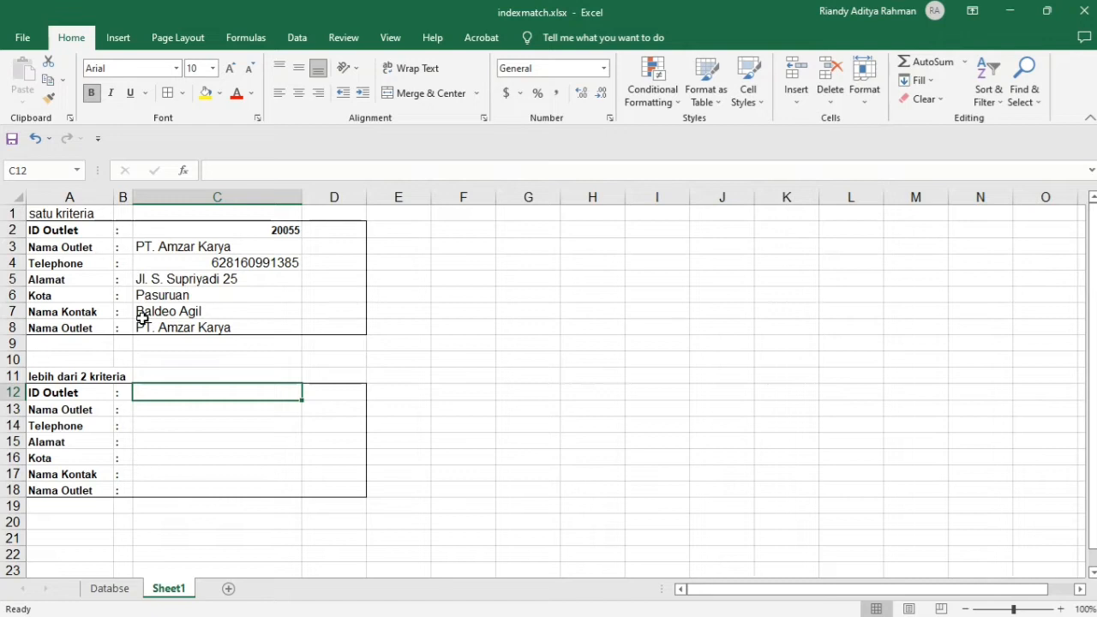
click(169, 281)
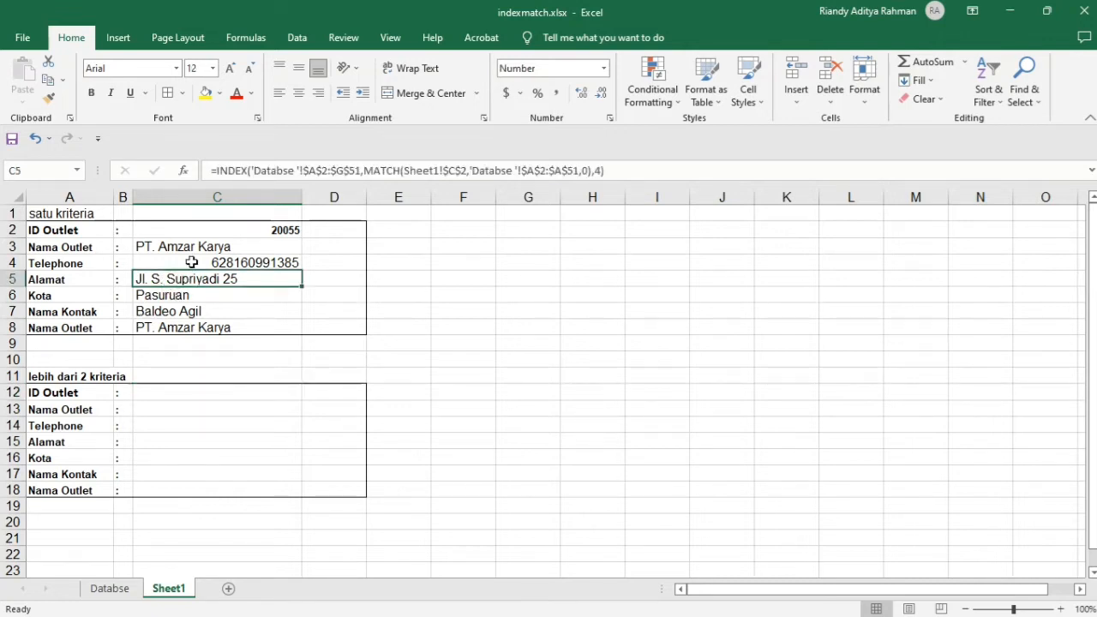
click(186, 246)
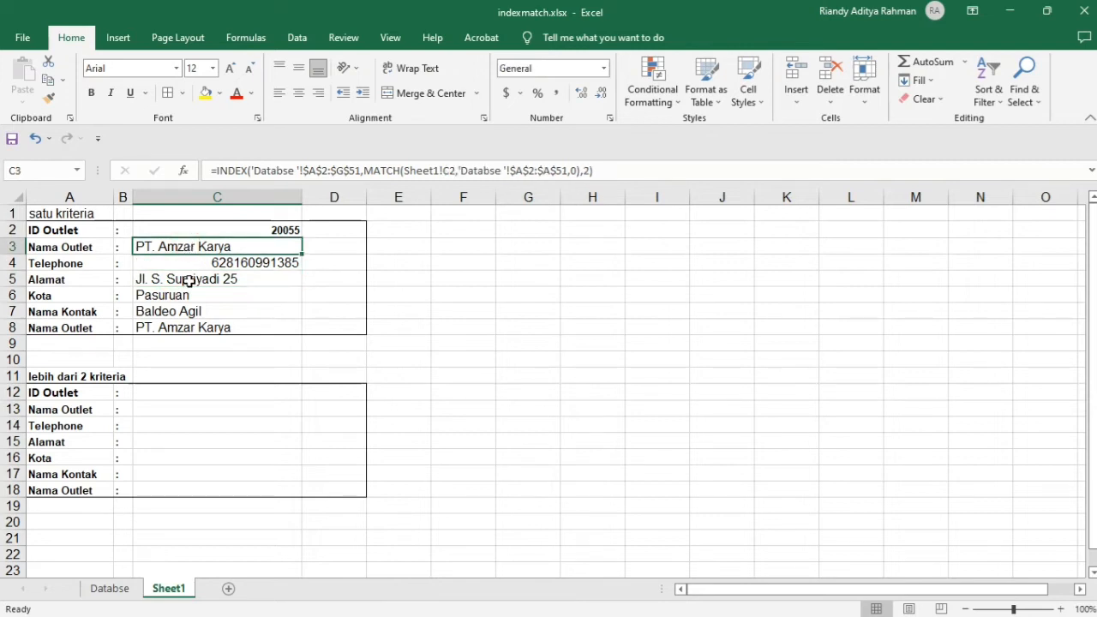
drag(183, 285, 183, 291)
click(185, 248)
click(173, 281)
click(181, 247)
click(171, 284)
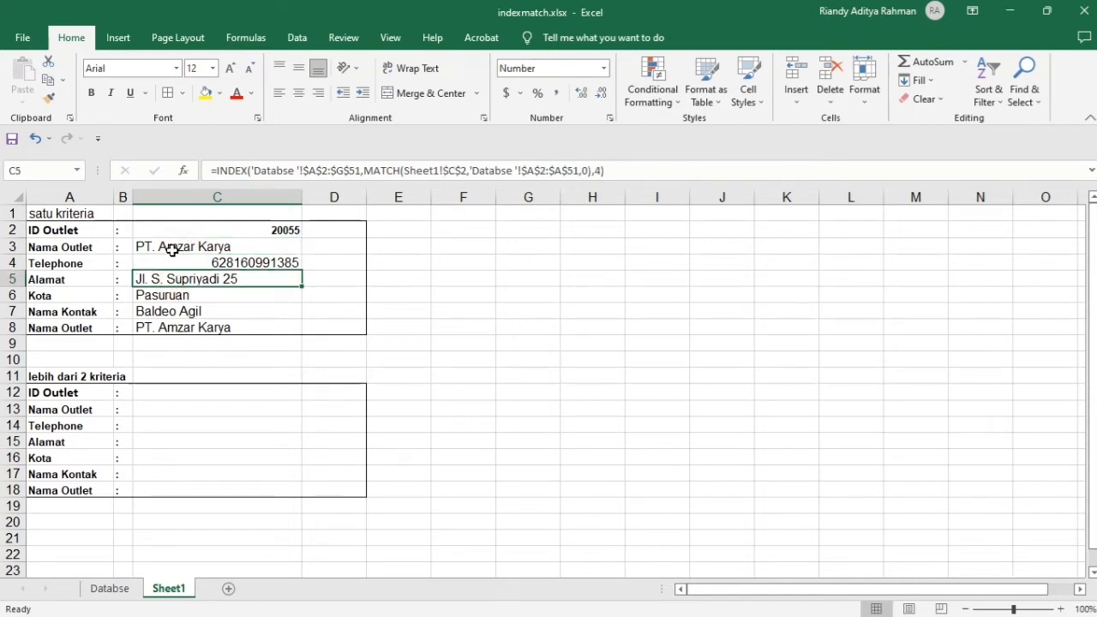
click(172, 249)
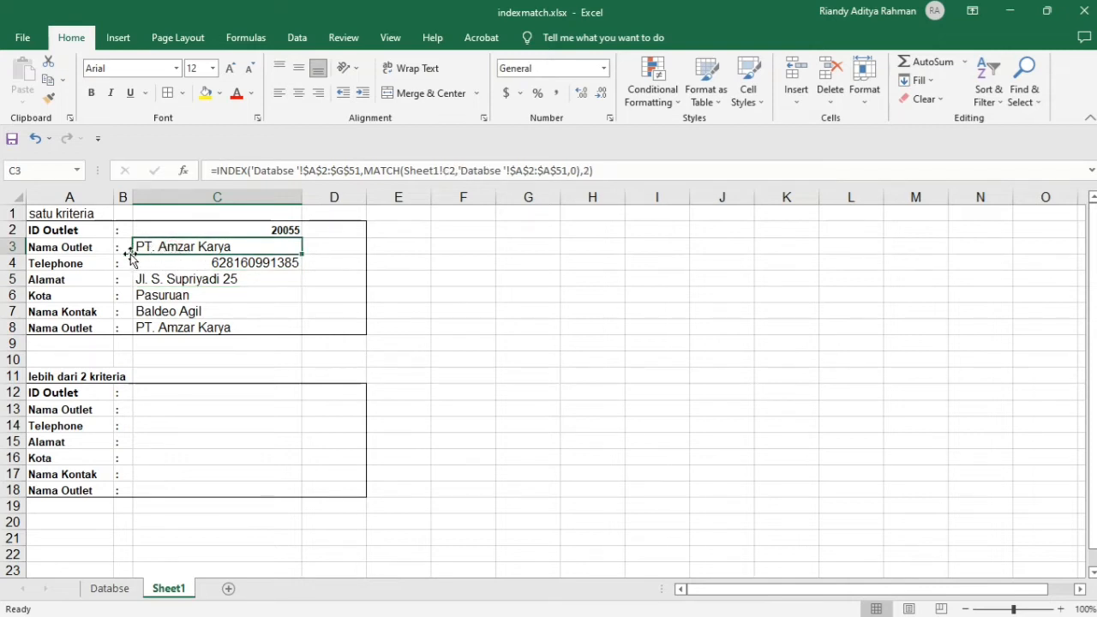
Step: Start an INDEX formula in C12 of the lower form with the absolute range 'Databse '!$A$2:$G$51 as its array
click(163, 396)
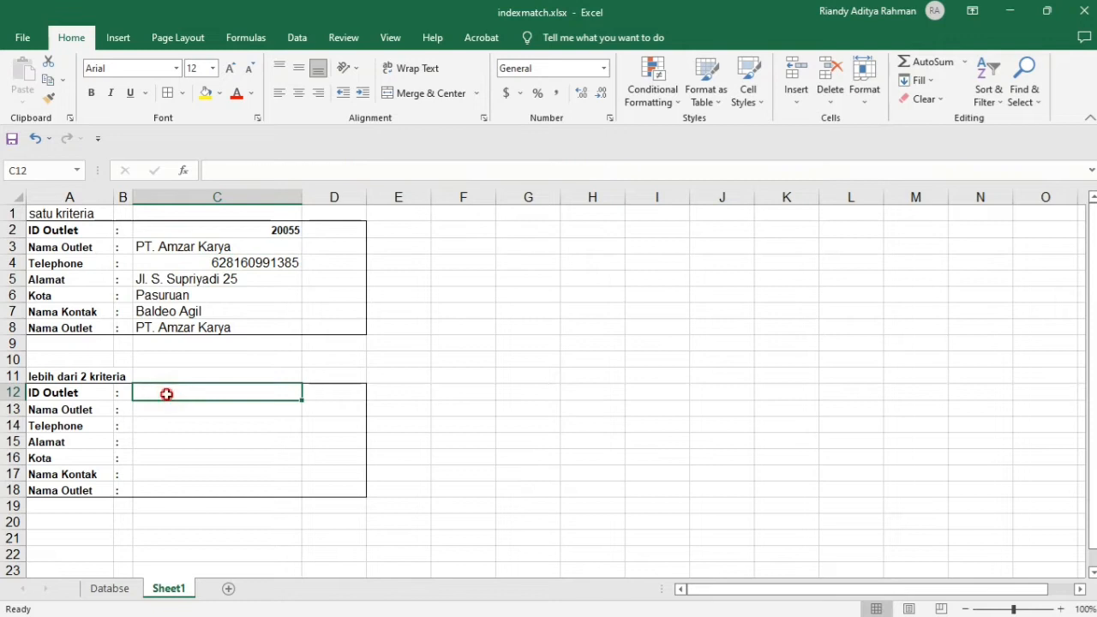
text(=)
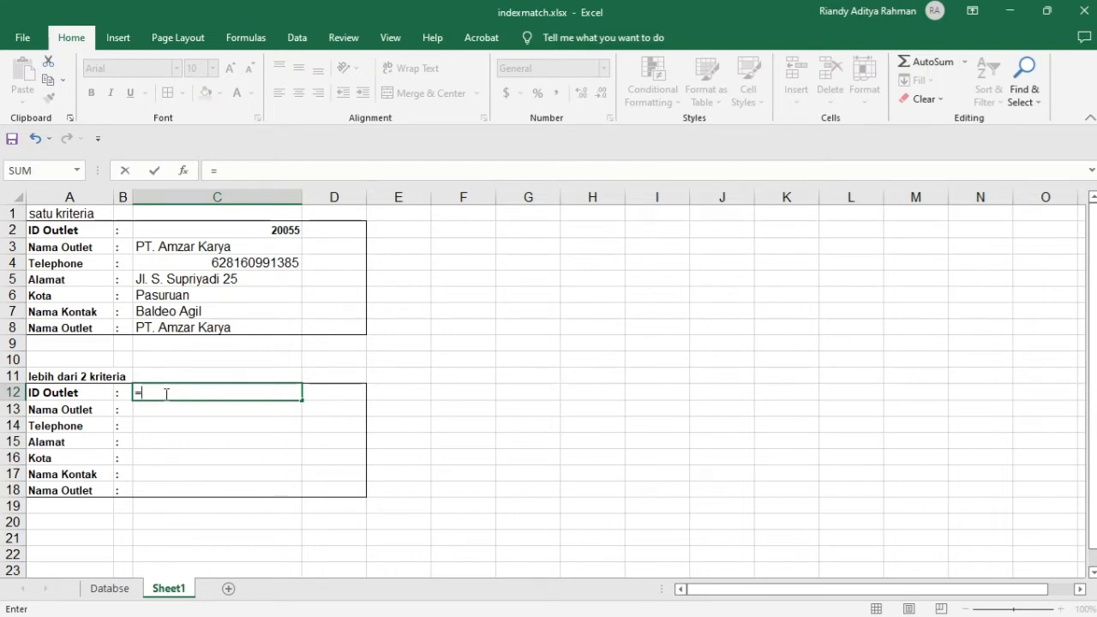
text(index)
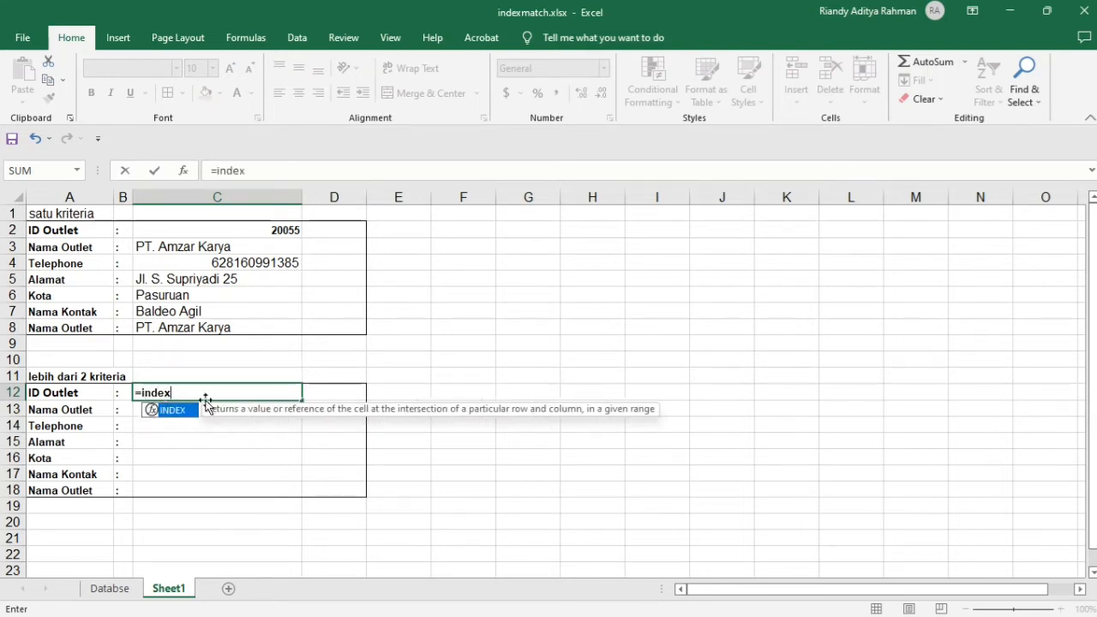
double_click(172, 412)
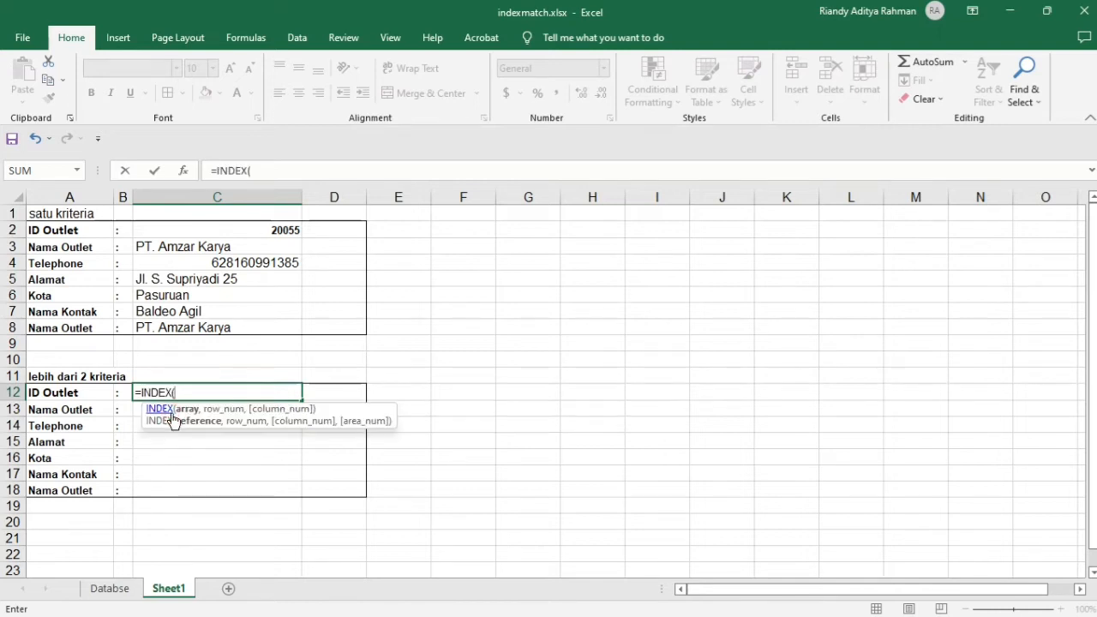
click(109, 590)
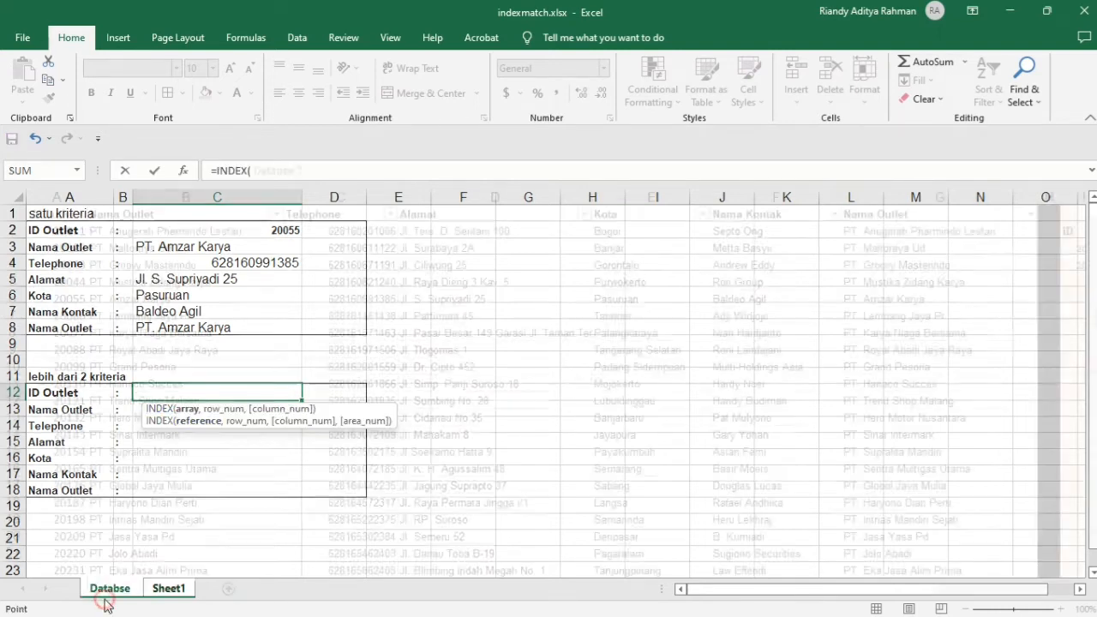
drag(44, 238, 1037, 575)
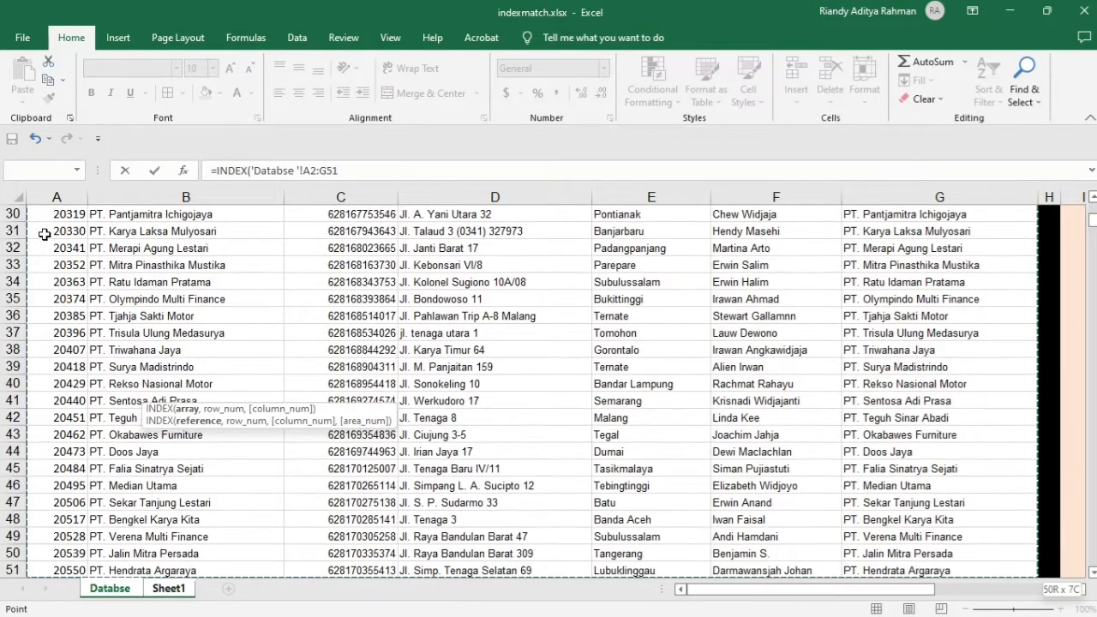
key(F4)
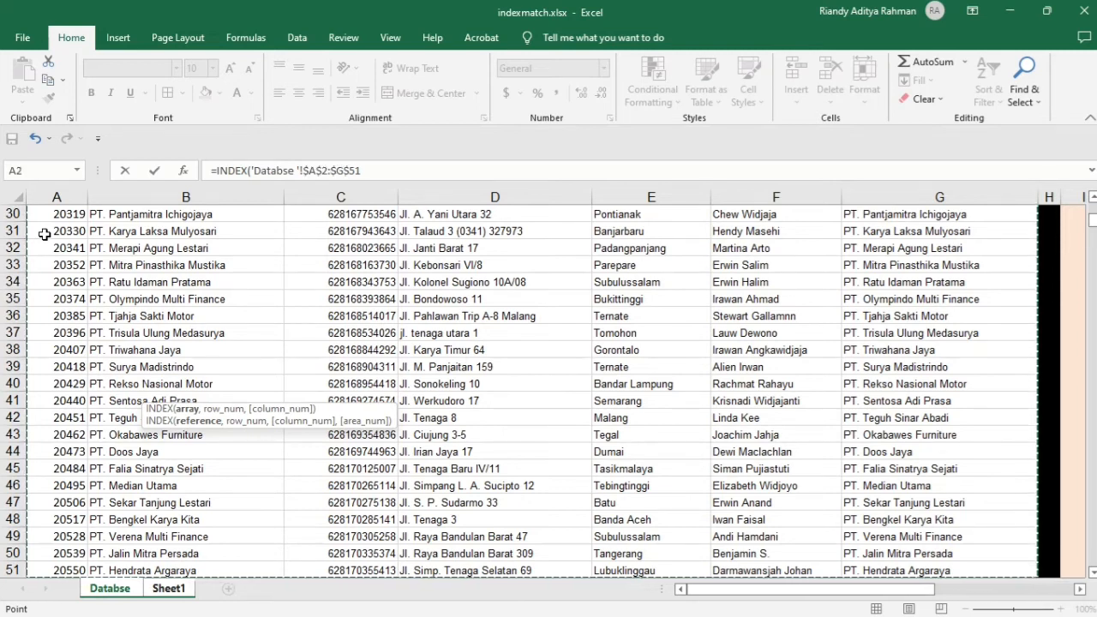
text(,)
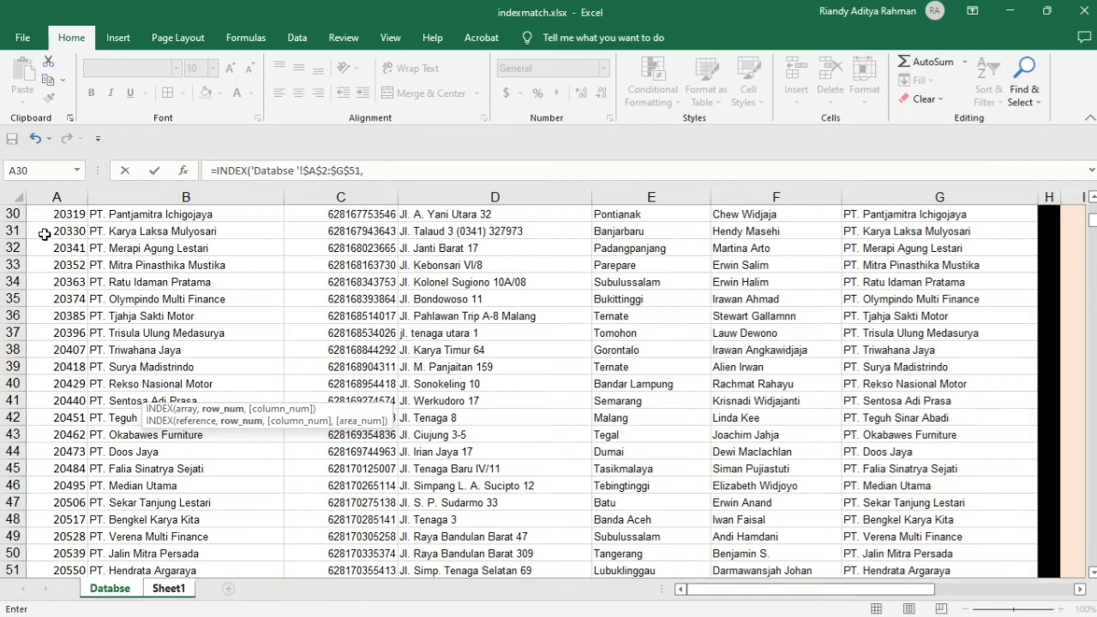
Step: Nest a MATCH function as the row number, with the combined lookup value Sheet1!C13&Sheet1!C15
text(m)
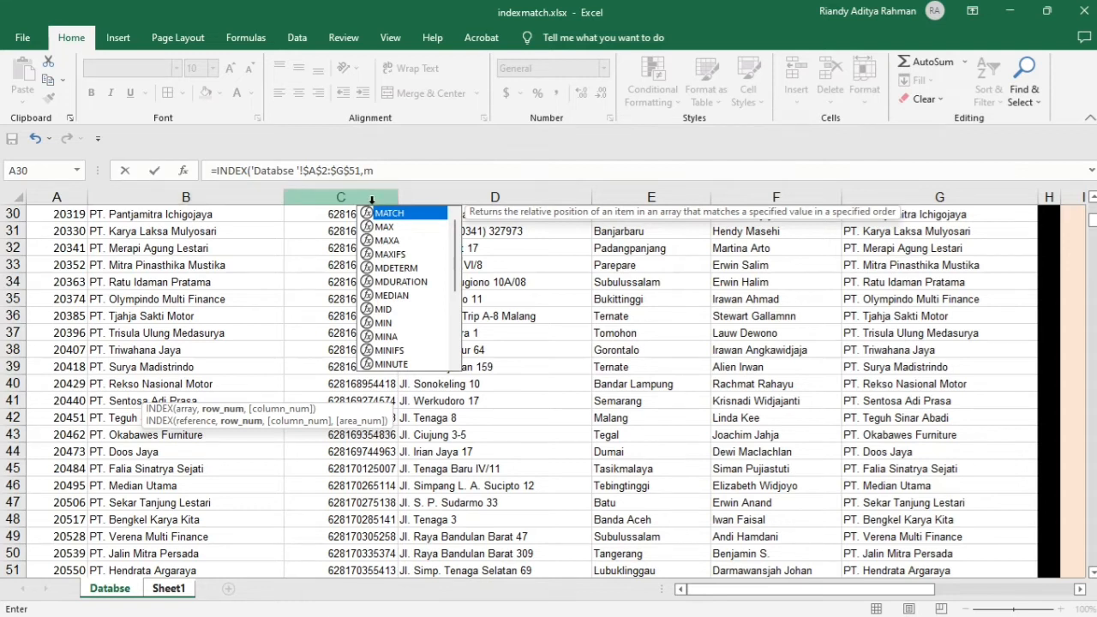
double_click(399, 214)
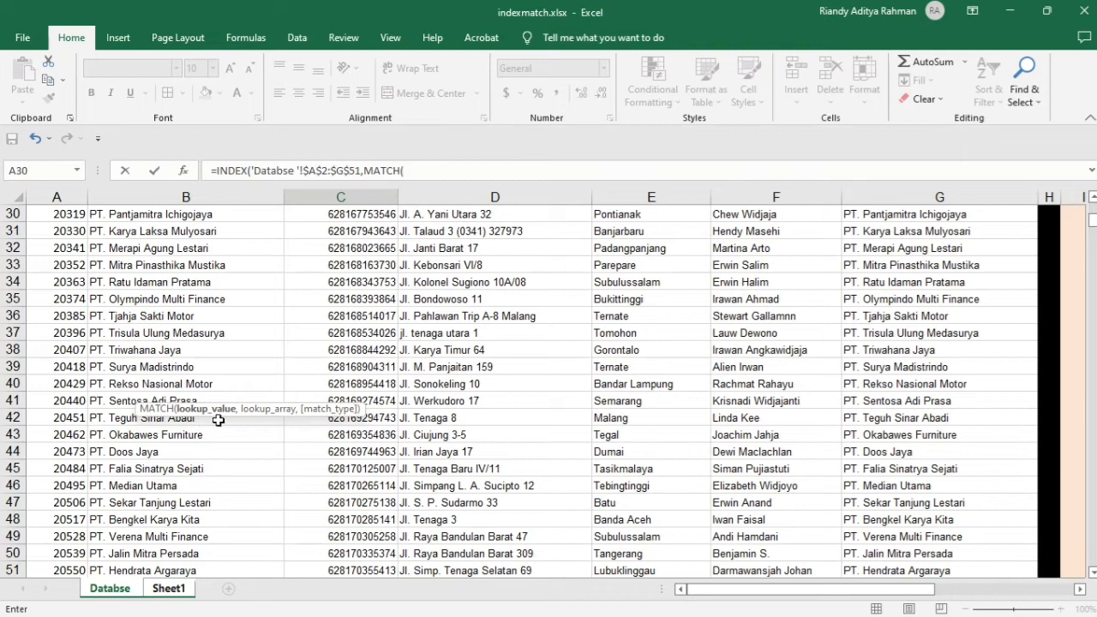
click(165, 590)
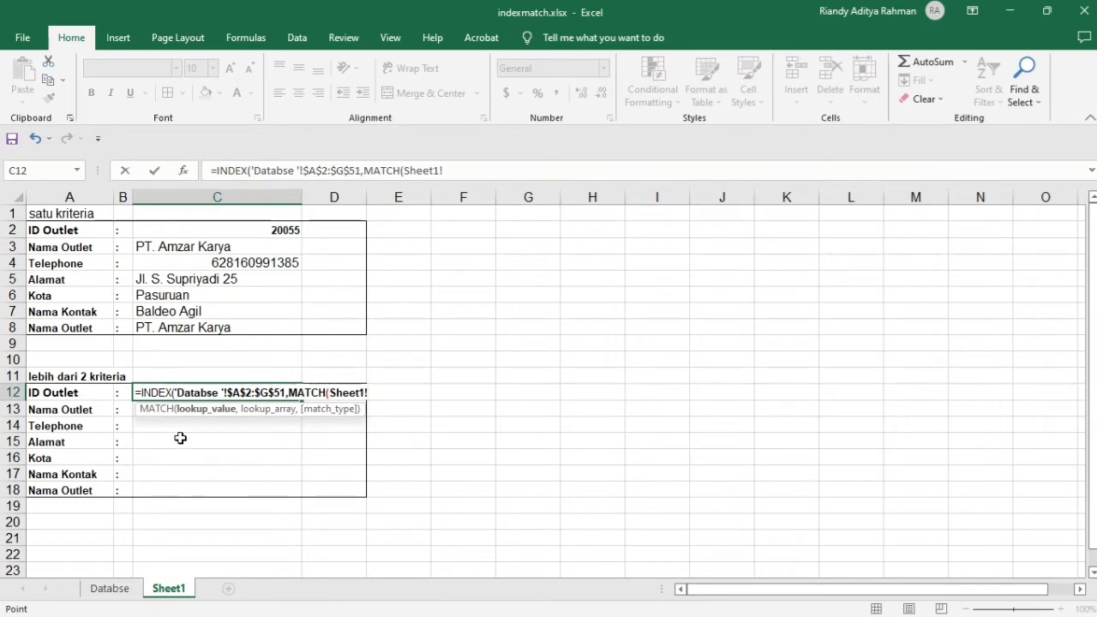
click(125, 410)
key(Right)
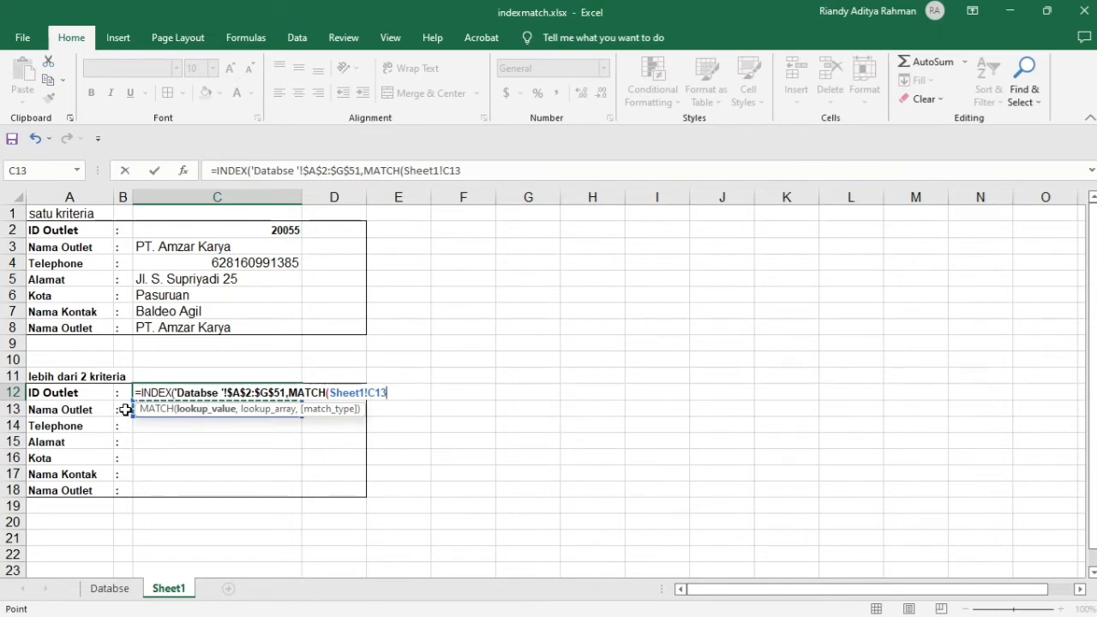
text(&)
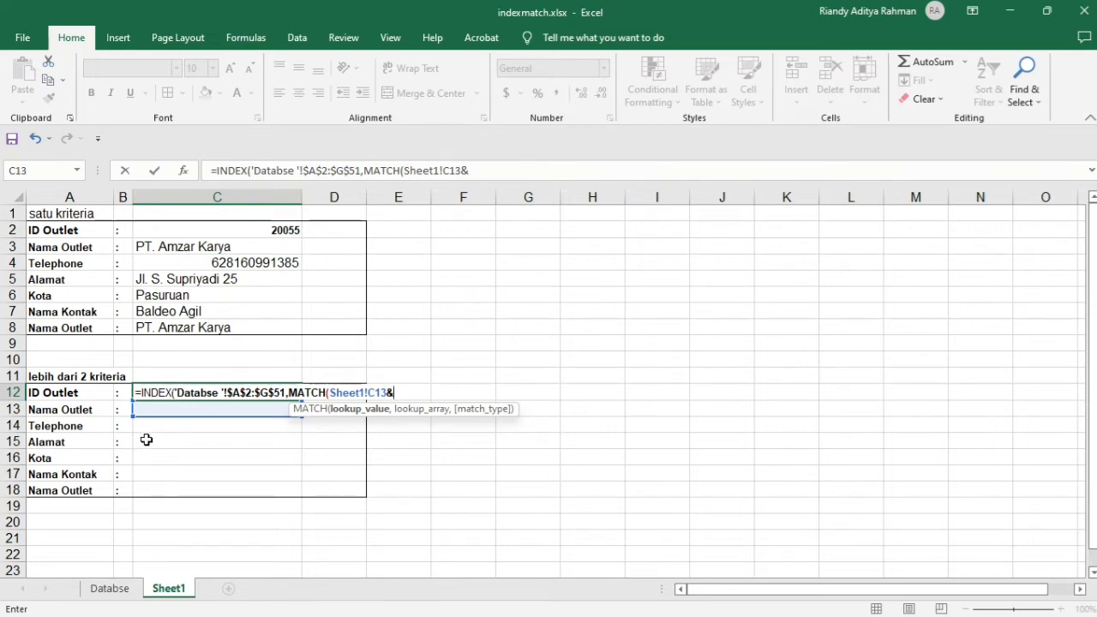
click(146, 440)
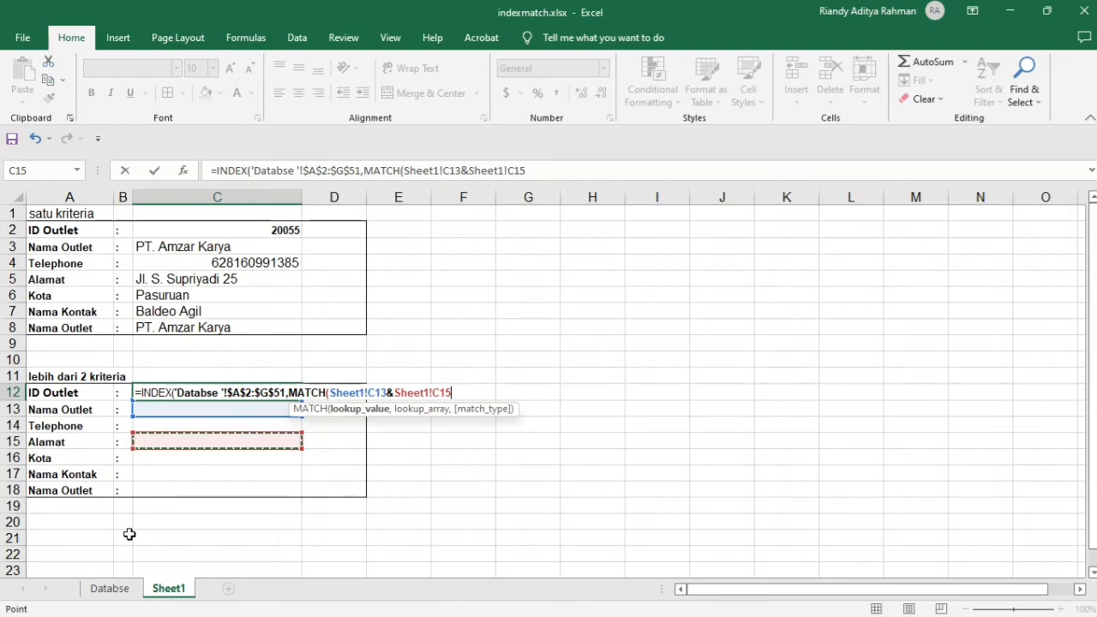
click(110, 589)
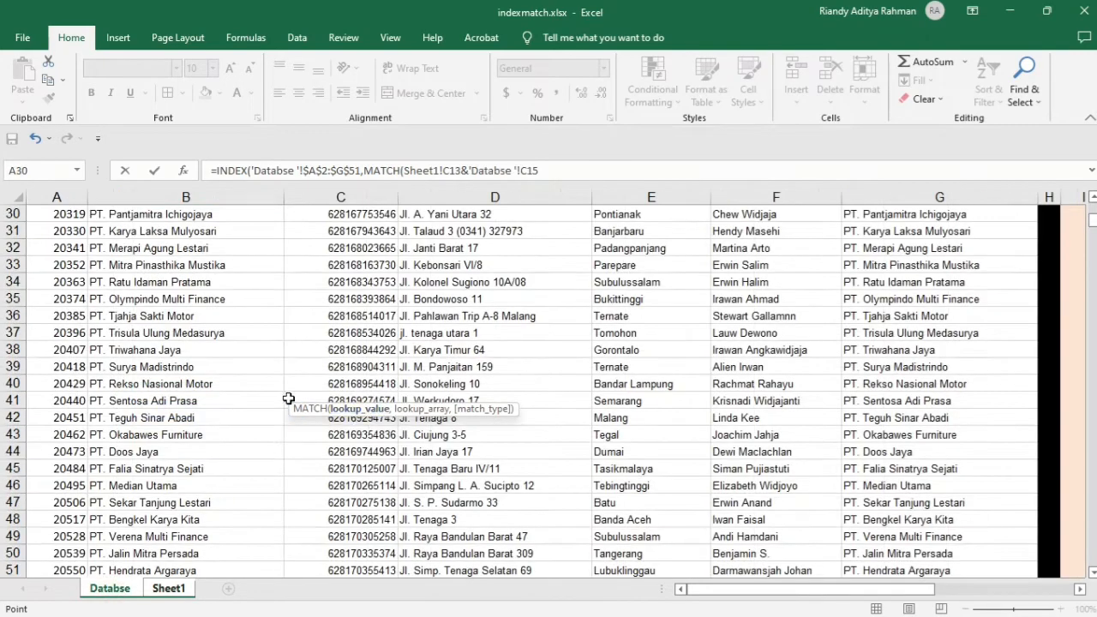
scroll(197, 417, up, 10)
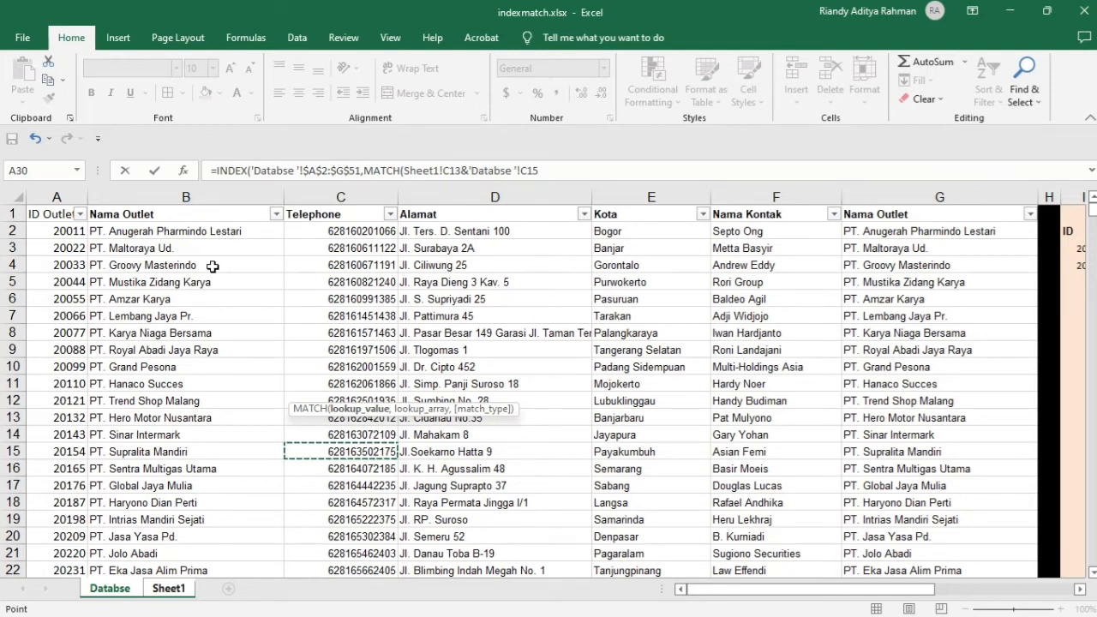
click(166, 593)
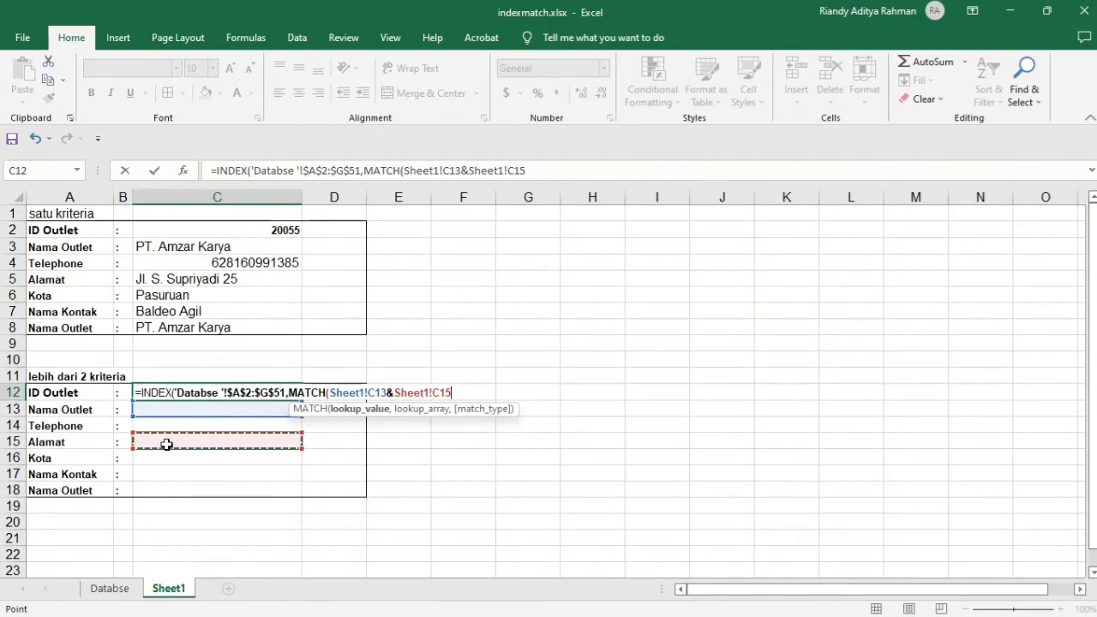
Step: Set the MATCH lookup array to the Nama Outlet data on the Databse sheet as the absolute range $B$2:$B$51
text(,)
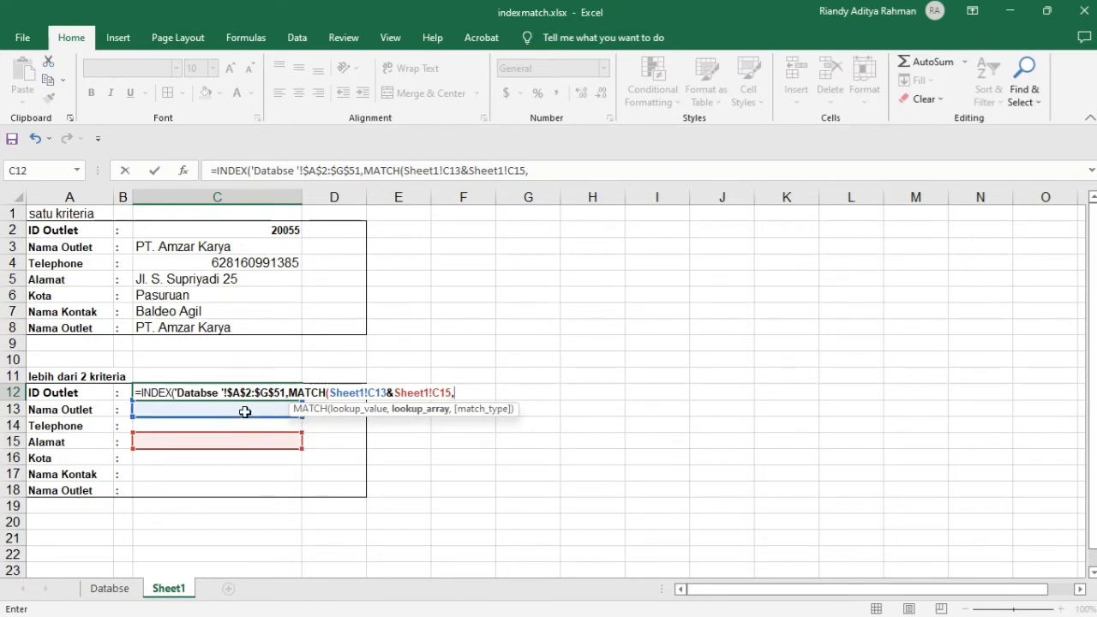
click(110, 590)
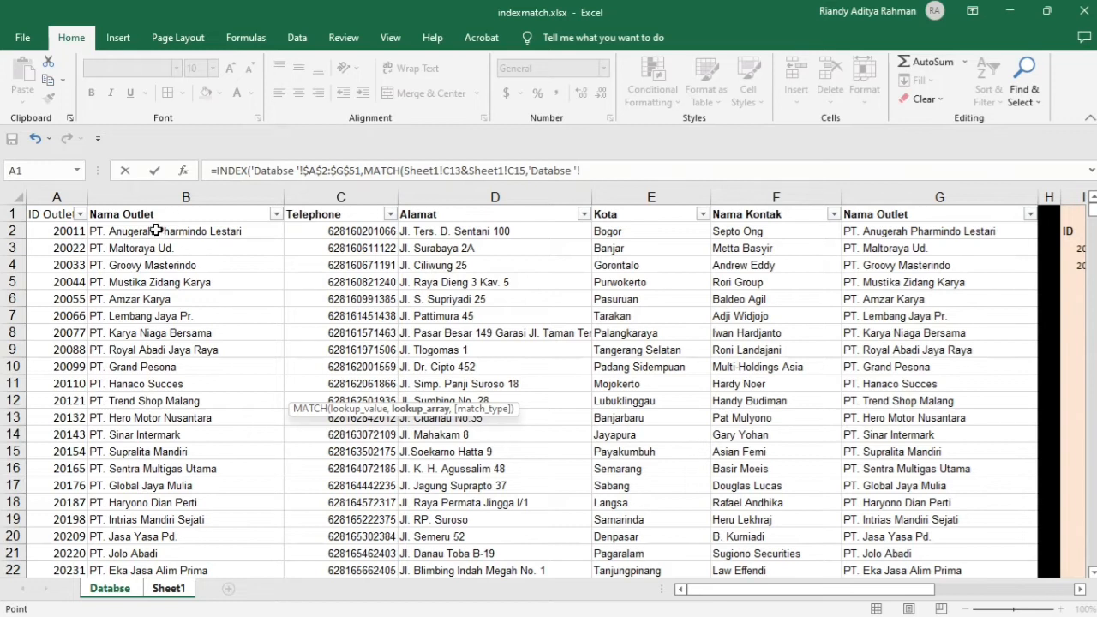
click(166, 591)
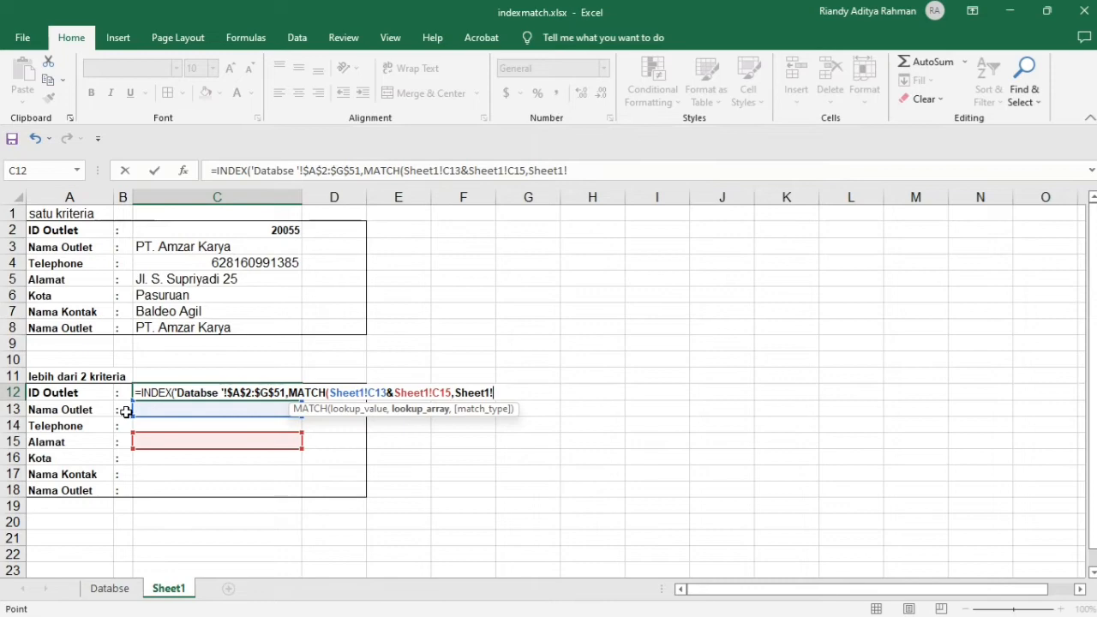
click(103, 589)
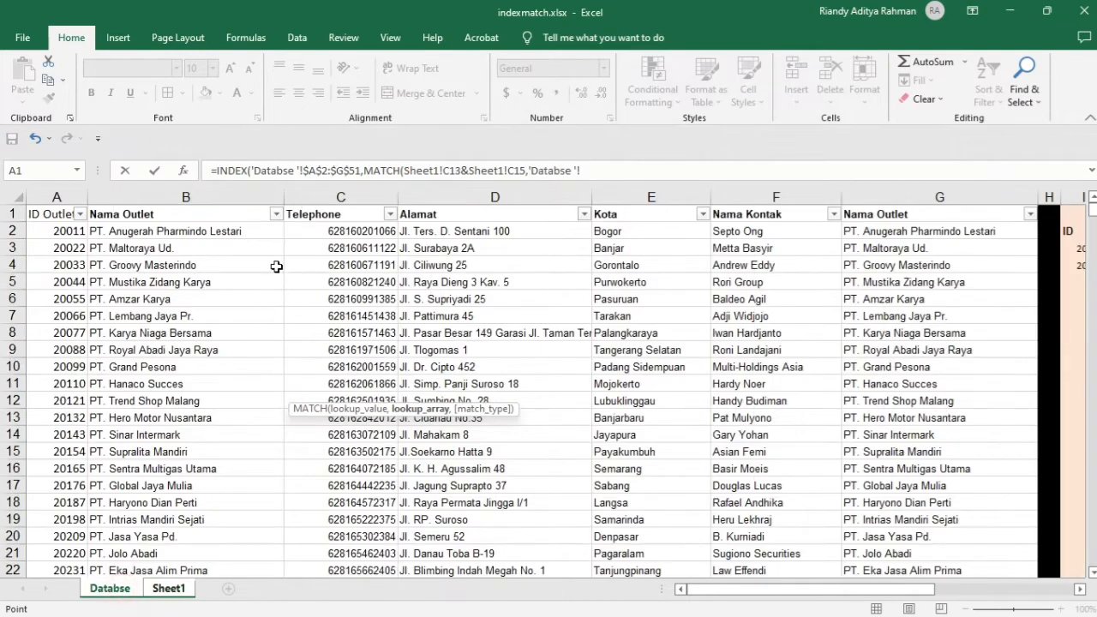
click(154, 232)
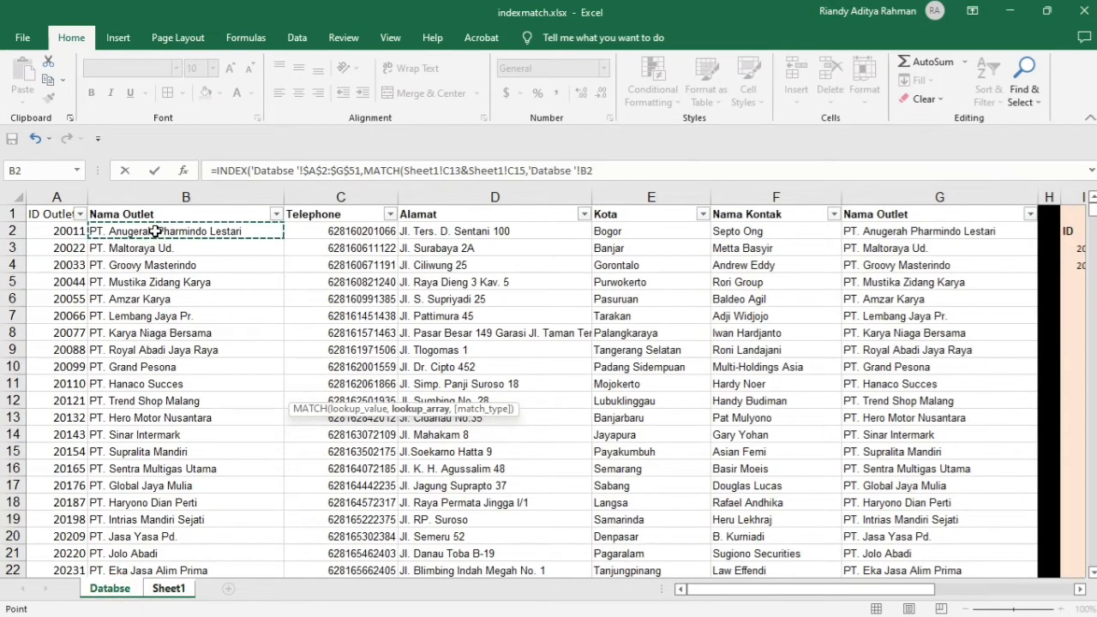
key(ctrl+shift+Down)
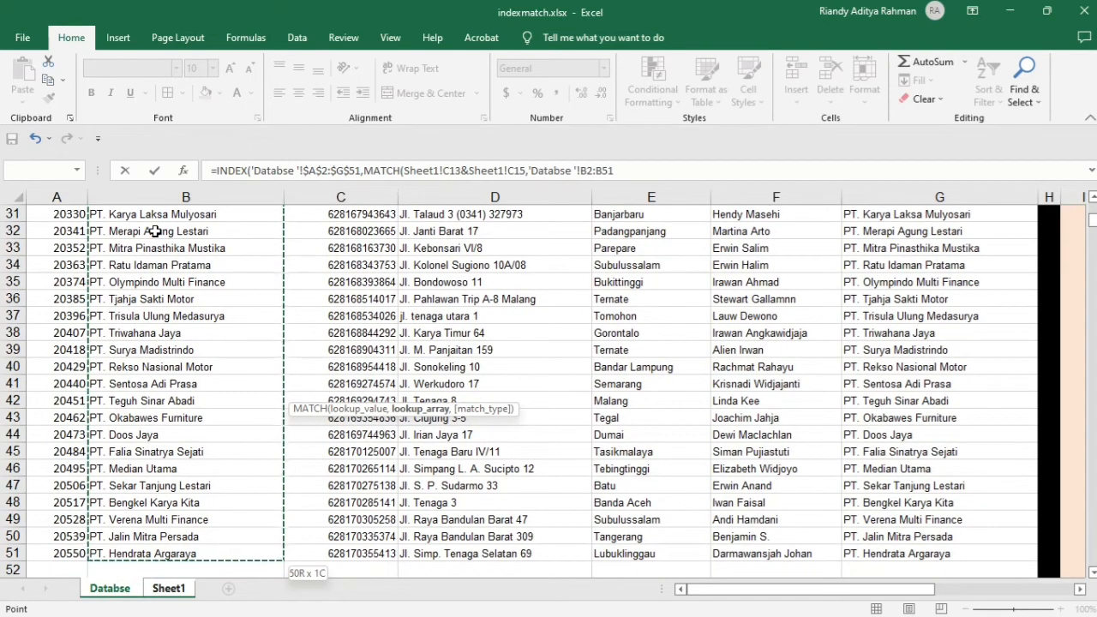
key(F4)
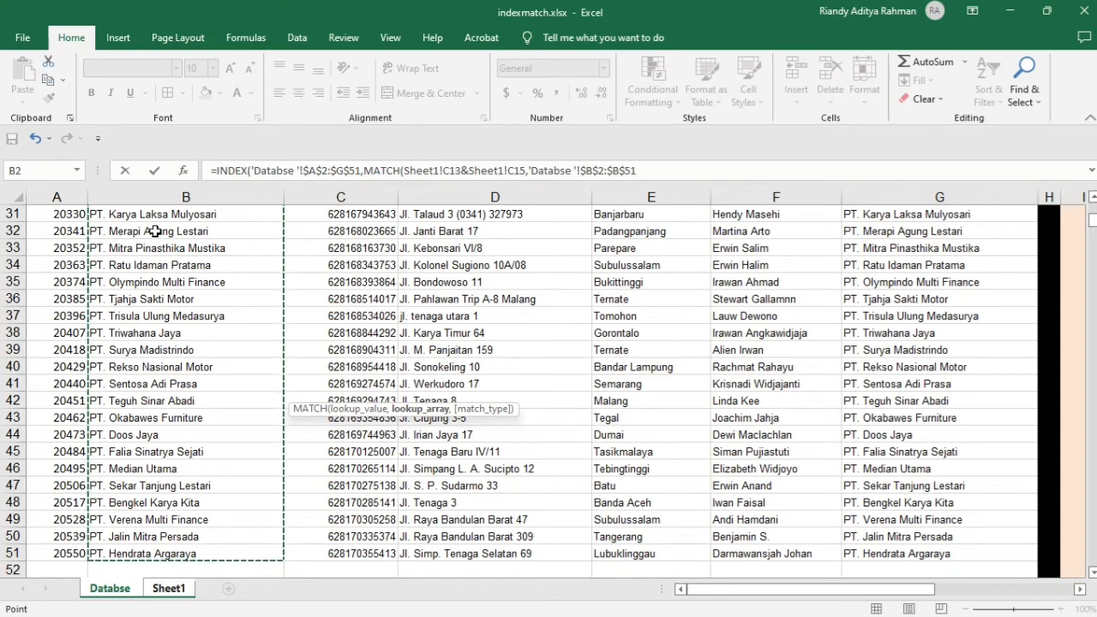
Step: Join the Alamat data on the Databse sheet to the lookup array with &, as the absolute range $D$2:$D$51
text(&)
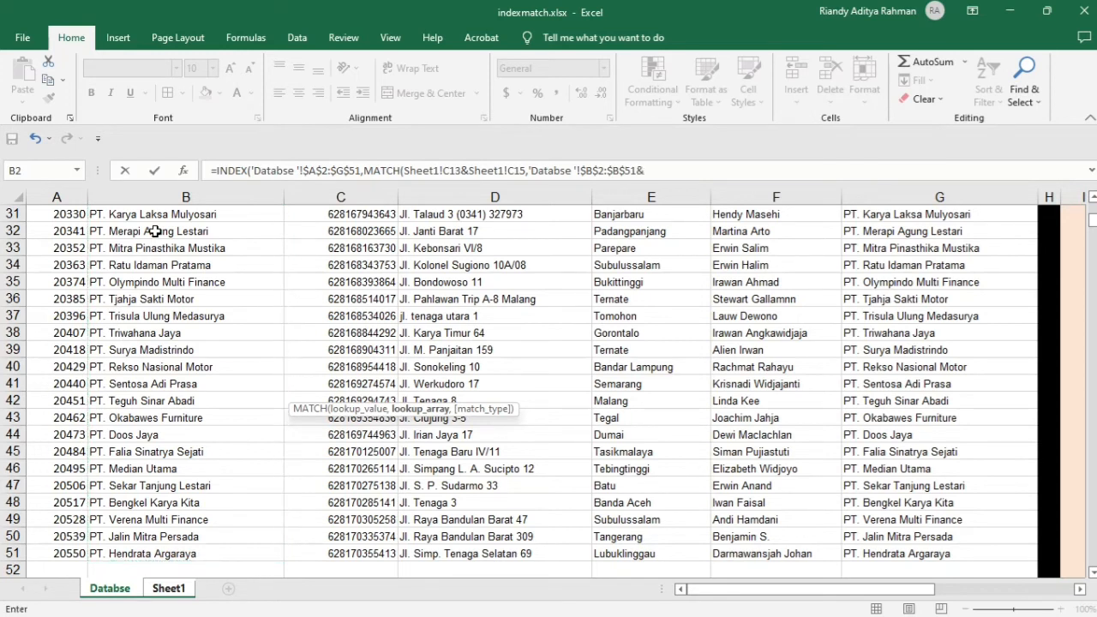
text(,)
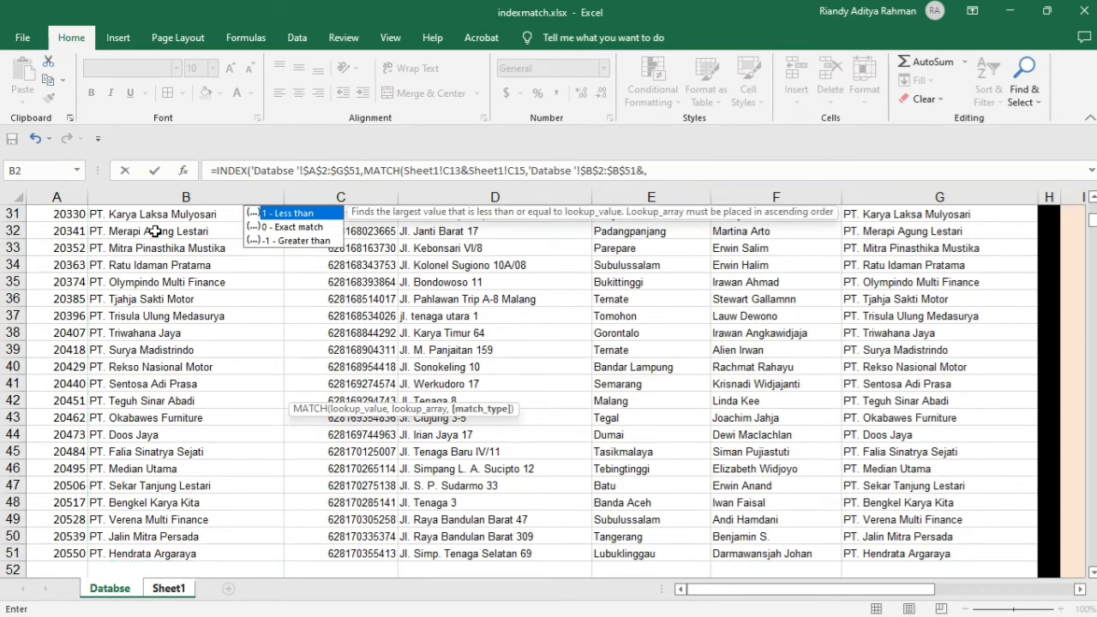
key(BackSpace)
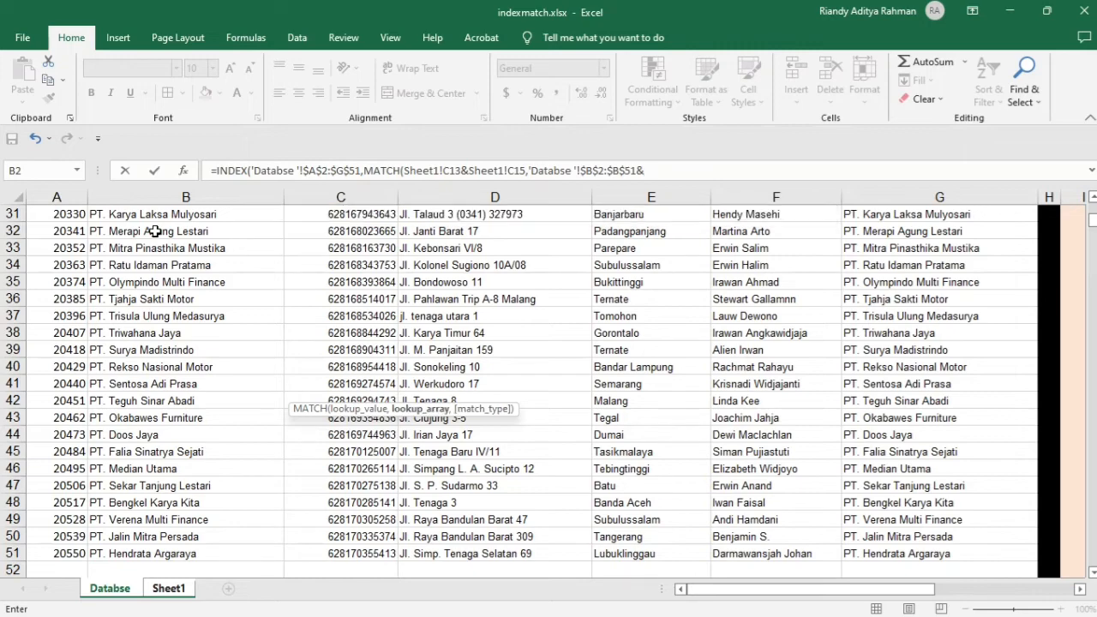
scroll(203, 248, up, 10)
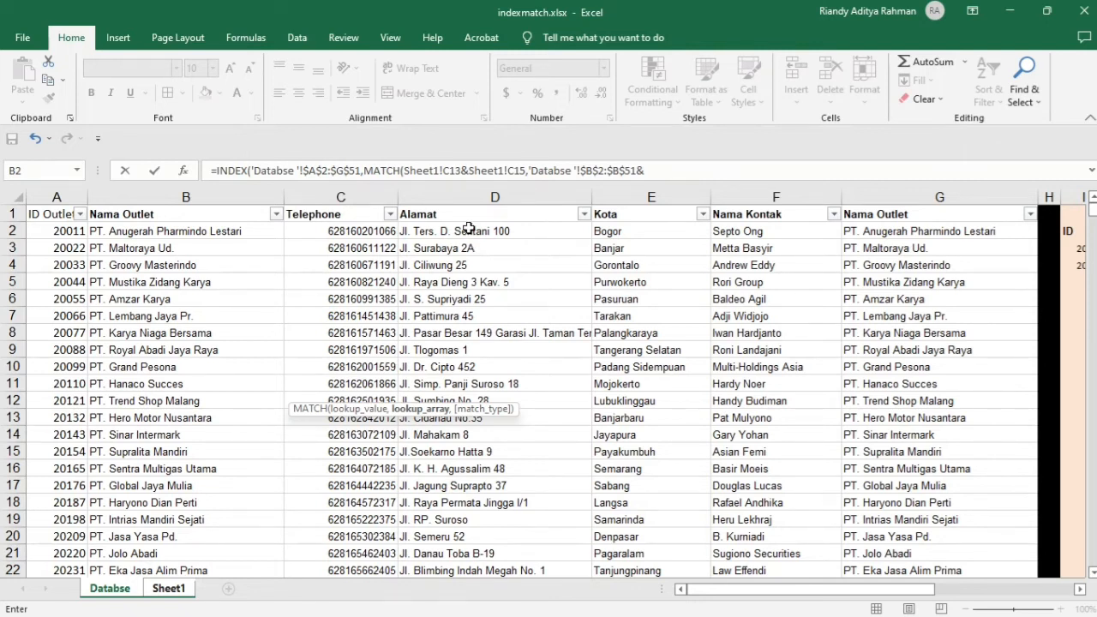
click(480, 219)
click(479, 224)
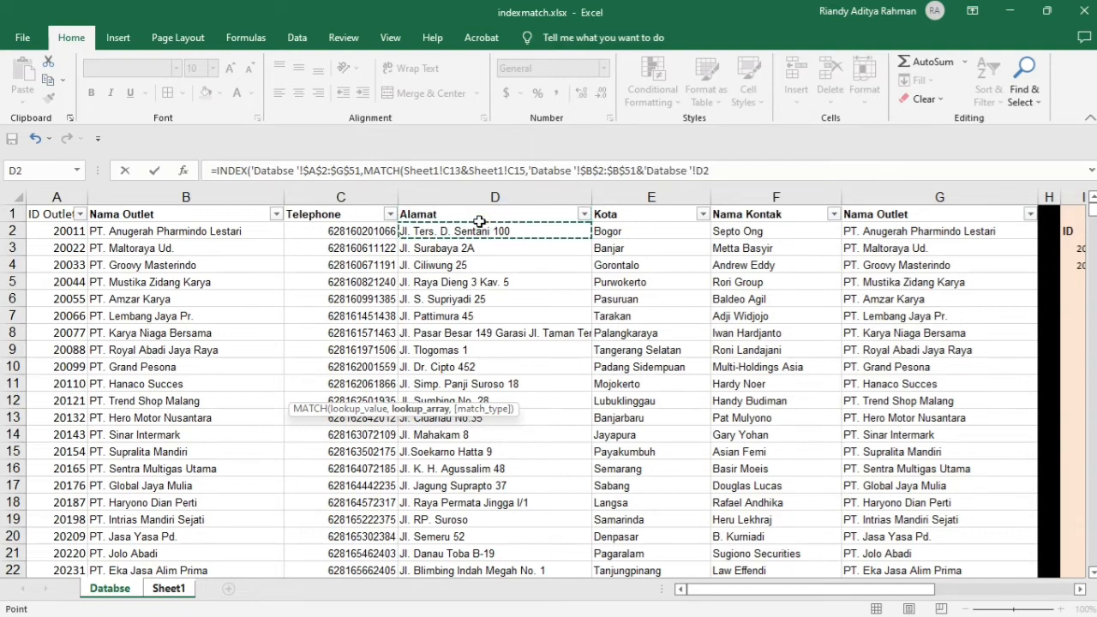
key(shift+Down)
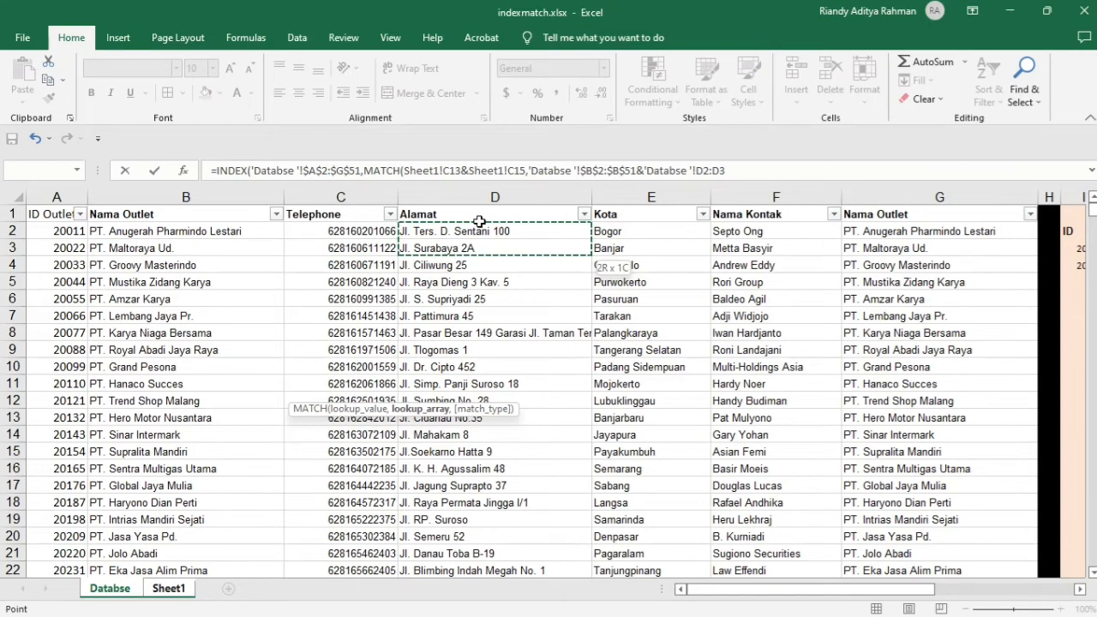
key(ctrl+shift+Down)
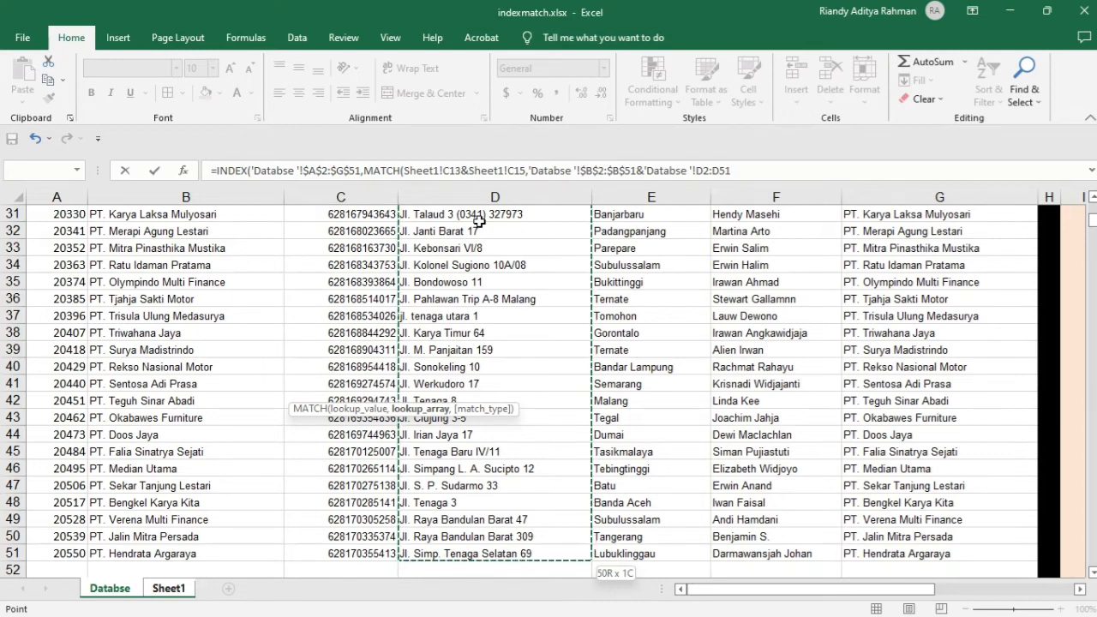
key(F4)
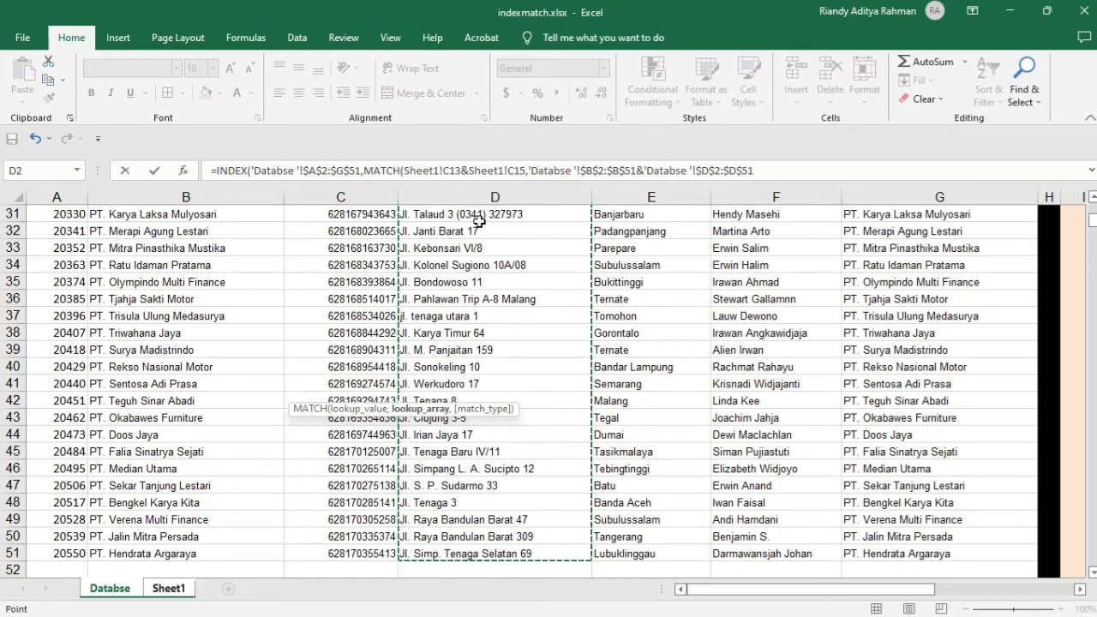
Step: Set the MATCH type to 0 for an exact match and continue editing at the end of the formula
text(,)
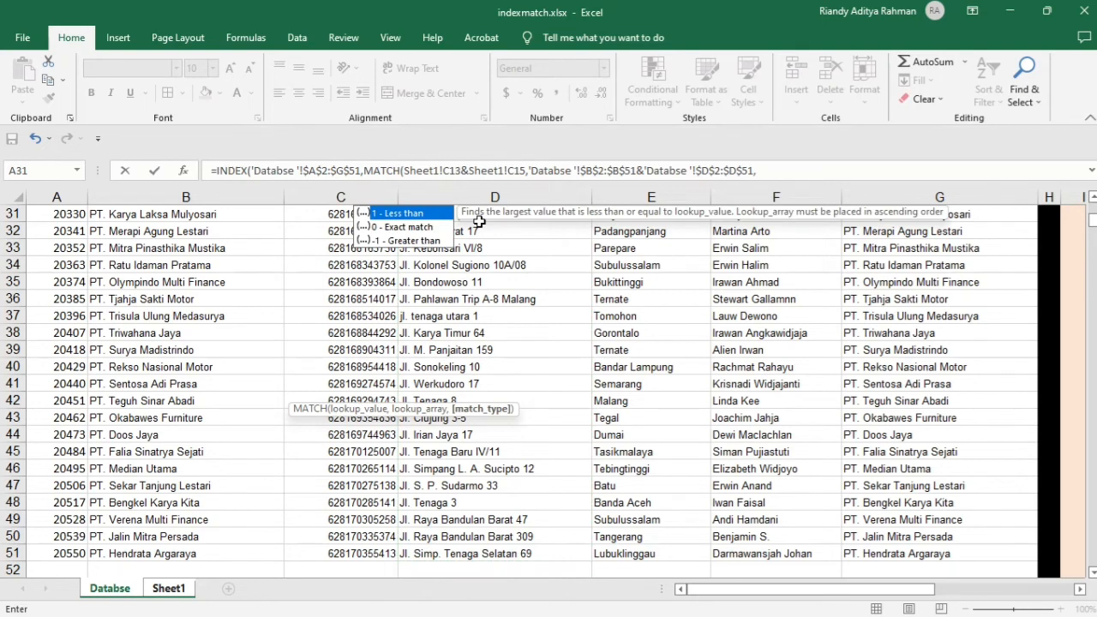
double_click(401, 228)
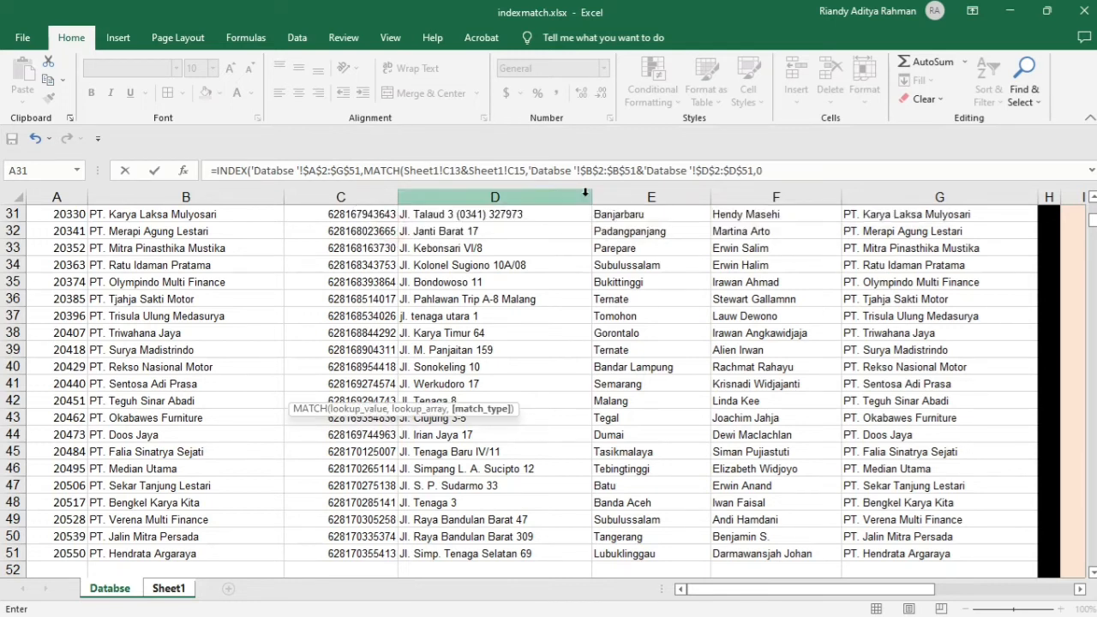
click(784, 174)
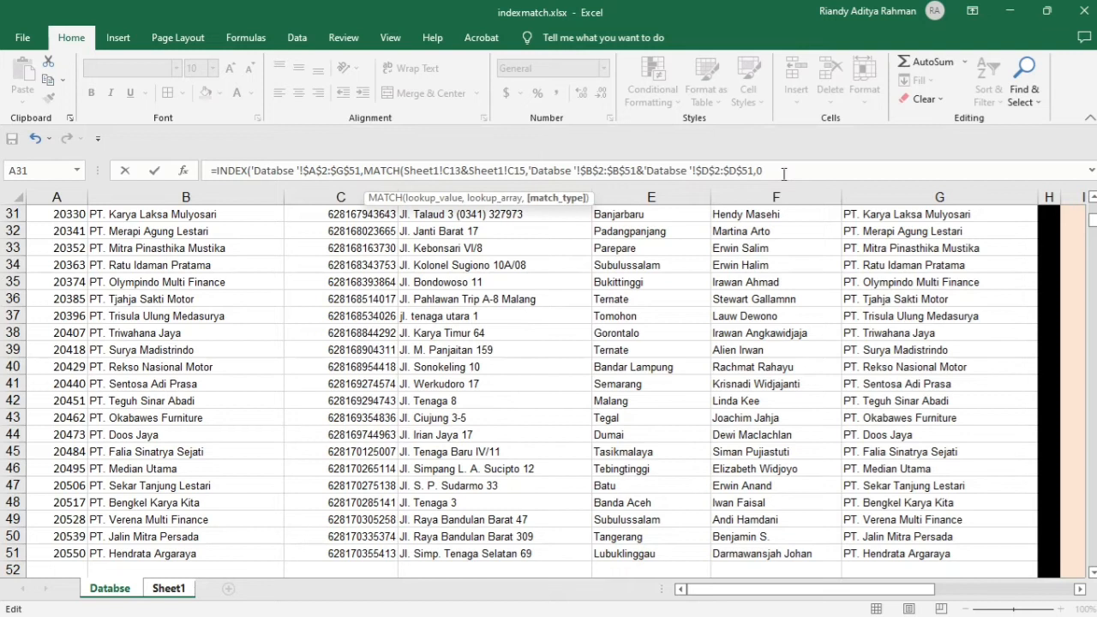
Step: Close the MATCH function, set the INDEX column number to 1, and enter the formula in C12, accepting the proposed correction
text())
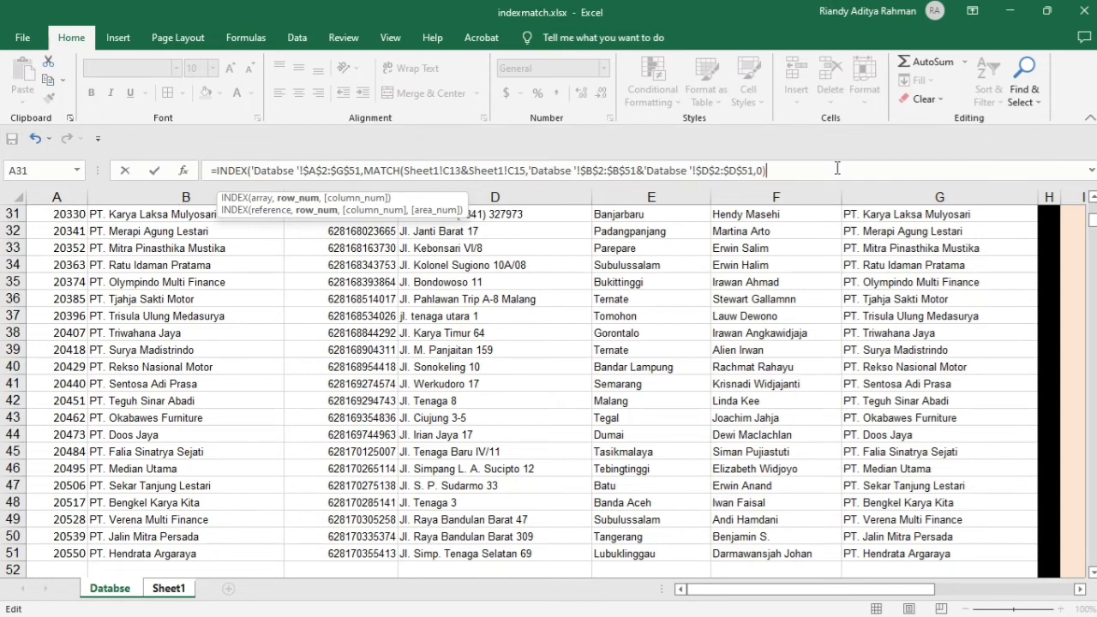
text(1)
key(BackSpace)
text(,)
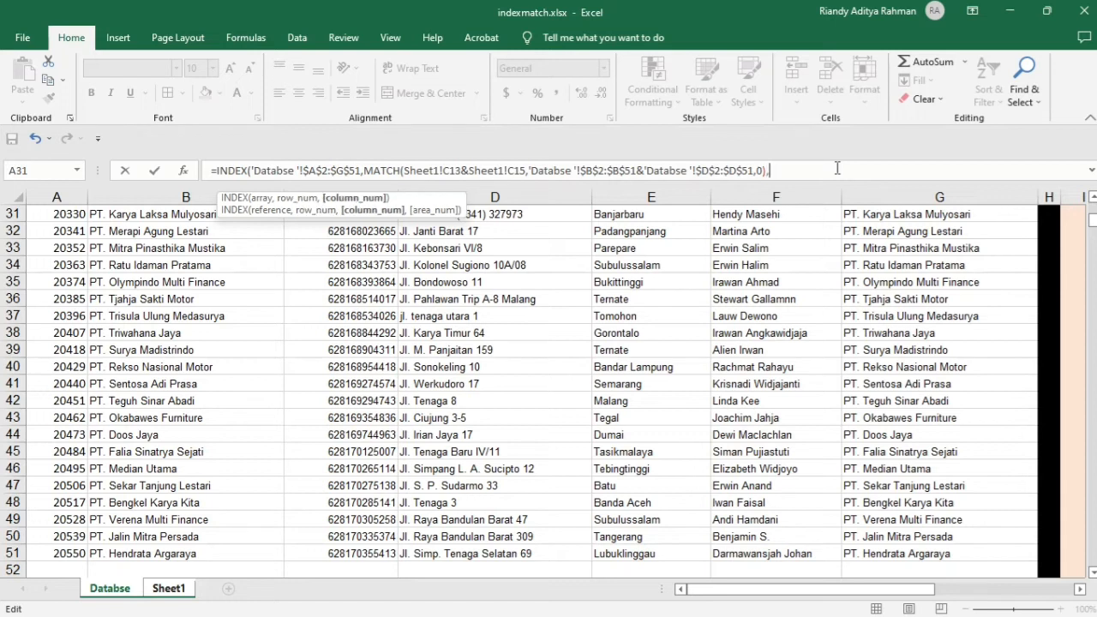
text(1)
key(Return)
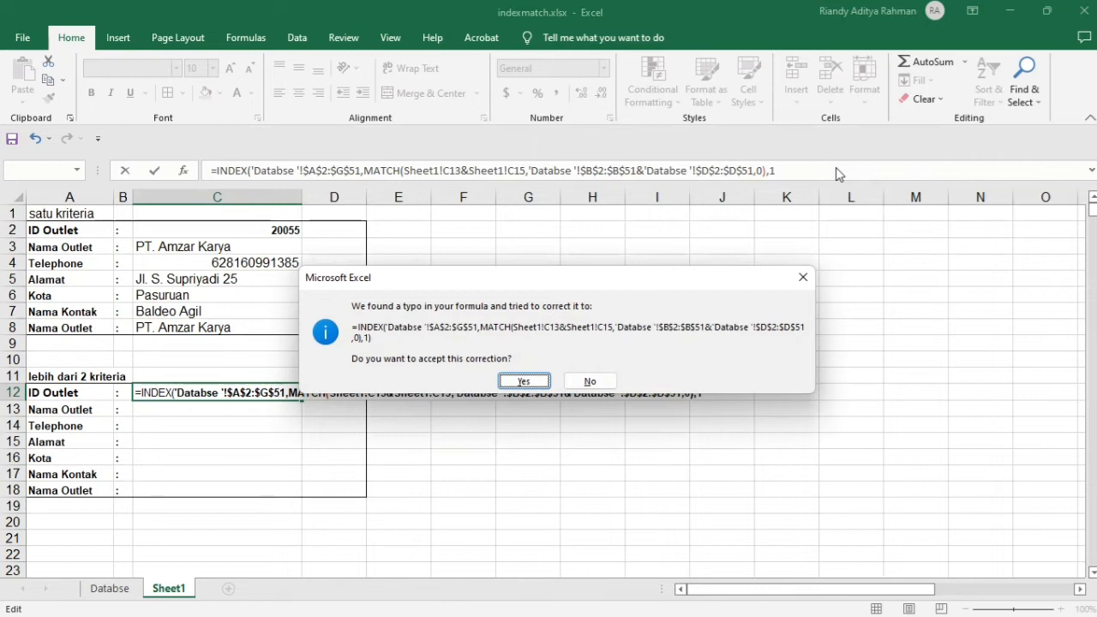
key(Return)
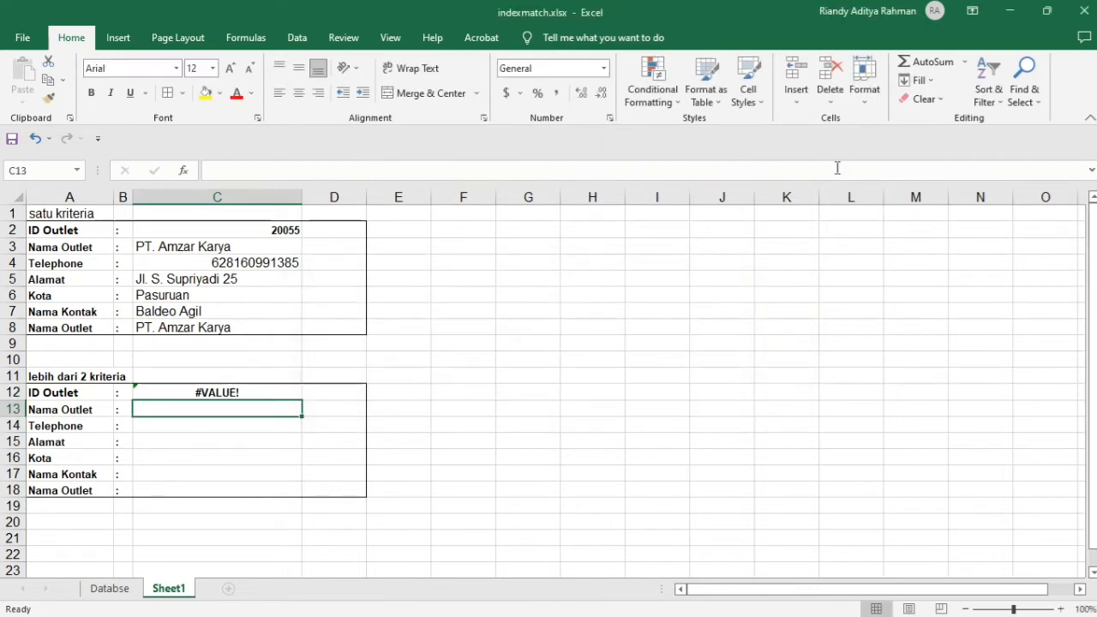
Step: Try entering the C12 formula as an array formula and re-enter it as an ordinary formula
click(203, 392)
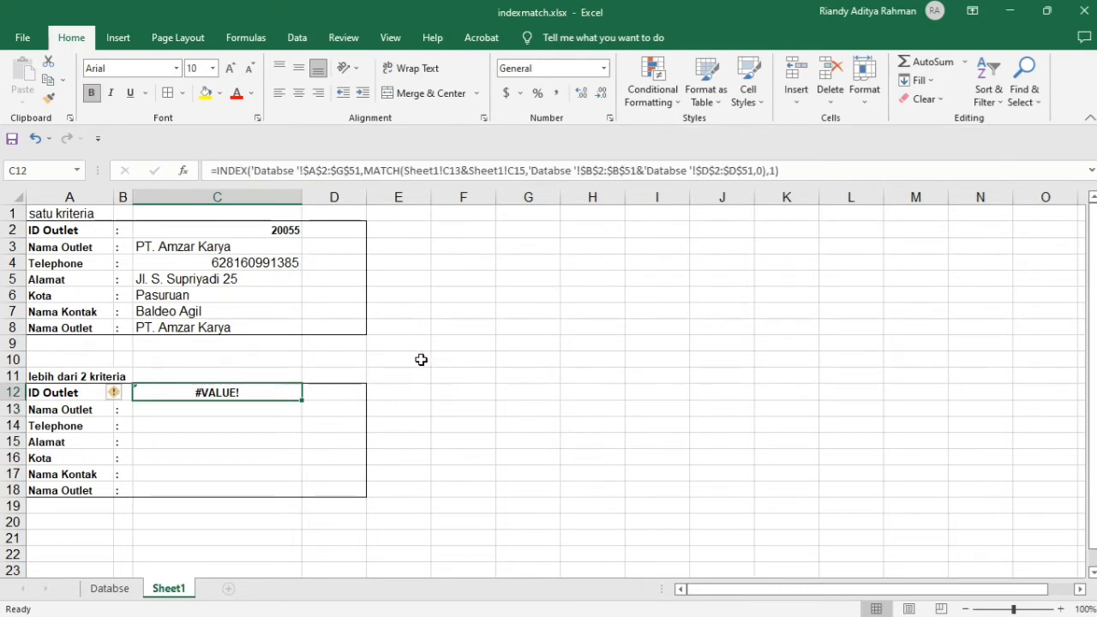
click(774, 171)
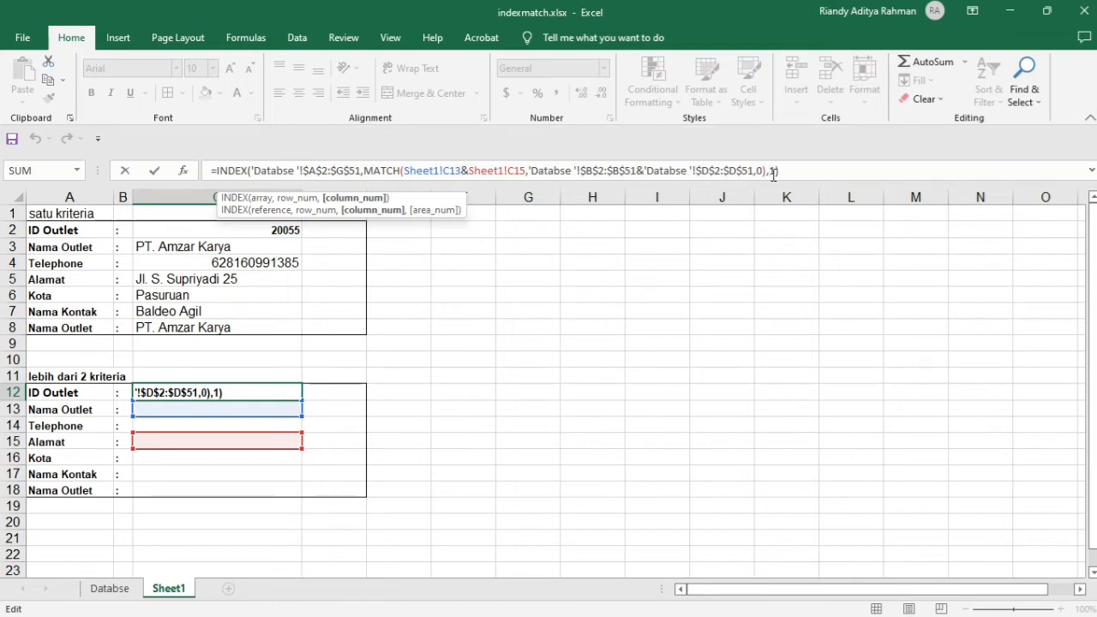
key(ctrl+shift+Return)
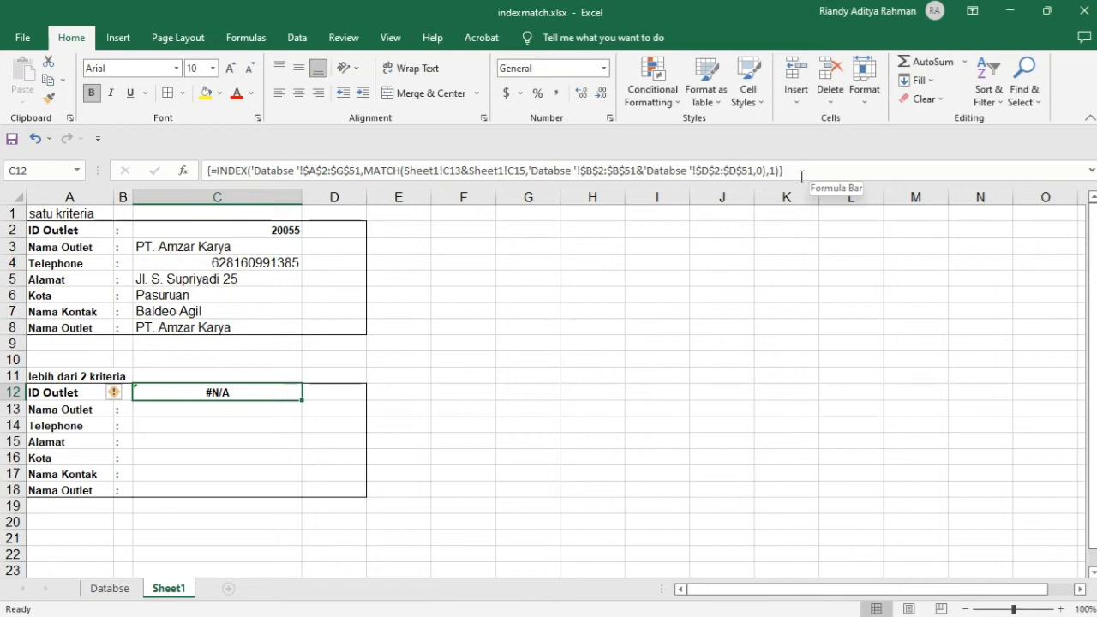
click(611, 171)
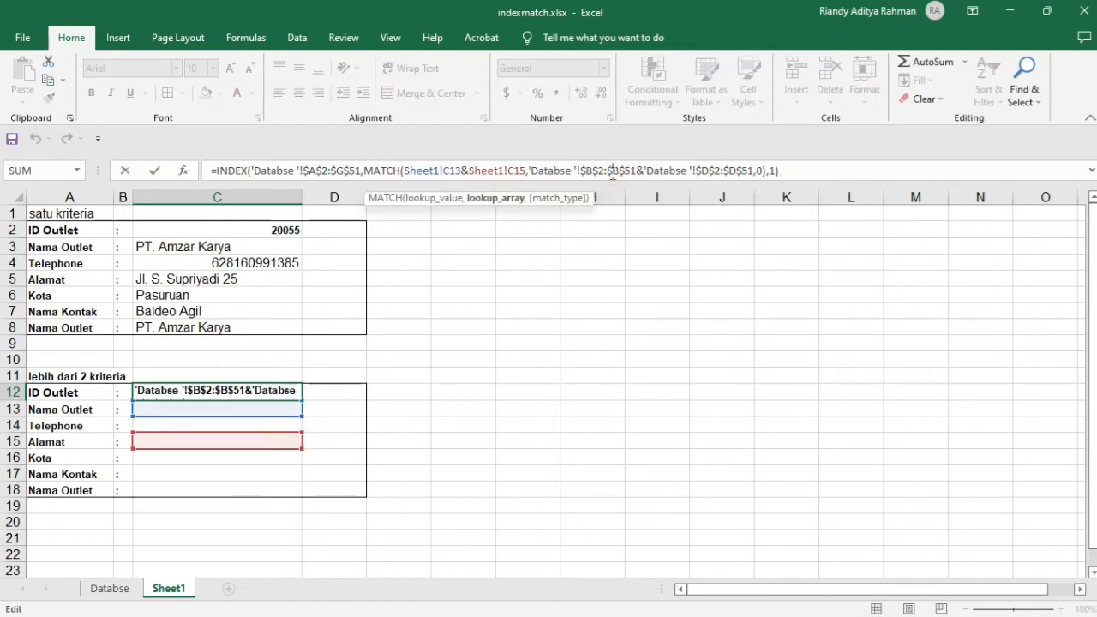
key(Return)
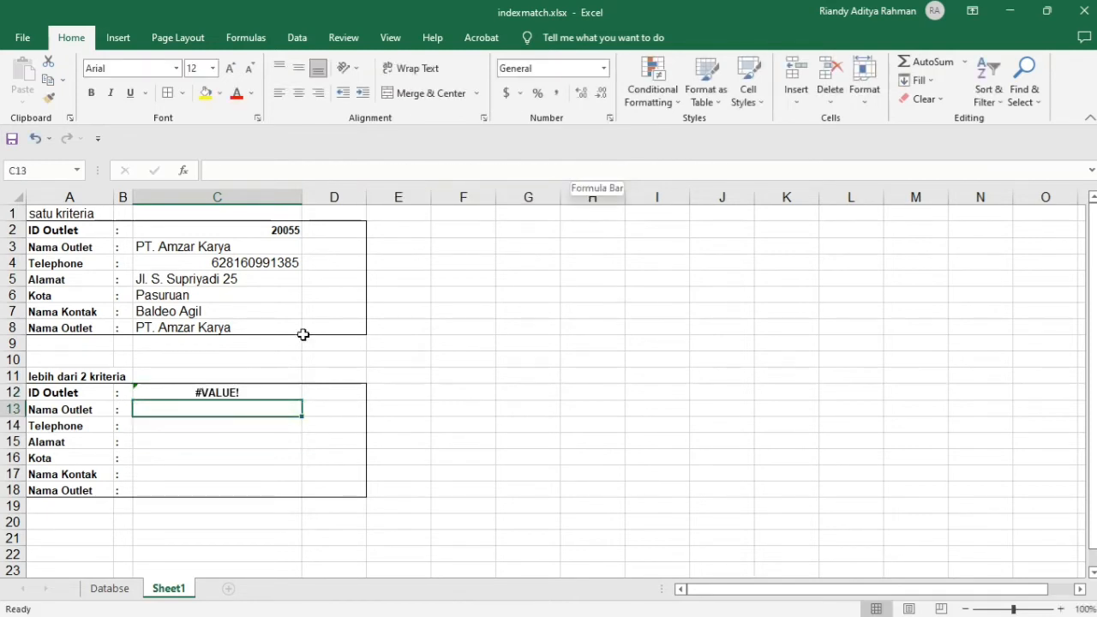
Step: Convert the ID Outlet formula in C12 into an array formula
click(215, 393)
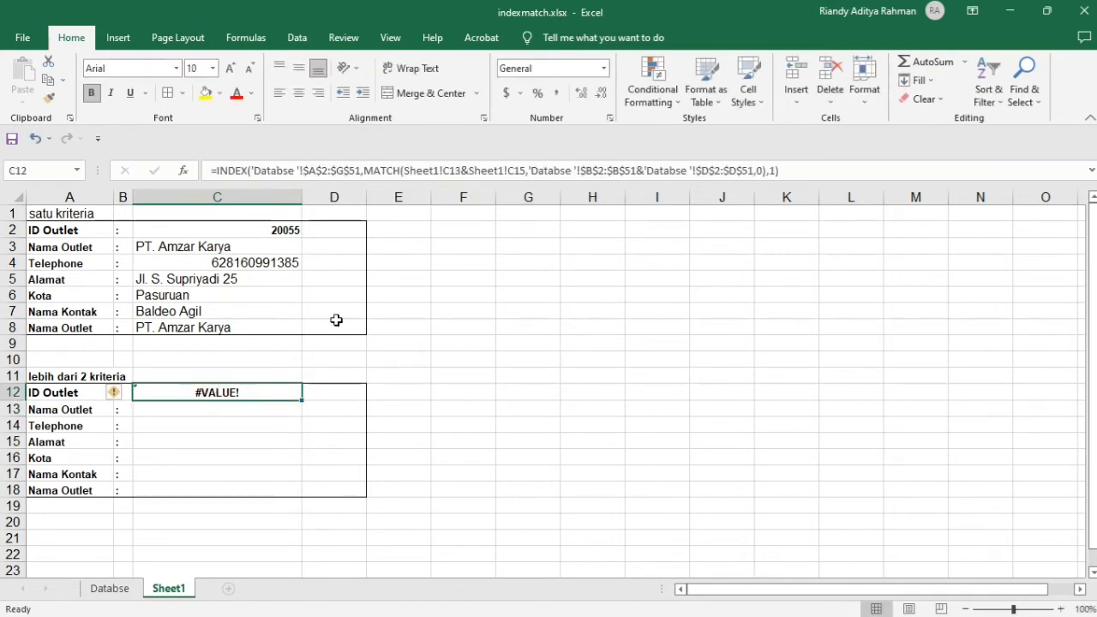
click(776, 171)
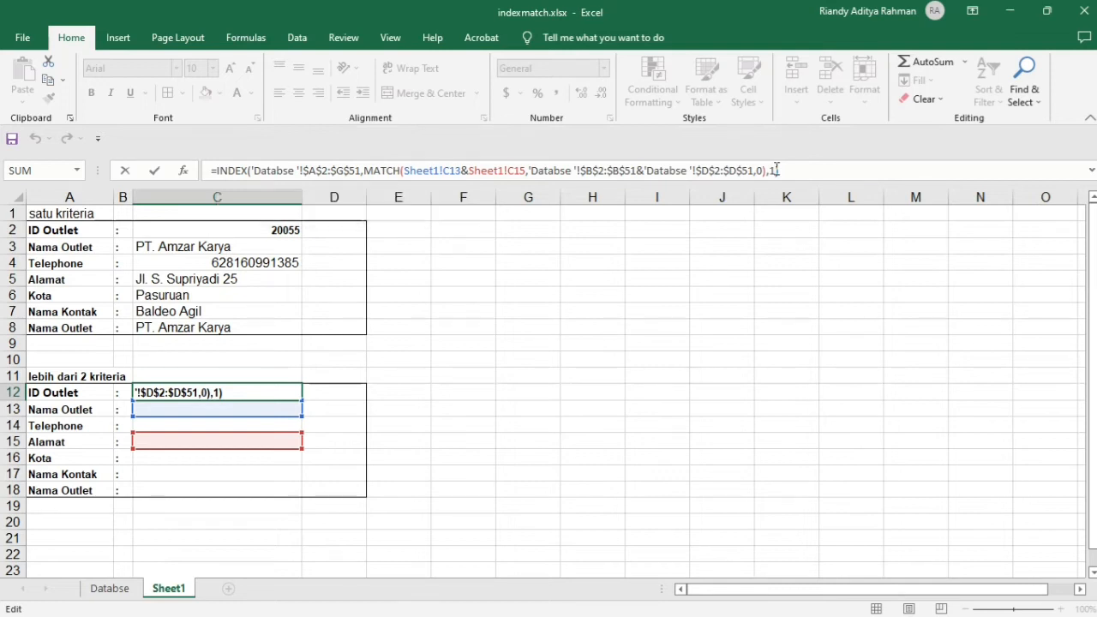
key(ctrl+shift+Return)
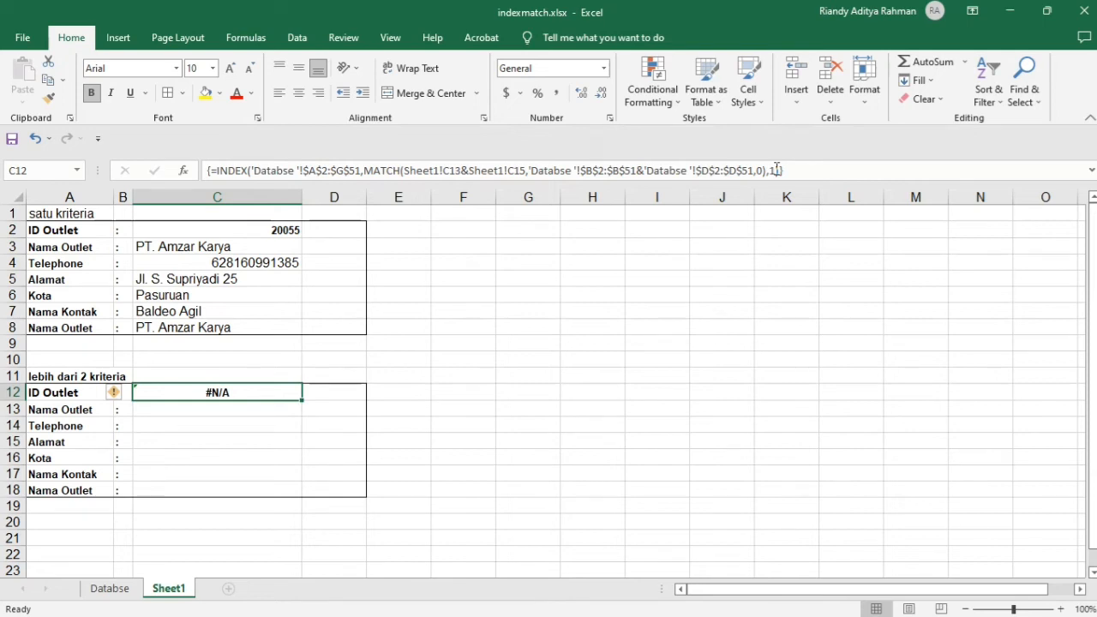
Step: Copy the Nama Outlet result from C3 and paste it as a value into C13
click(211, 411)
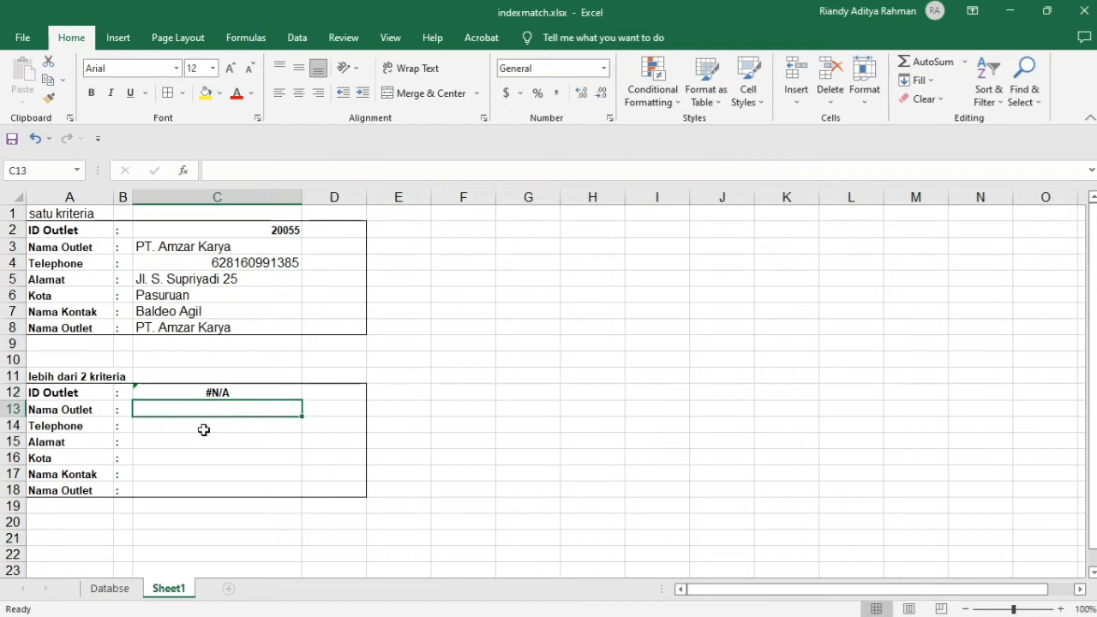
click(164, 248)
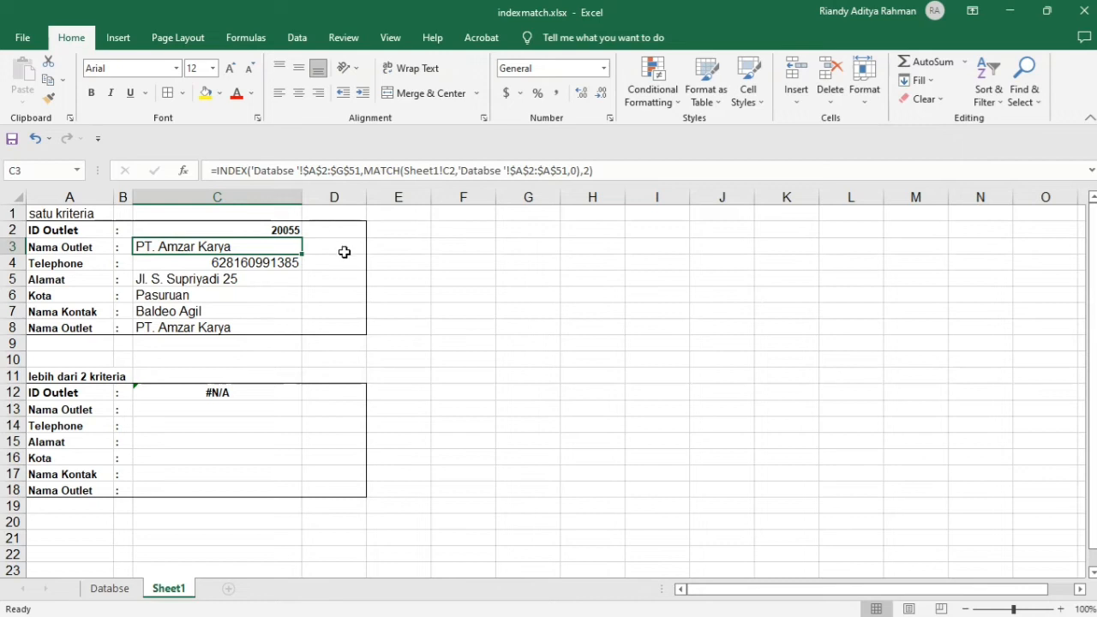
key(ctrl+c)
click(173, 412)
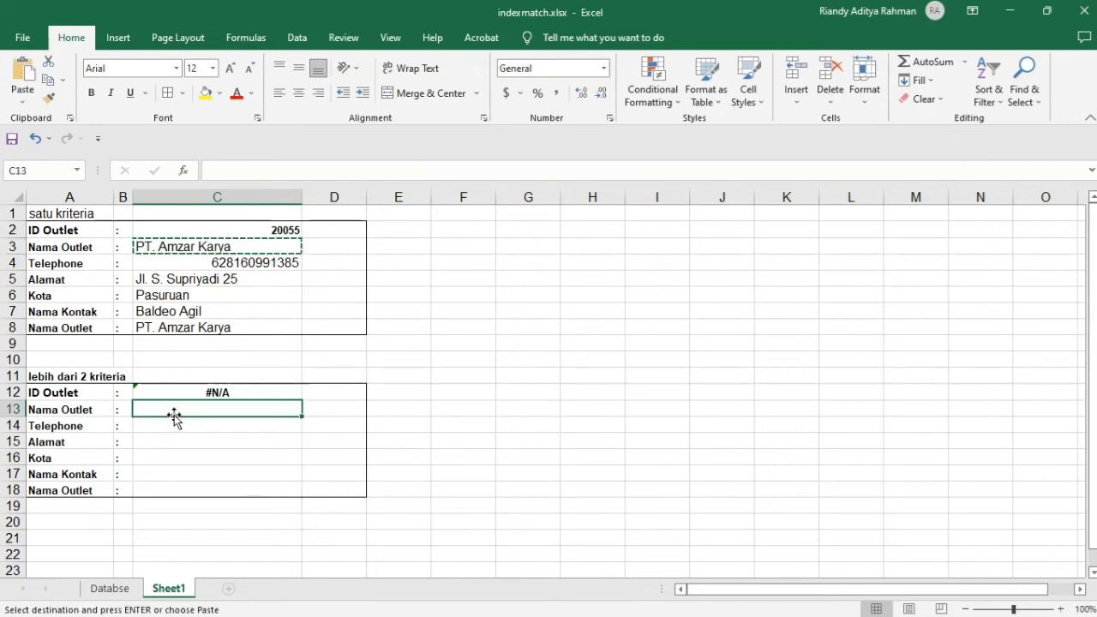
right_click(174, 415)
click(232, 114)
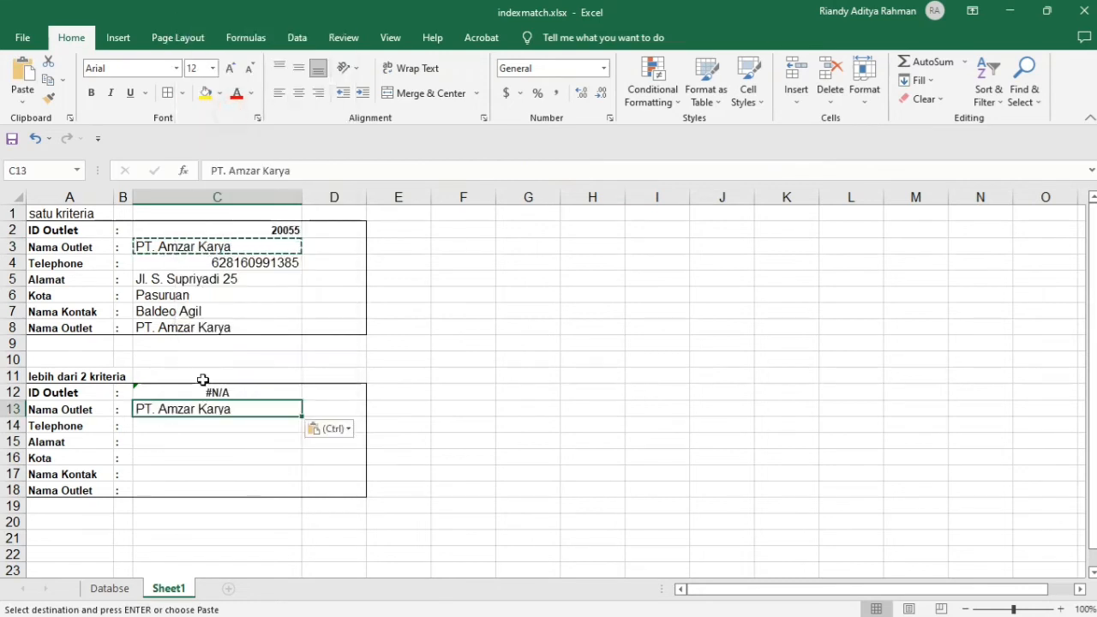
Step: Copy the Alamat result from C5 and paste it as a value into C15
click(176, 280)
key(ctrl+c)
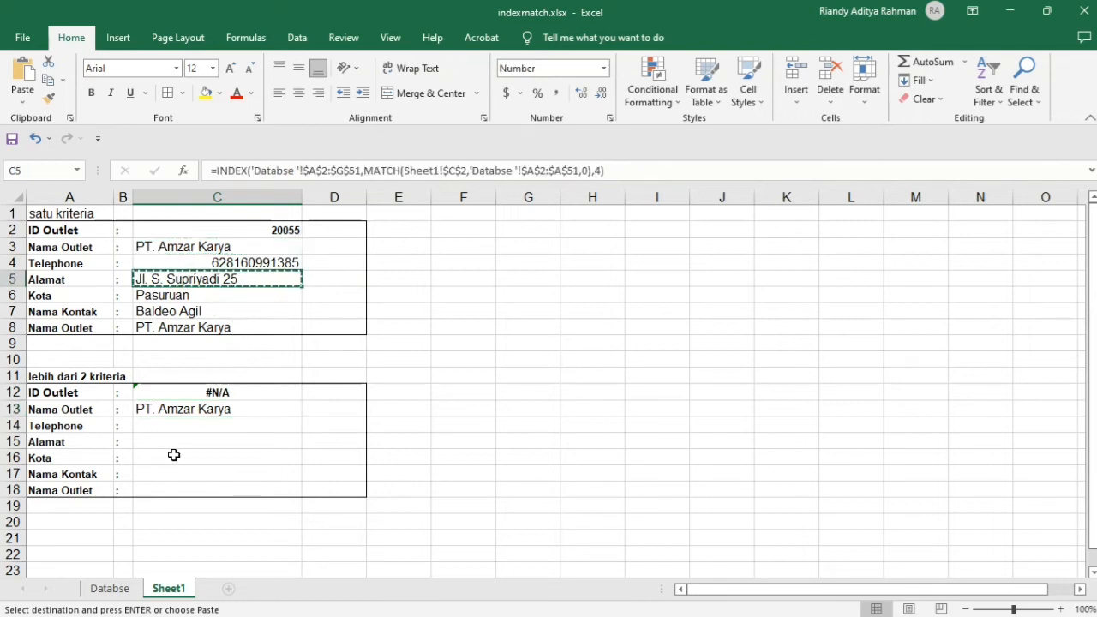
click(146, 443)
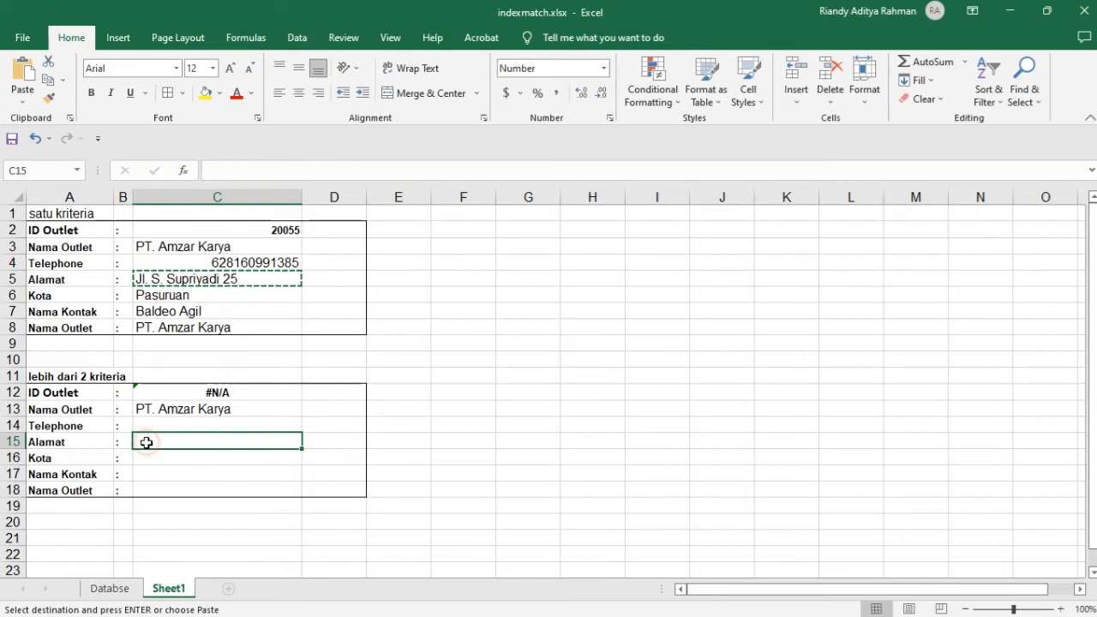
right_click(147, 443)
click(203, 151)
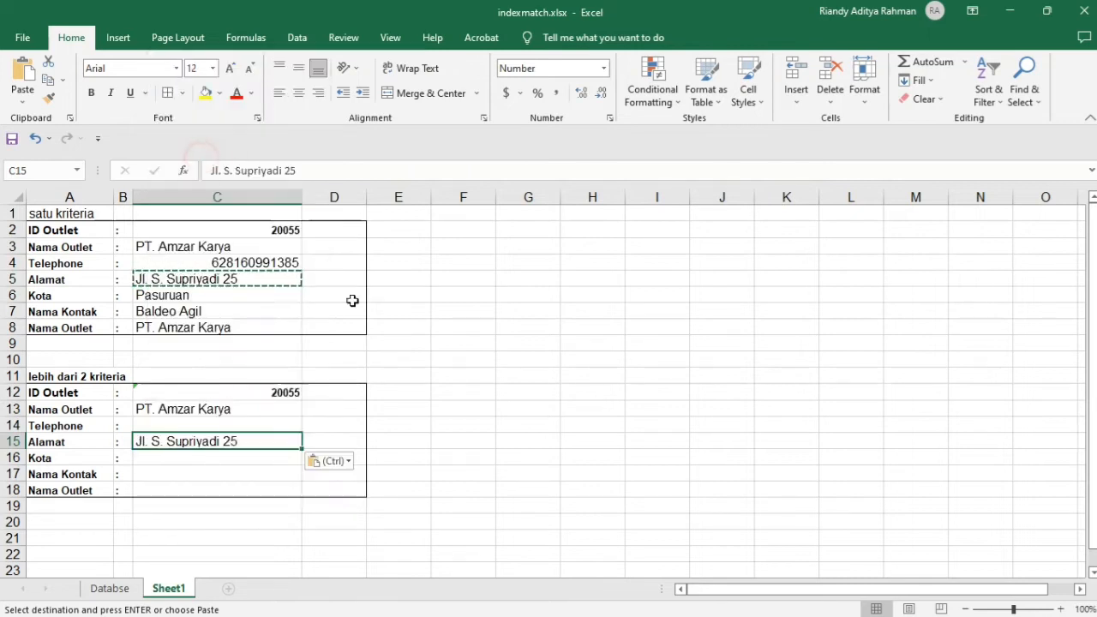
Step: Check the array formula in C12 against its two criteria cells, Nama Outlet in C13 and Alamat in C15
click(201, 408)
click(210, 446)
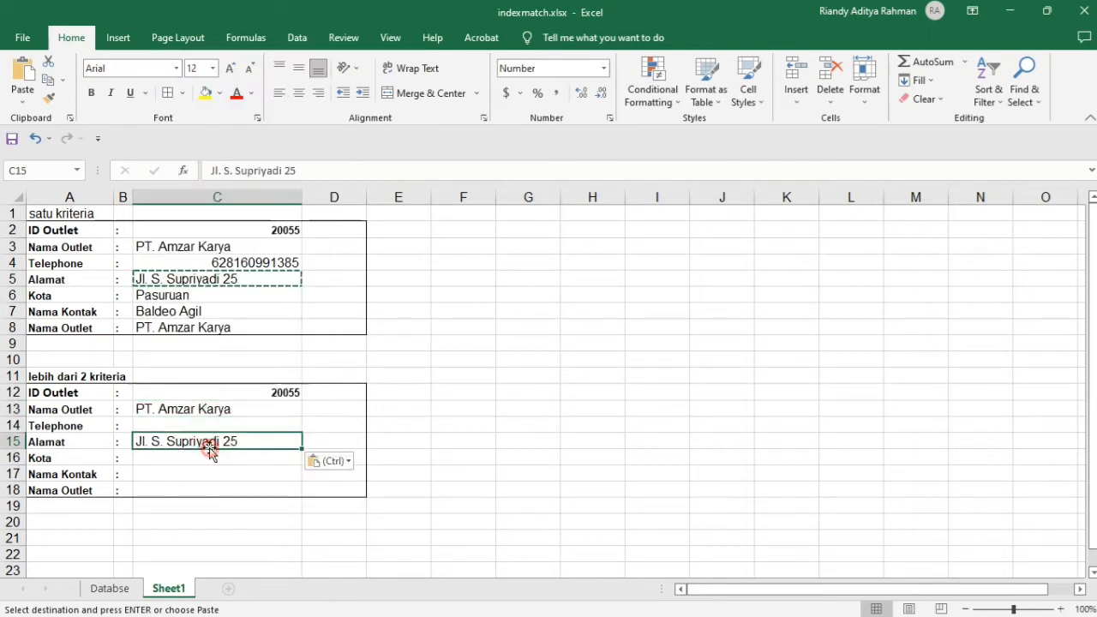
click(255, 392)
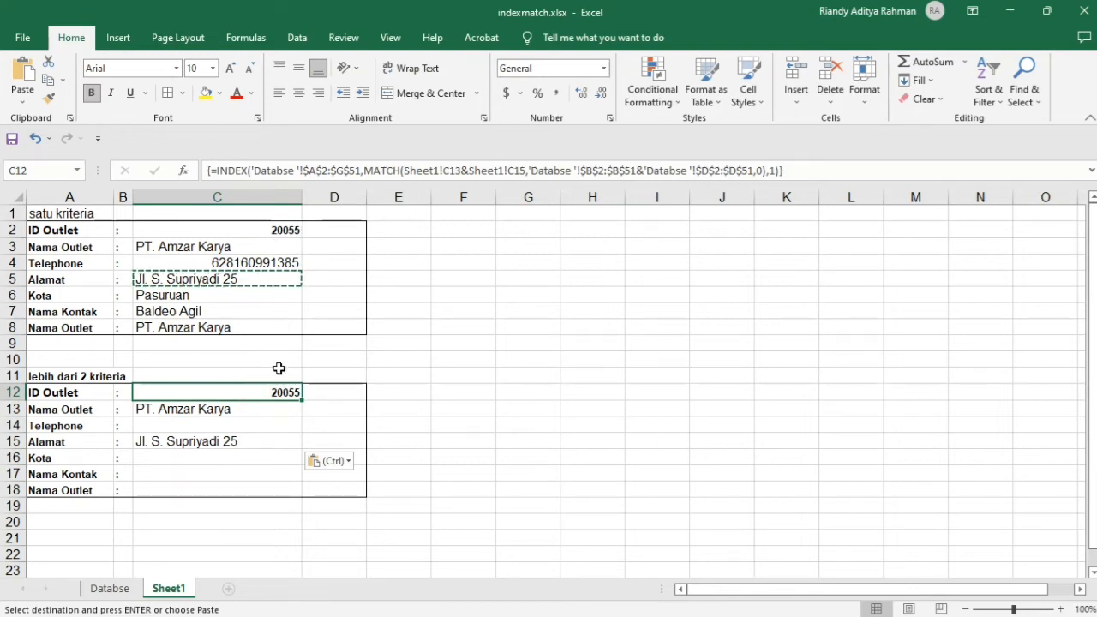
click(199, 413)
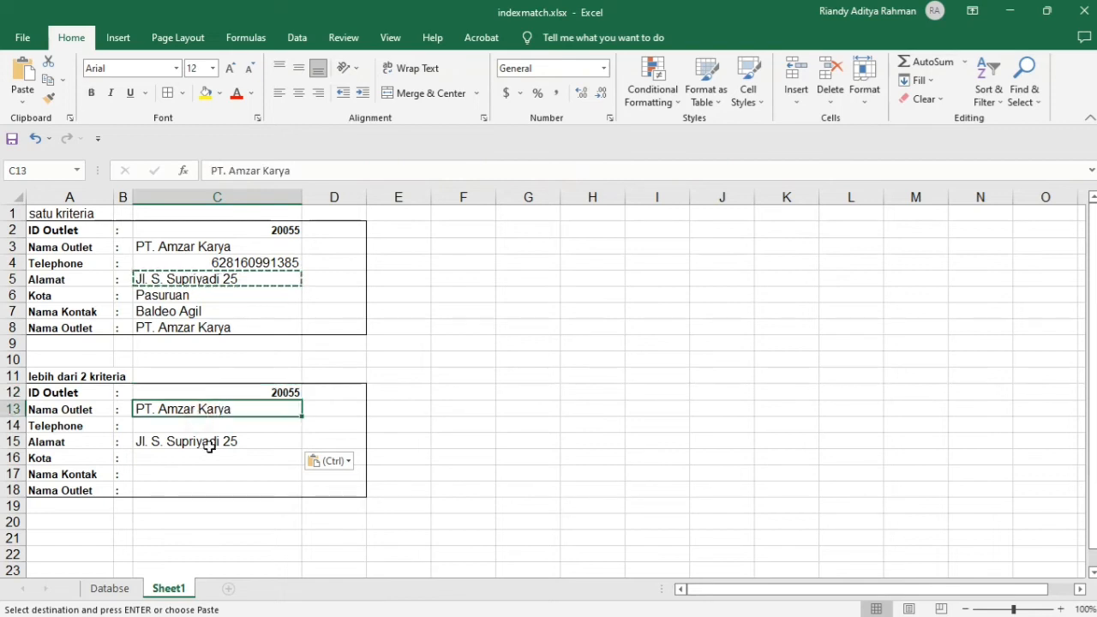
click(240, 393)
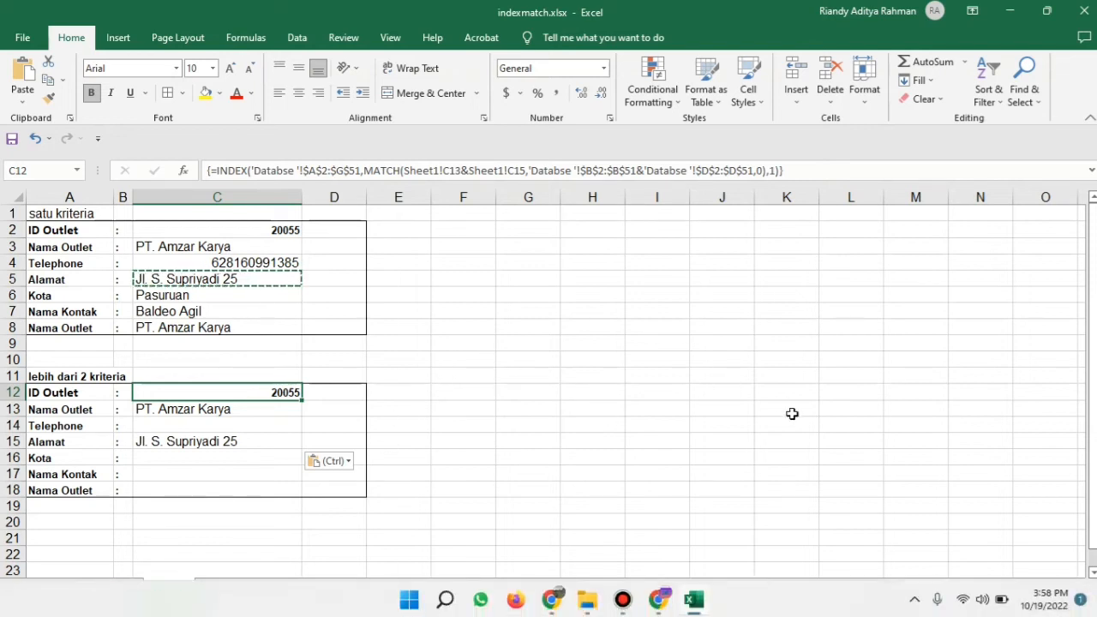
click(441, 409)
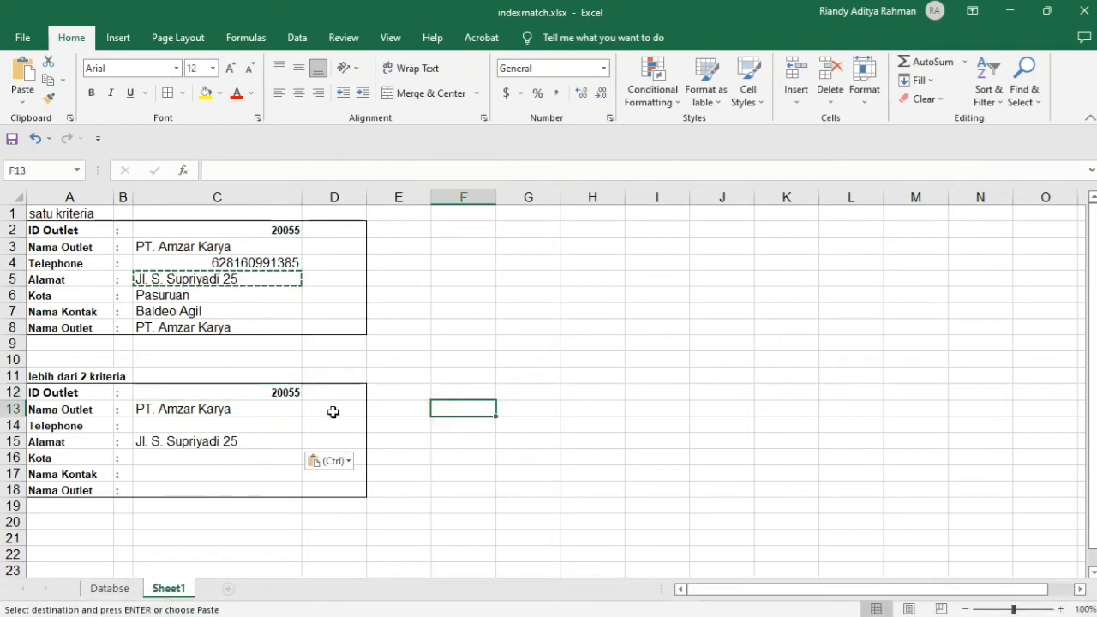
click(420, 394)
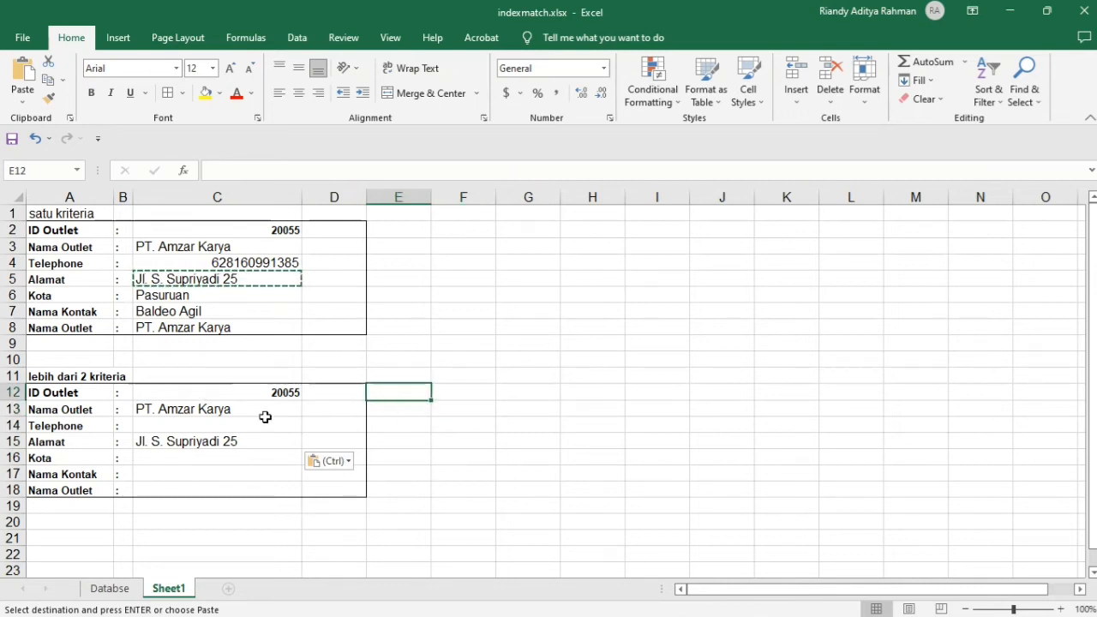
Step: Start a new formula in C12 in place of the existing array formula
click(221, 397)
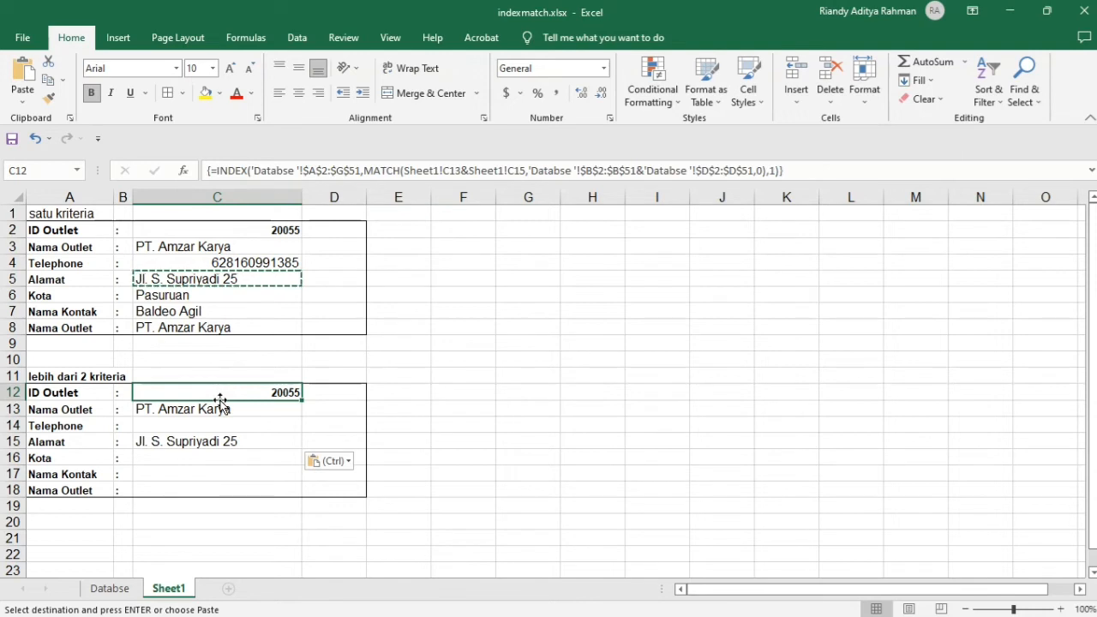
text(=)
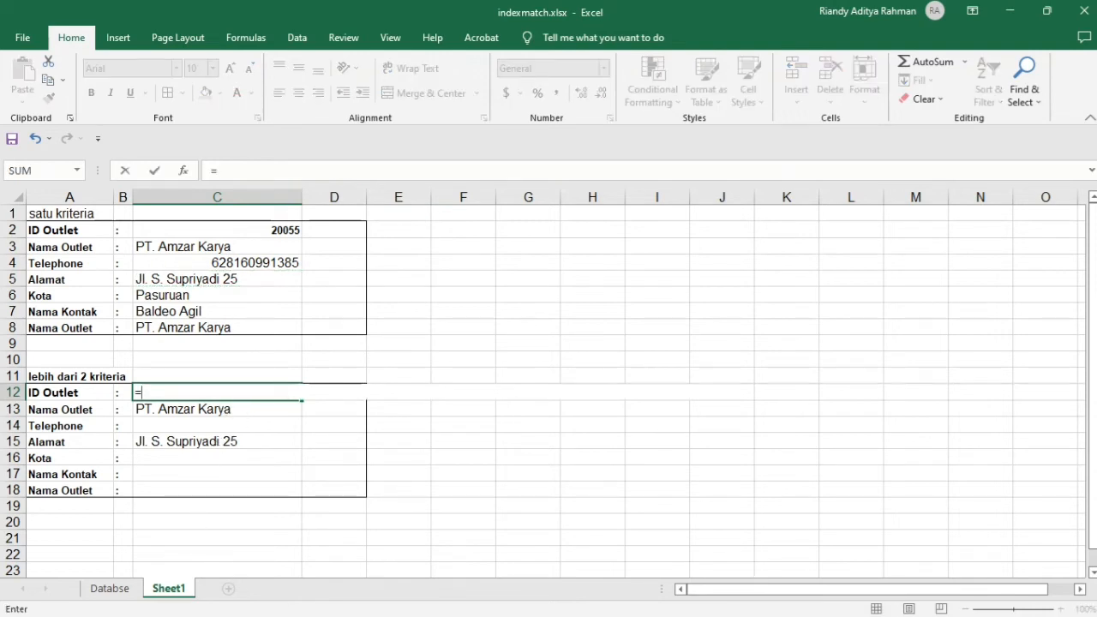
click(110, 588)
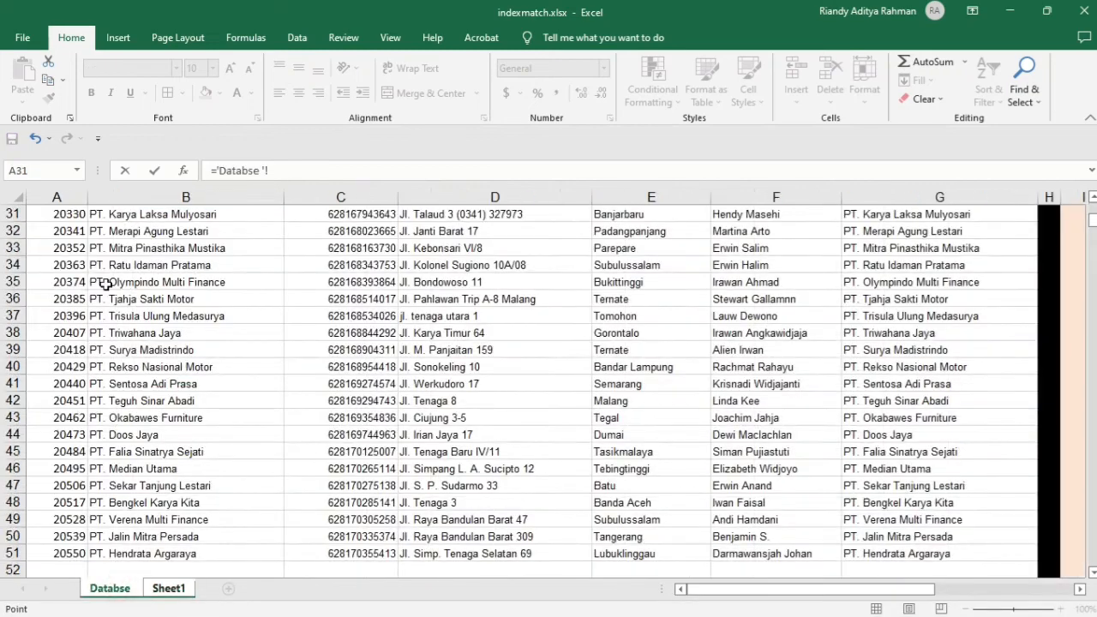
click(43, 233)
key(ctrl+Up)
key(Down)
key(ctrl+shift+Right)
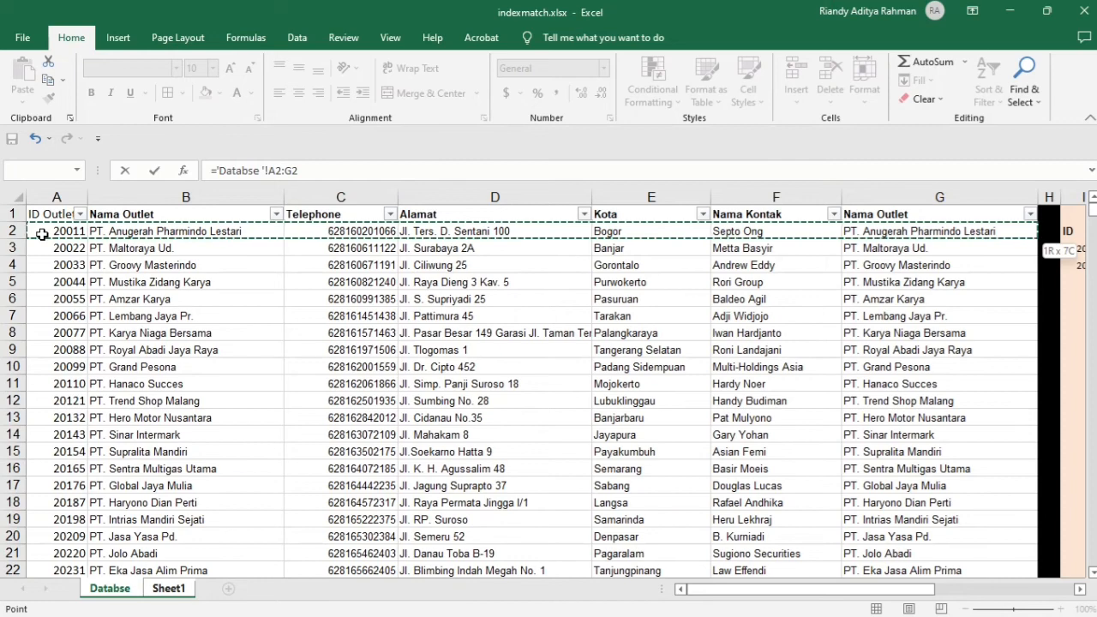
key(ctrl+shift+Down)
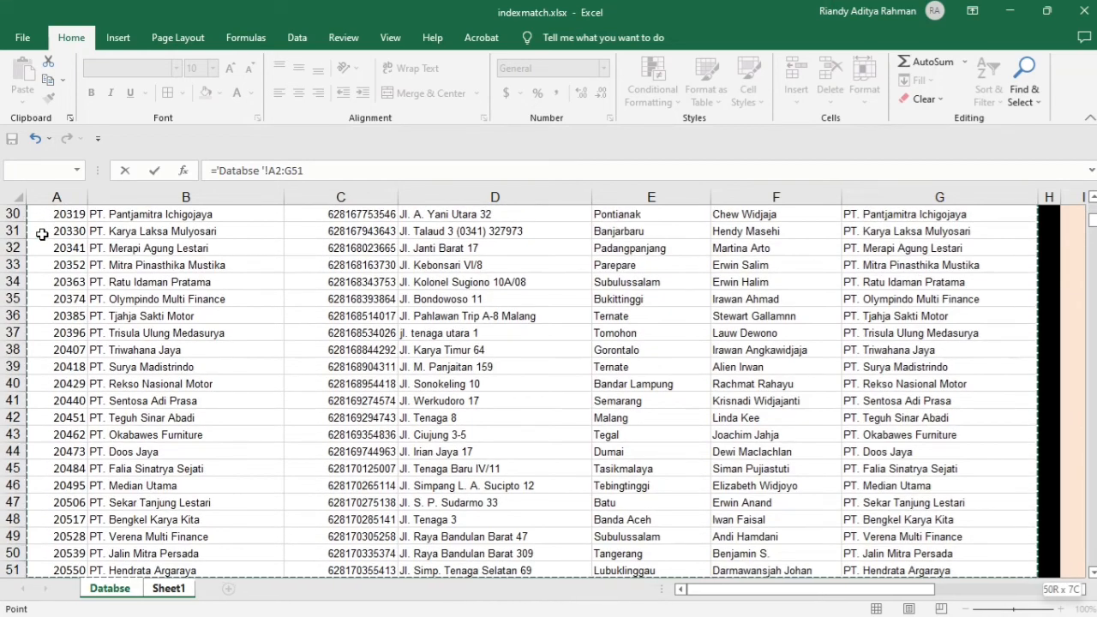
key(F4)
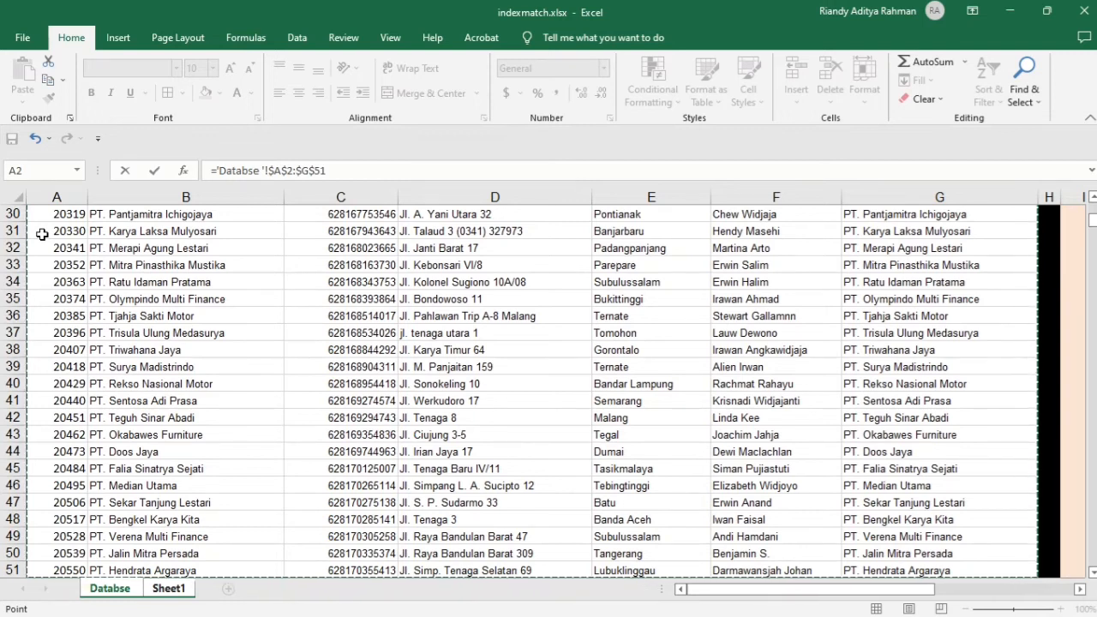
text(,)
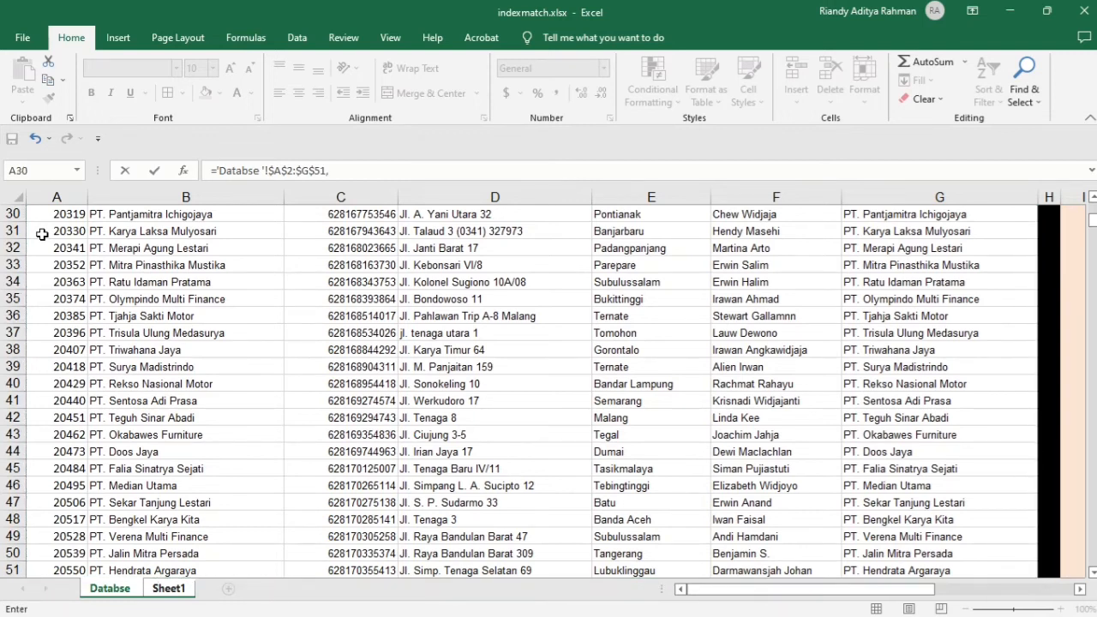
text(m)
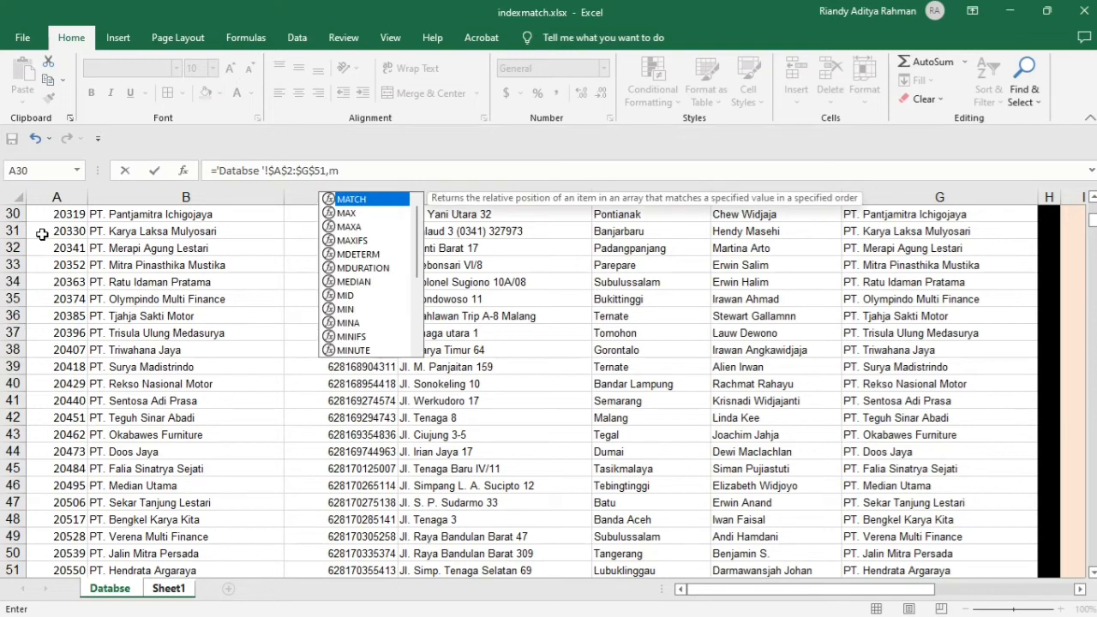
key(BackSpace)
key(BackSpace)
key(BackSpace)
key(BackSpace)
key(BackSpace)
key(BackSpace)
key(BackSpace)
key(BackSpace)
key(BackSpace)
key(BackSpace)
key(BackSpace)
key(BackSpace)
key(BackSpace)
key(BackSpace)
key(BackSpace)
key(BackSpace)
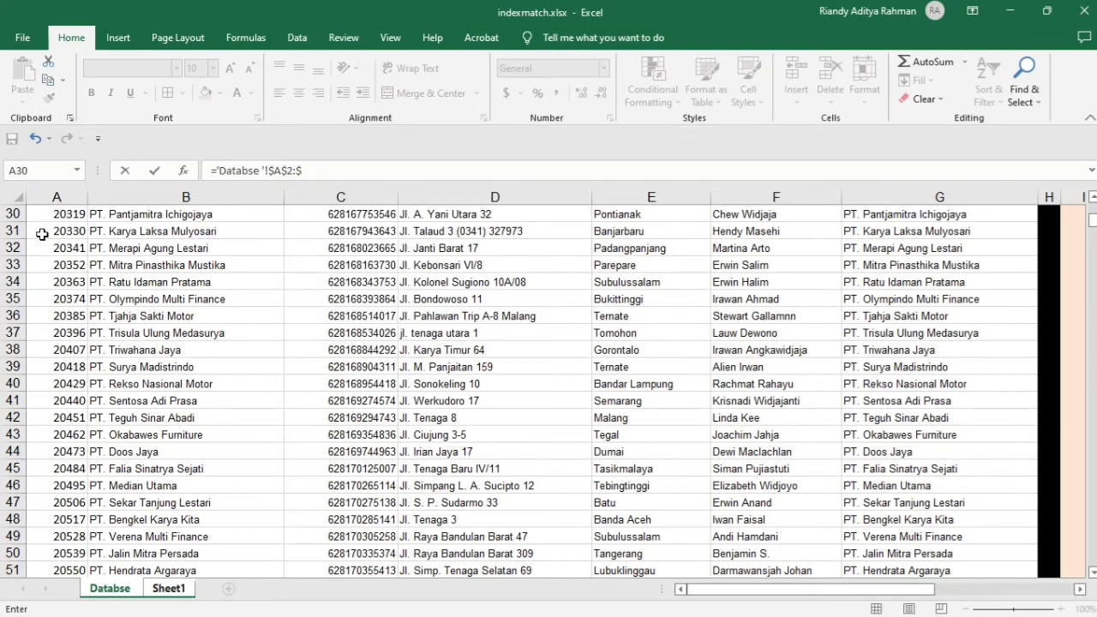
key(BackSpace)
key(BackSpace)
key(BackSpace)
key(BackSpace)
key(BackSpace)
key(BackSpace)
Step: Begin the C12 formula with INDEX, using the absolute range $A$2:$G$51 on the Databse sheet as its array
text(ind)
text(e)
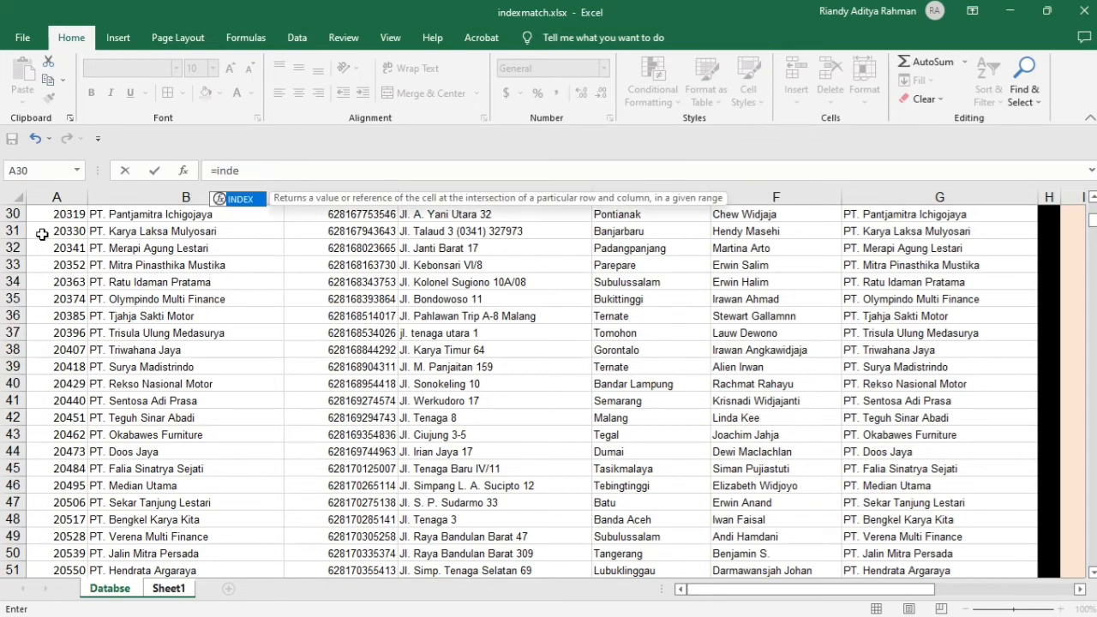
double_click(242, 204)
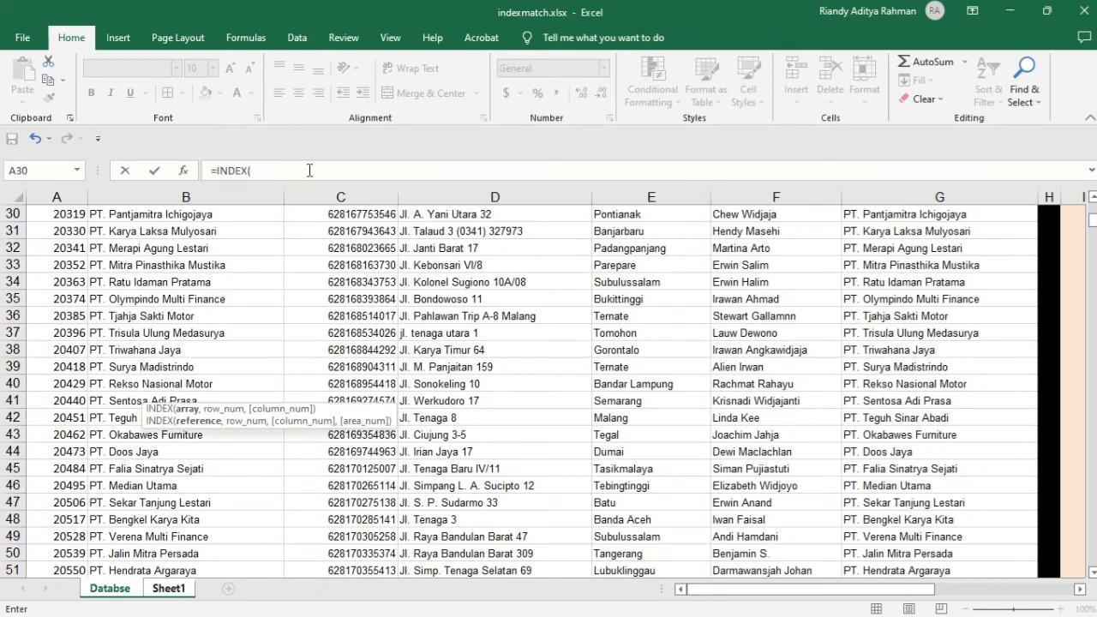
click(55, 220)
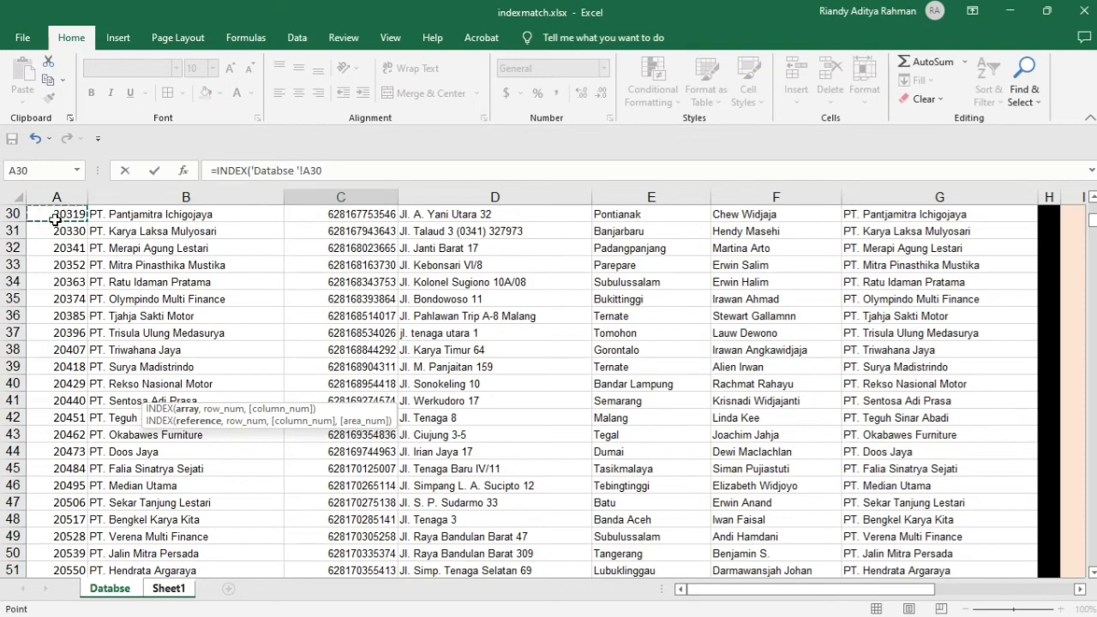
key(ctrl+Up)
key(Down)
key(ctrl+shift+Right)
key(ctrl+shift+Down)
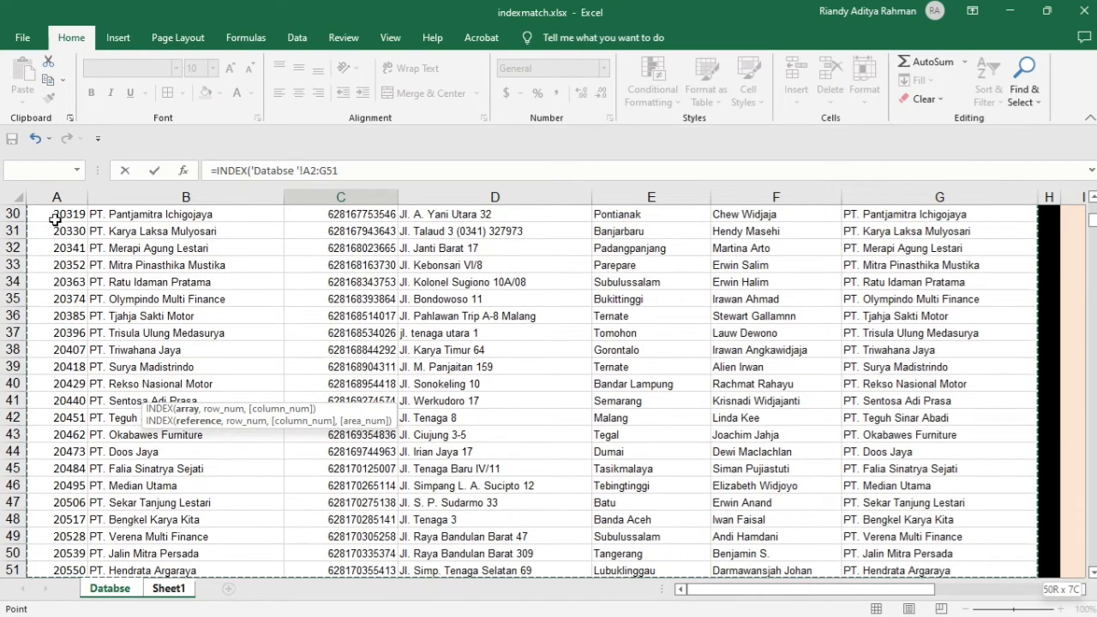
key(F4)
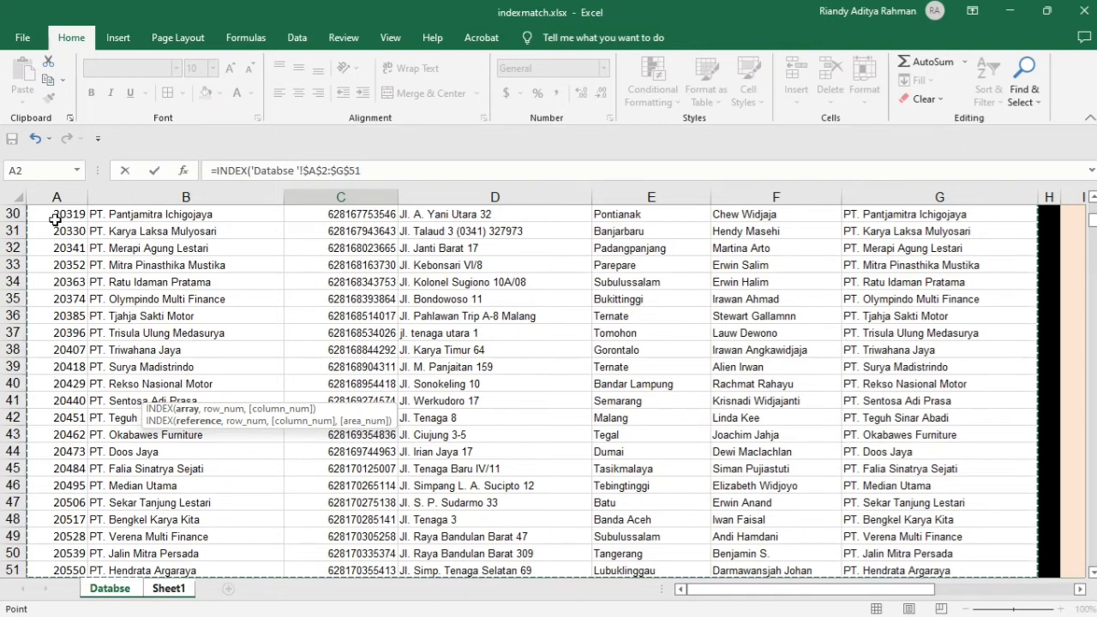
text(,)
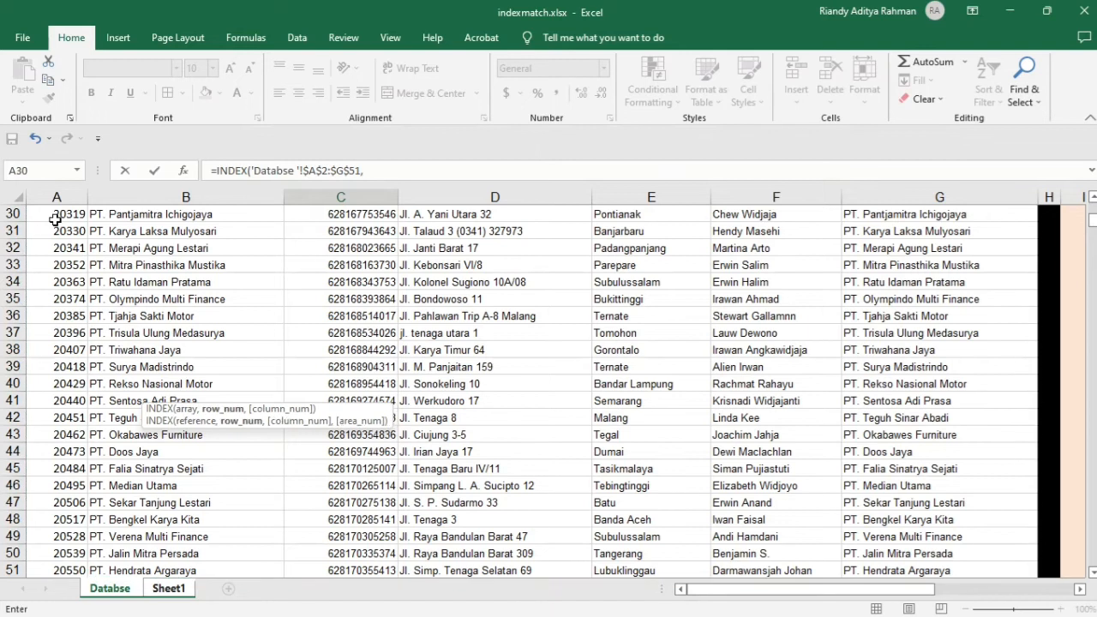
Step: Add MATCH as the INDEX row number, joining Nama Outlet in C13 and Alamat in C15 of Sheet1 as its lookup value
text(m)
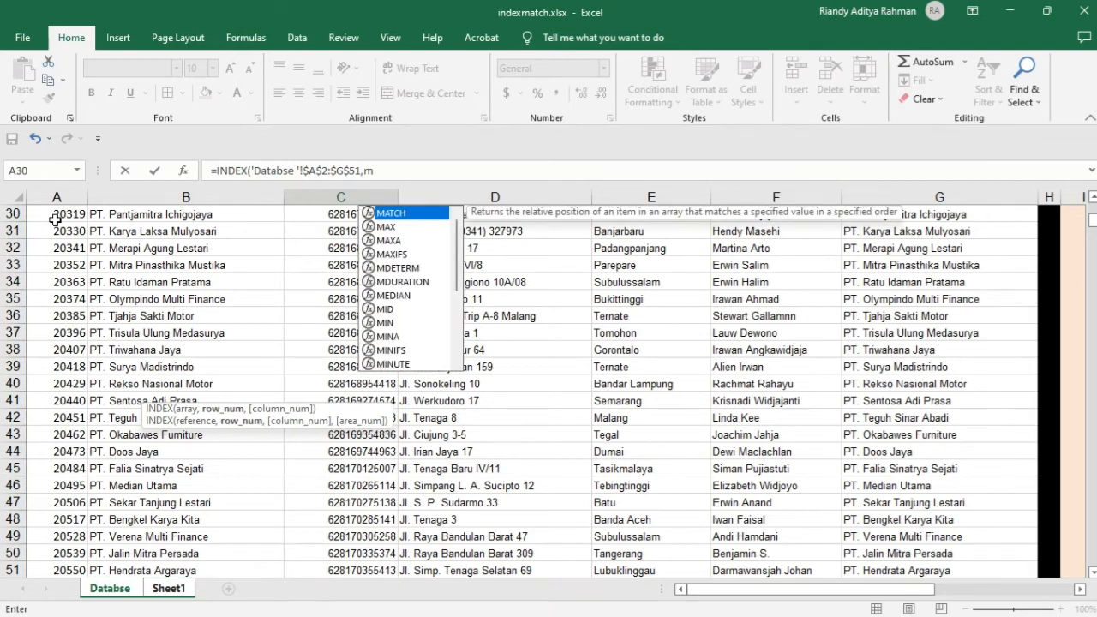
key(Tab)
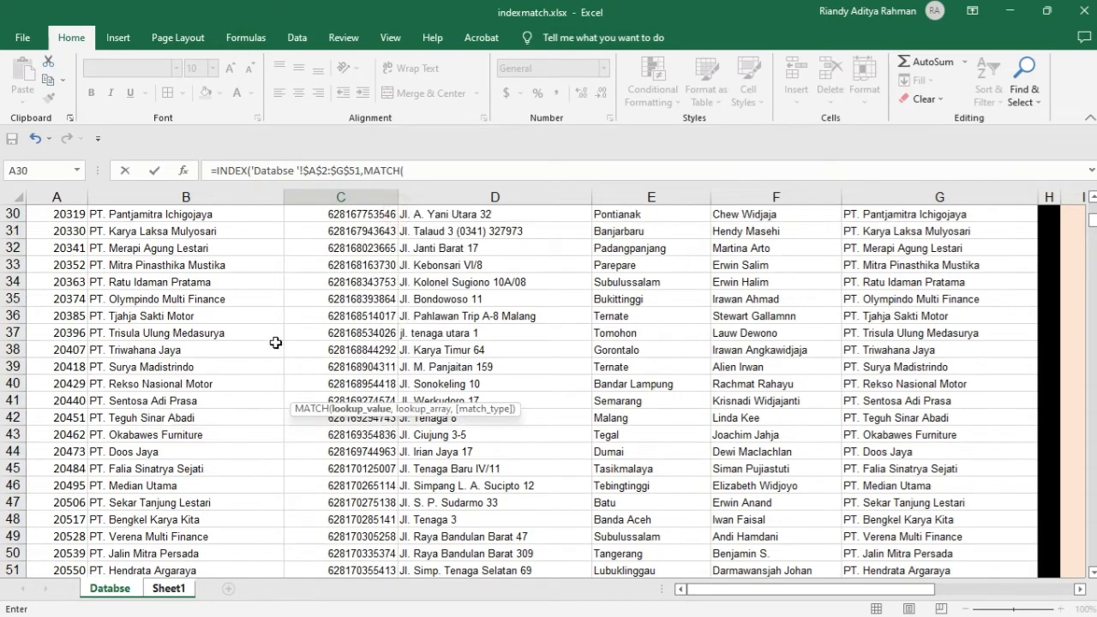
click(120, 590)
click(166, 589)
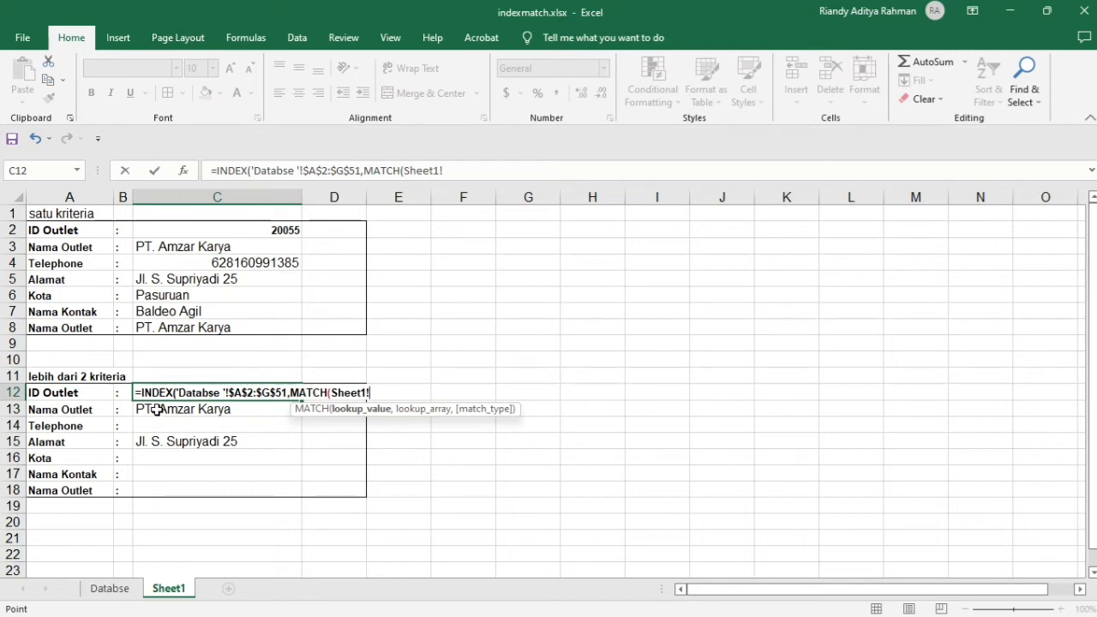
click(157, 409)
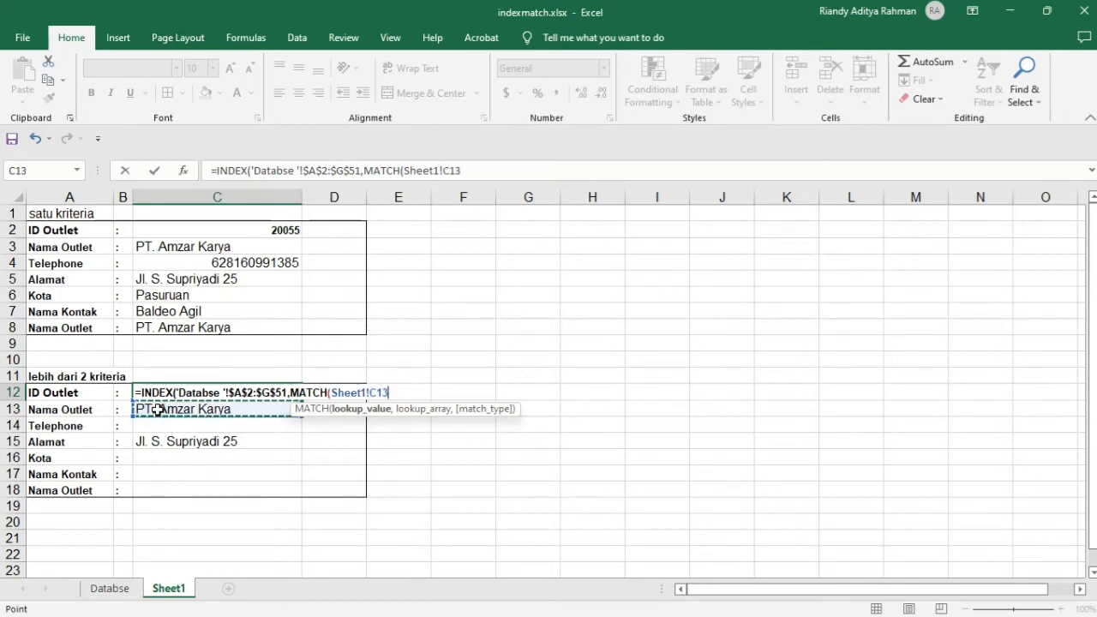
text(&)
click(156, 443)
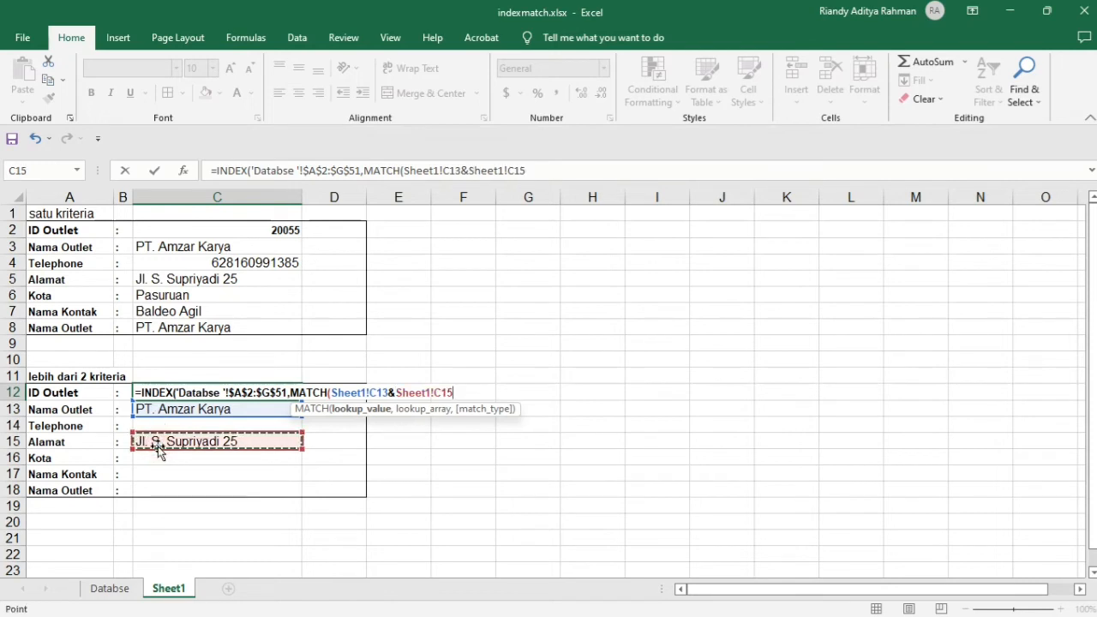
Step: Extend the MATCH lookup value with Kota in C16 and Telephone in C14, joined by &
text(&)
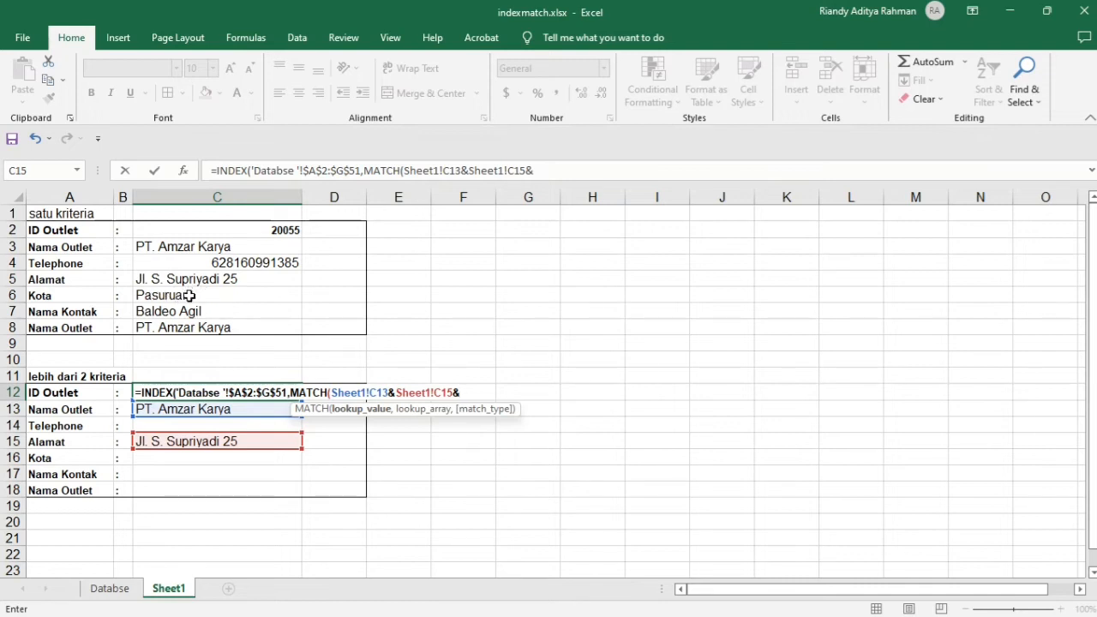
click(158, 459)
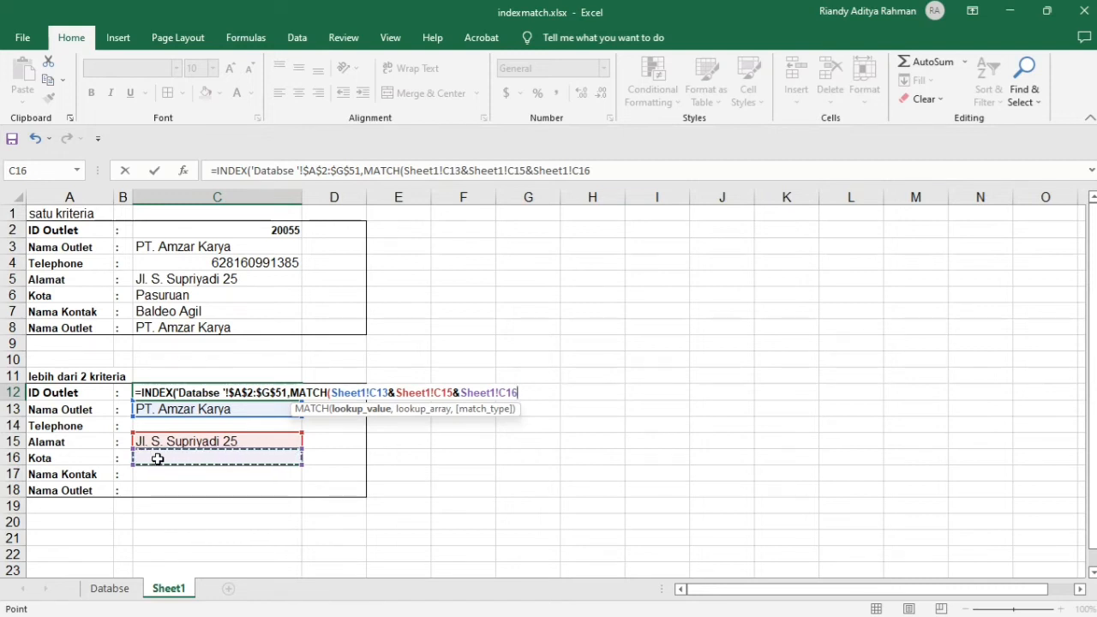
text(&)
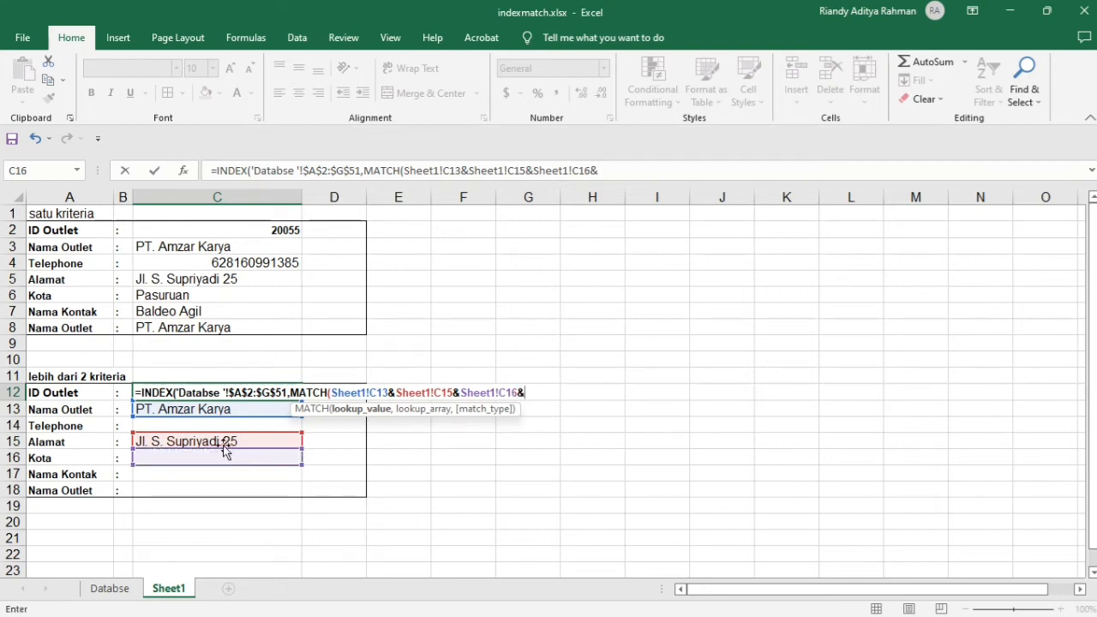
click(168, 427)
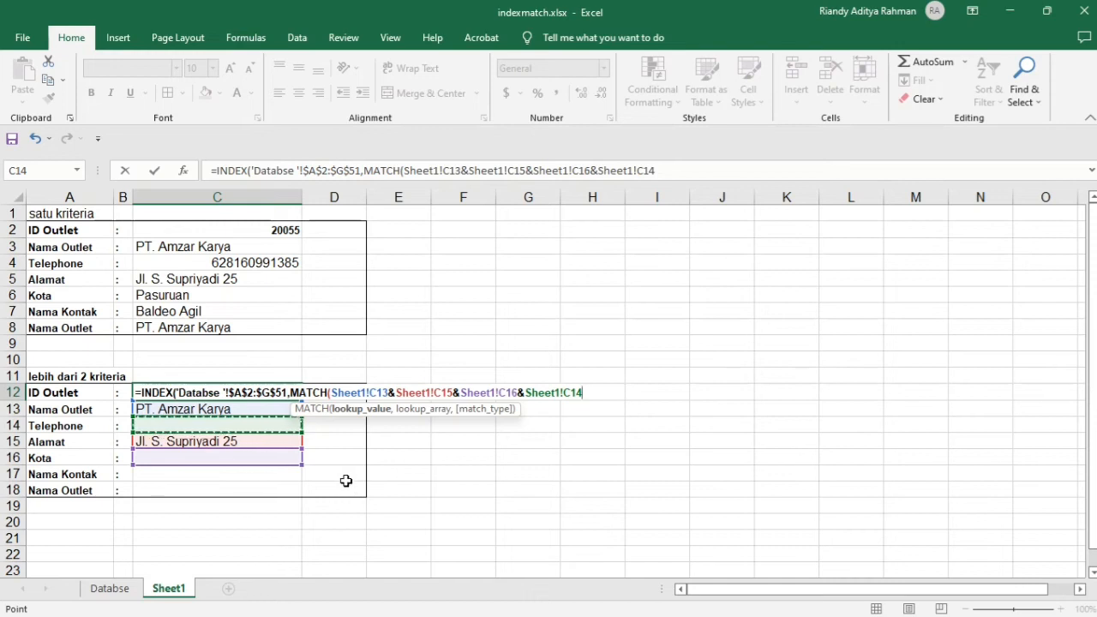
text(,)
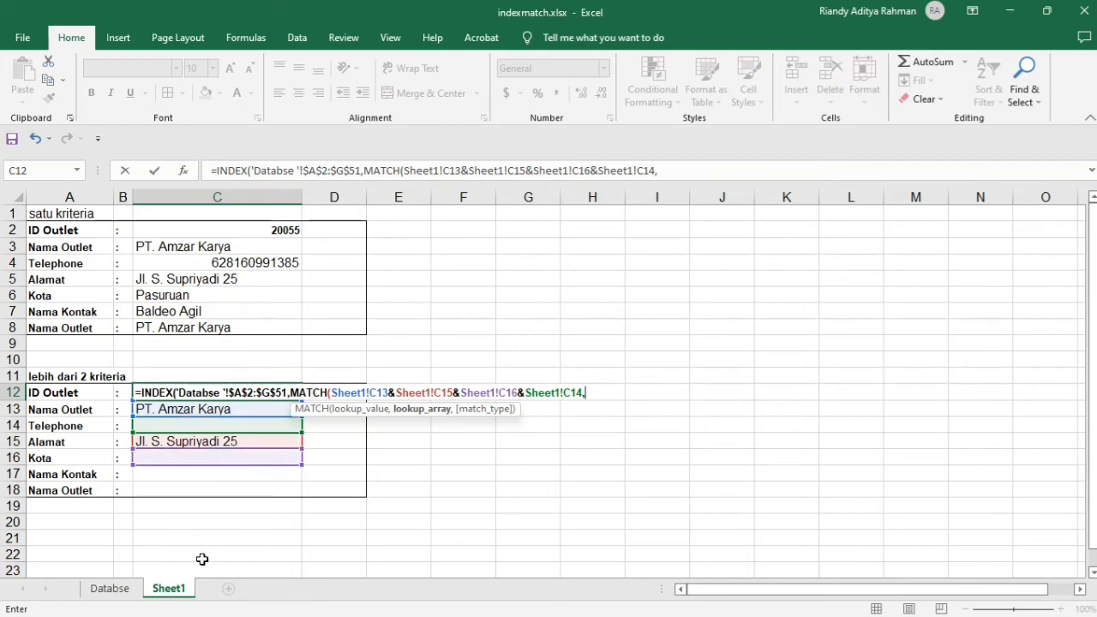
Step: Set the Nama Outlet column $B$2:$B$51 on the Databse sheet as the first part of the MATCH lookup array
click(110, 587)
scroll(177, 238, up, 10)
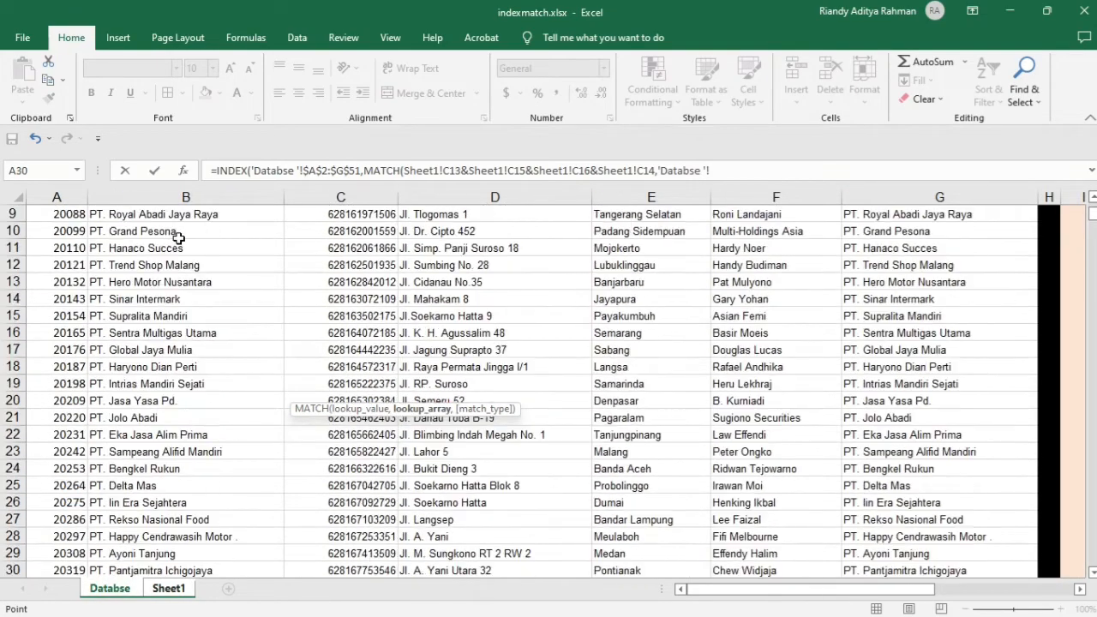
click(175, 234)
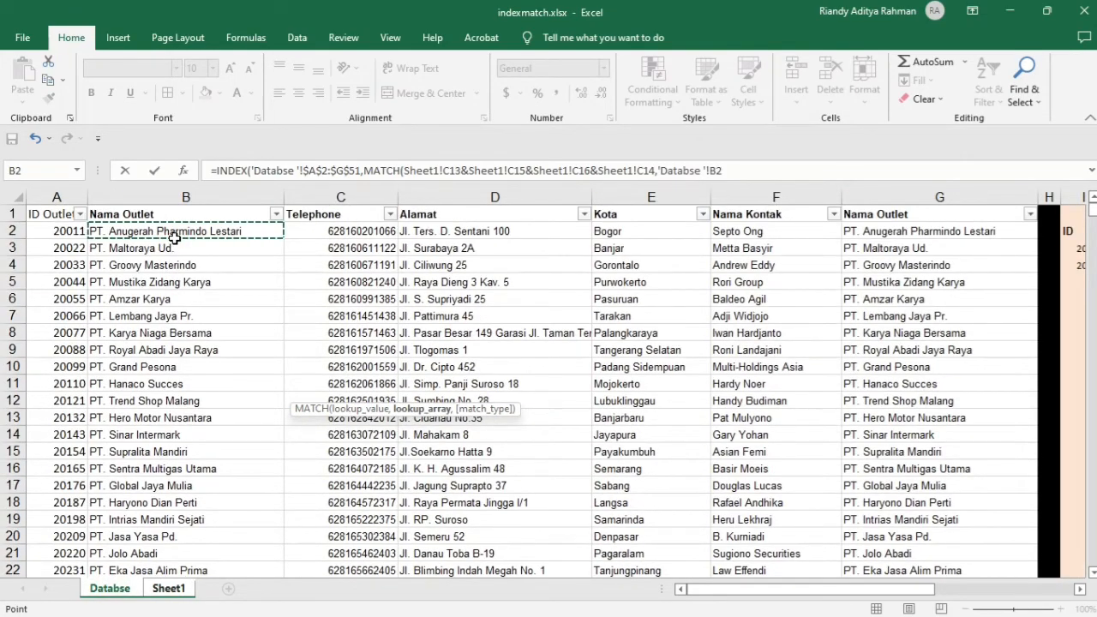
key(ctrl+shift+Down)
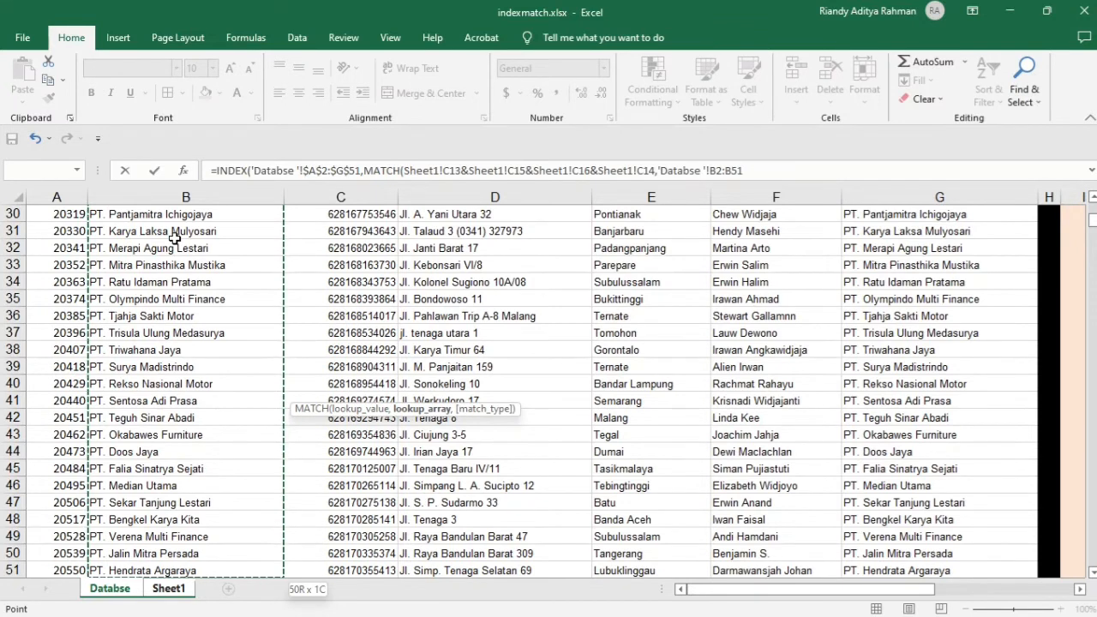
key(shift+Down)
key(shift+Up)
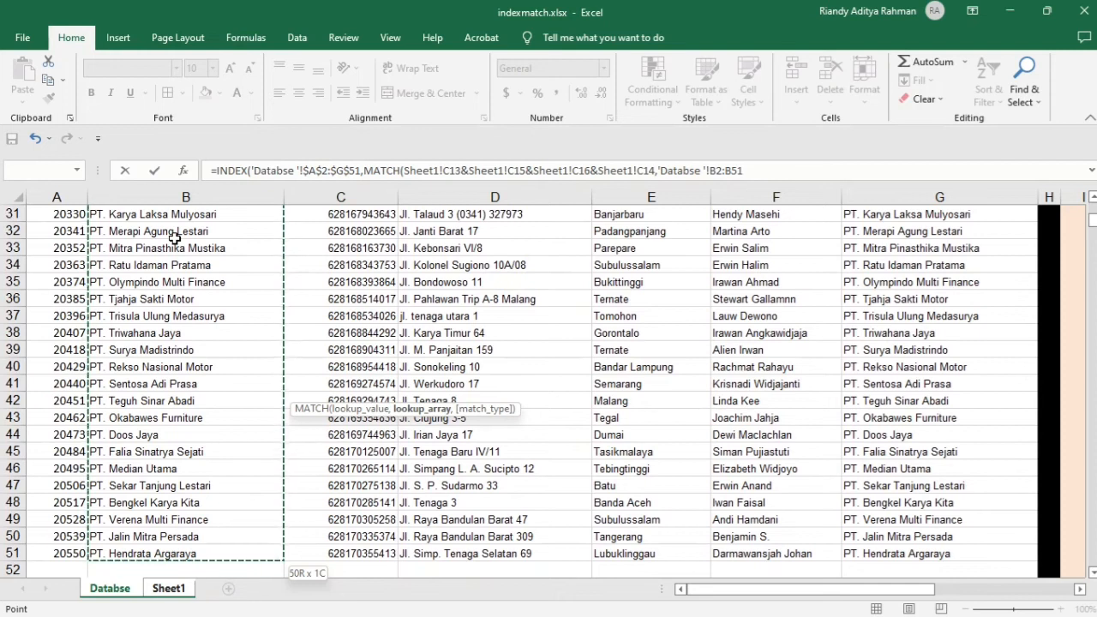
key(F4)
text(&)
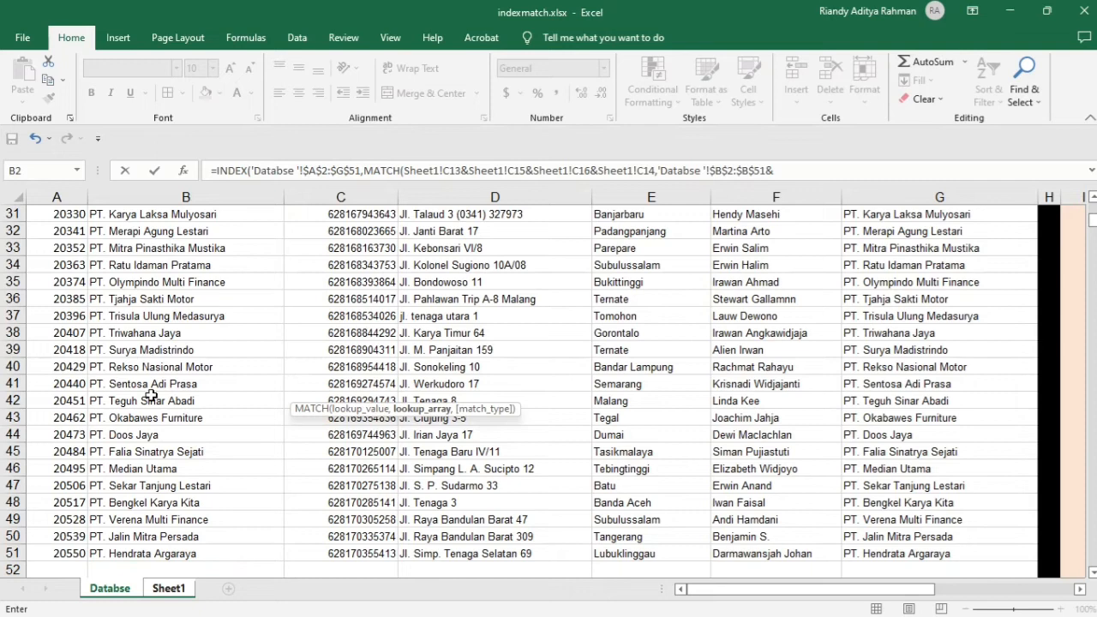
Step: Append the Alamat column $D$2:$D$51 on the Databse sheet to the MATCH lookup array as an absolute range
click(169, 588)
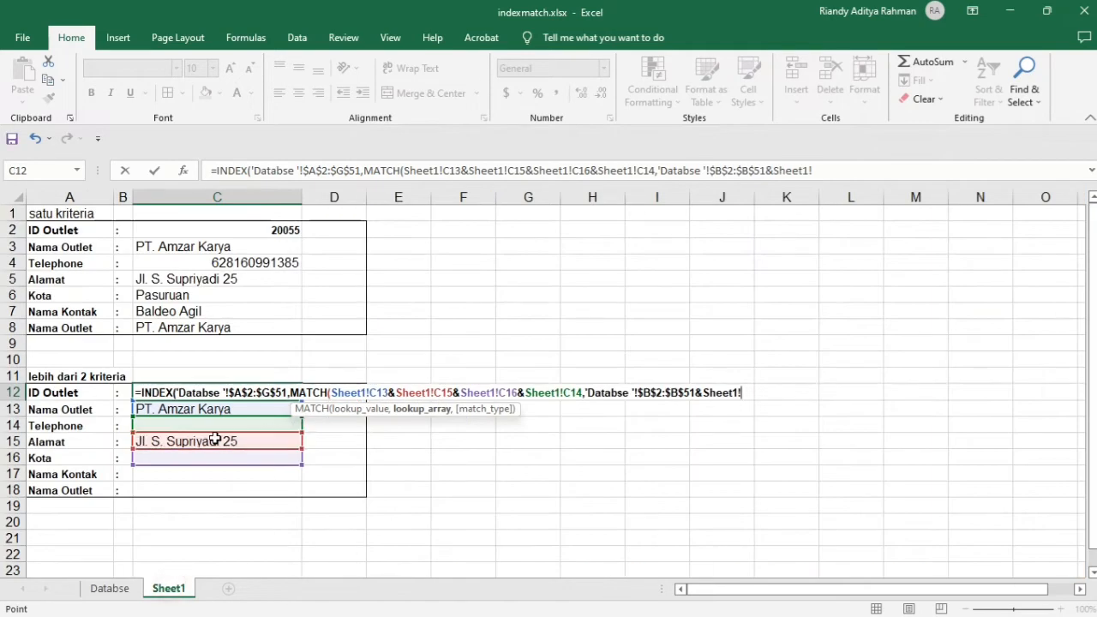
click(100, 589)
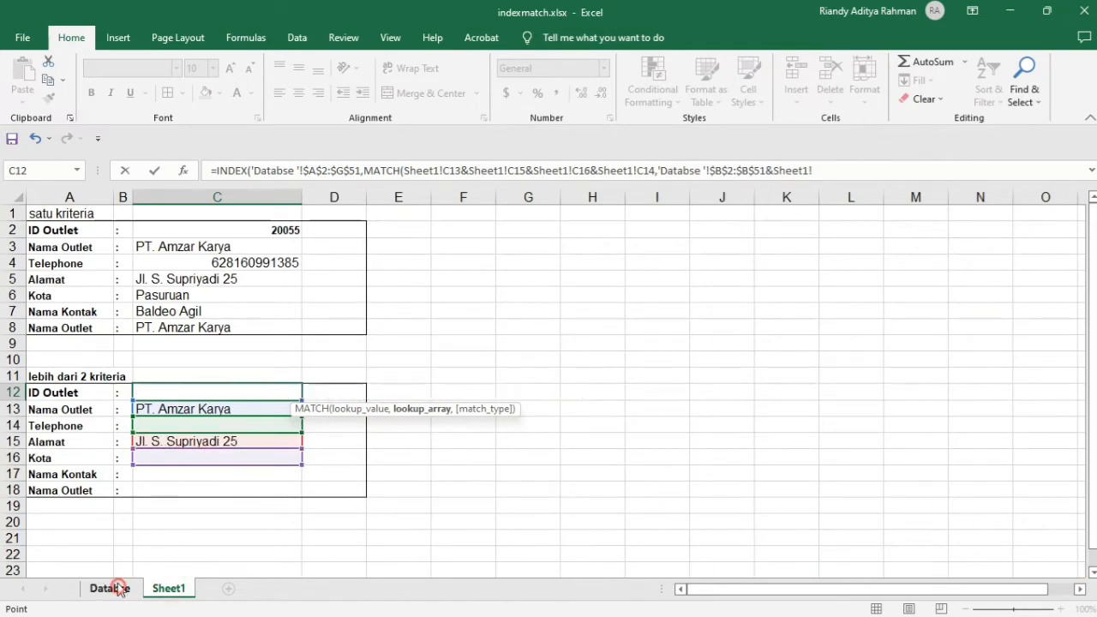
scroll(456, 246, up, 10)
click(468, 228)
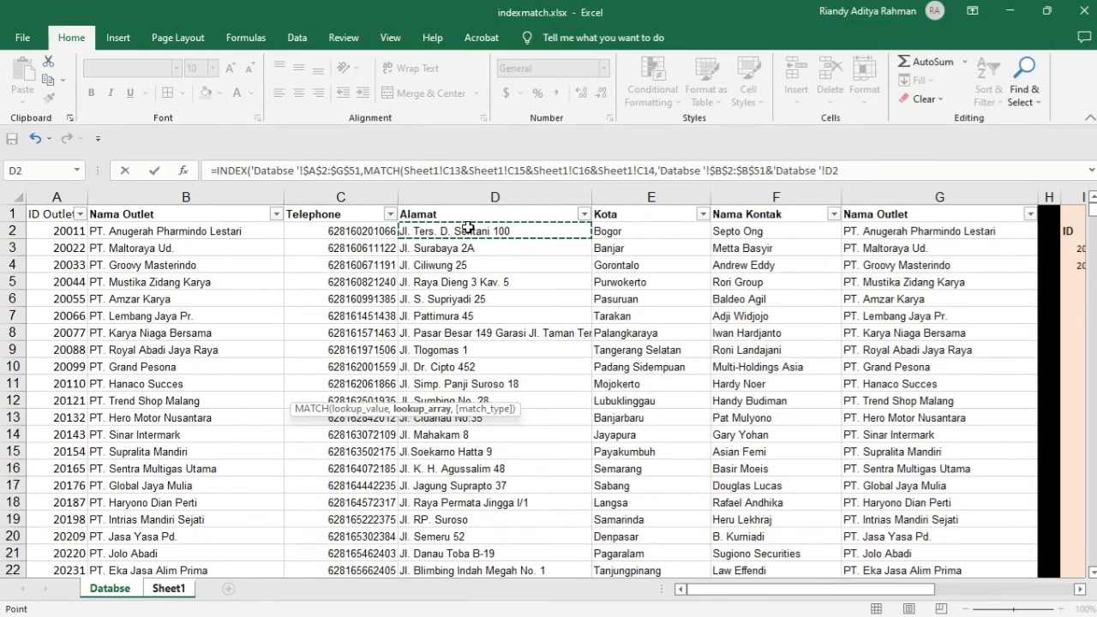
key(ctrl+shift+Down)
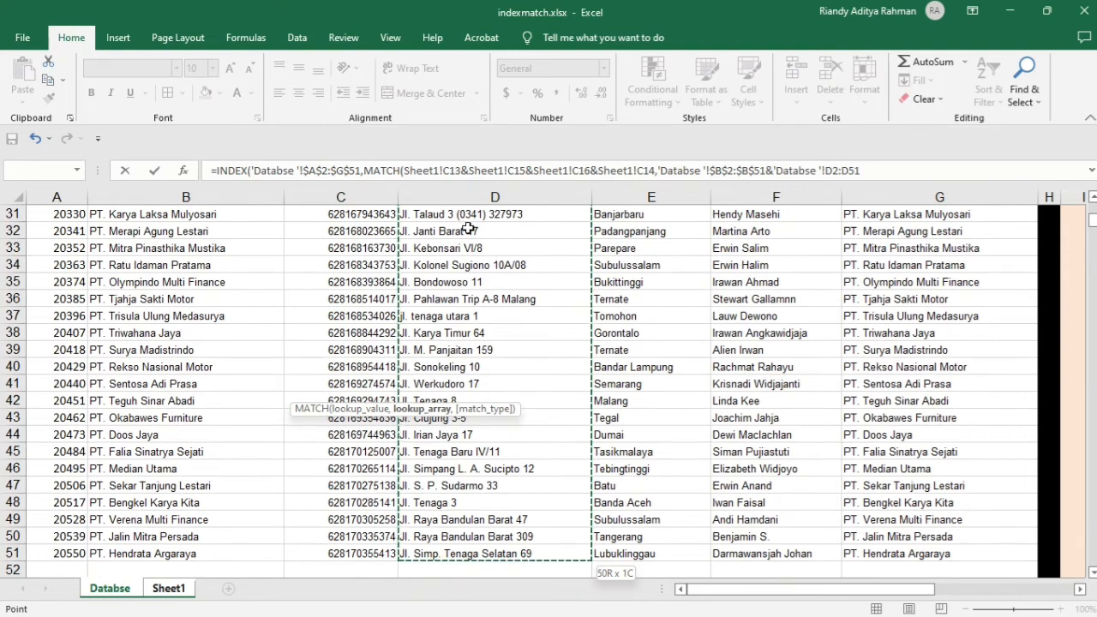
key(F4)
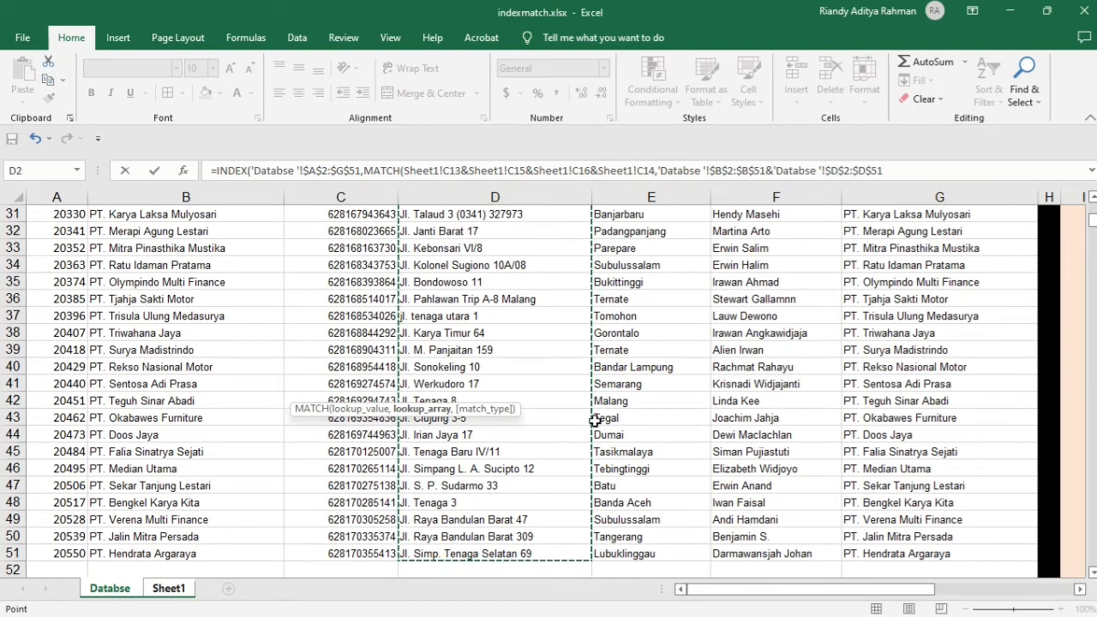
click(176, 589)
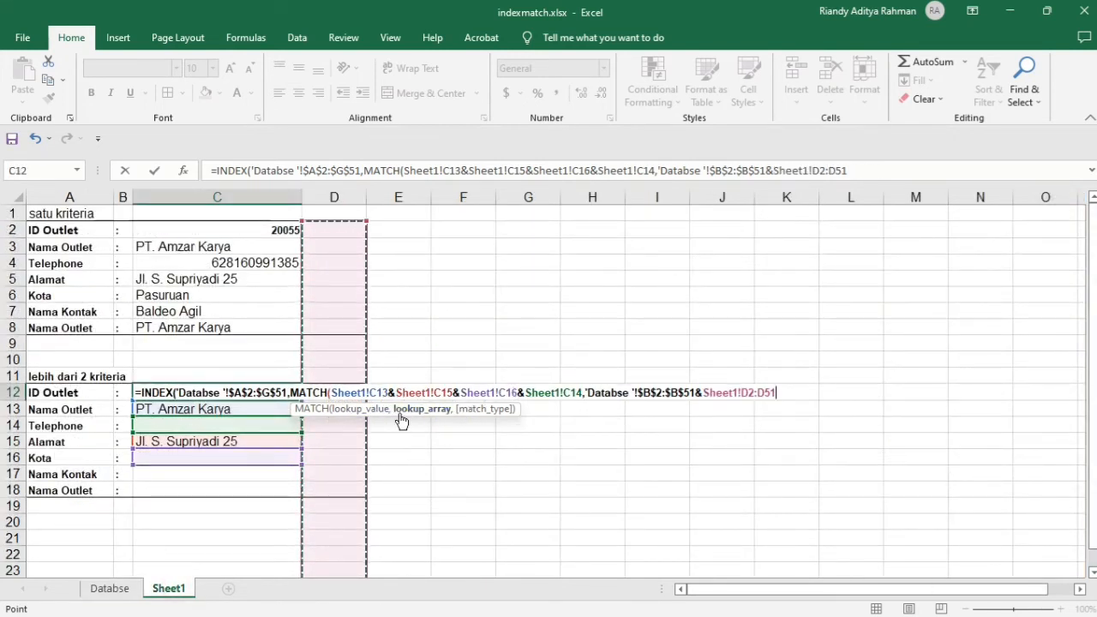
click(109, 589)
scroll(449, 377, up, 10)
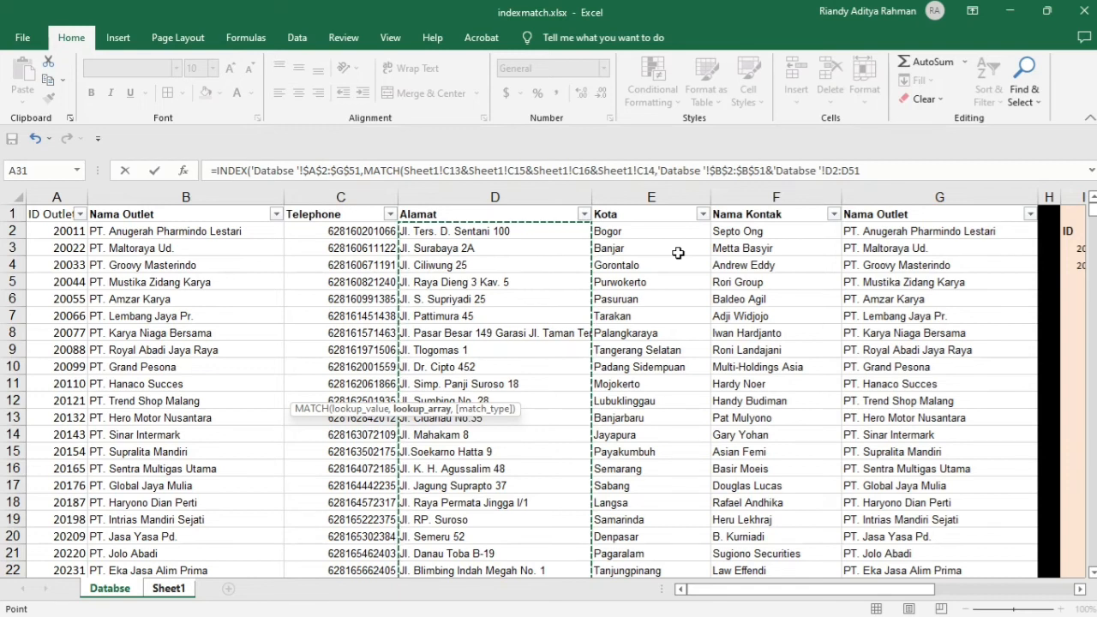
key(F4)
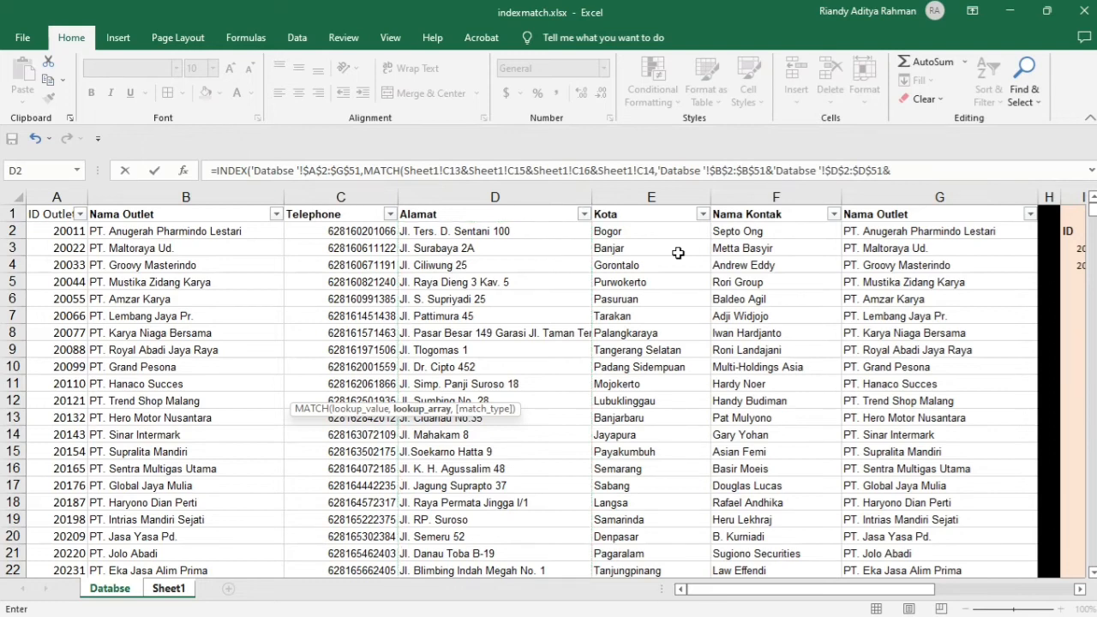
Step: Append the Kota column $E$2:$E$51 on the Databse sheet to the MATCH lookup array as an absolute range
click(667, 215)
key(Down)
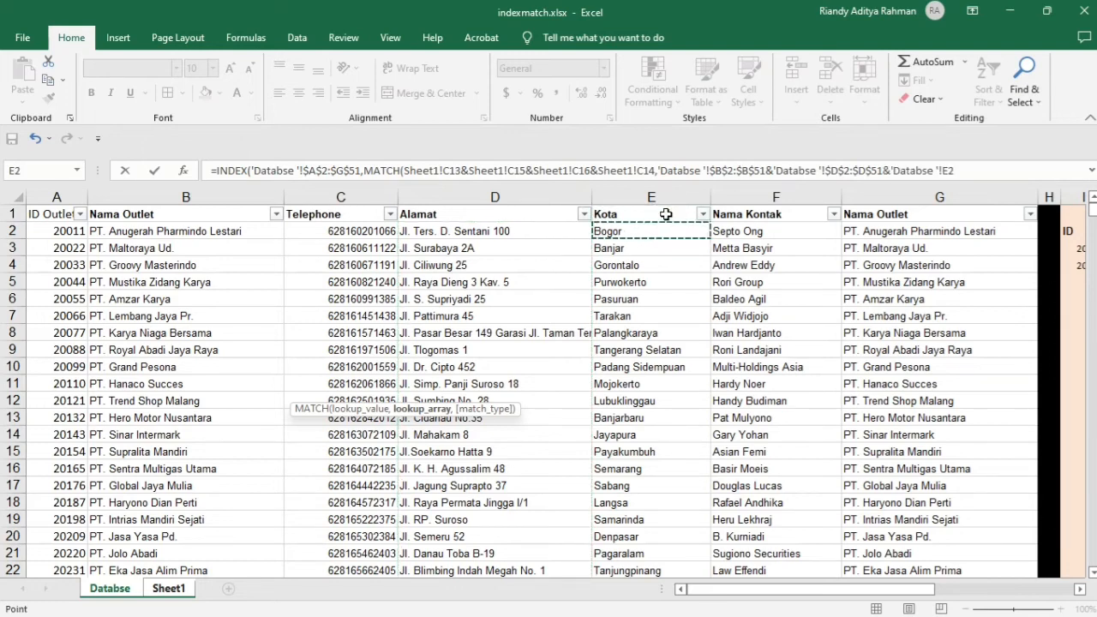
key(ctrl+shift+Down)
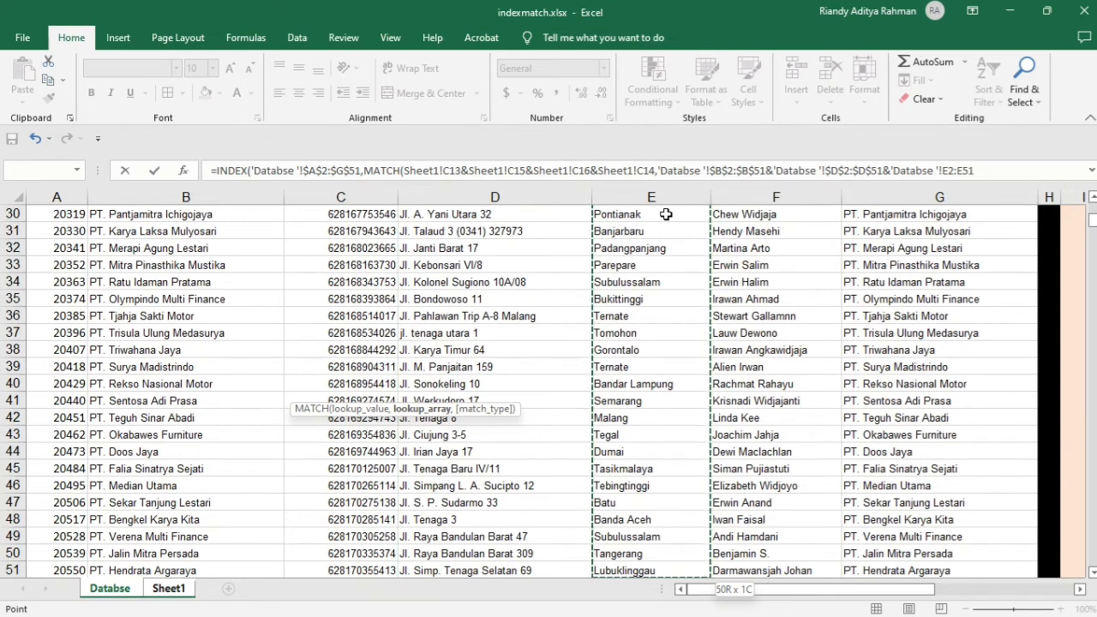
key(F4)
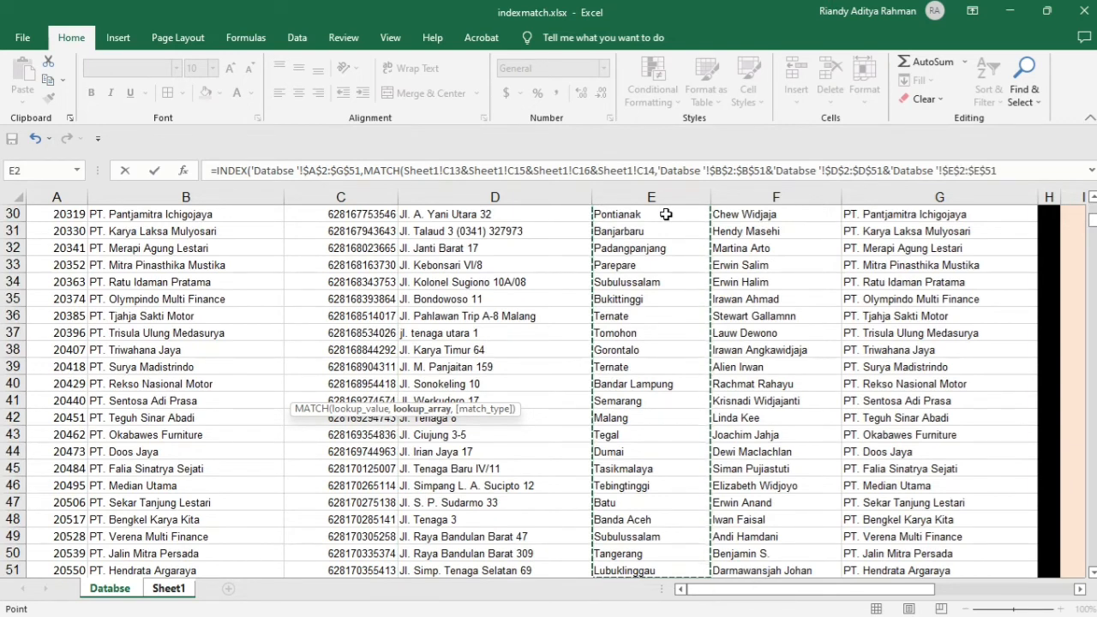
text(&)
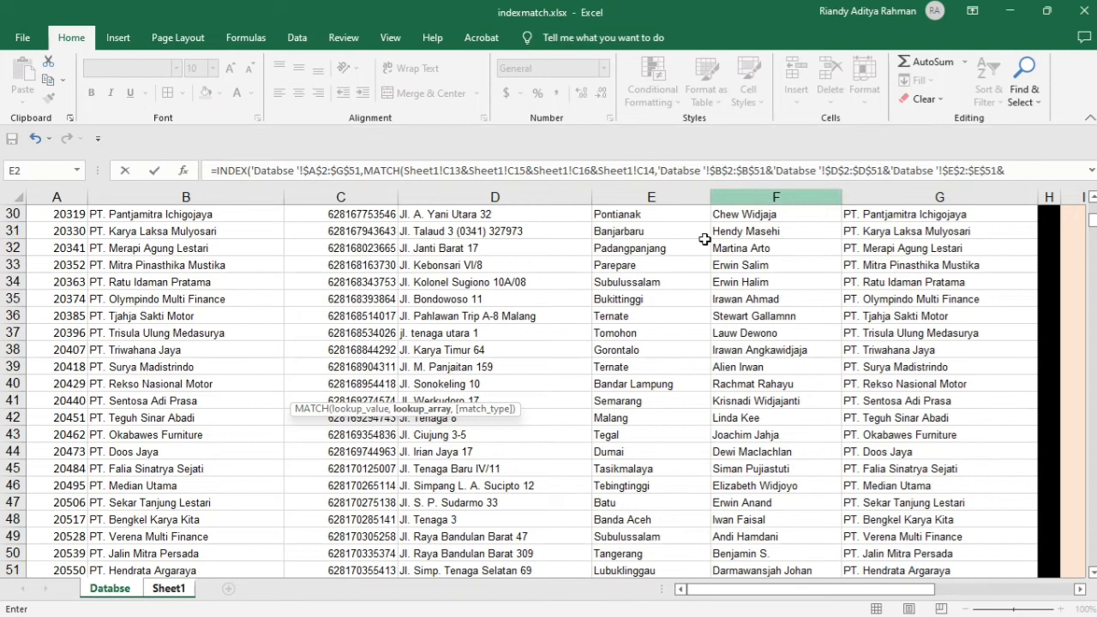
Step: Append the Telephone column $C$2:$C$51 on the Databse sheet to the MATCH lookup array as an absolute range
click(179, 590)
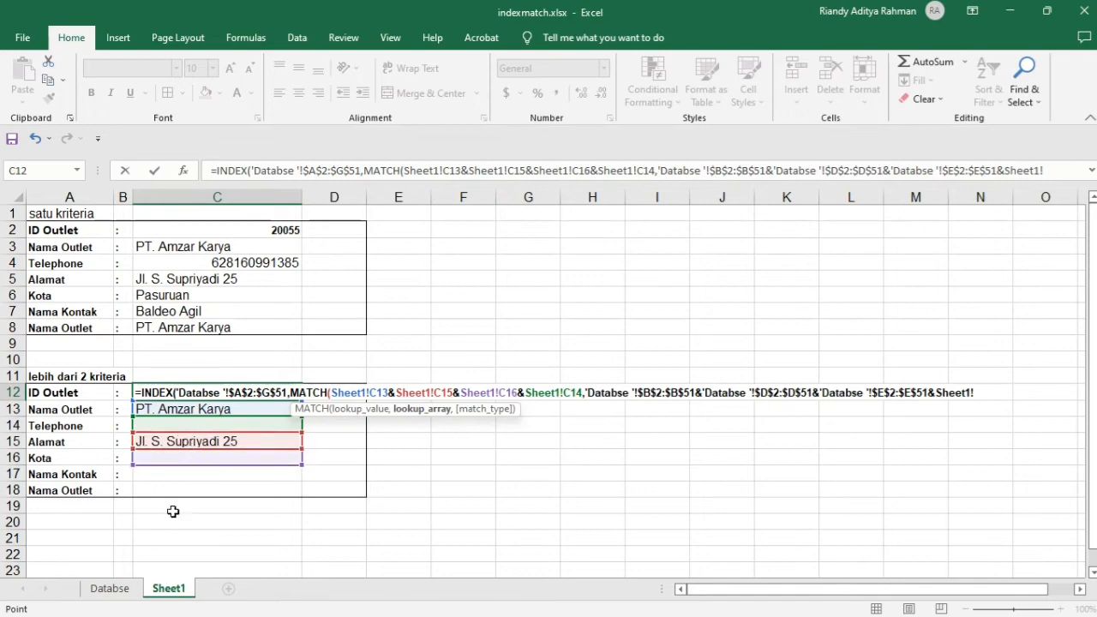
click(108, 589)
scroll(517, 277, up, 10)
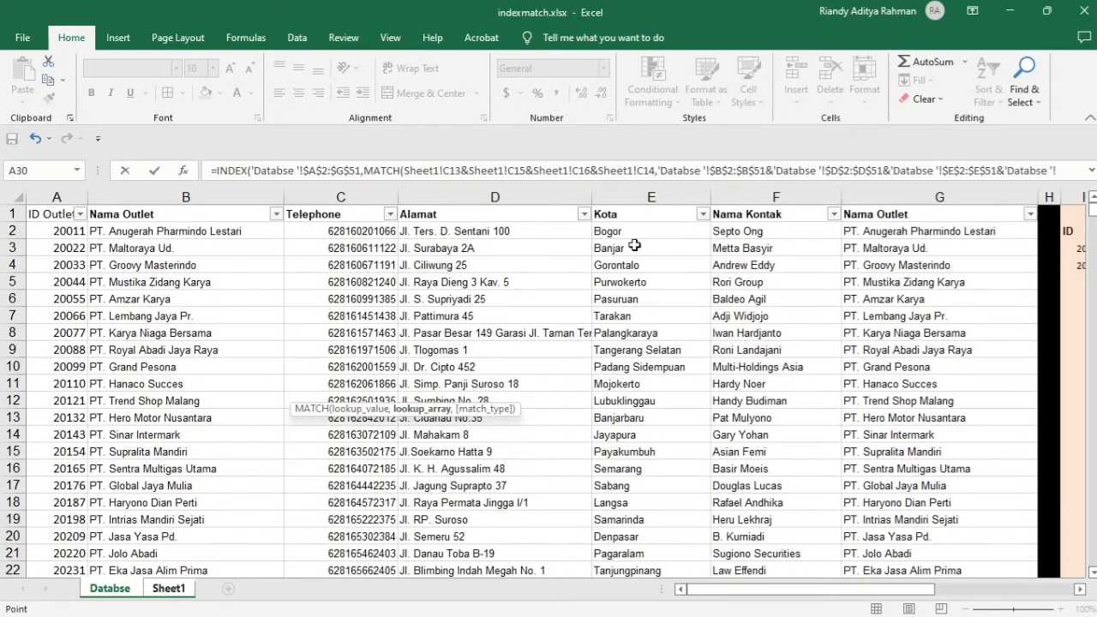
click(361, 229)
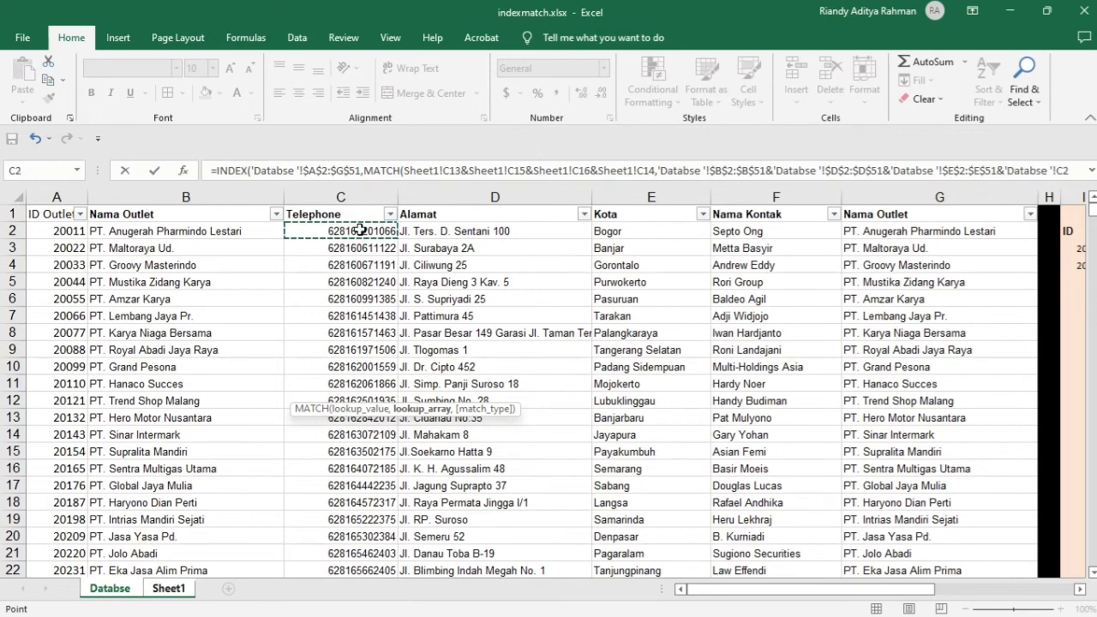
key(ctrl+shift+Down)
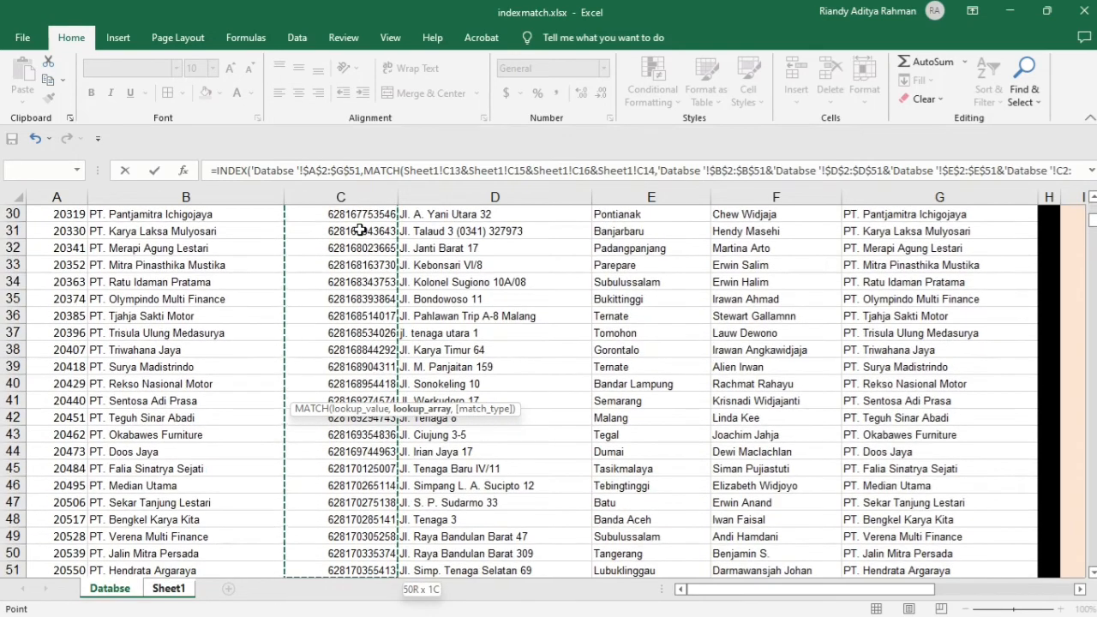
key(shift+Down)
key(shift+Up)
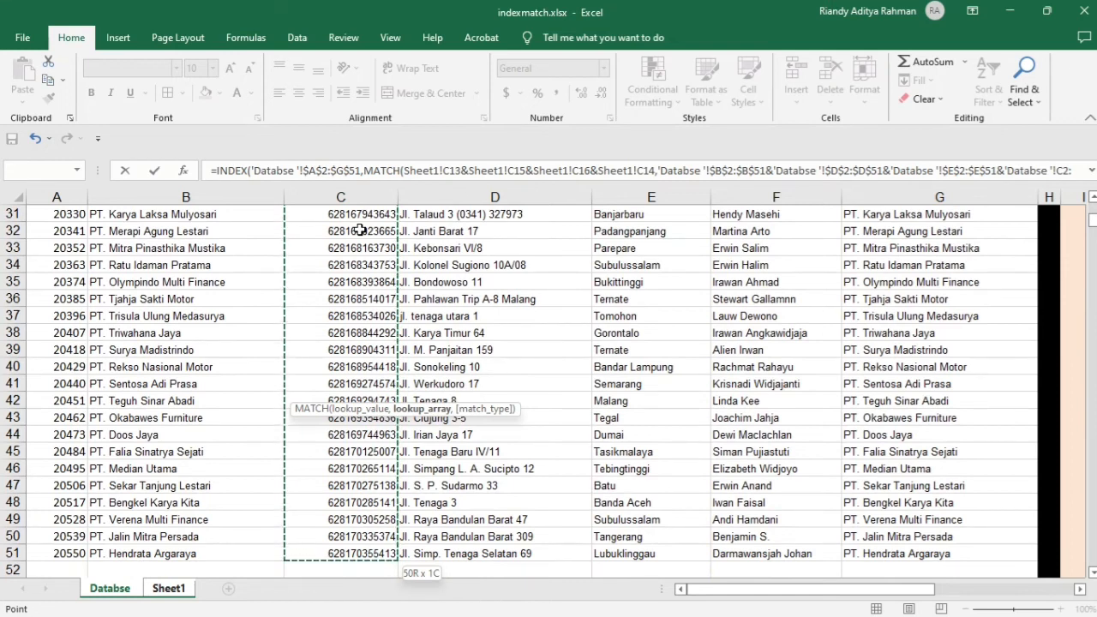
key(F4)
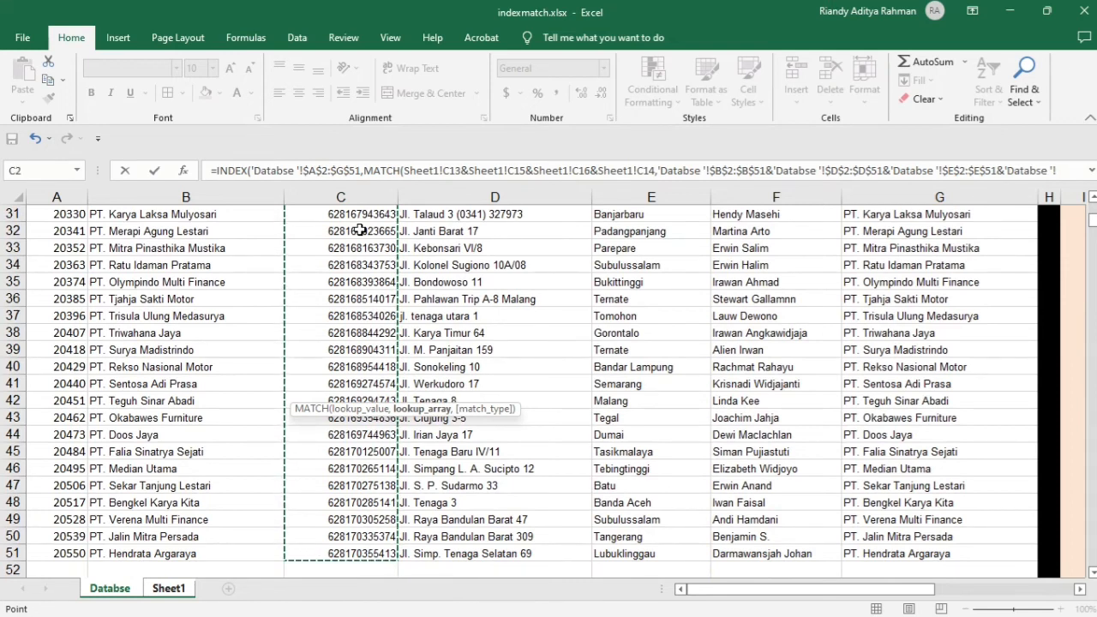
Step: Complete the C12 formula with exact match 0 and column number 1, and commit it as an array formula with the closing bracket corrected
text(,)
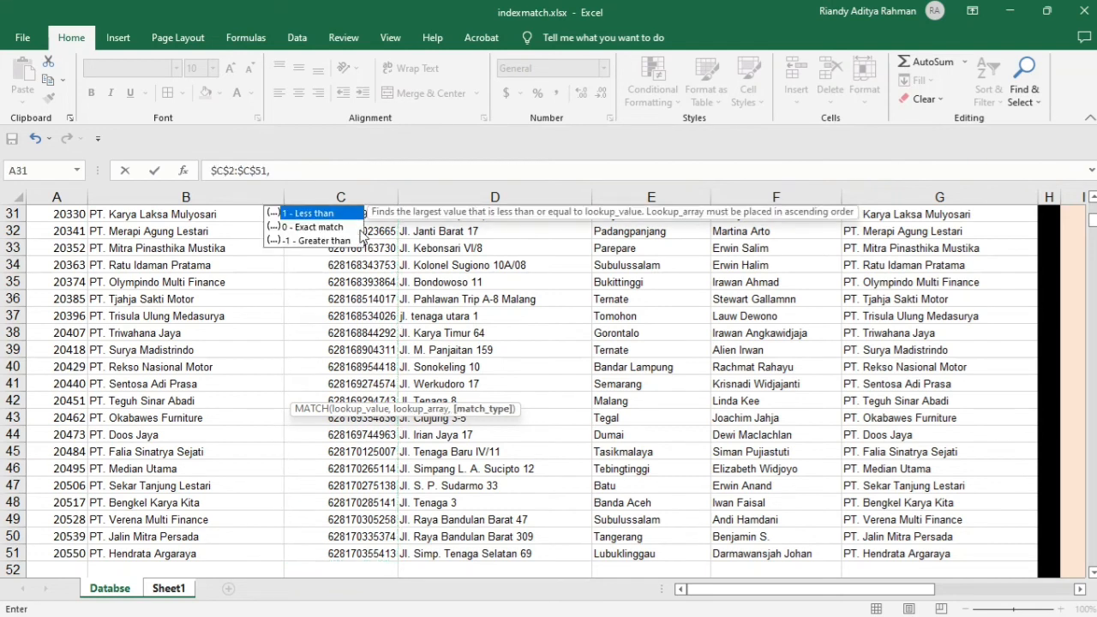
double_click(309, 226)
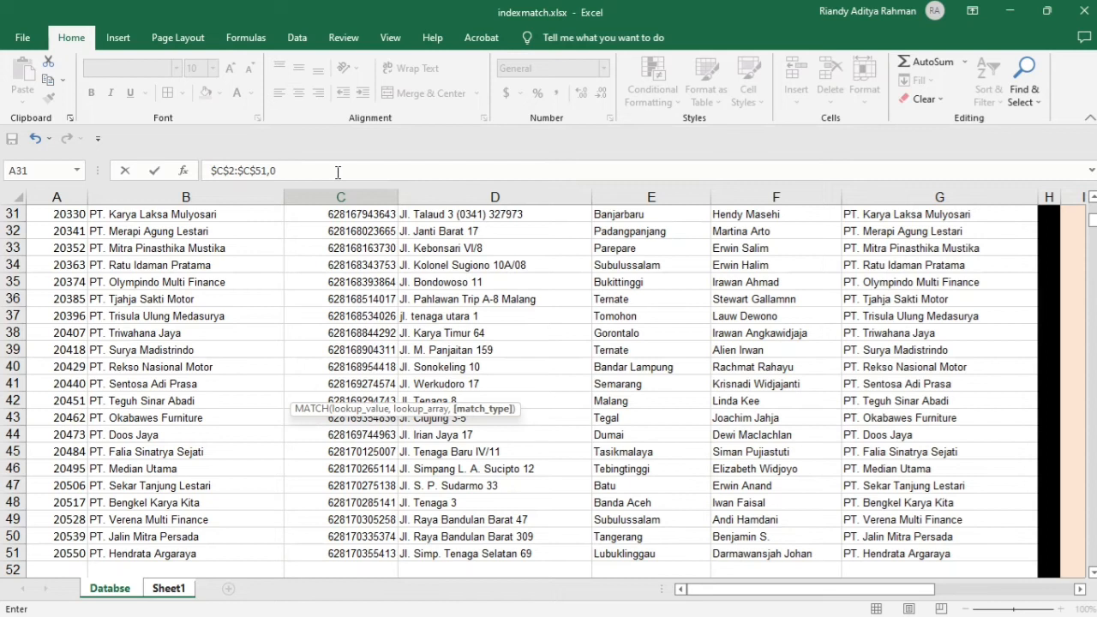
text(),)
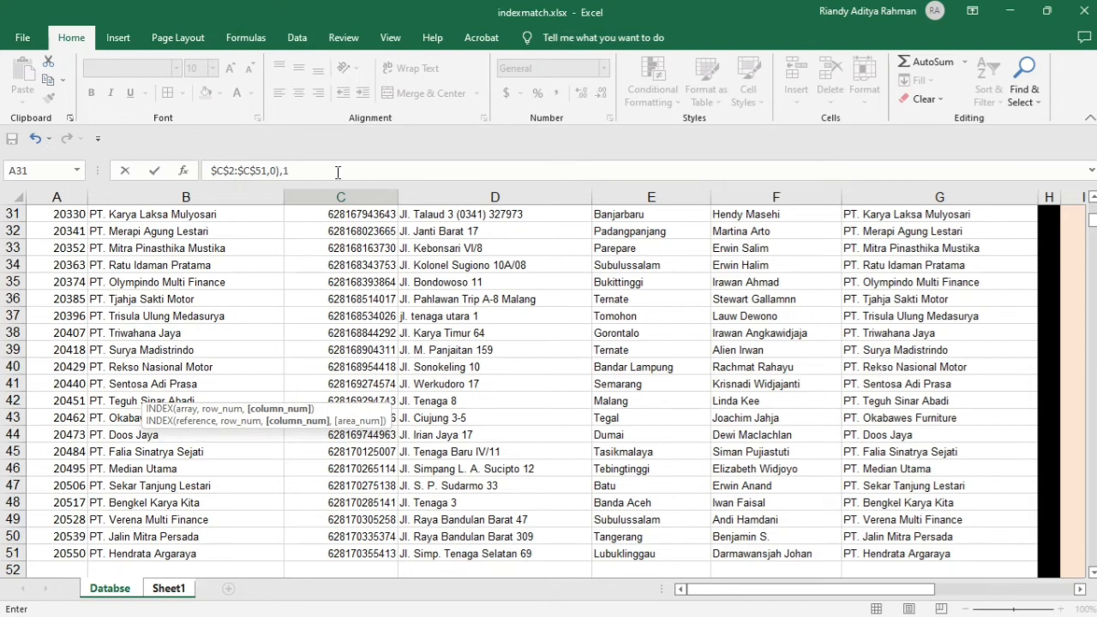
text(1)
key(Return)
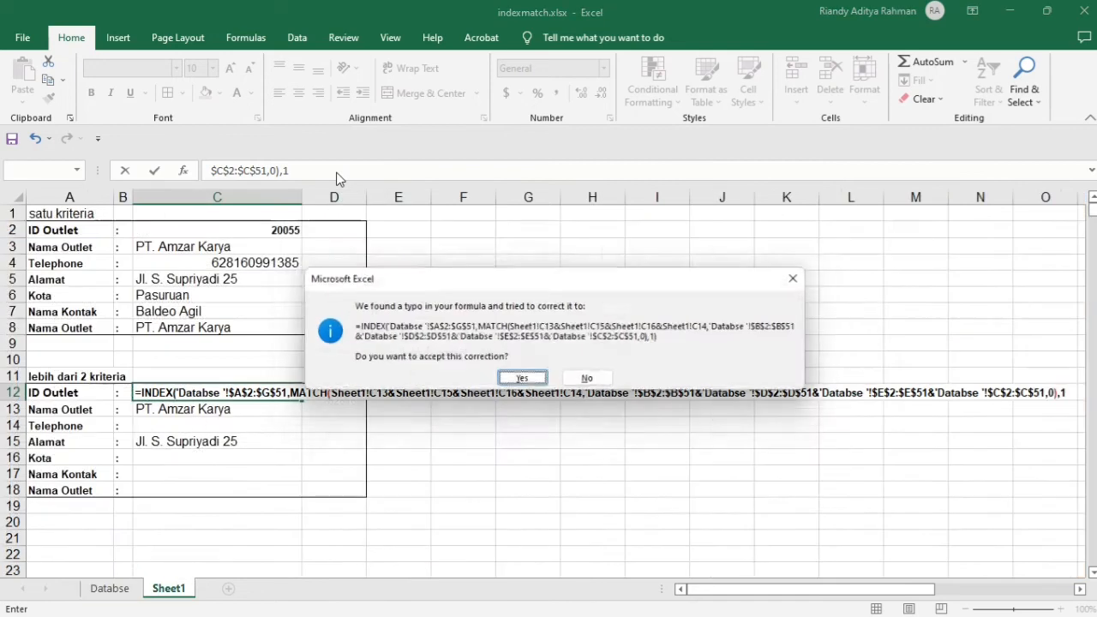
key(Return)
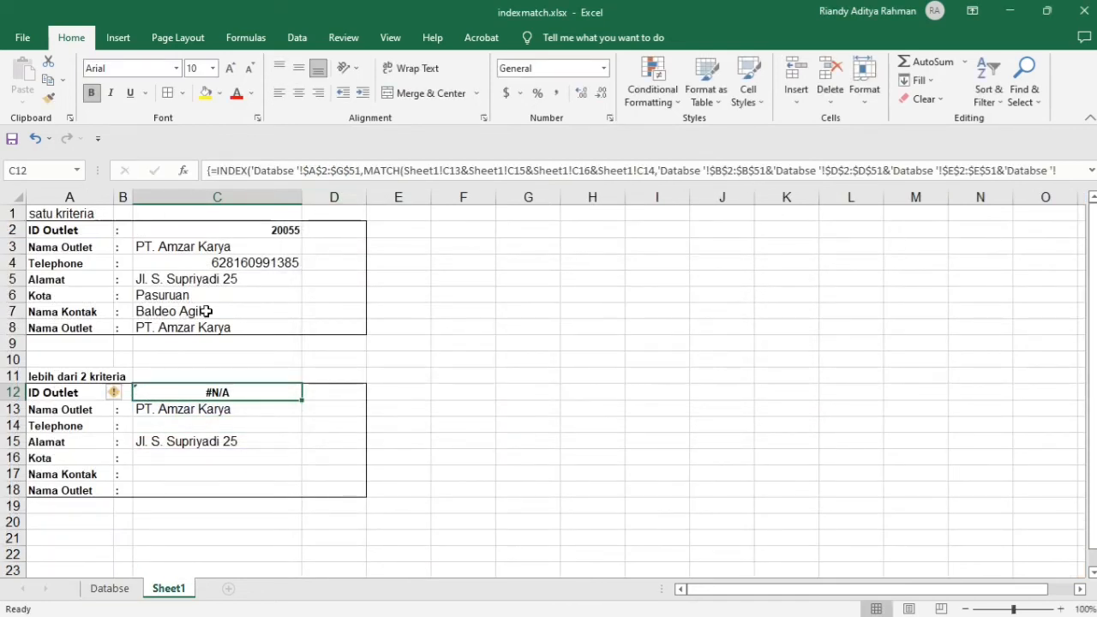
Step: Copy the Telephone formula from C4 into the Telephone cell C14 of the multi-criteria form
click(167, 427)
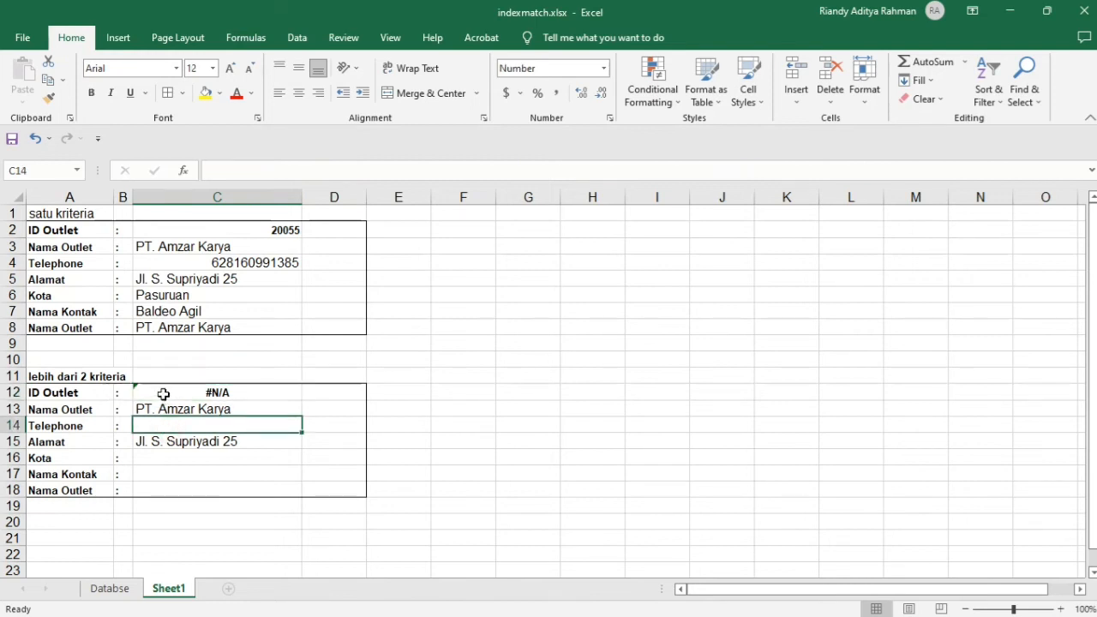
click(210, 281)
click(229, 264)
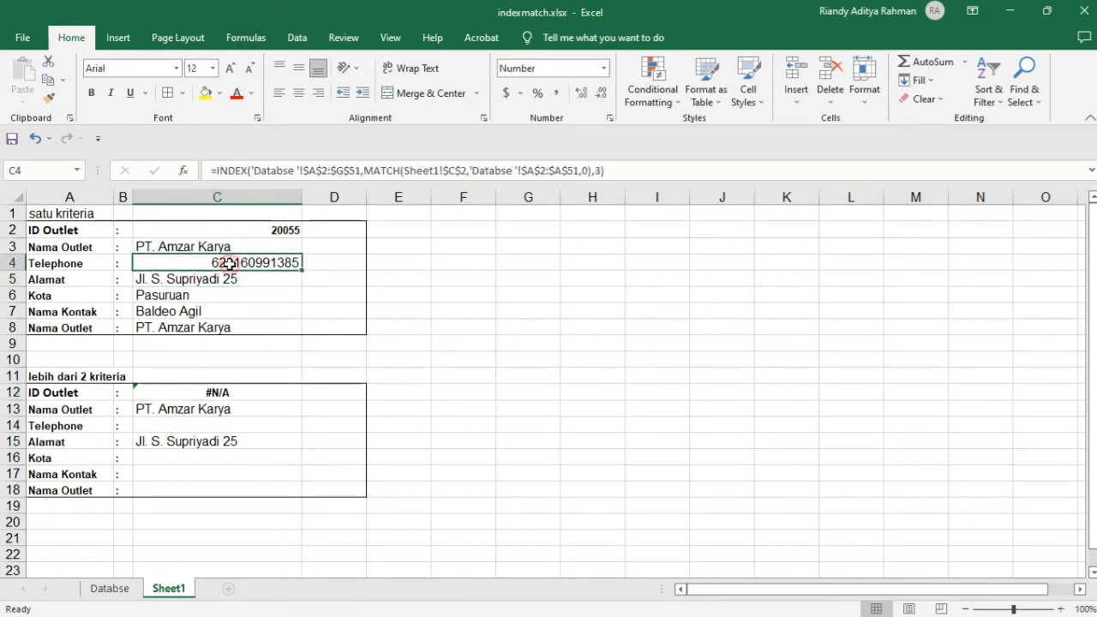
key(ctrl+c)
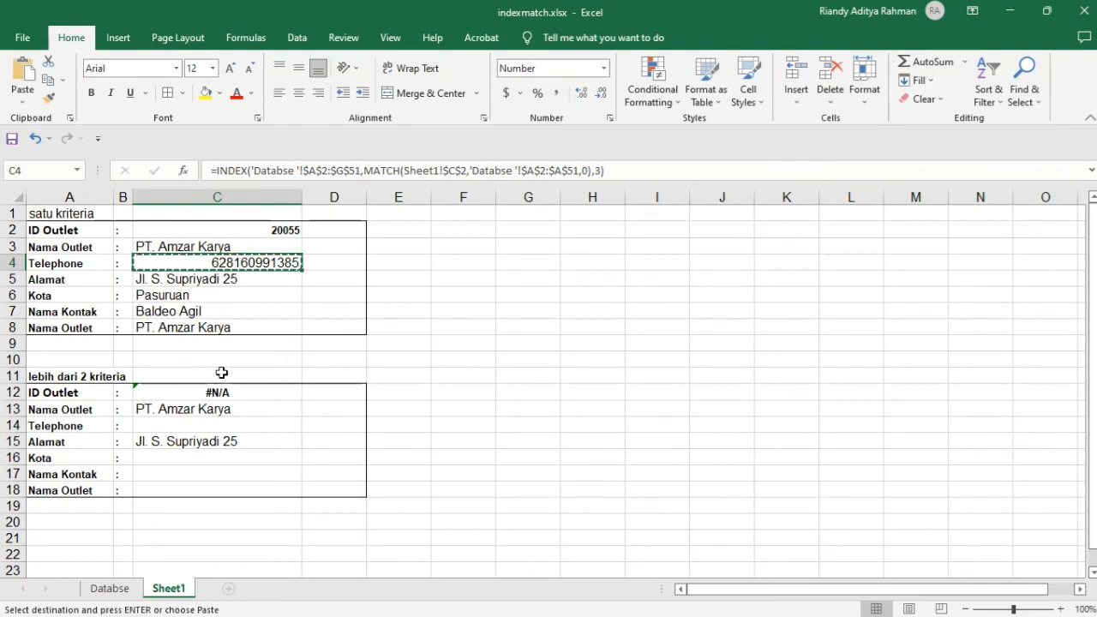
click(182, 426)
key(ctrl+v)
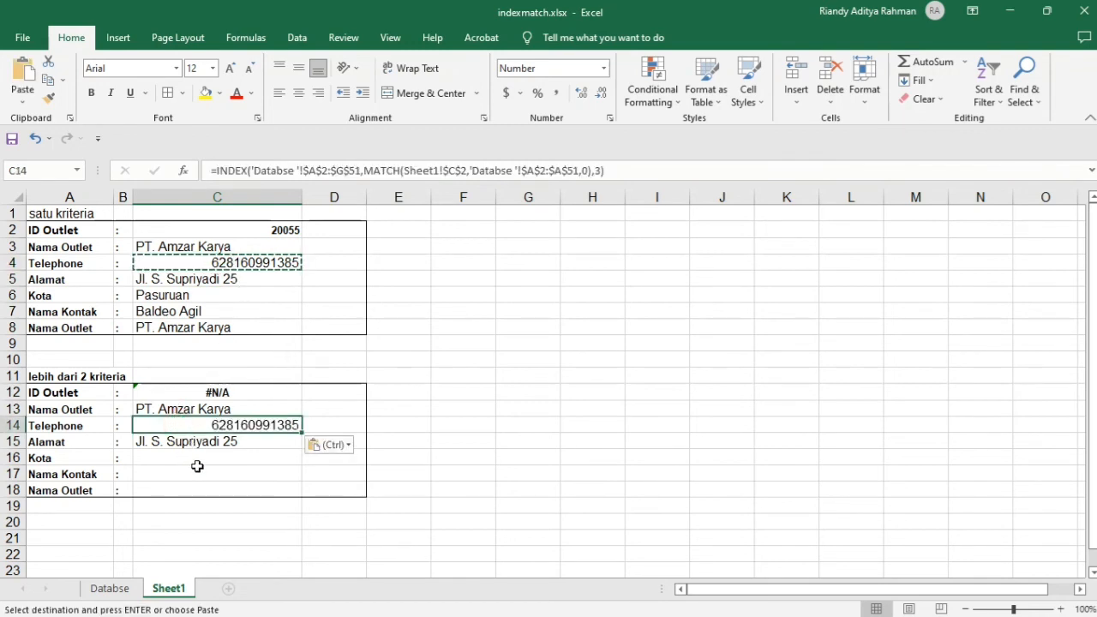
Step: Enter Pasuruan as the Kota in C16
click(200, 458)
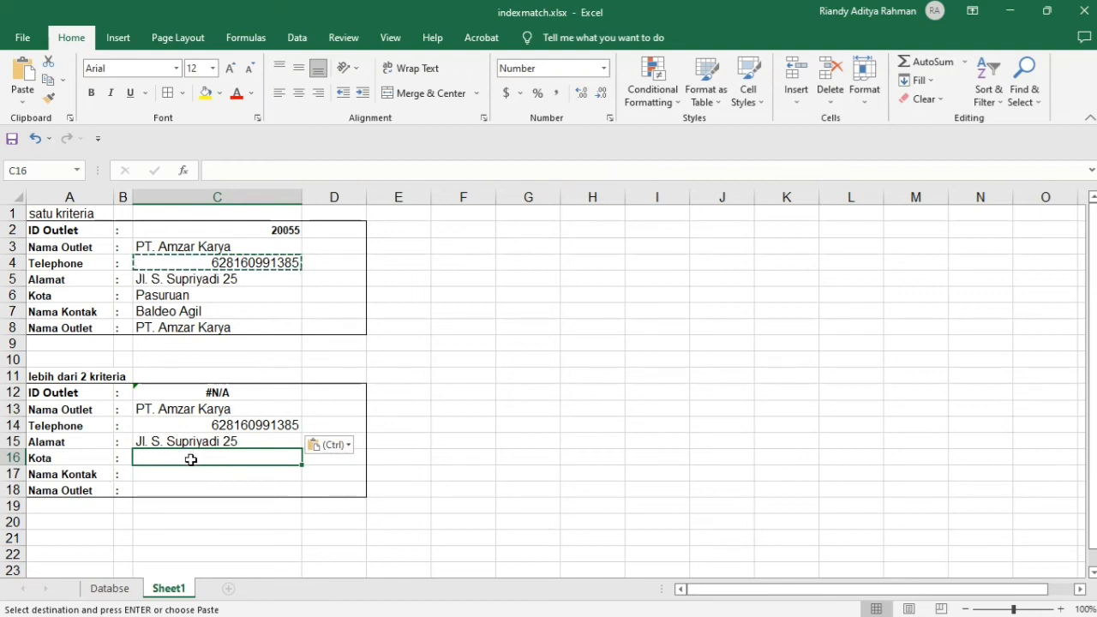
text(Pasuruan)
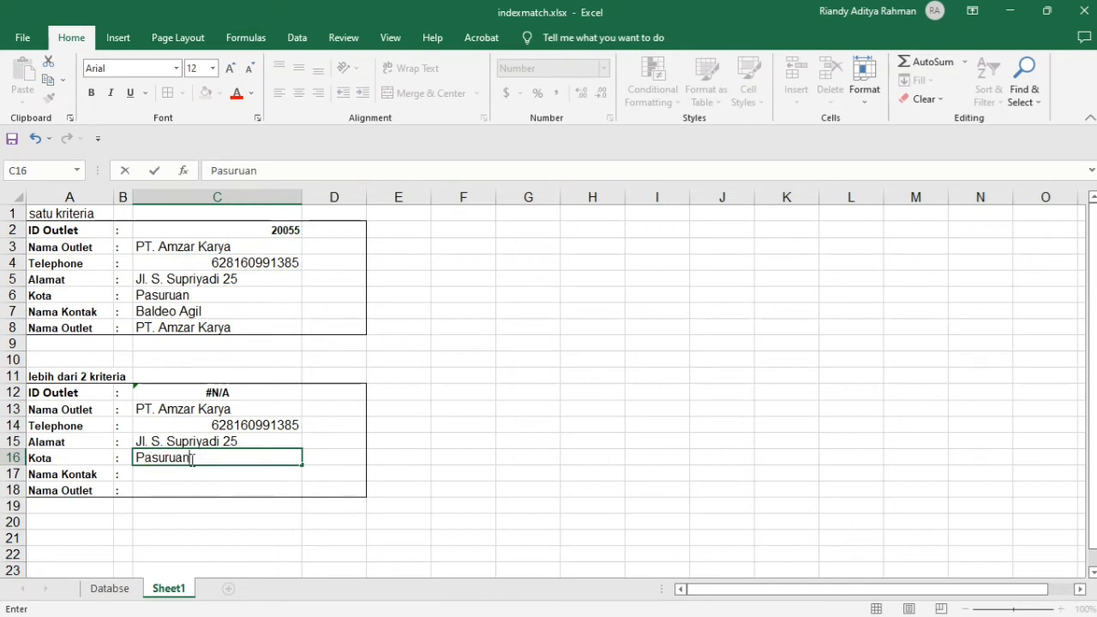
key(Return)
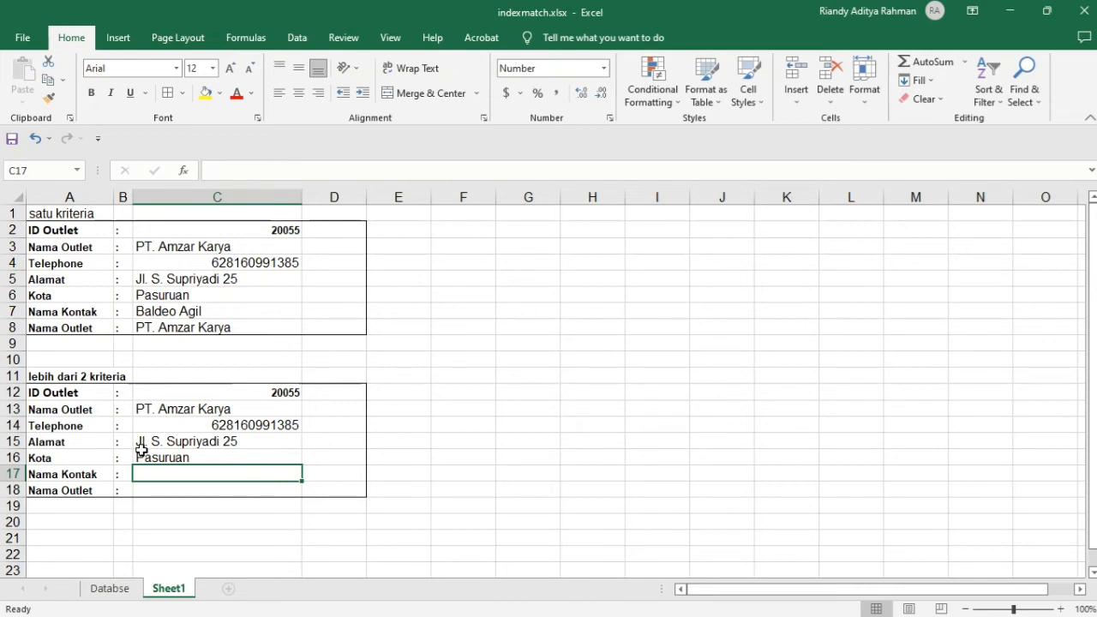
Step: Test the exact match by adding a trailing space after Pasuruan in C16 and removing it again, two times over
click(167, 458)
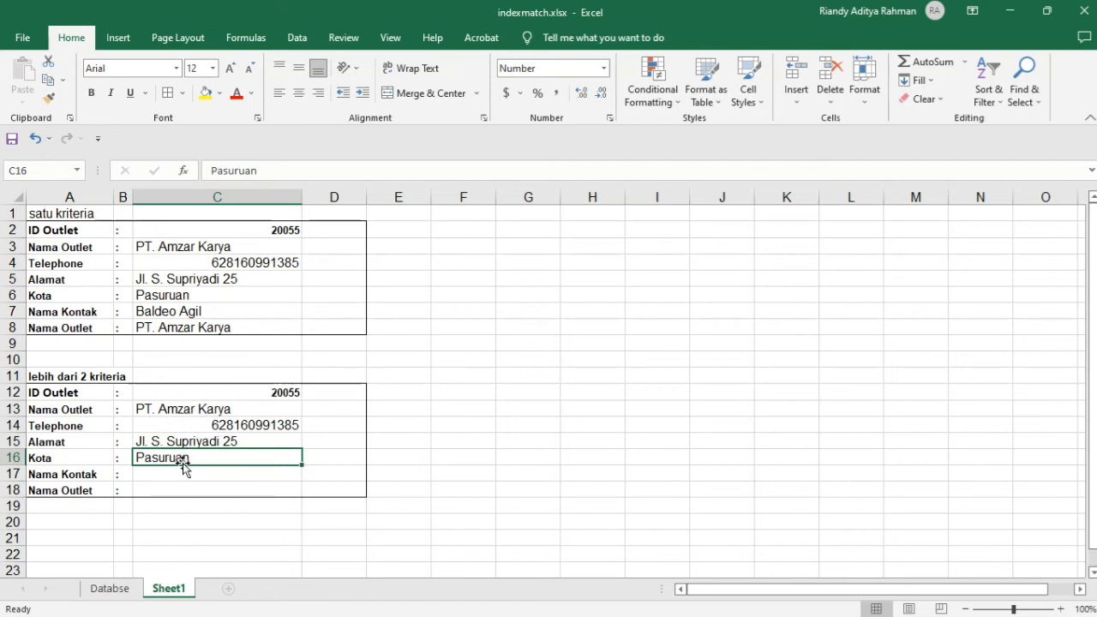
click(288, 171)
key(Return)
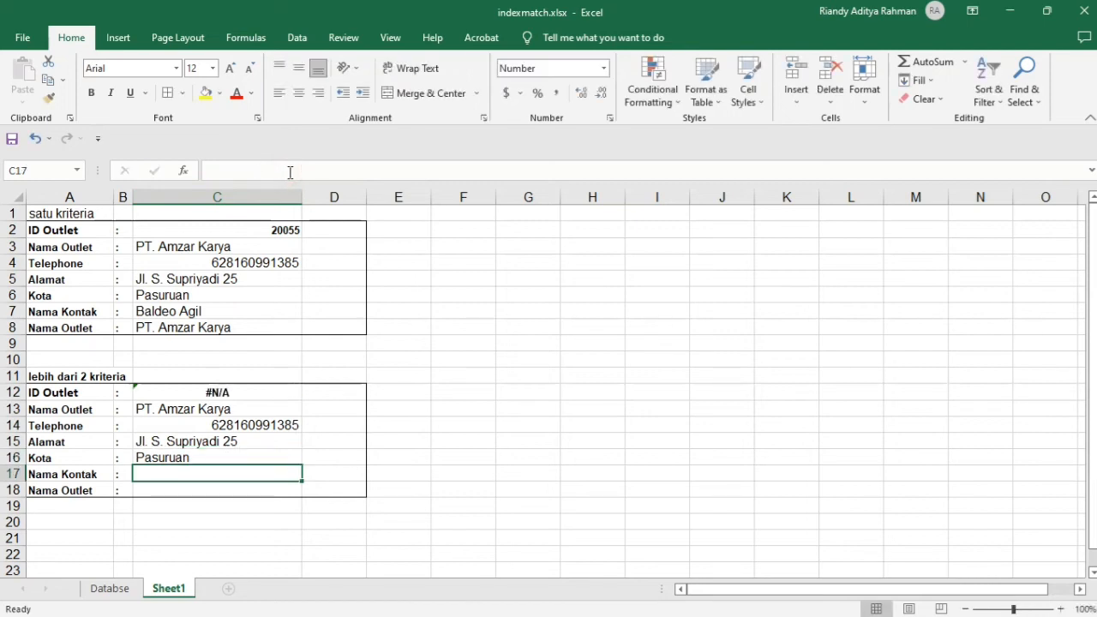
click(179, 454)
click(300, 171)
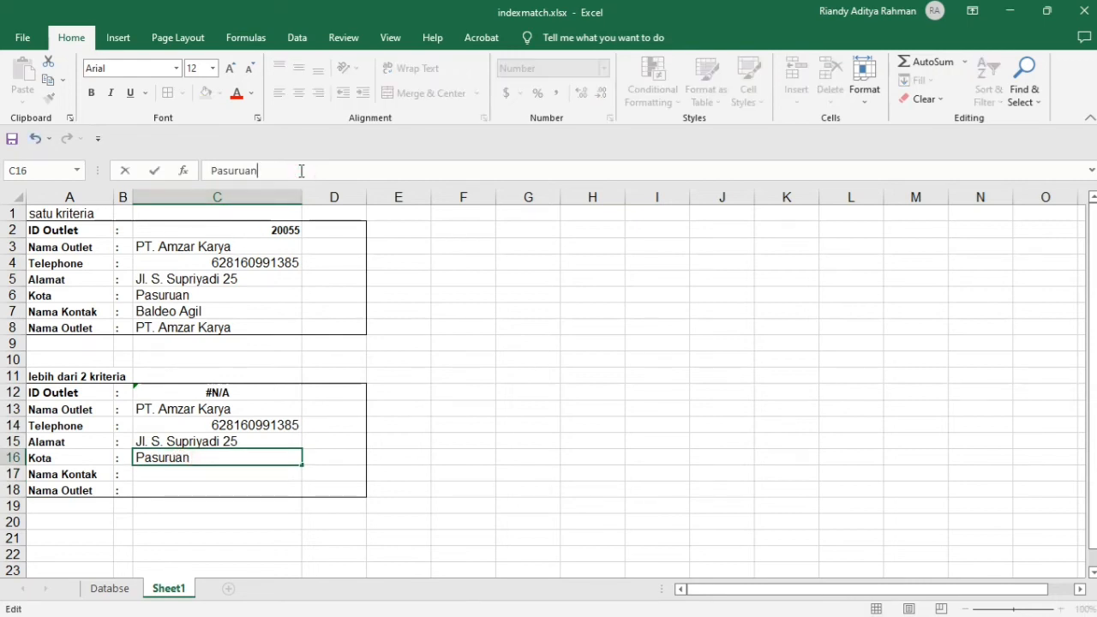
key(Return)
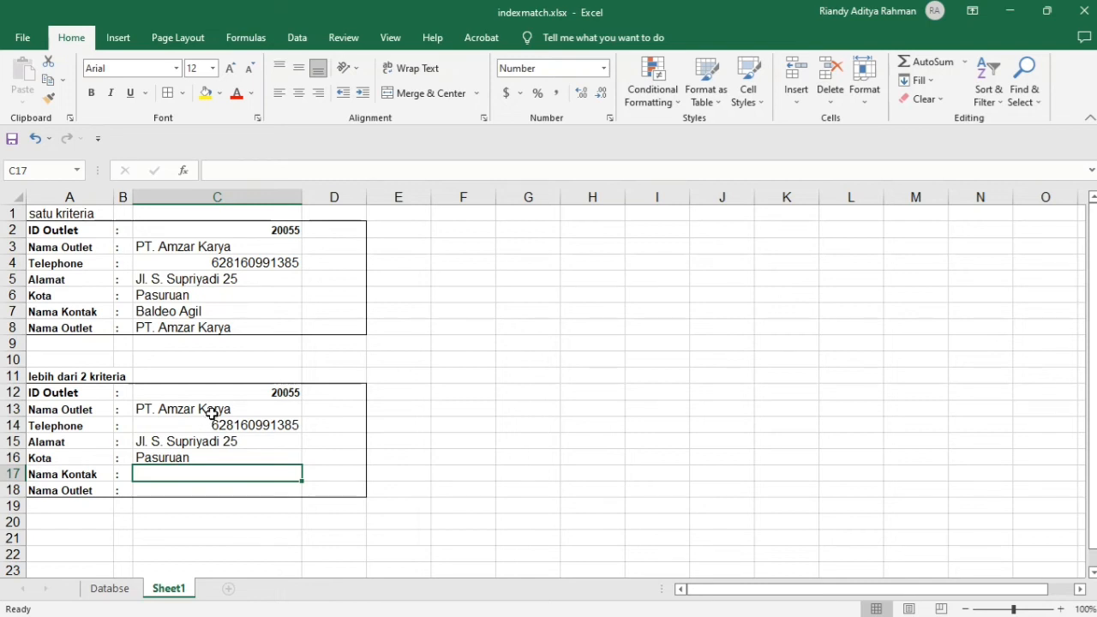
click(180, 456)
click(307, 171)
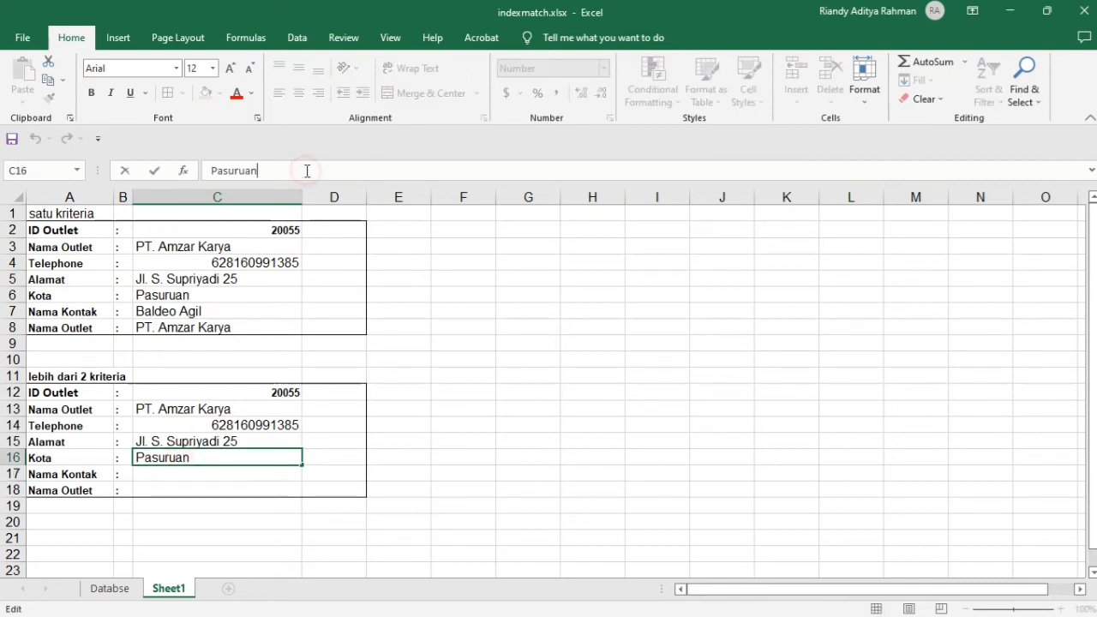
key(Return)
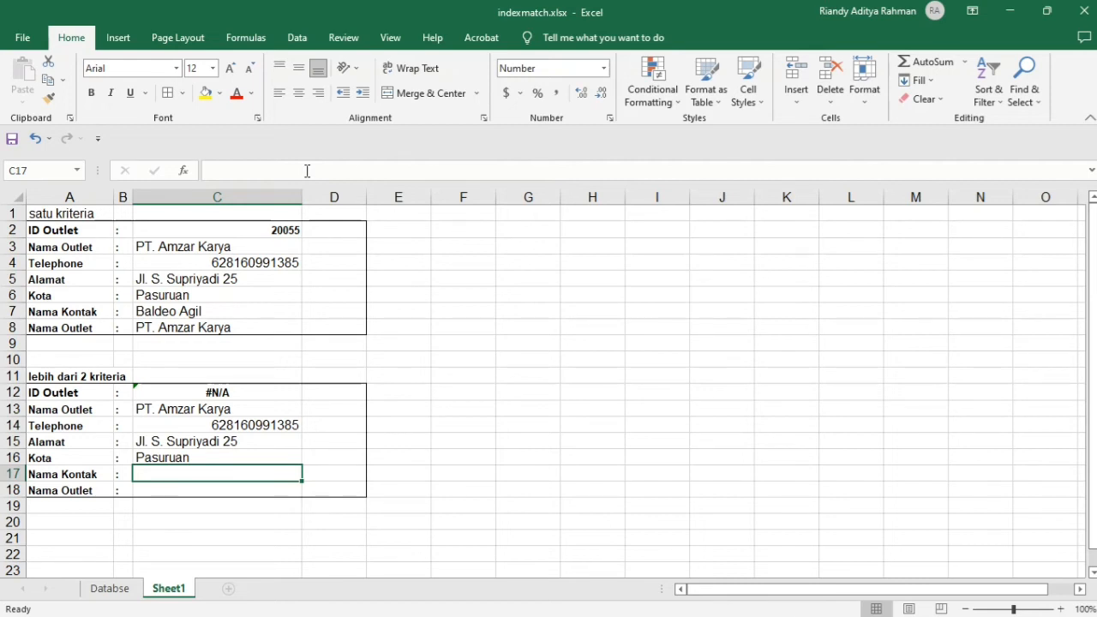
click(195, 459)
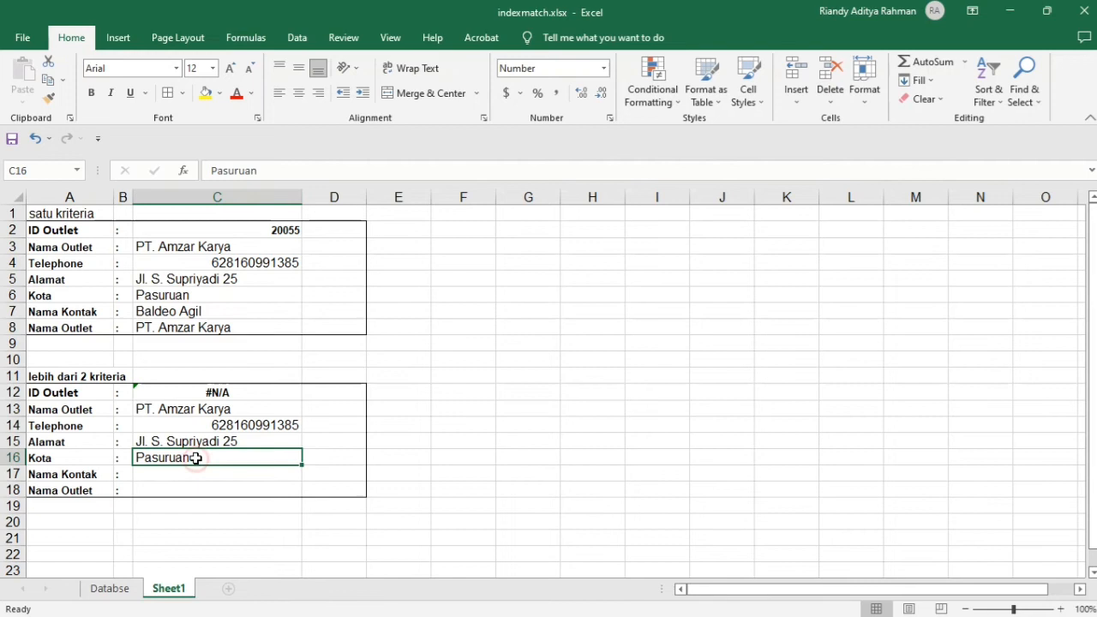
click(336, 168)
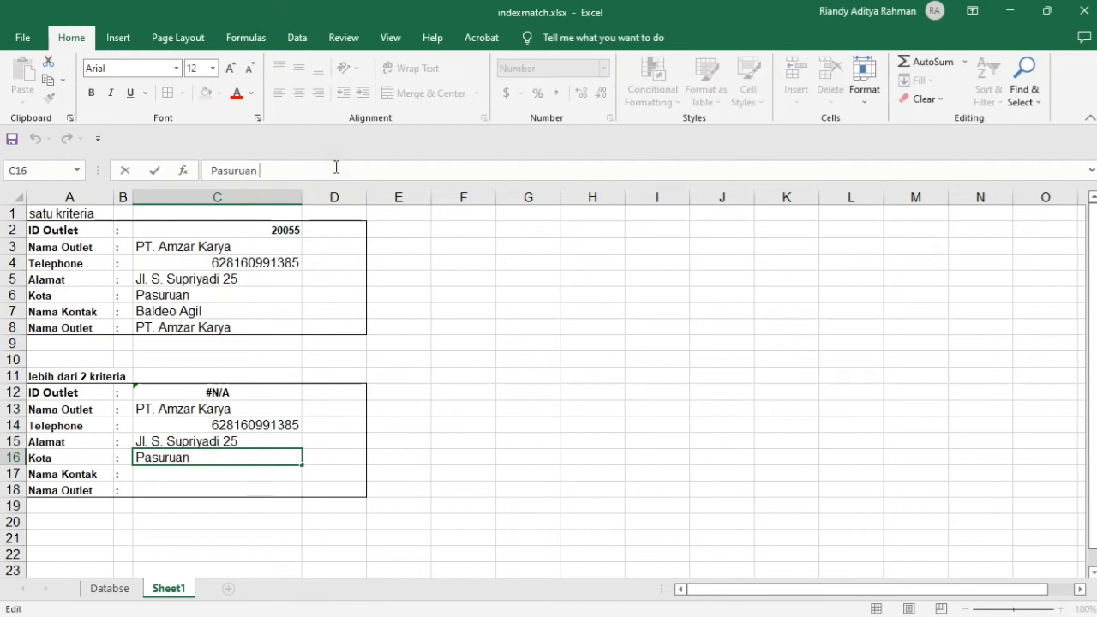
key(Return)
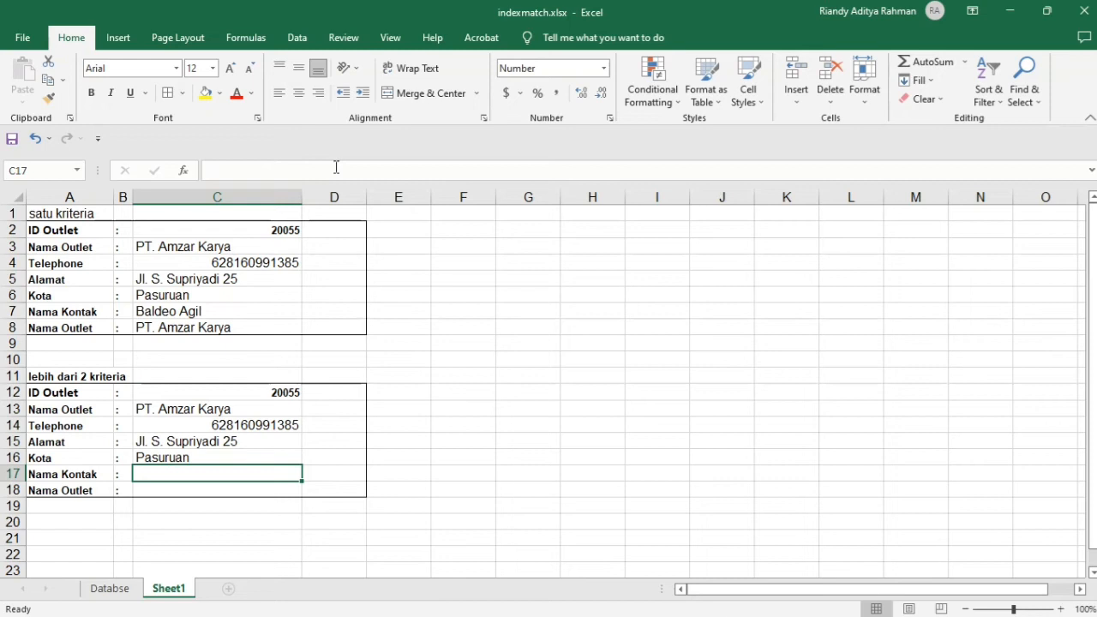
Step: Set the ID Outlet in C2 of the single-criterion form to 20077
click(275, 231)
click(252, 176)
key(BackSpace)
key(BackSpace)
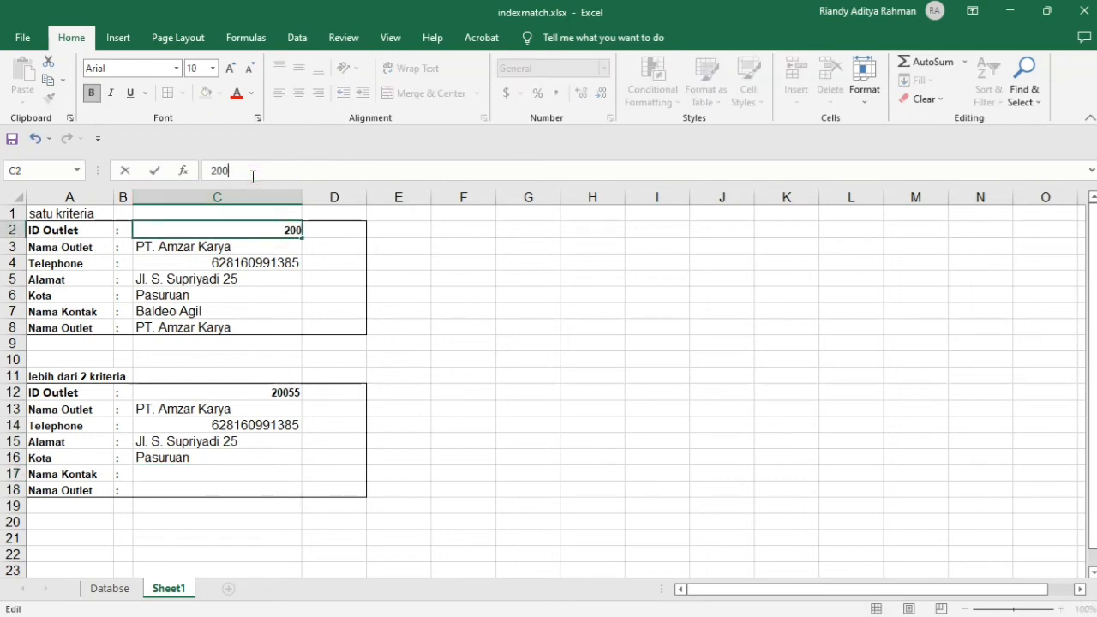
text(77)
key(Return)
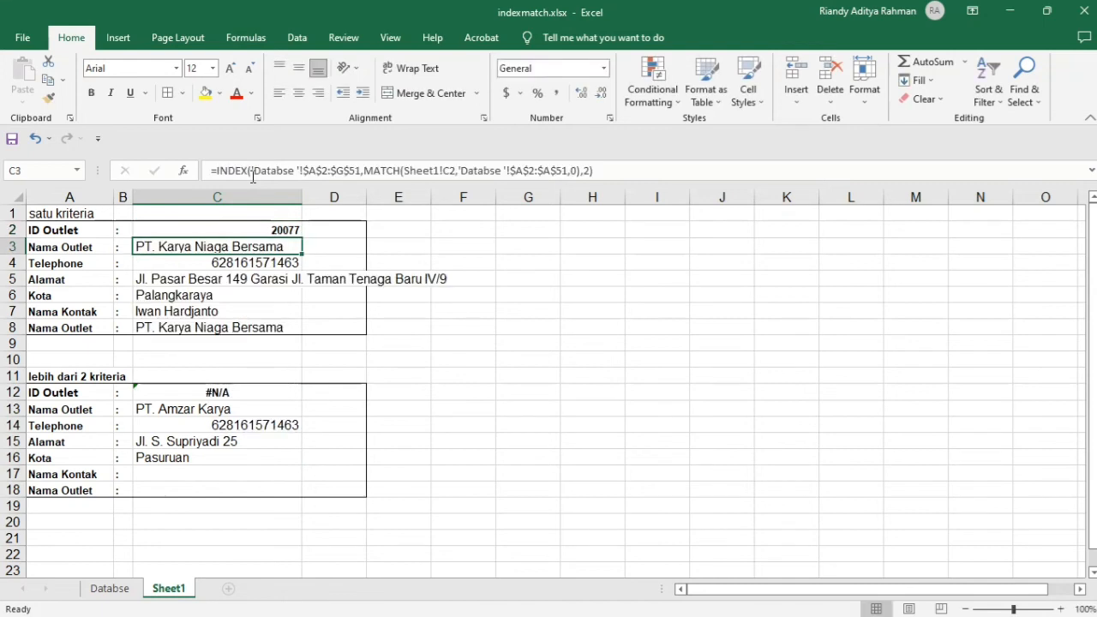
Step: Examine which cells the C12 formula uses as criteria and recommit it as an array formula
click(265, 393)
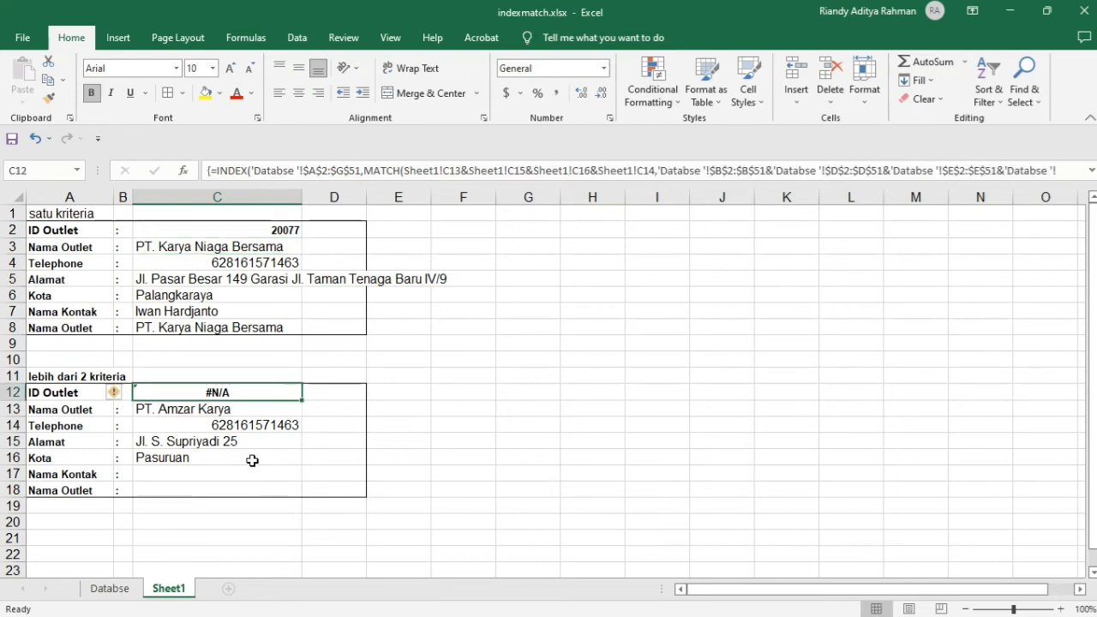
click(356, 172)
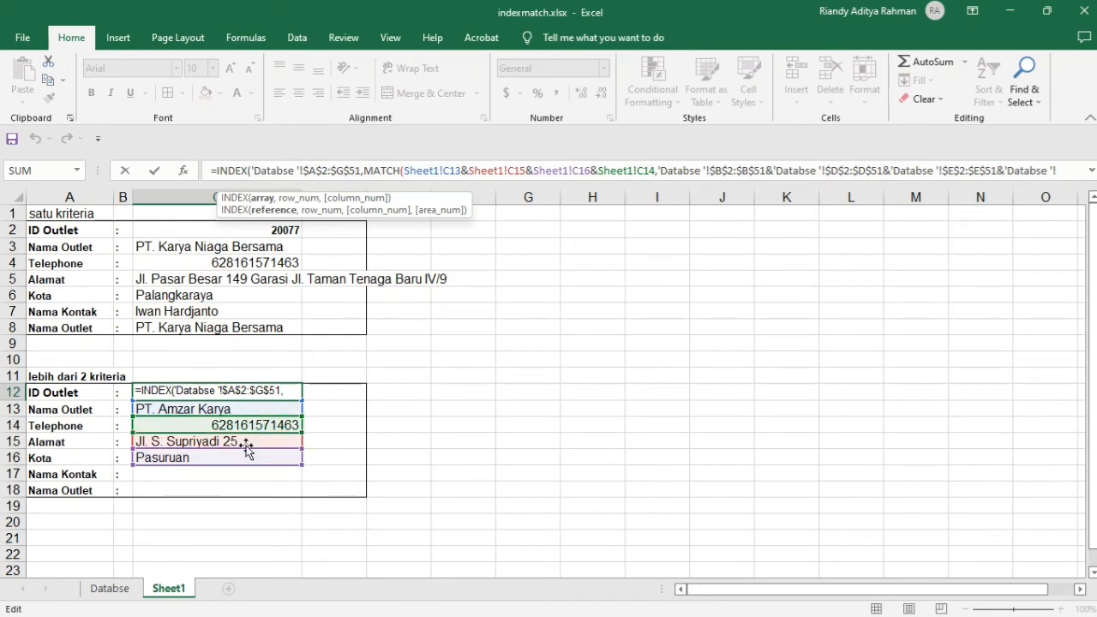
key(ctrl+shift+Return)
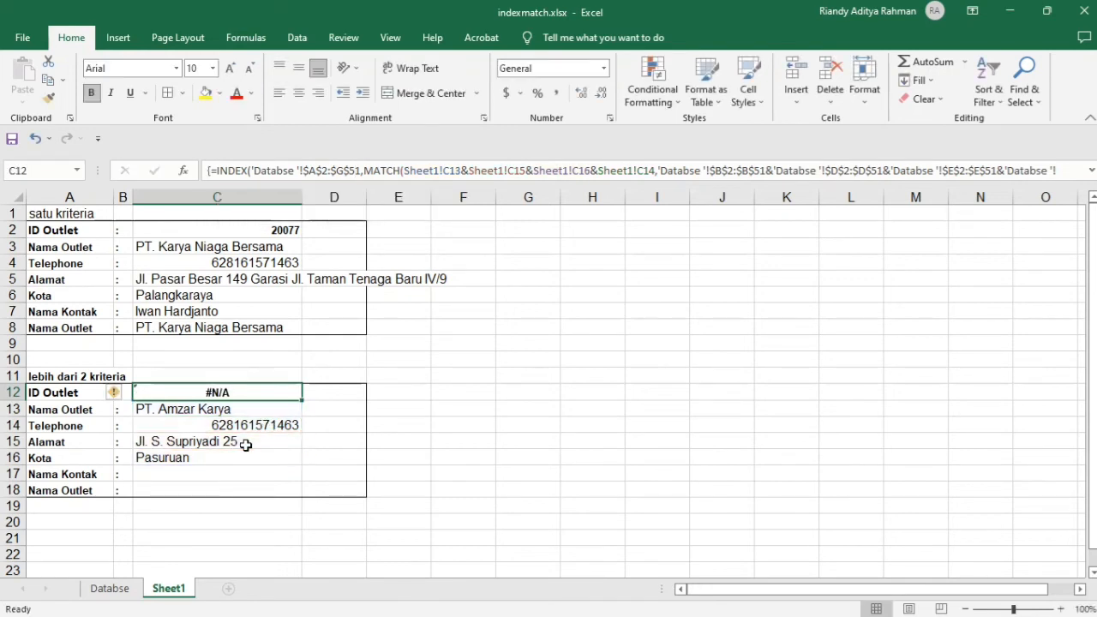
Step: Check the Alamat and Kota entries in C15 and C16 and glance at the Databse sheet to investigate the C12 lookup
click(246, 445)
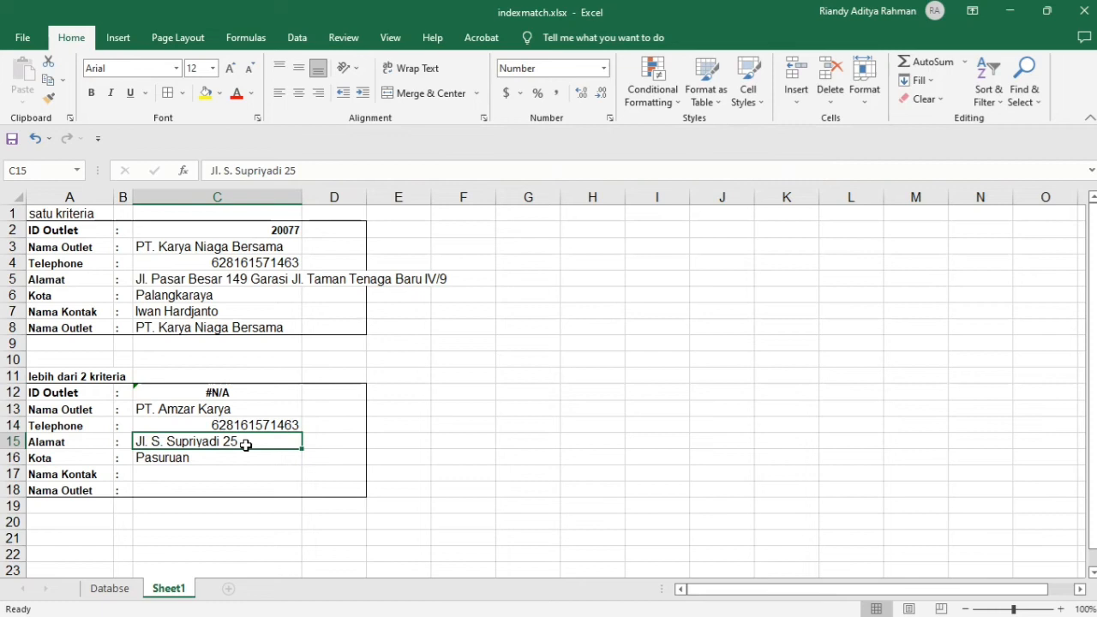
key(Down)
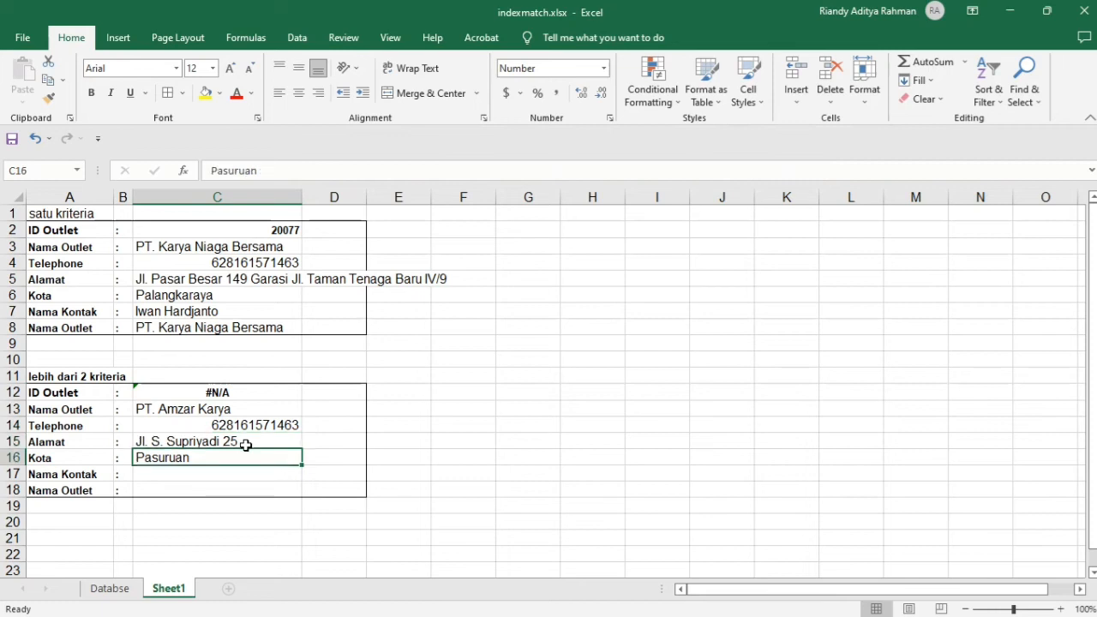
click(315, 173)
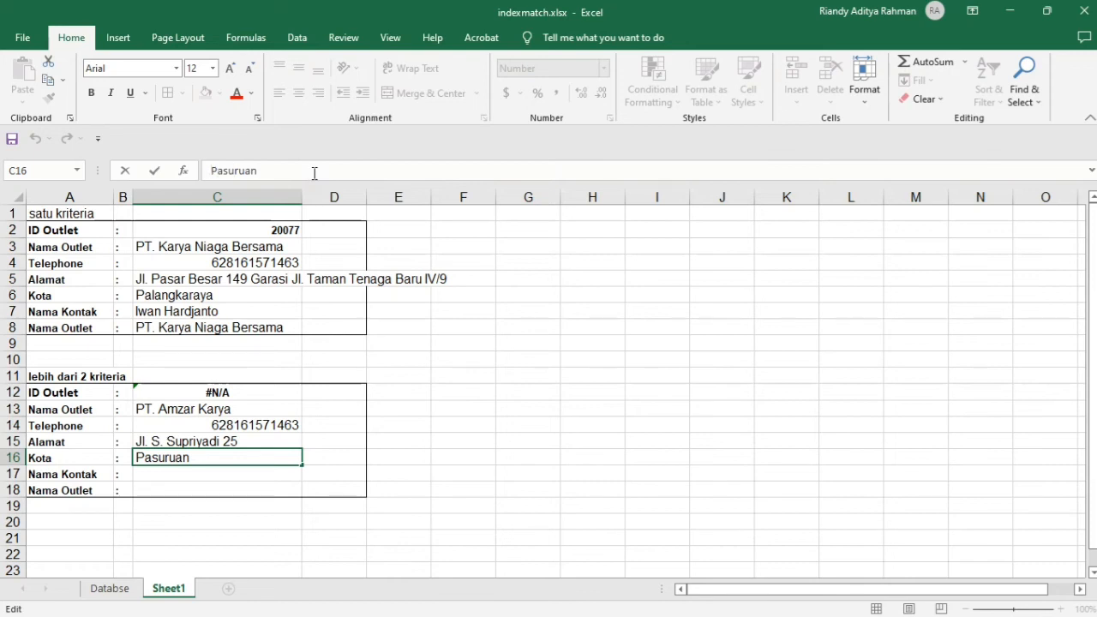
key(Return)
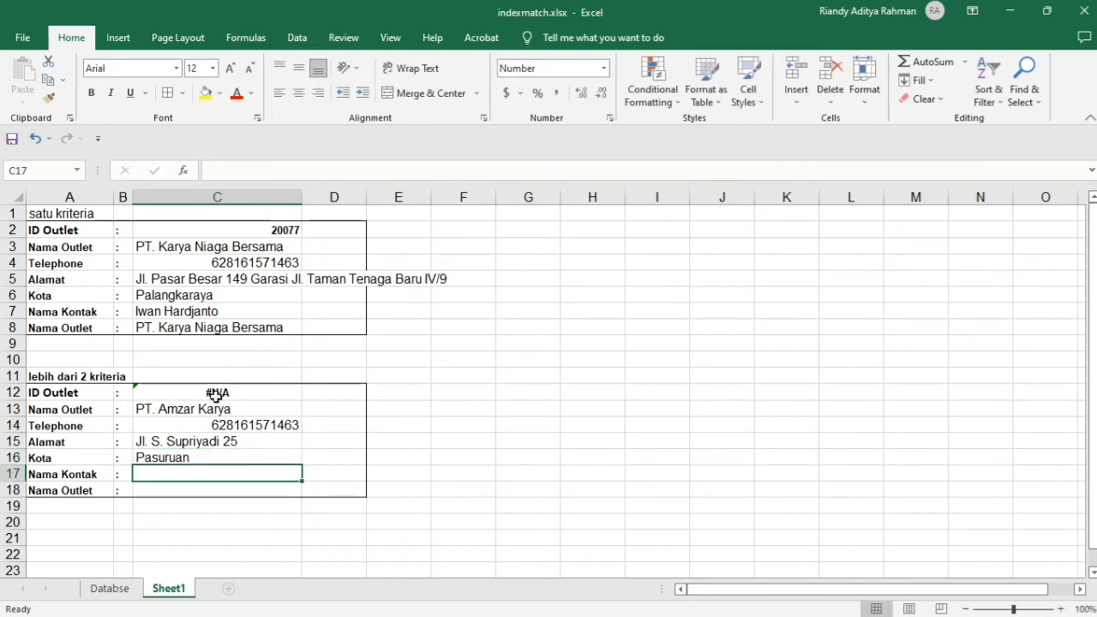
click(109, 592)
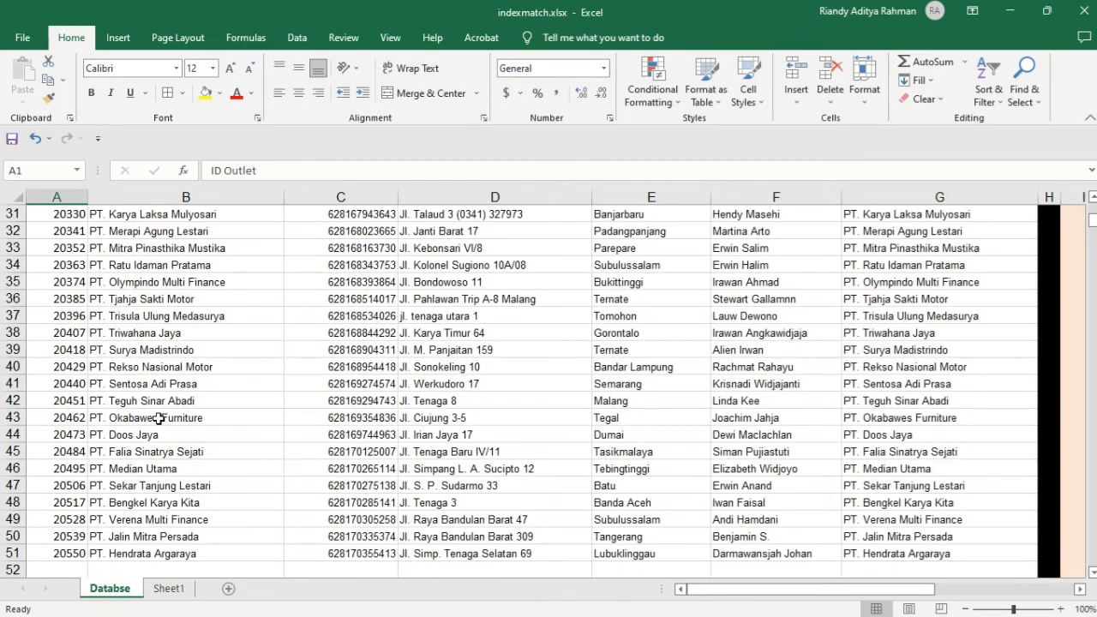
Step: Undo the recent edits on Sheet1, including the last ID Outlet change in C2, and inspect the C12 formula
click(168, 588)
key(ctrl+z)
key(ctrl+z)
key(ctrl+z)
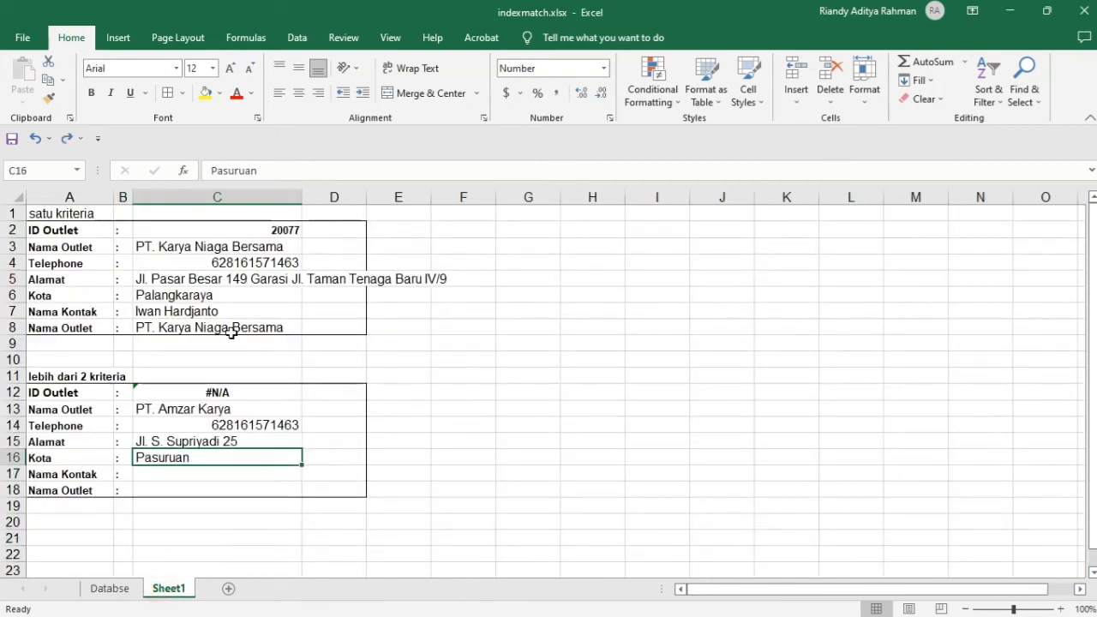
click(278, 394)
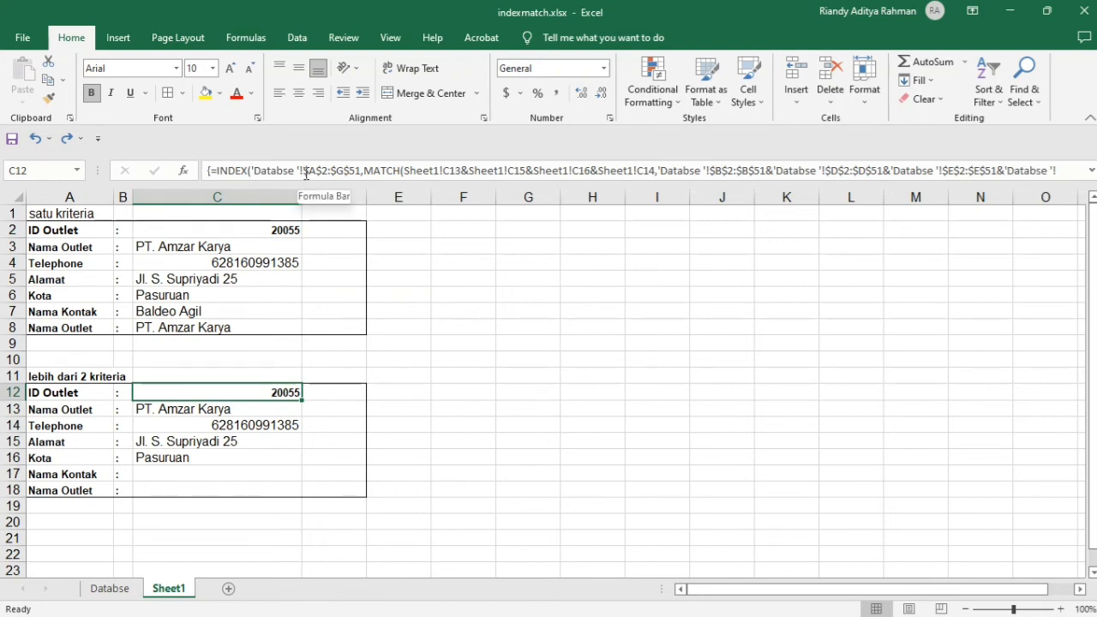
Step: Replace the Telephone formula in C14 with its own value by copying the cell and pasting it back as values only
click(211, 426)
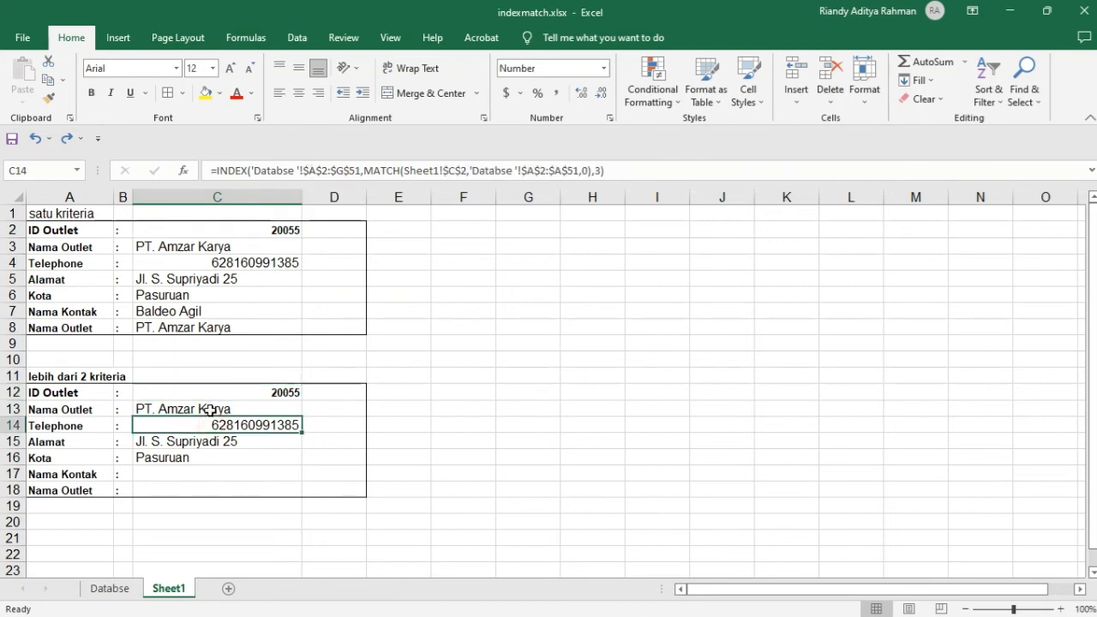
key(Up)
click(219, 427)
key(ctrl+c)
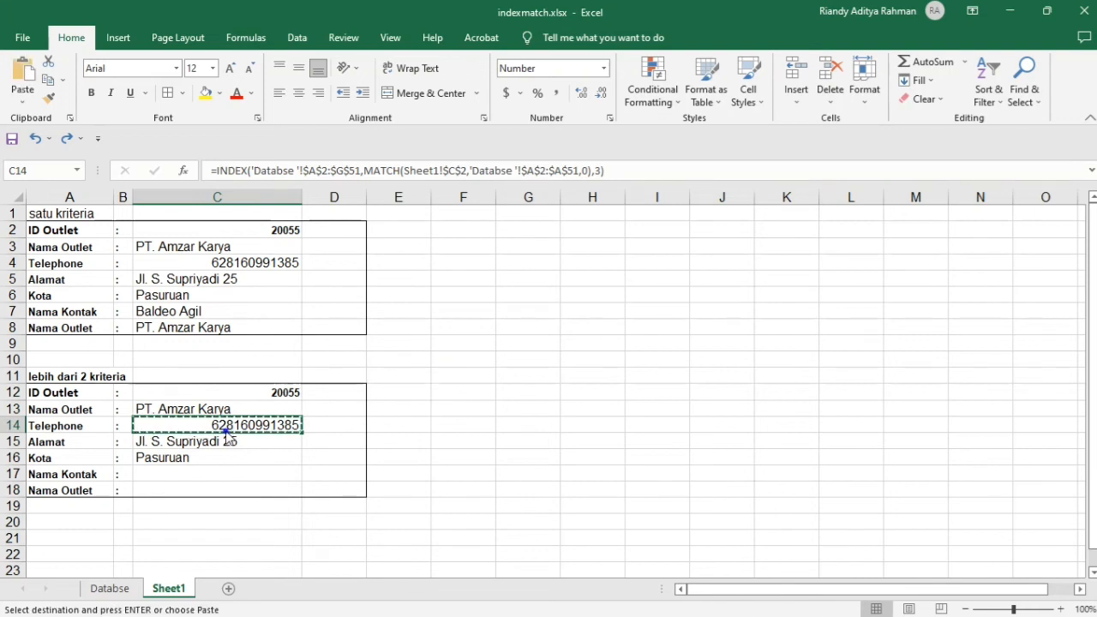
click(203, 428)
right_click(204, 428)
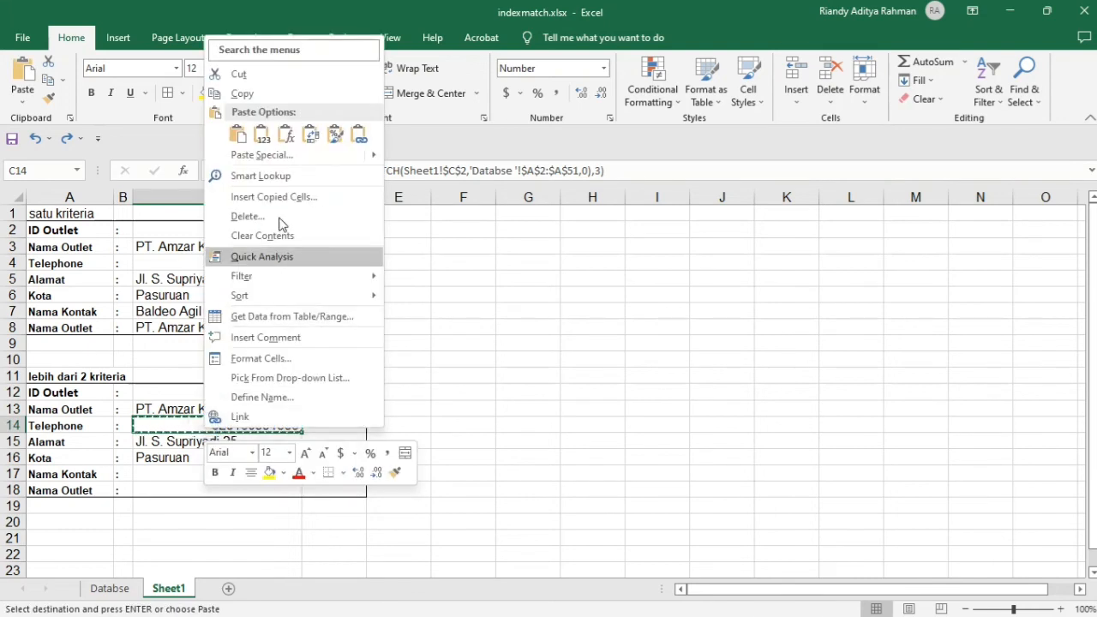
click(257, 135)
click(448, 299)
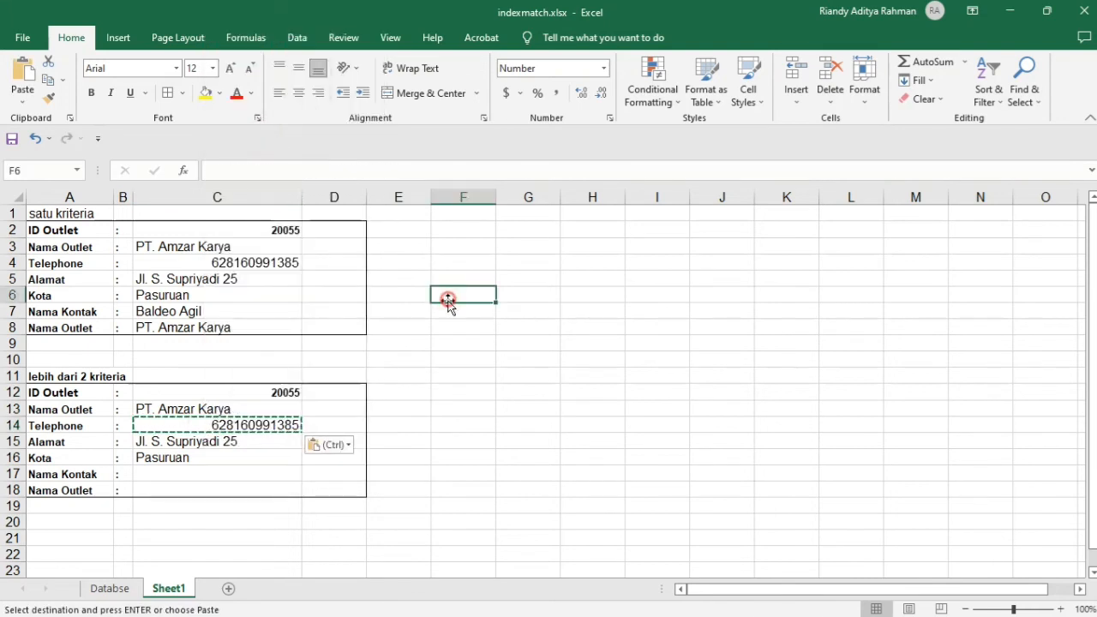
Step: Set the ID Outlet in C2 to 20077 and widen column D so the long Alamat fits inside the form
click(274, 227)
click(305, 175)
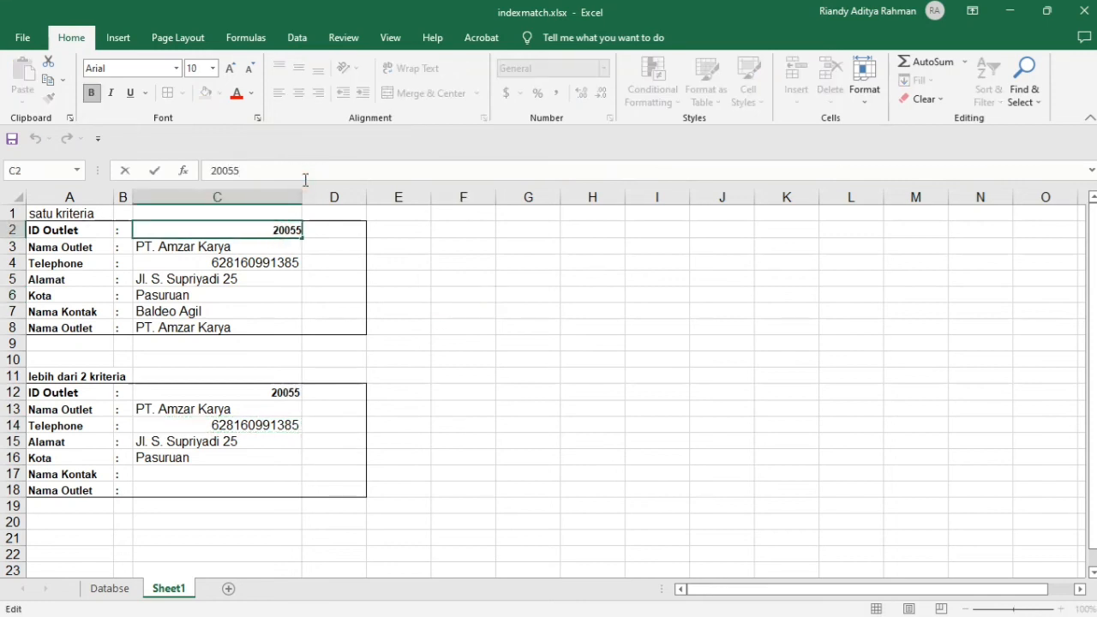
key(BackSpace)
text(77)
key(Return)
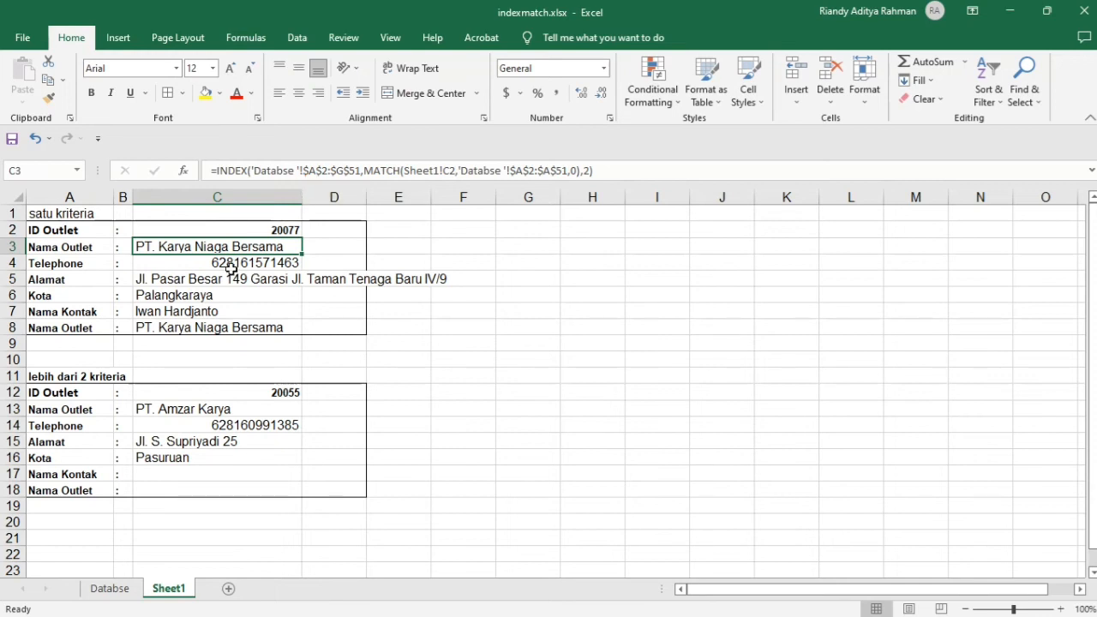
drag(366, 197, 483, 214)
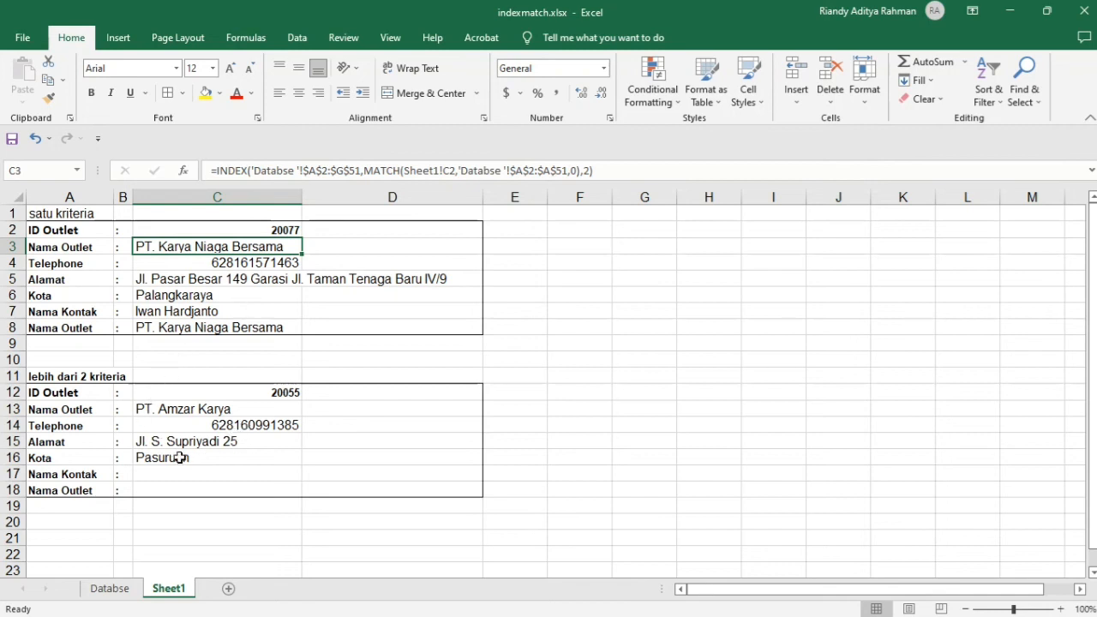
Step: Copy the Nama Outlet from C3 into C13 of the multi-criteria form as values only
click(227, 412)
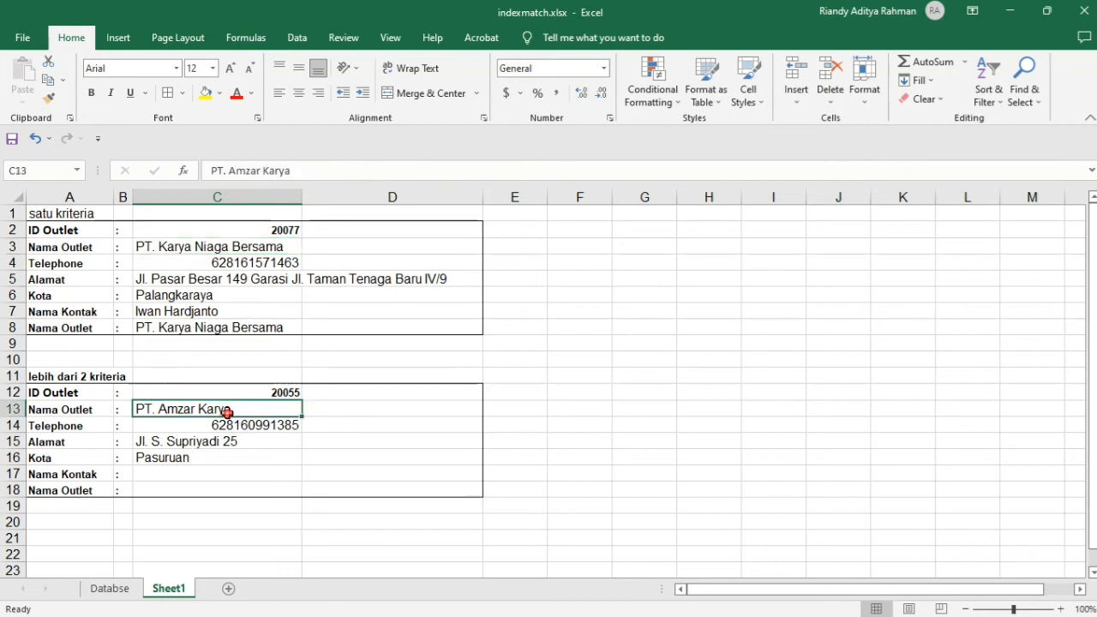
click(240, 246)
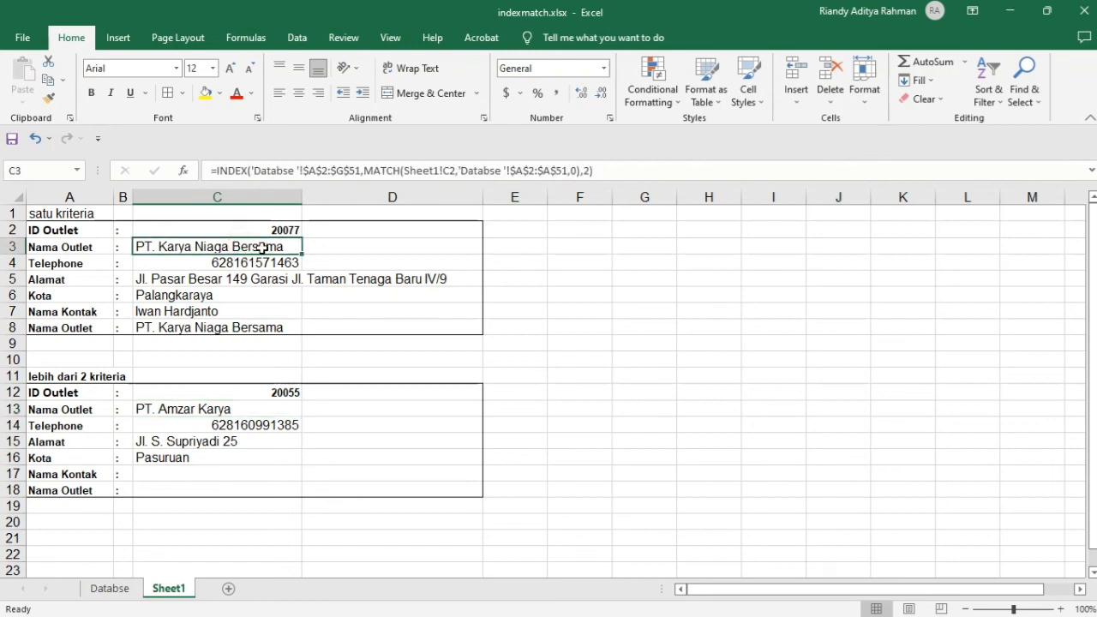
key(ctrl+c)
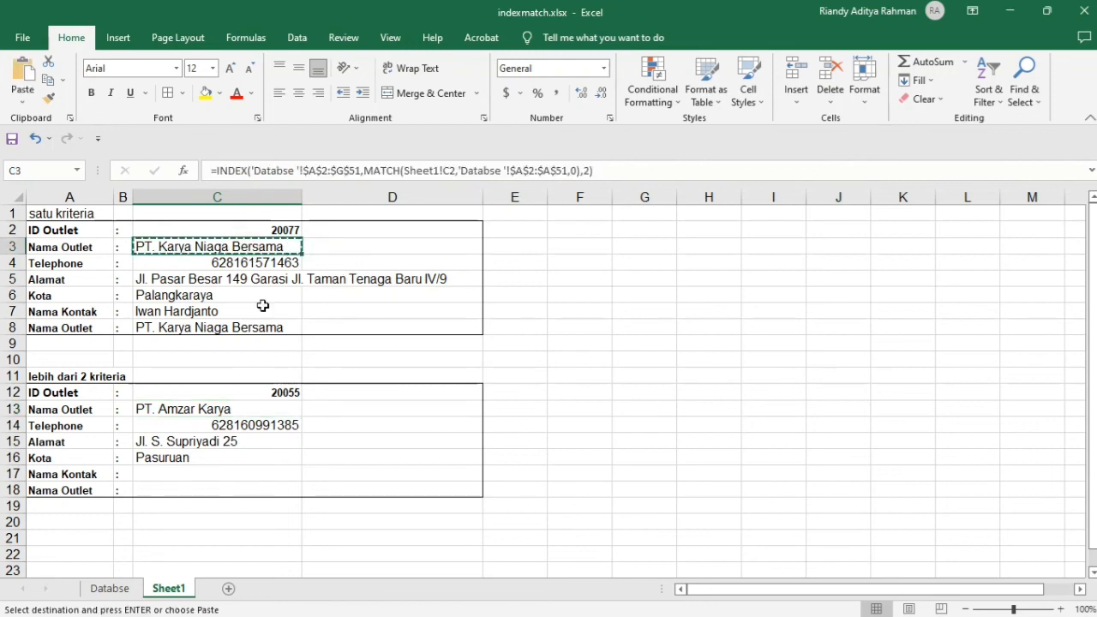
click(189, 413)
right_click(190, 419)
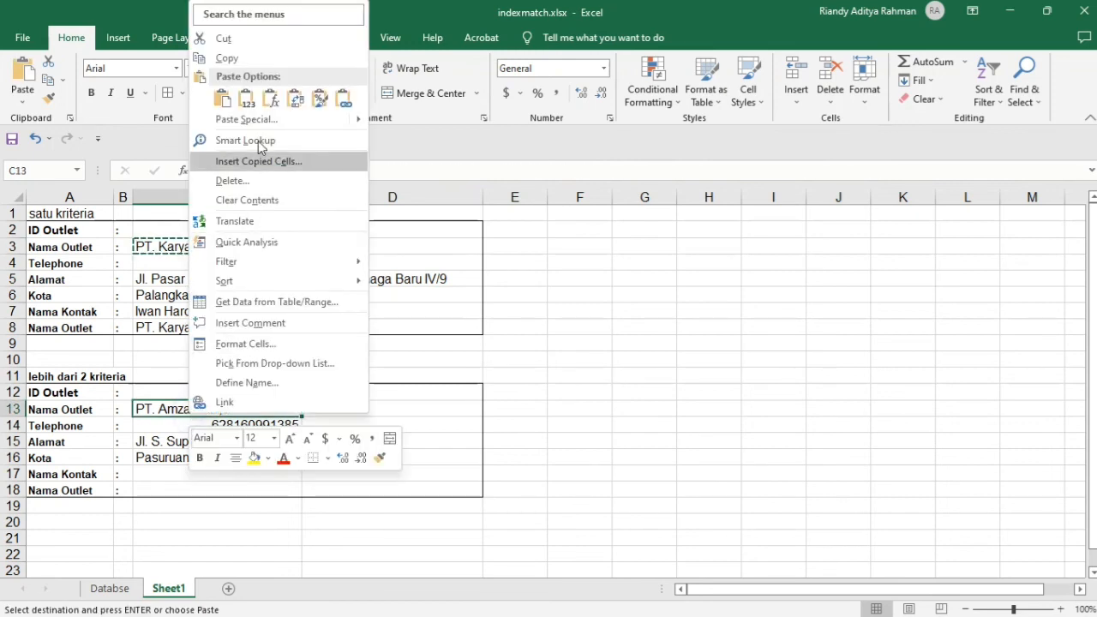
click(246, 98)
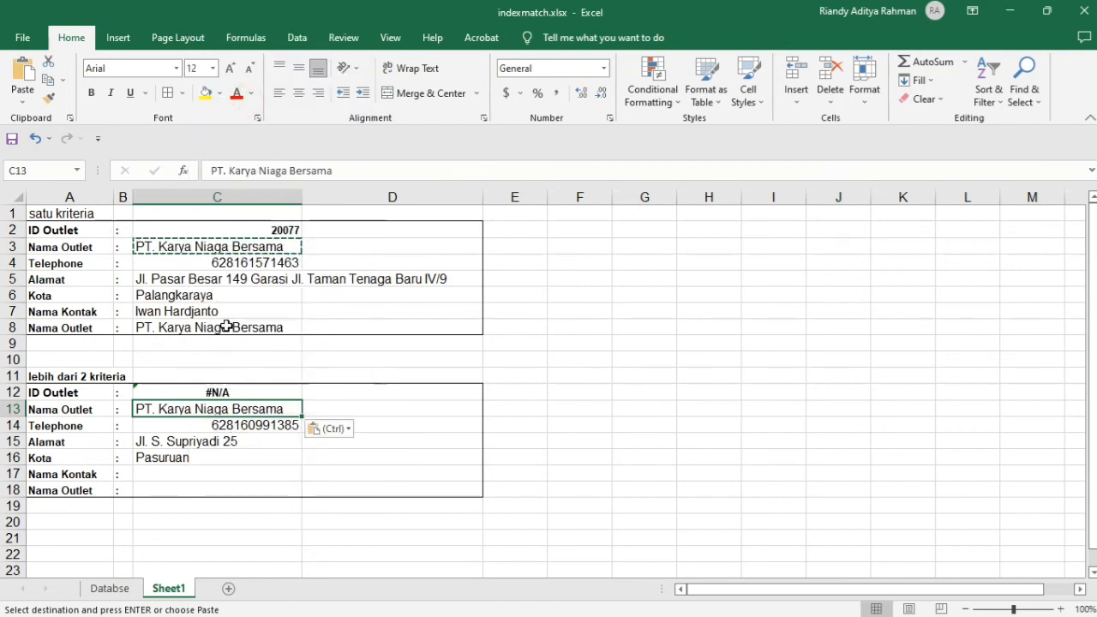
Step: Copy the Telephone from C4 into C14 as values only
click(242, 267)
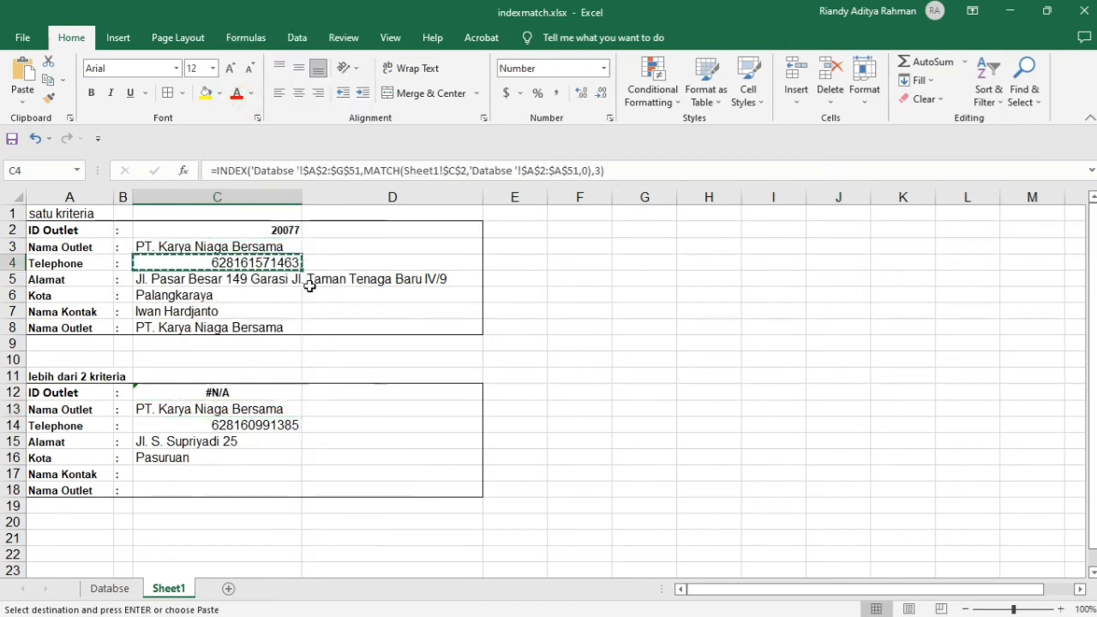
click(232, 426)
right_click(238, 426)
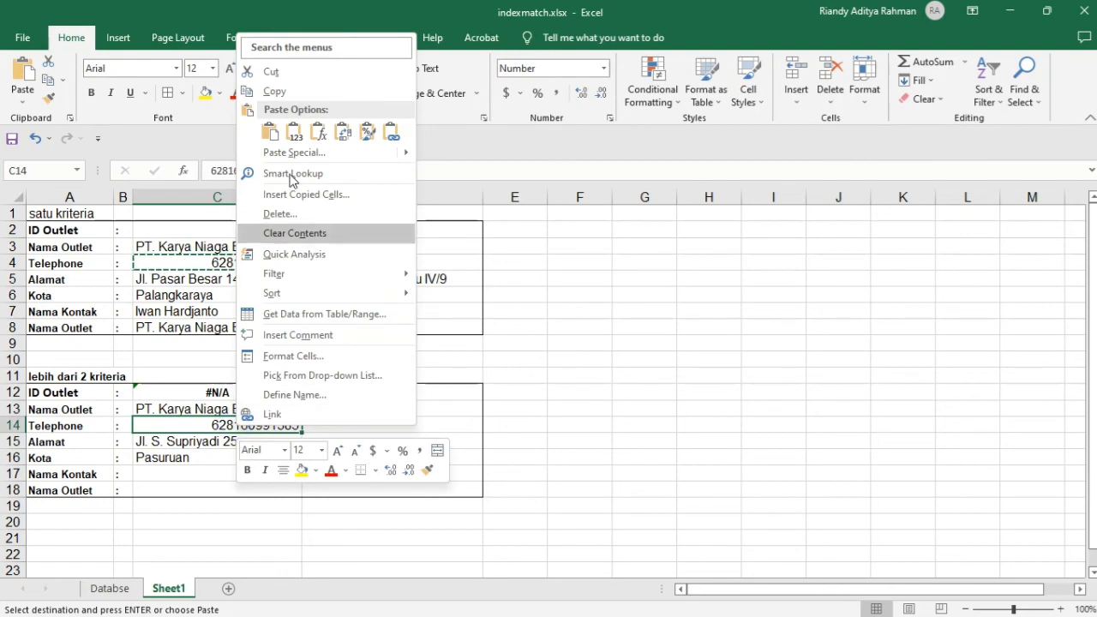
click(293, 131)
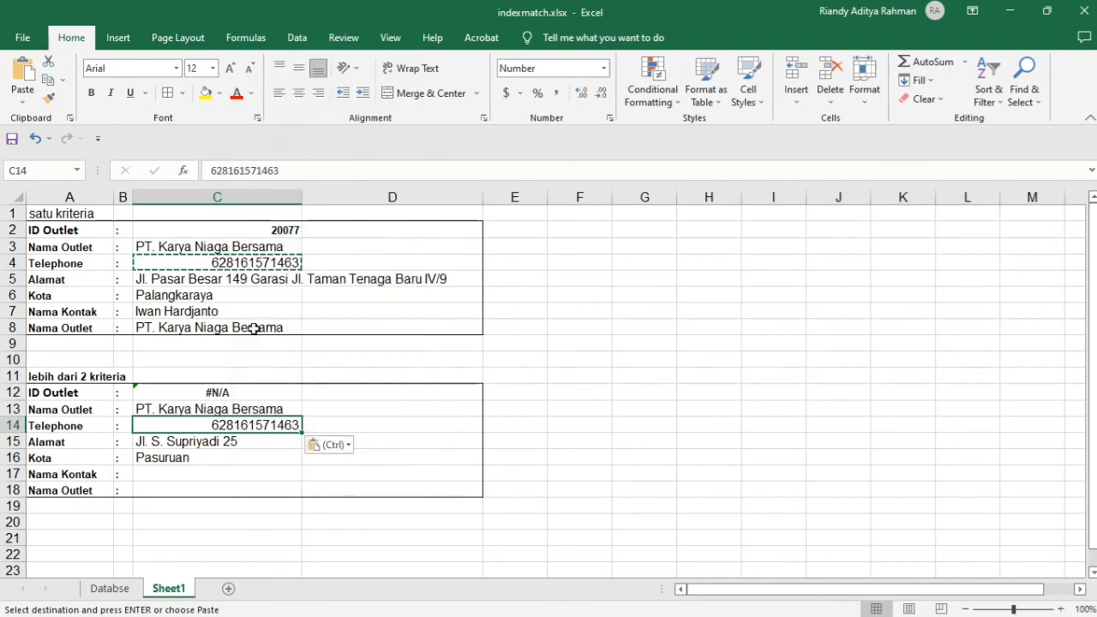
Step: Copy the Alamat from C5 into C15 as values only
click(238, 283)
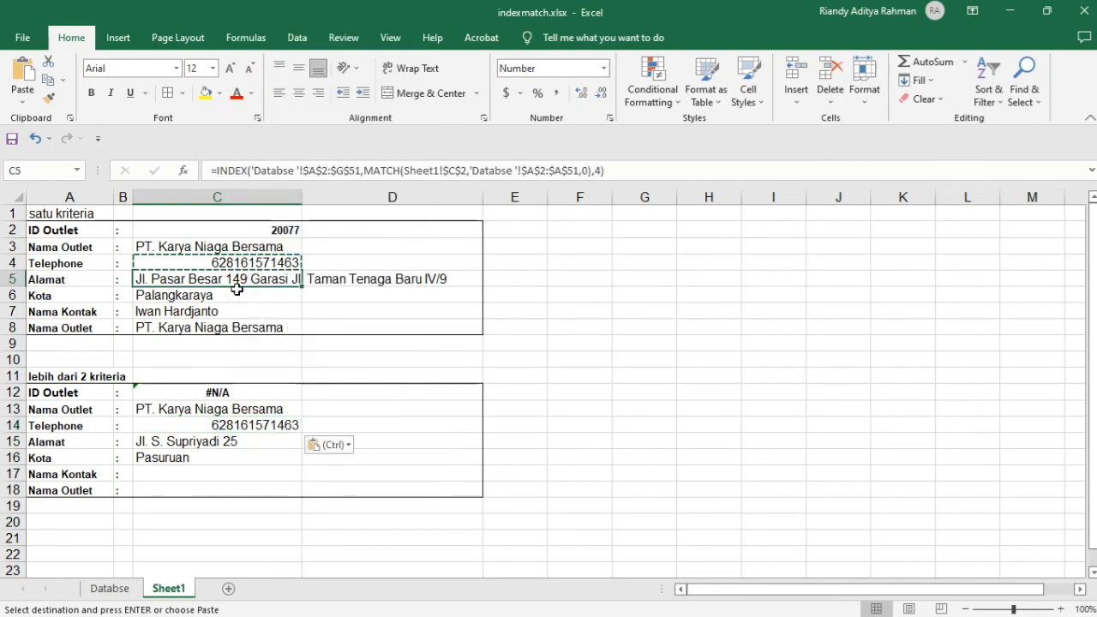
right_click(181, 444)
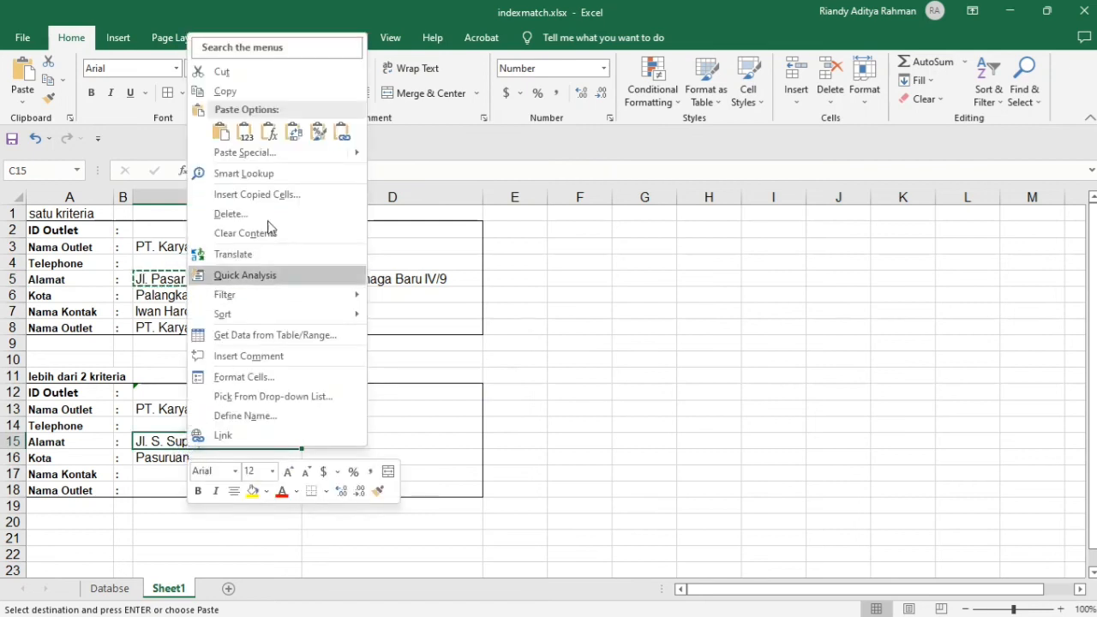
click(244, 132)
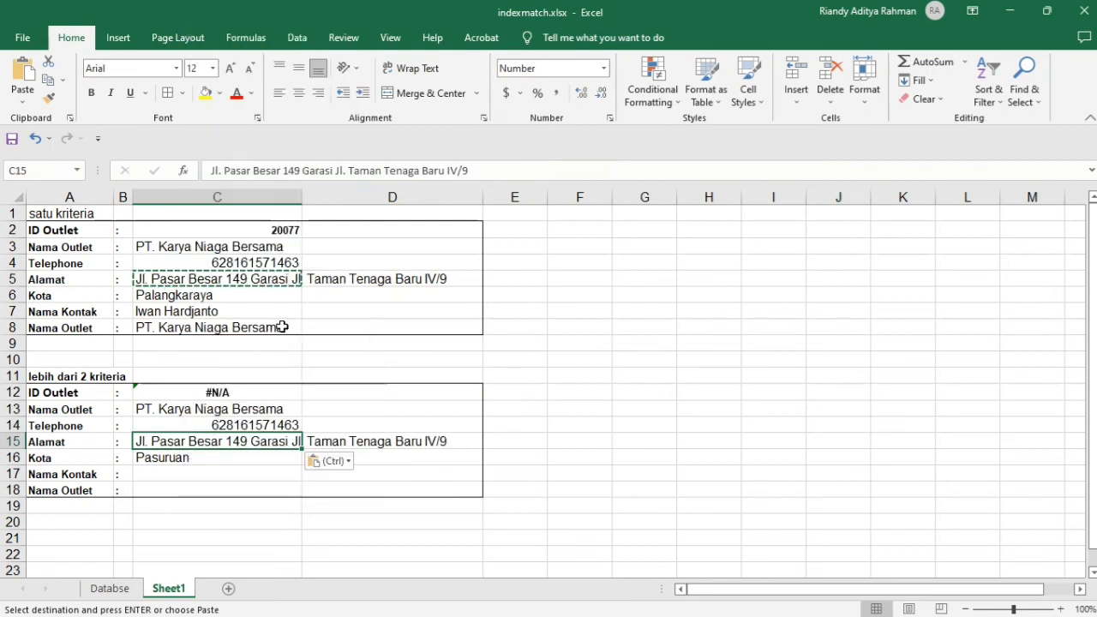
Step: Copy the Kota Palangkaraya from C6 into C16 as values only
click(194, 296)
key(ctrl+c)
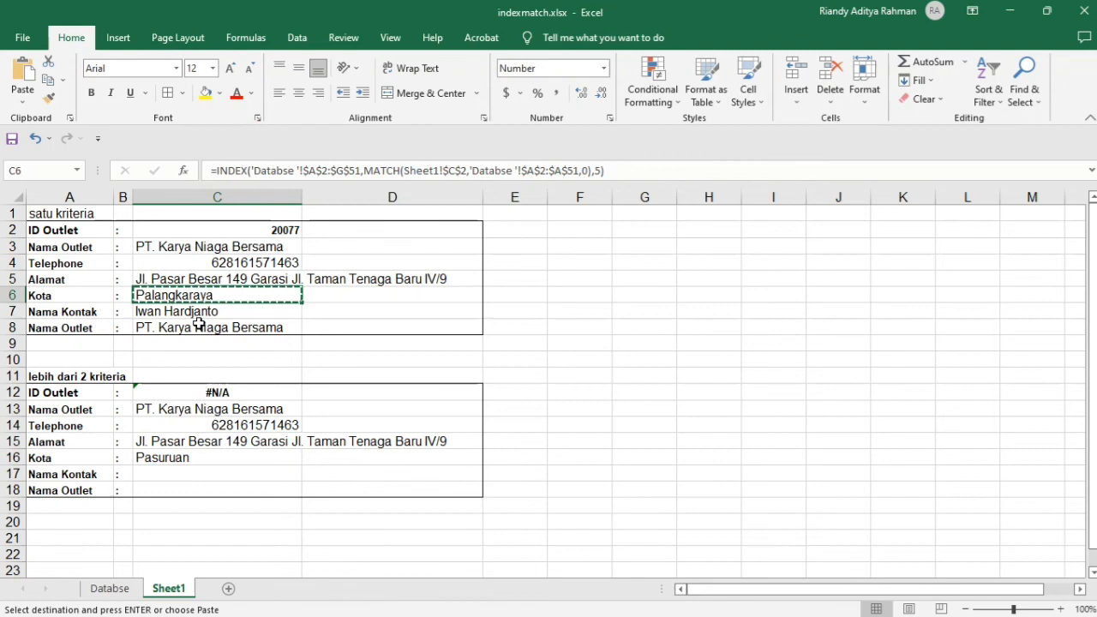
click(169, 465)
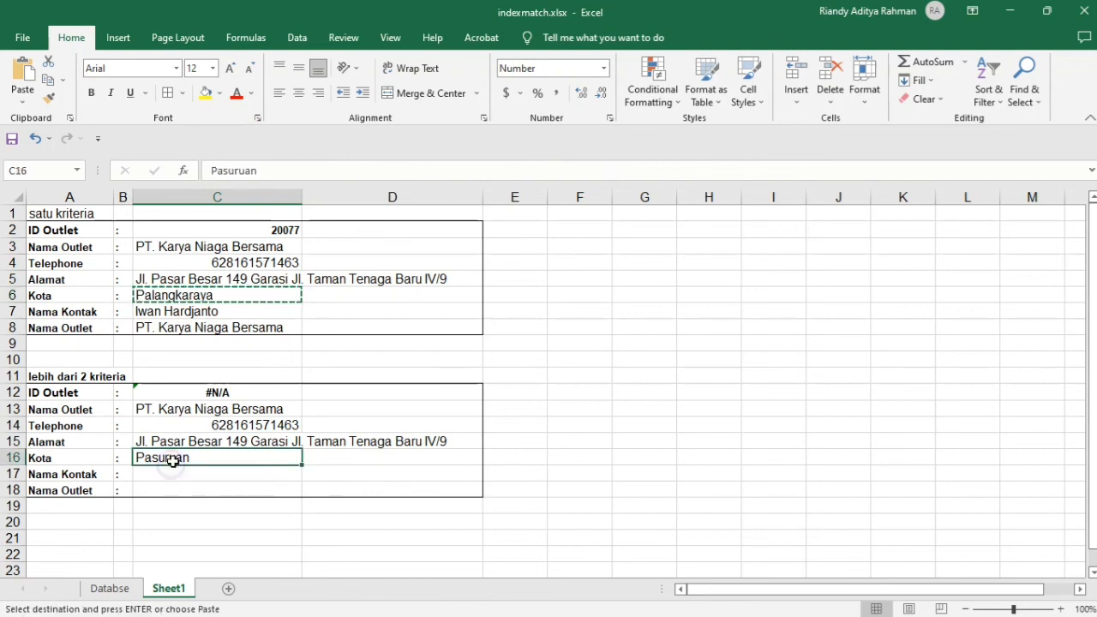
right_click(184, 459)
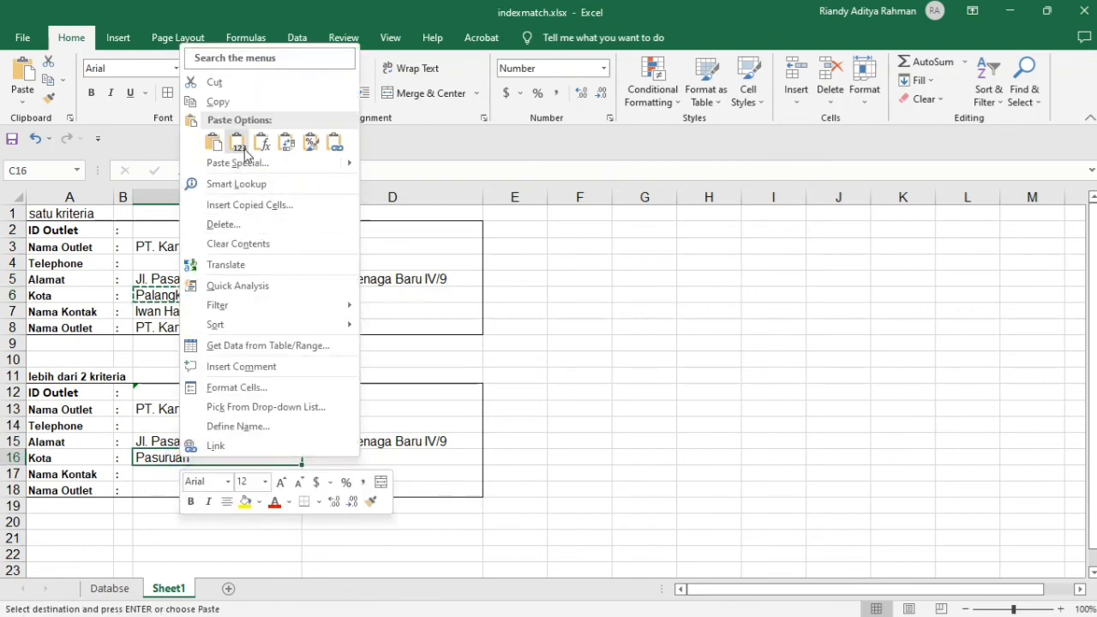
click(239, 144)
click(360, 406)
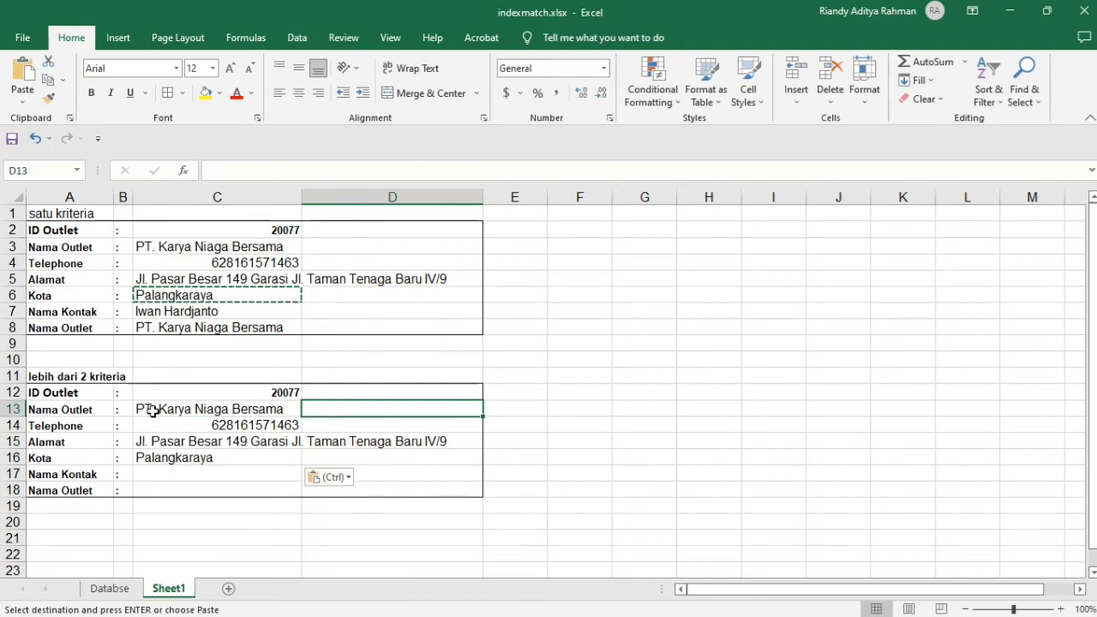
Step: Examine the Telephone, Kota and Nama Outlet columns on the Databse sheet as lookup criteria, and return to Sheet1
click(110, 588)
scroll(285, 317, up, 10)
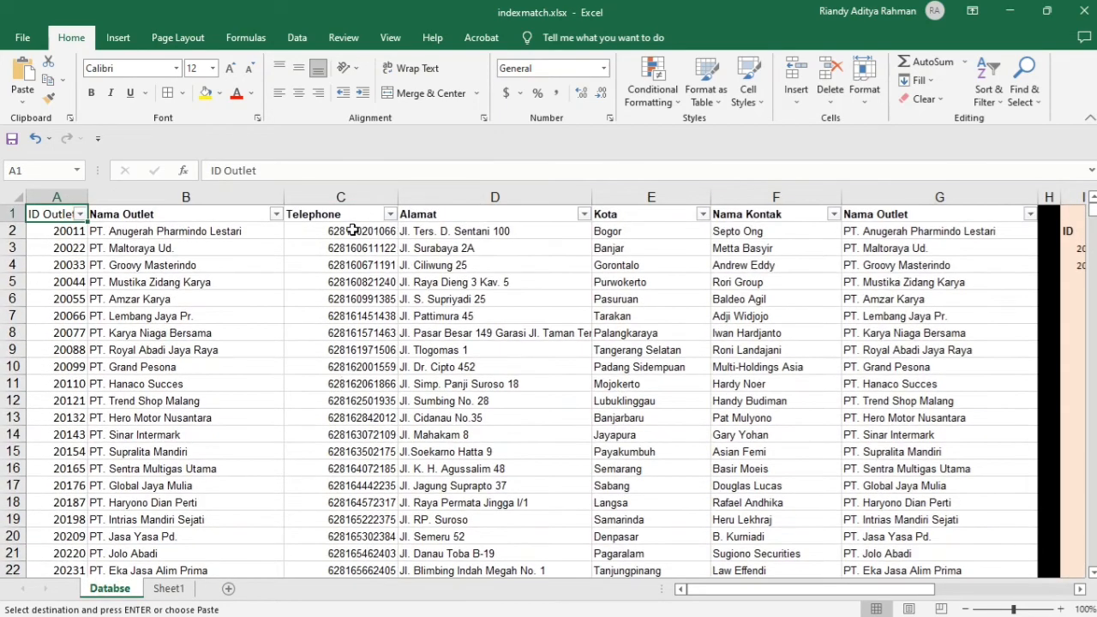
click(351, 231)
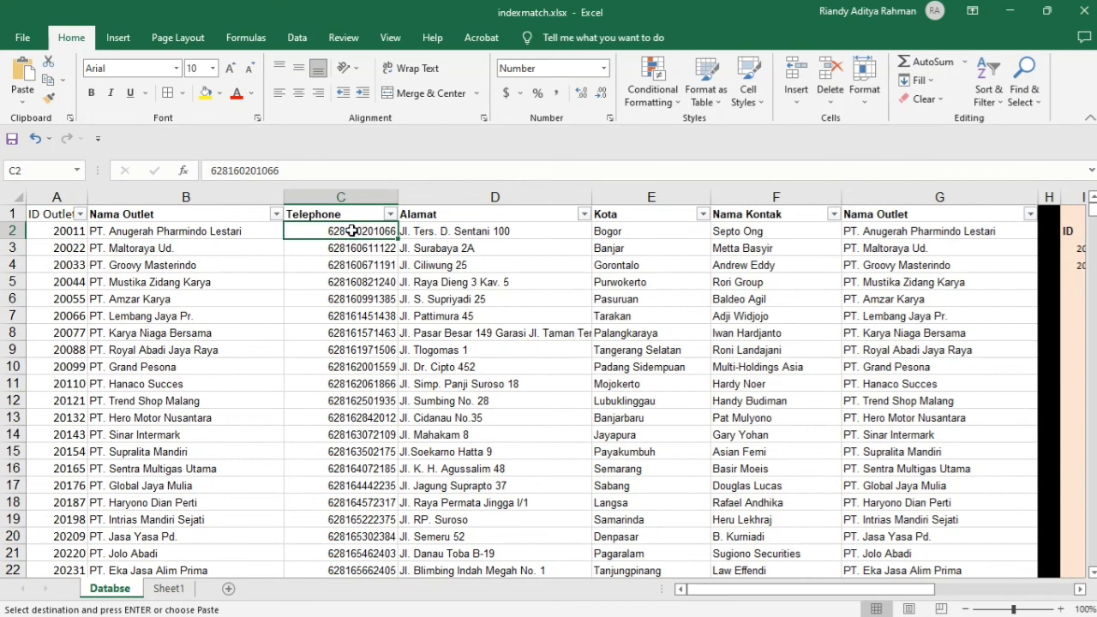
click(669, 231)
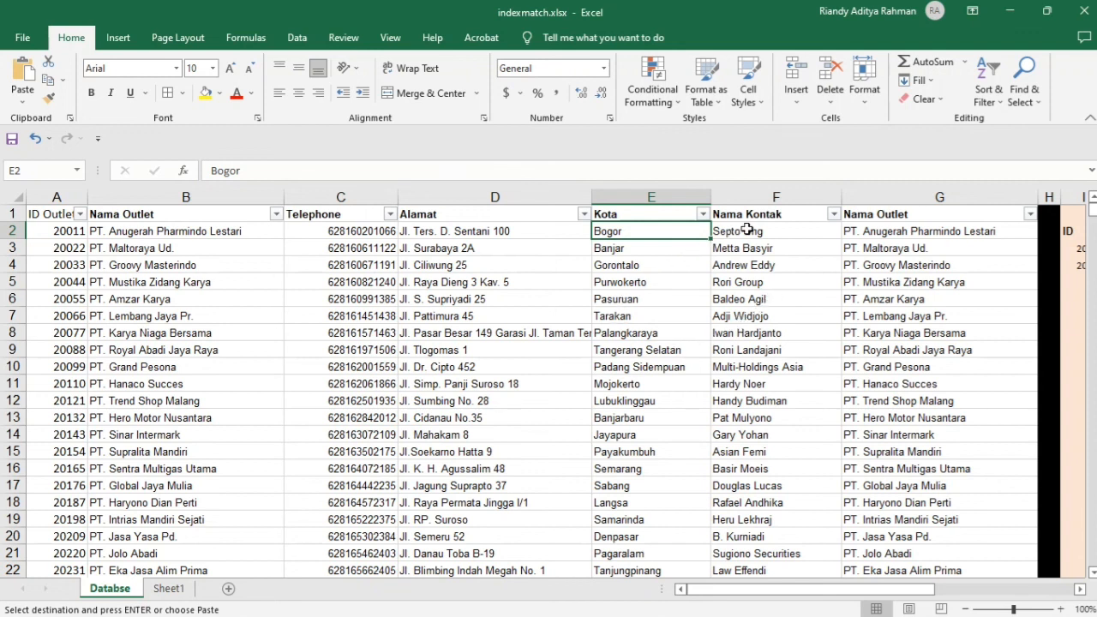
click(869, 233)
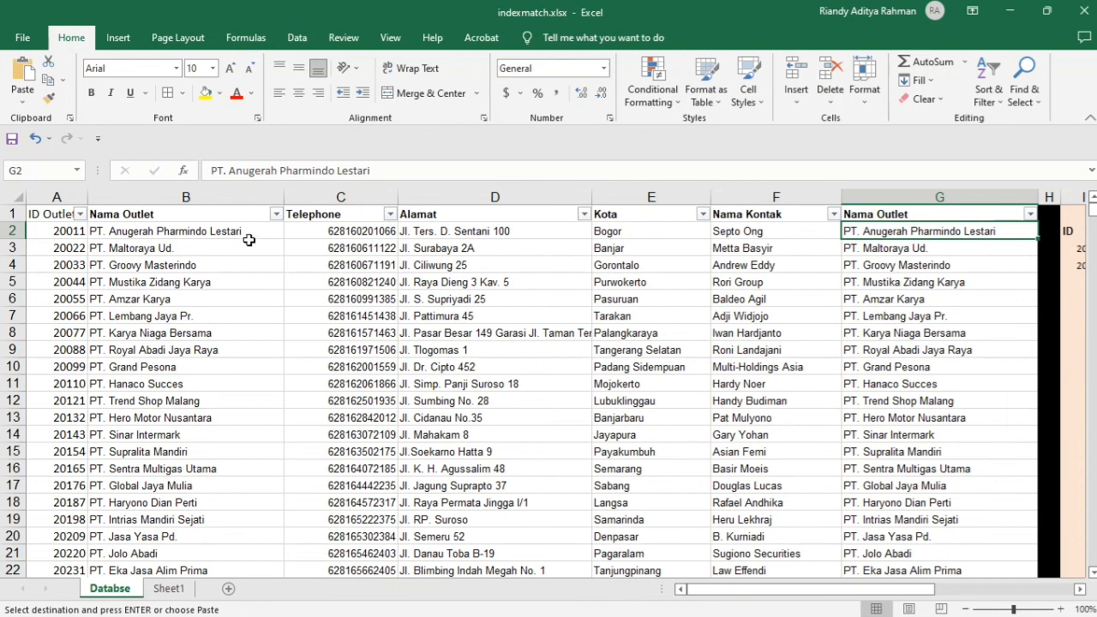
click(369, 231)
click(683, 234)
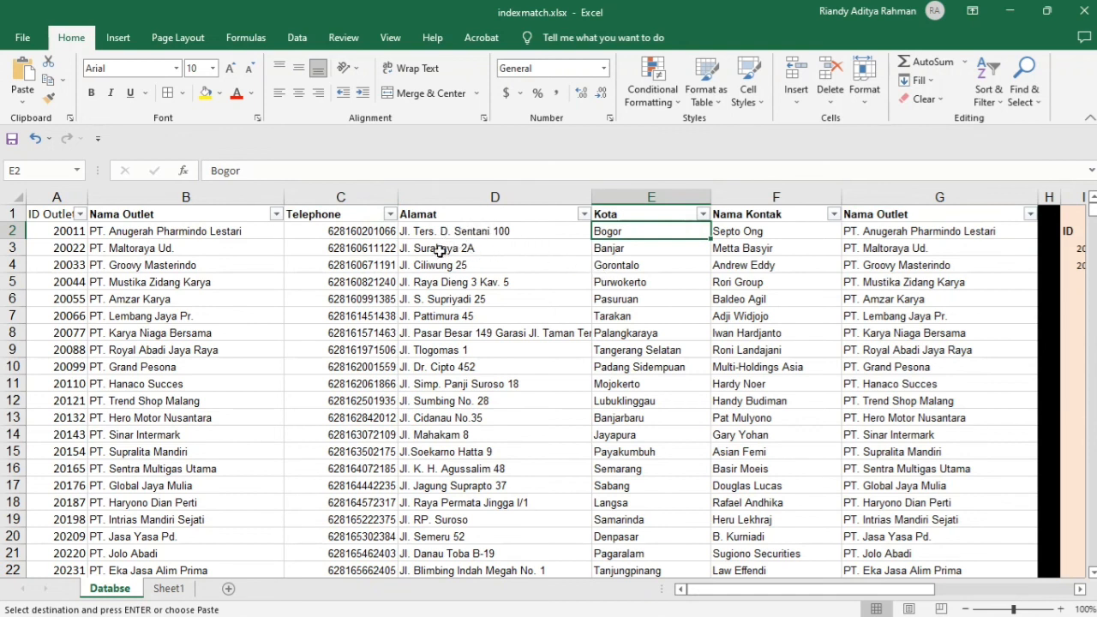
click(168, 588)
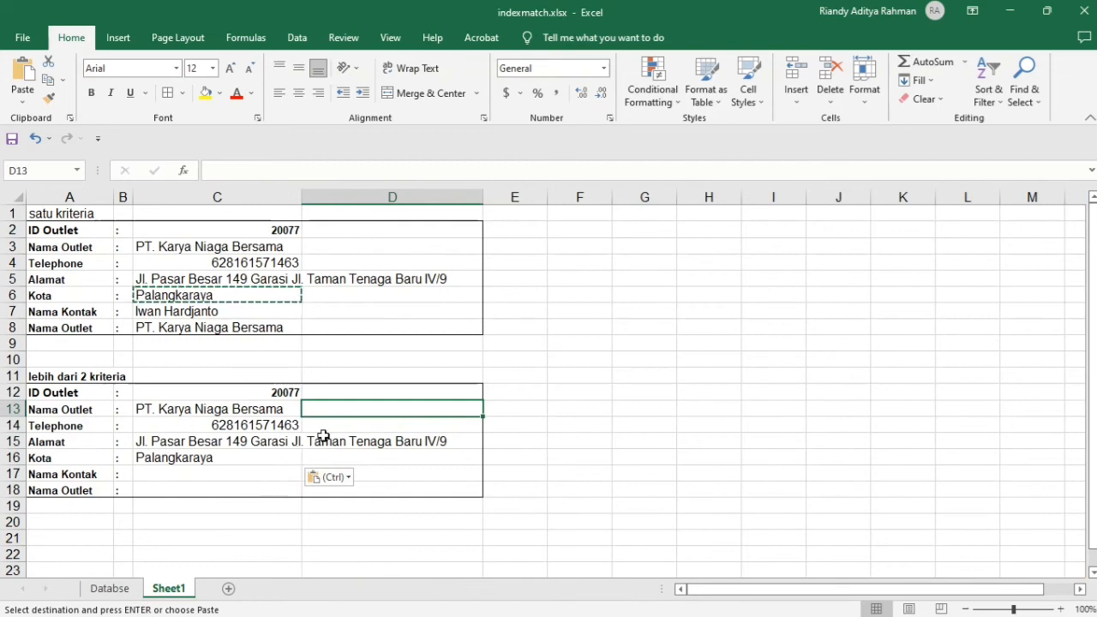
Step: Try 20076 as the ID Outlet in C2 of the single-criterion form
click(250, 390)
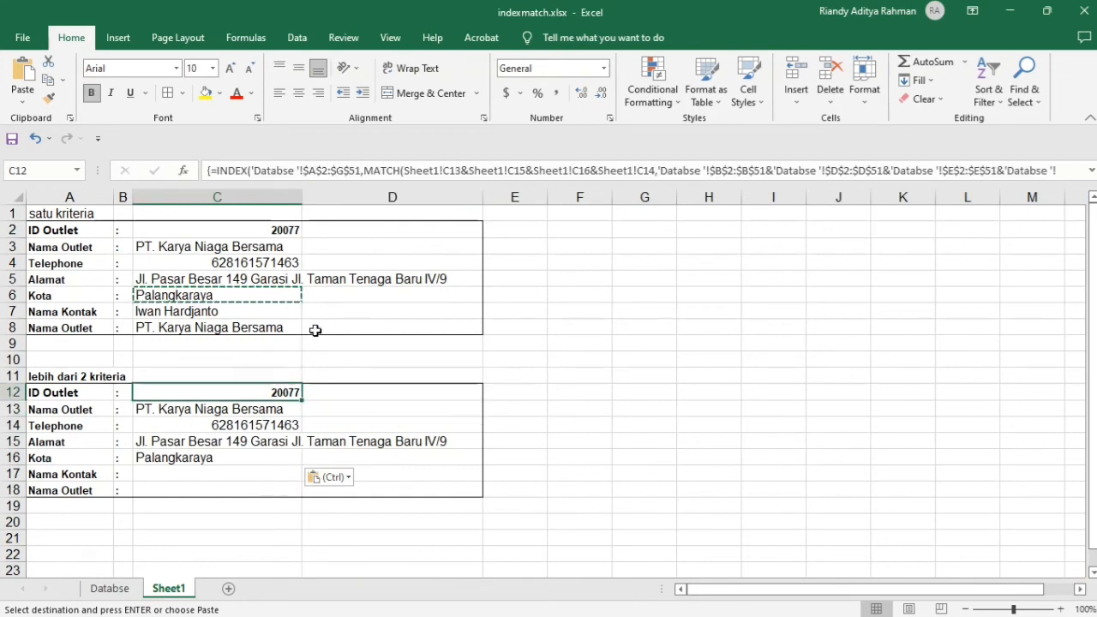
click(271, 229)
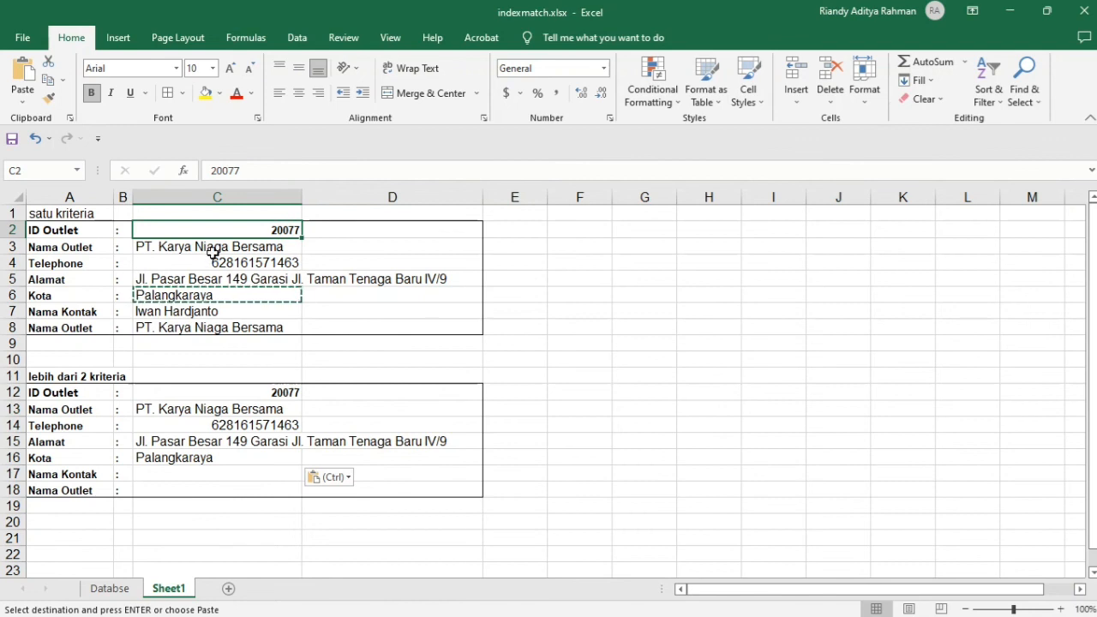
click(267, 175)
key(BackSpace)
text(6)
key(Return)
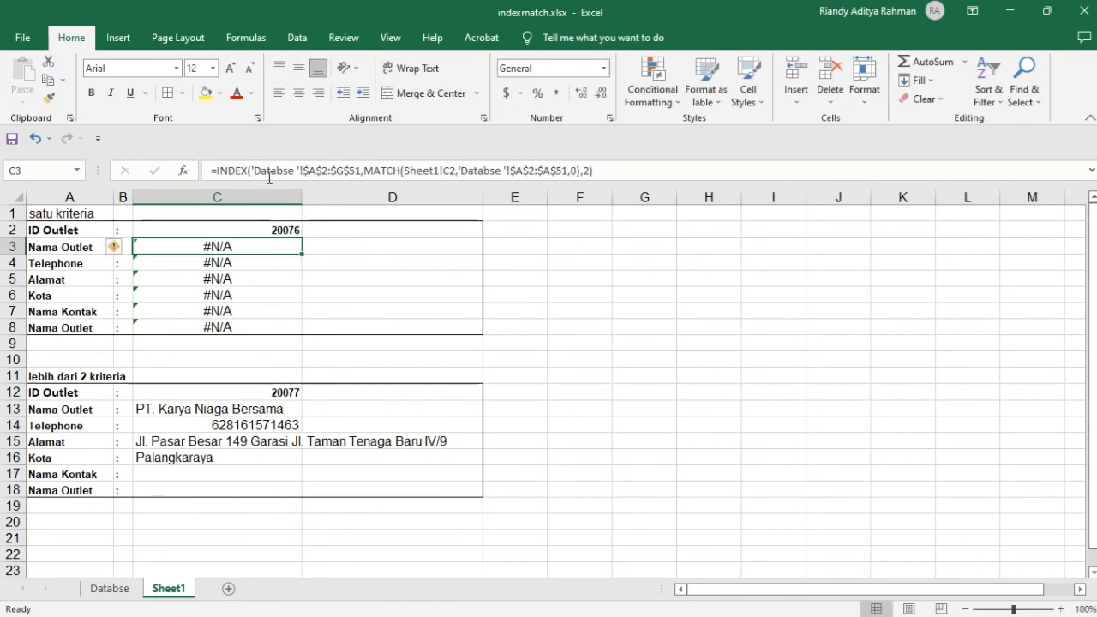
Step: Check the ID Outlet values in the filter list on the Databse sheet without filtering, and return to Sheet1
click(112, 588)
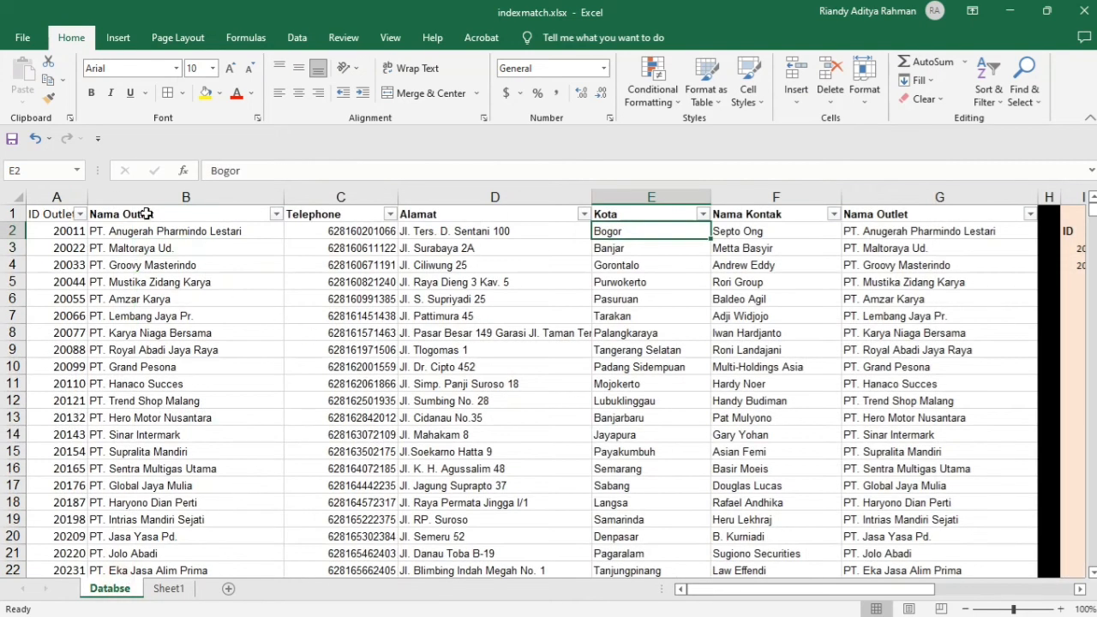
click(78, 214)
scroll(99, 423, down, 2)
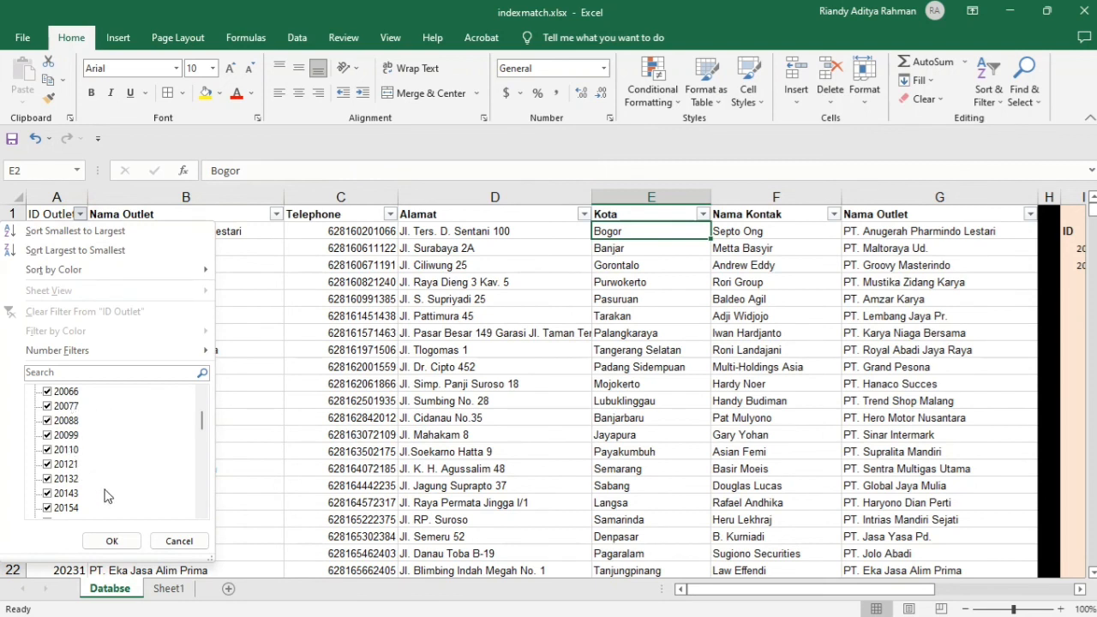
click(265, 351)
click(161, 588)
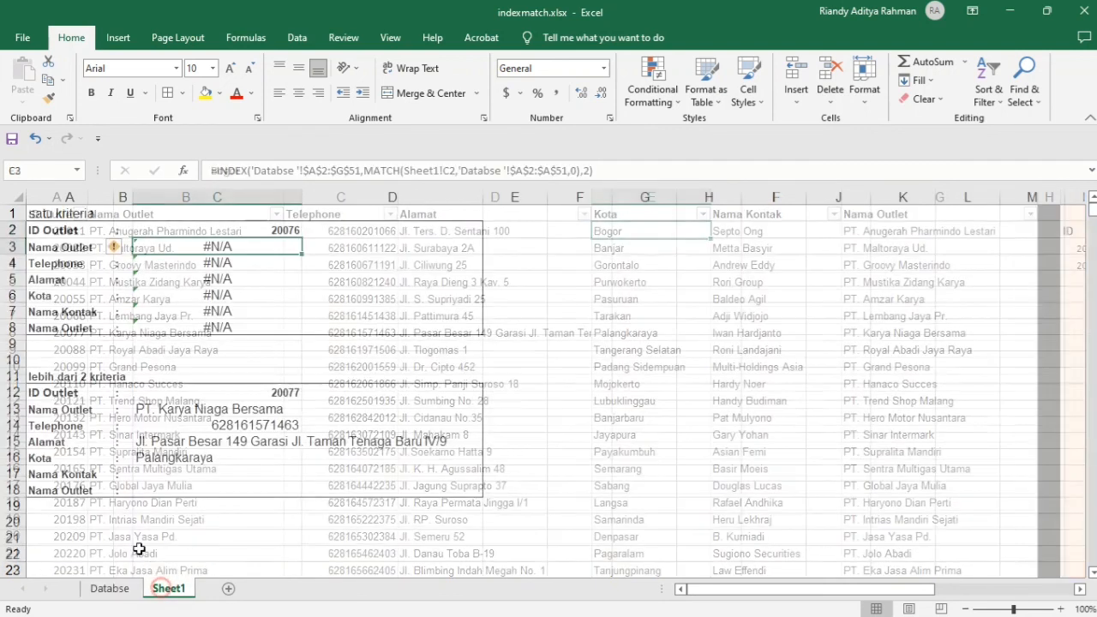
Step: Try 20212 as the ID Outlet in C2 of the single-criterion form
click(280, 229)
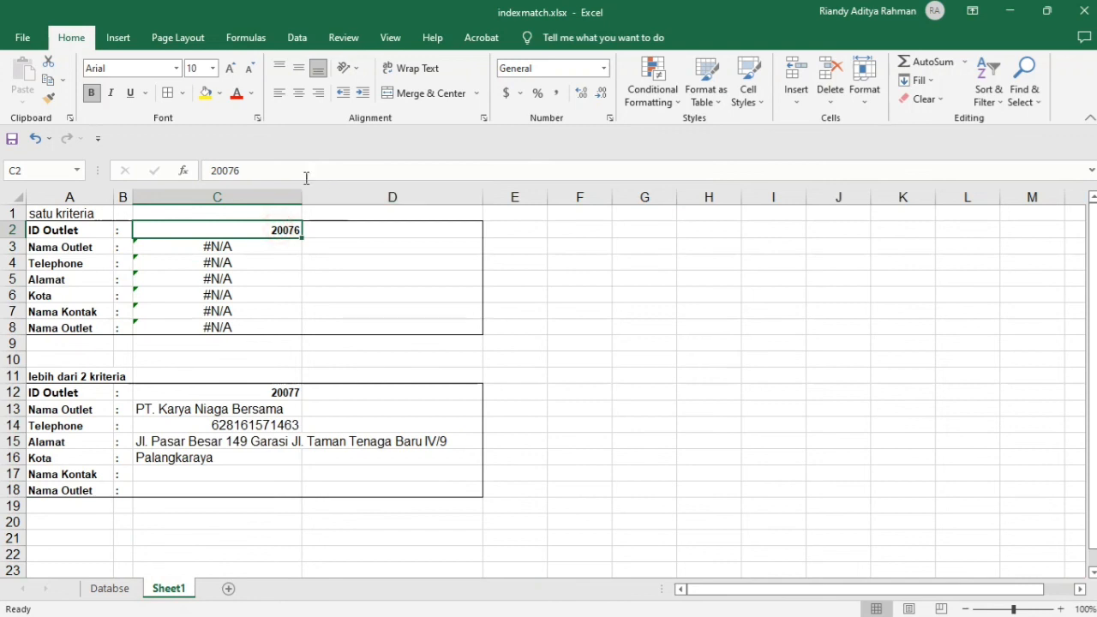
click(243, 167)
key(BackSpace)
key(BackSpace)
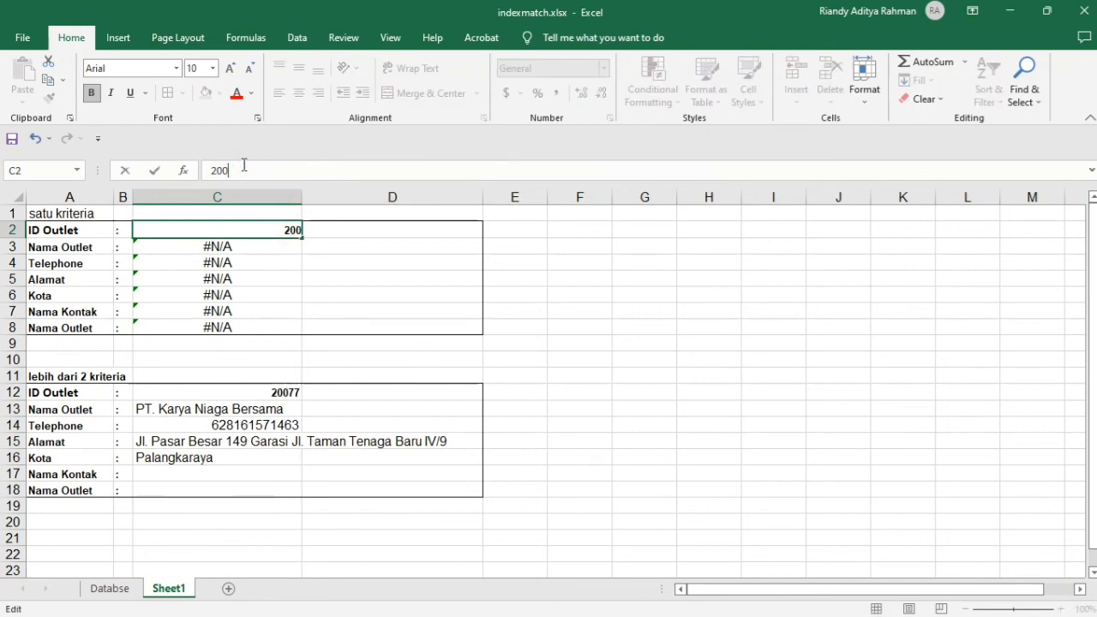
text(212)
key(Return)
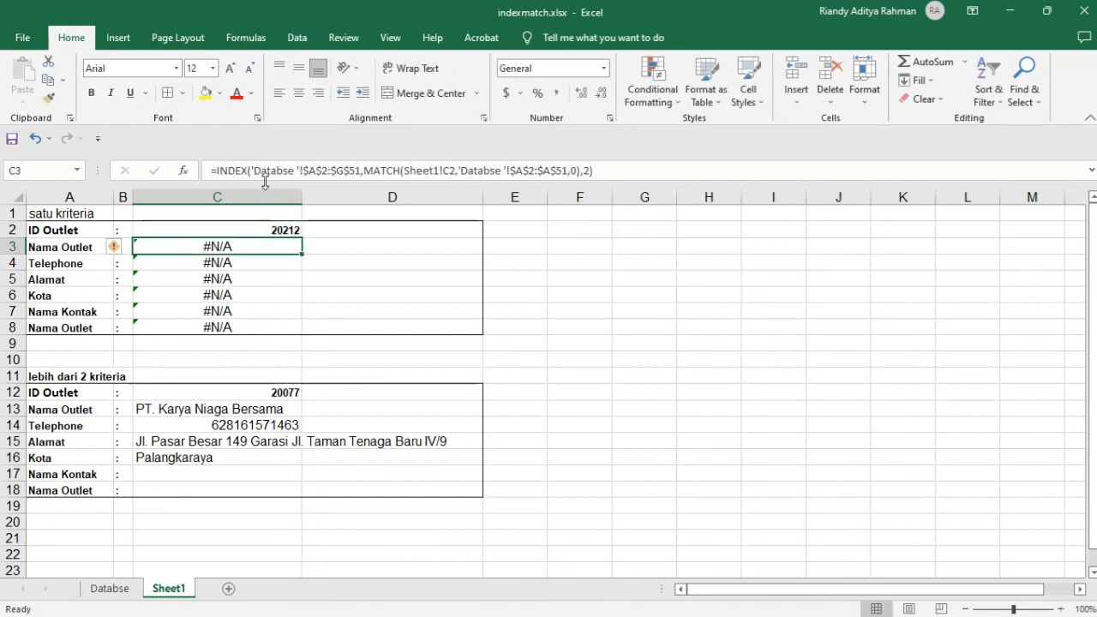
Step: Set the ID Outlet in C2 of the single-criterion form to 20088
click(283, 230)
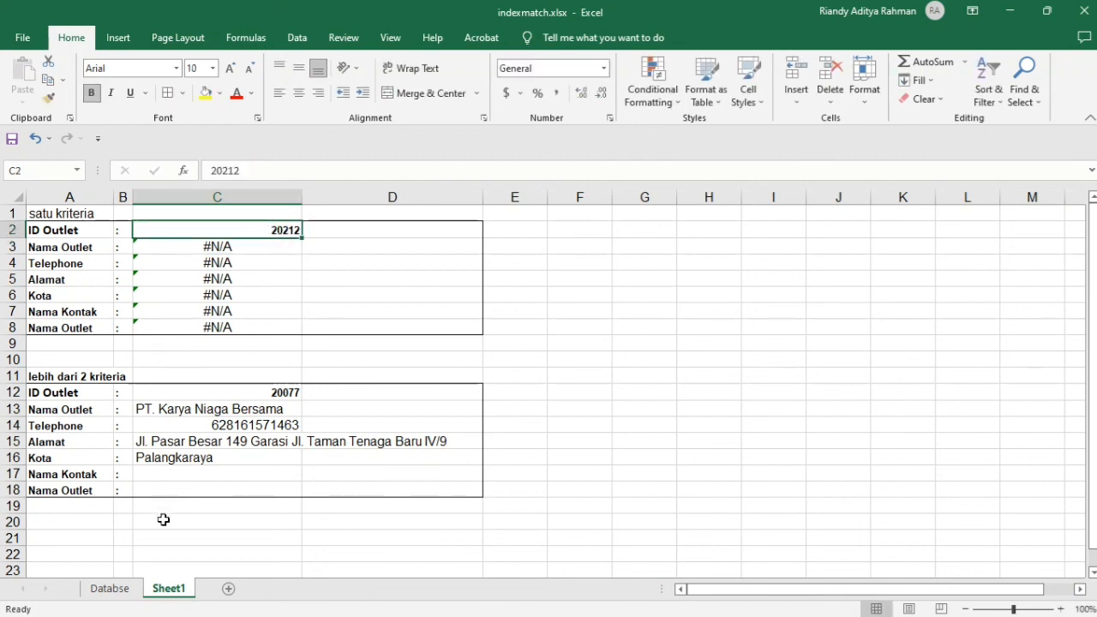
click(237, 170)
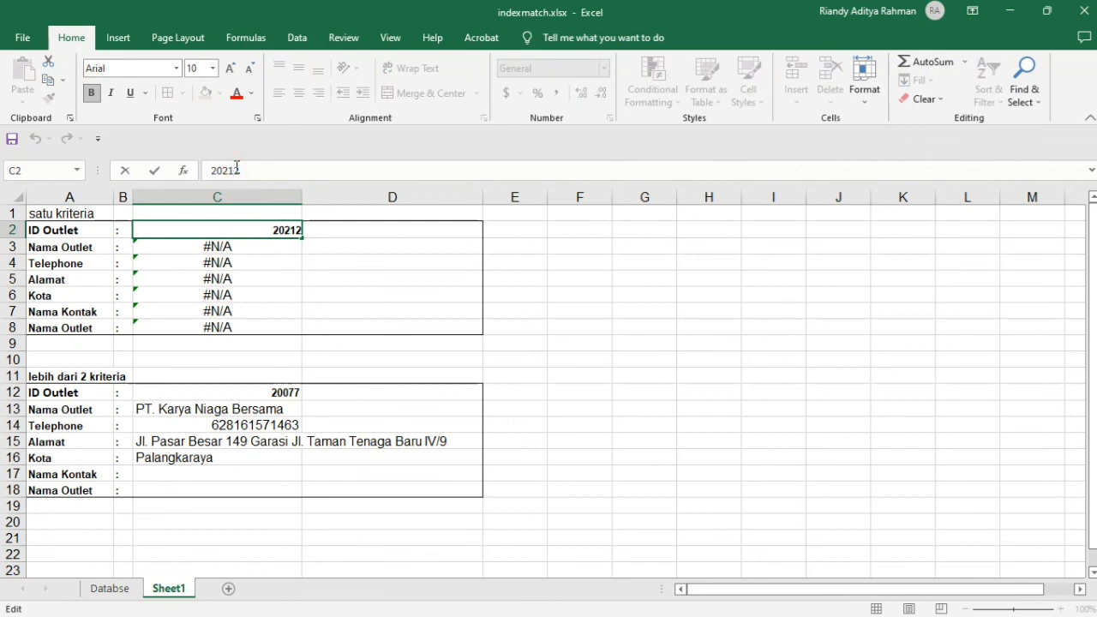
key(BackSpace)
key(BackSpace)
key(Return)
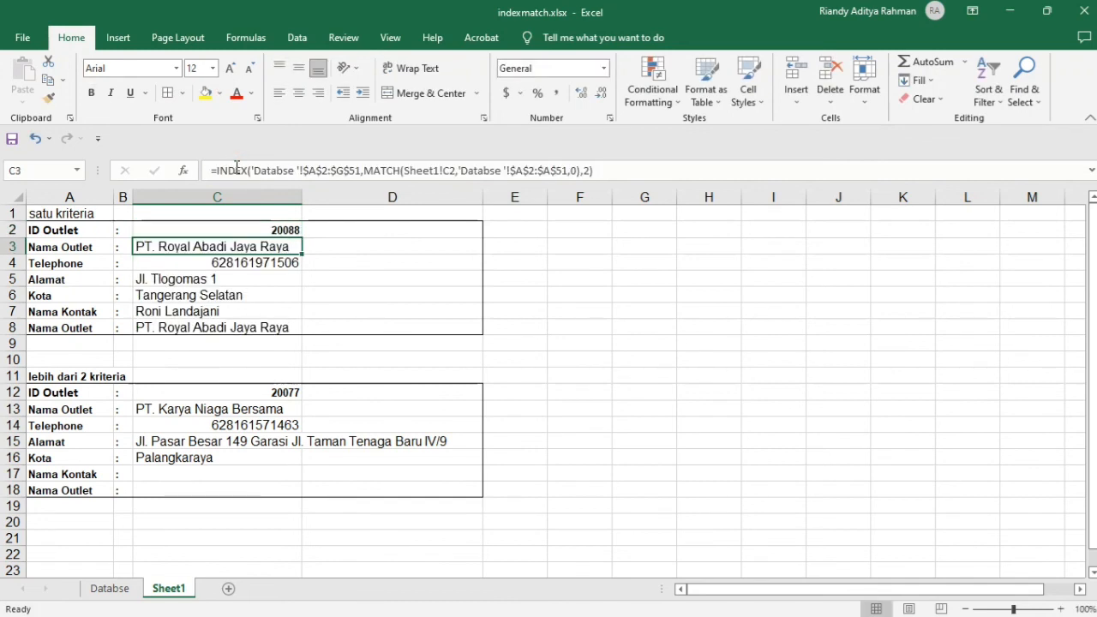
Step: Filter the ID Outlet column on the Databse sheet to show only outlet 20088
click(110, 589)
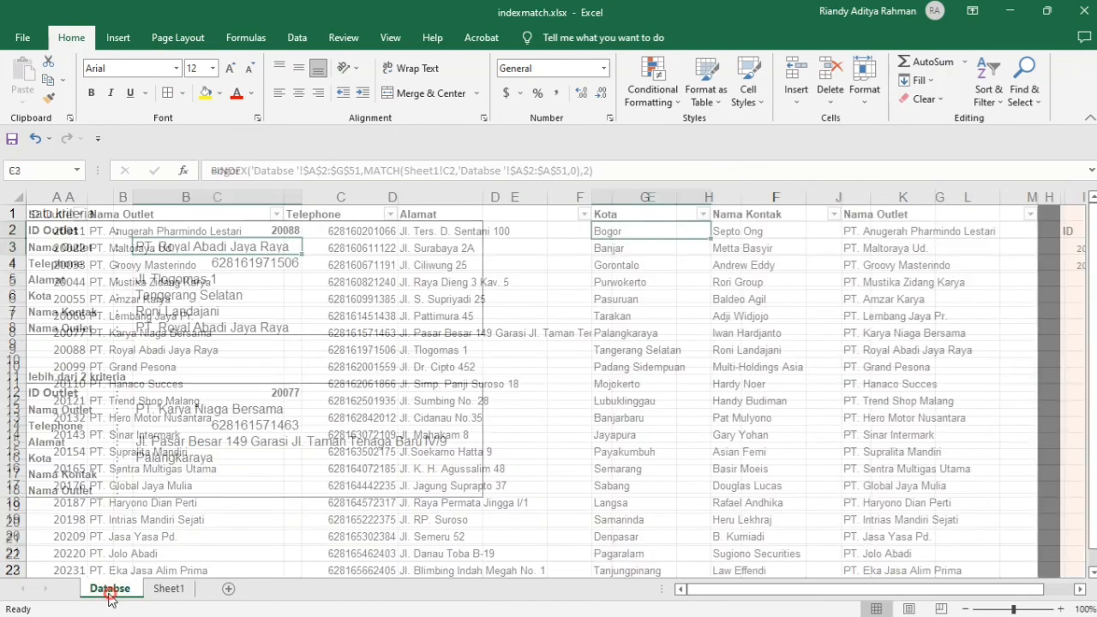
click(80, 215)
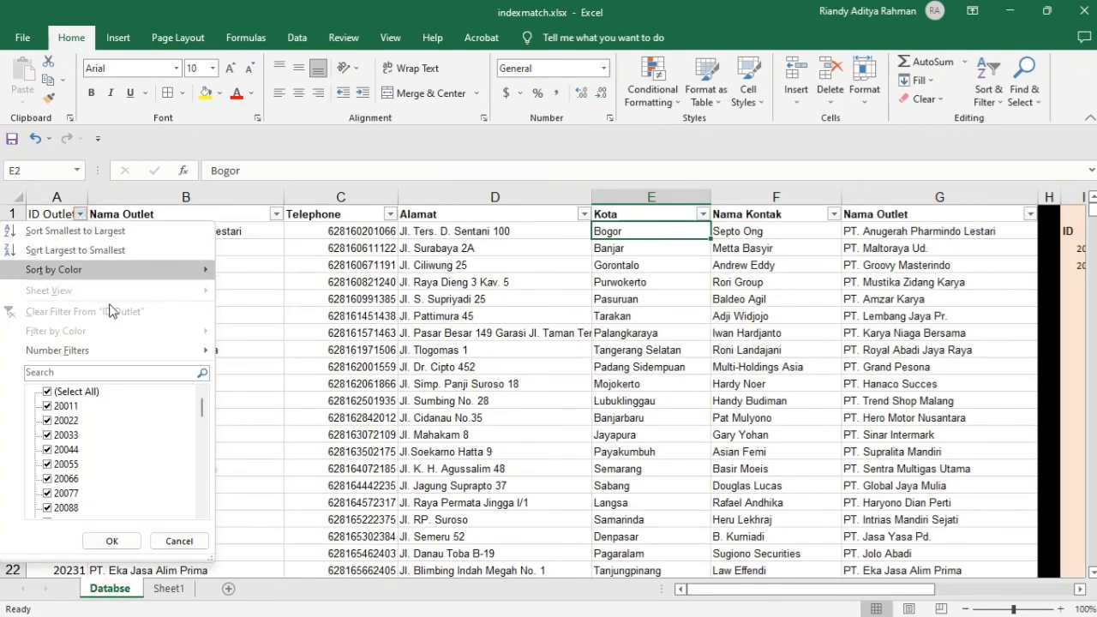
click(79, 393)
click(68, 508)
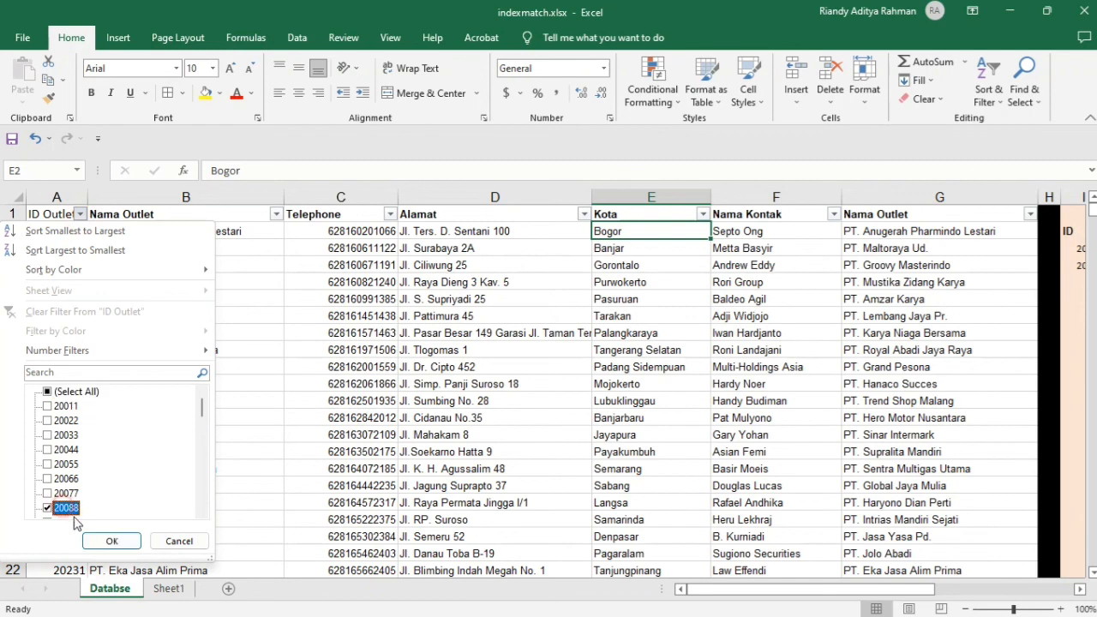
click(111, 541)
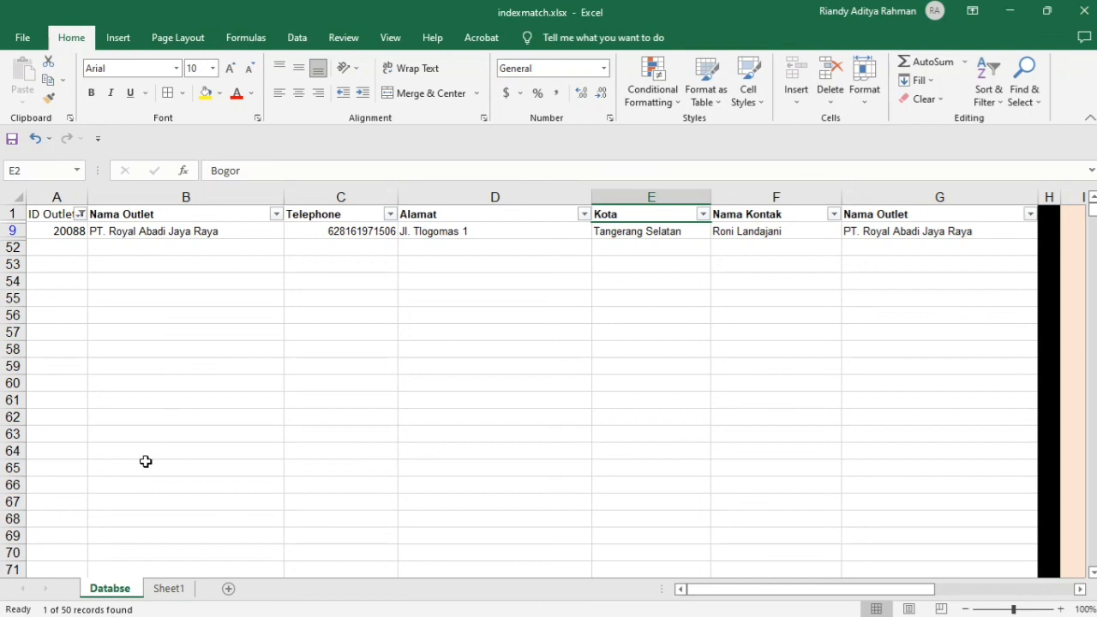
Step: Compare the single-criterion form's results on Sheet1 with the filtered record on the Databse sheet
click(168, 588)
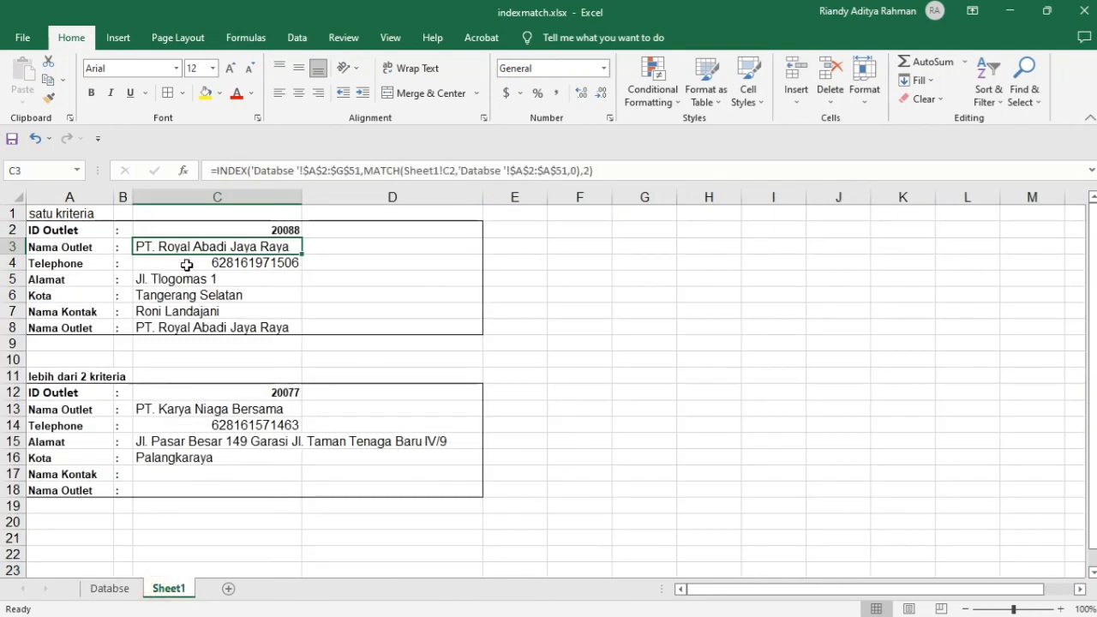
click(109, 588)
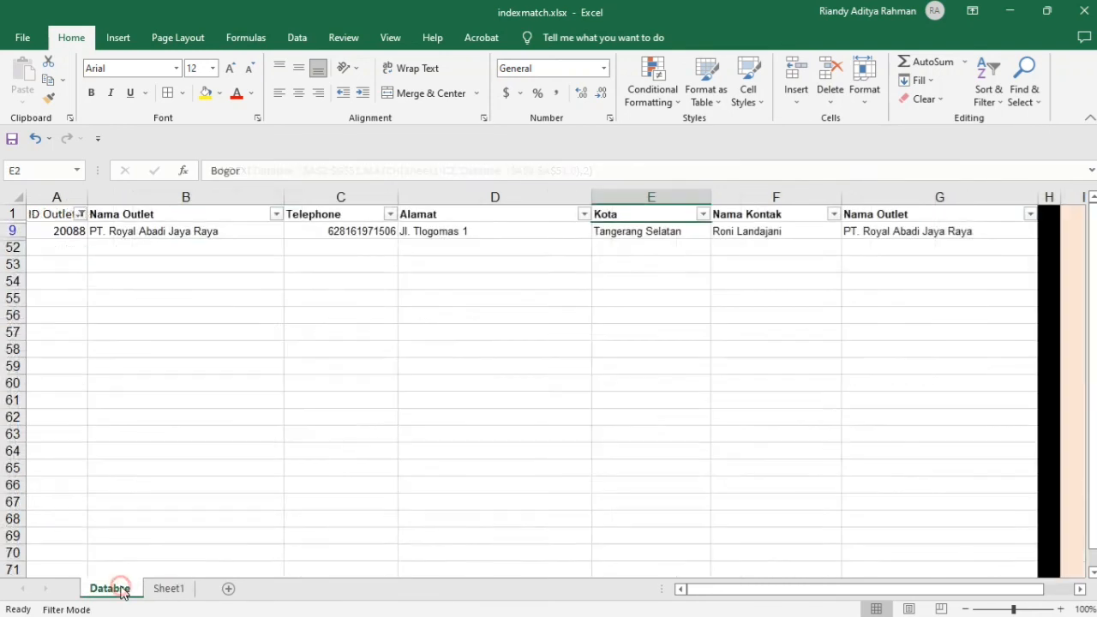
click(168, 589)
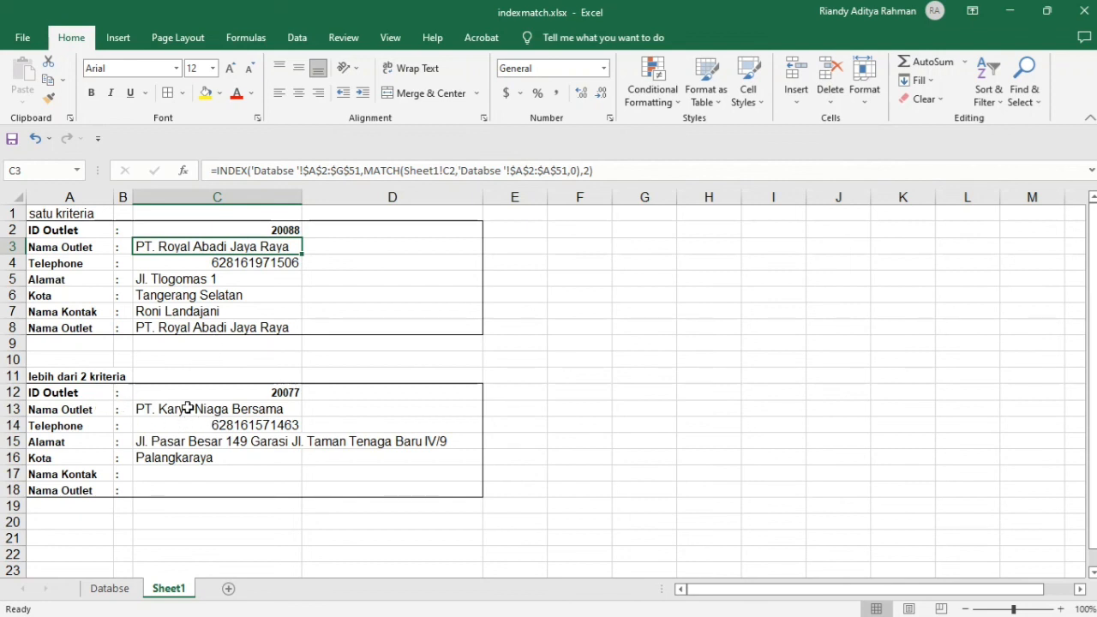
click(243, 355)
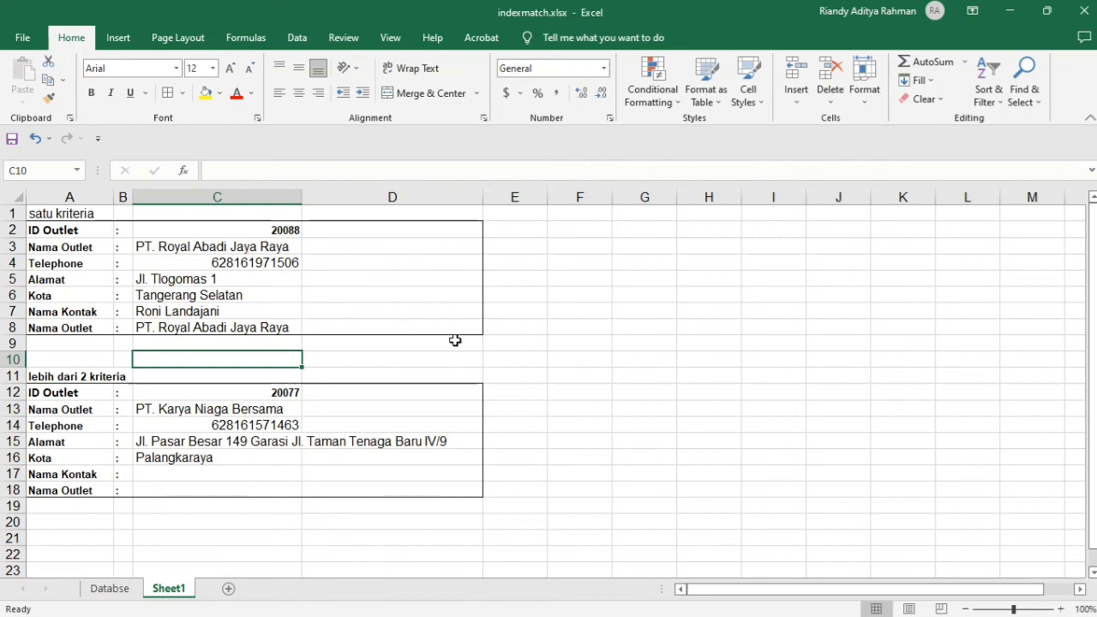